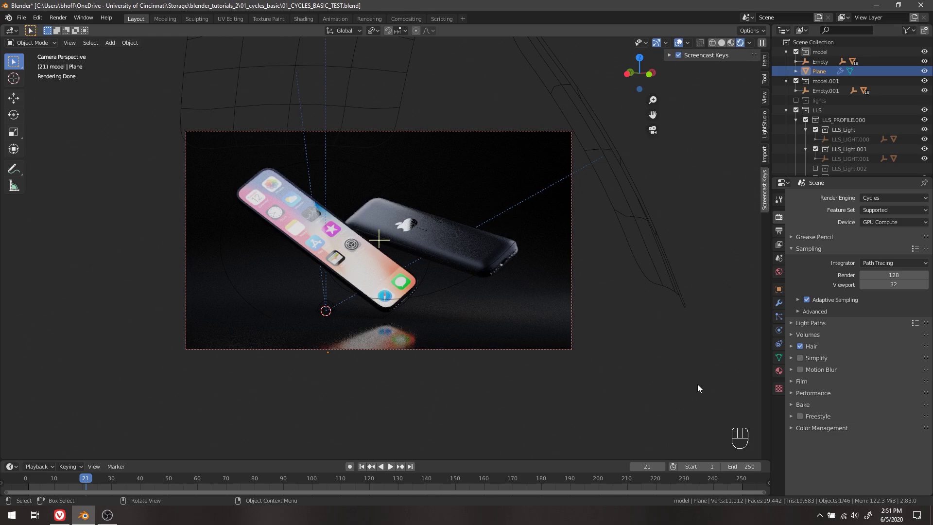
Step: Inspect the two phone models up close, switching the viewport shading to solid and back to rendered
middle_click_drag(697, 384, 633, 430)
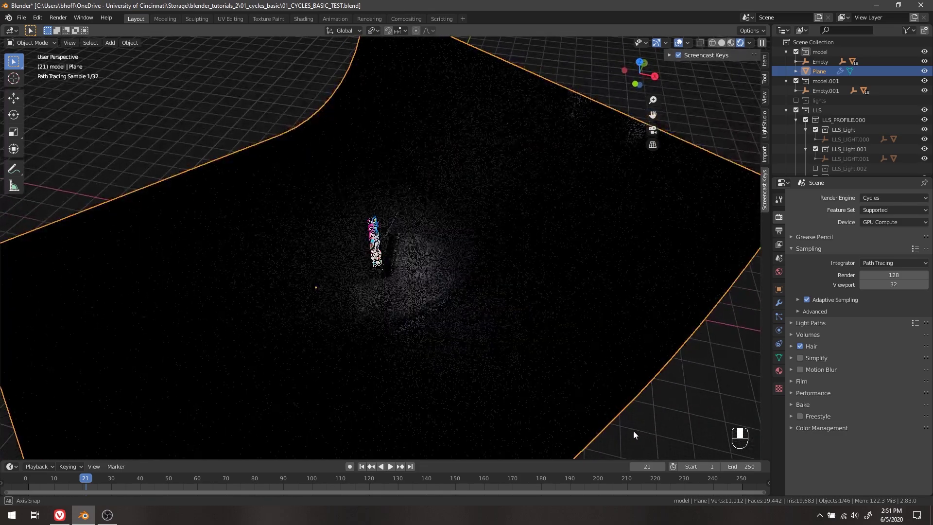
middle_click_drag(312, 339, 428, 307)
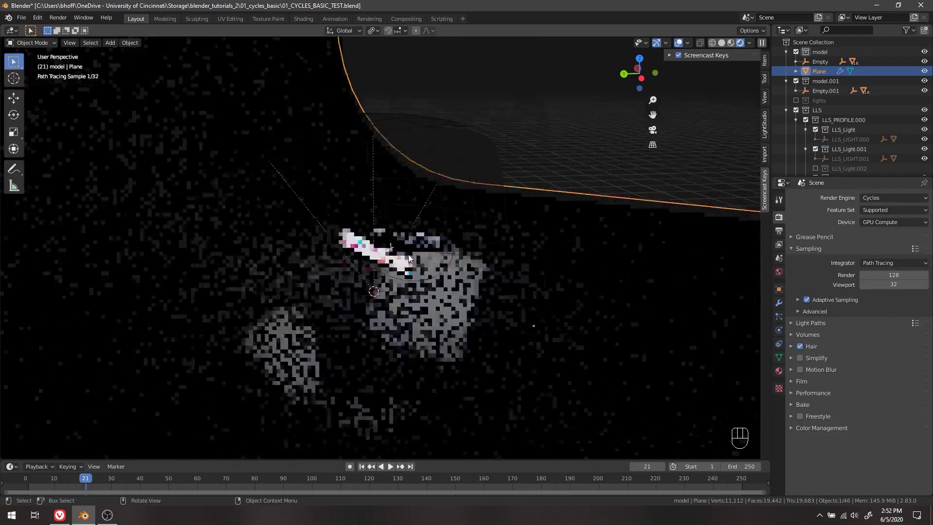
scroll(408, 255, "up", 4)
scroll(408, 254, "up", 3)
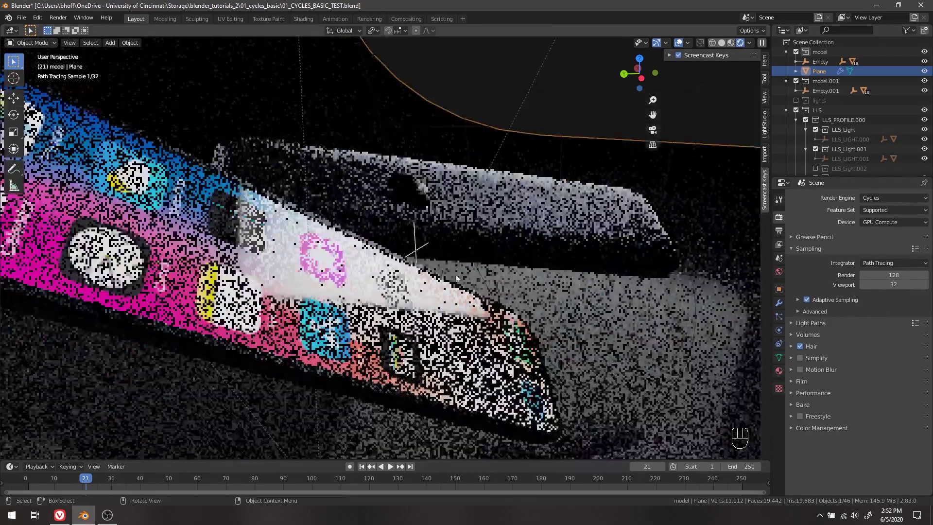
scroll(468, 281, "down", 2)
mouse_move(468, 280)
middle_mouse_down()
mouse_move(390, 279)
mouse_move(430, 301)
mouse_move(346, 279)
mouse_move(436, 309)
mouse_move(498, 287)
mouse_move(505, 251)
mouse_move(532, 283)
mouse_move(606, 281)
mouse_move(475, 291)
mouse_move(460, 307)
middle_mouse_up()
key("z")
left_click(453, 273)
key("z")
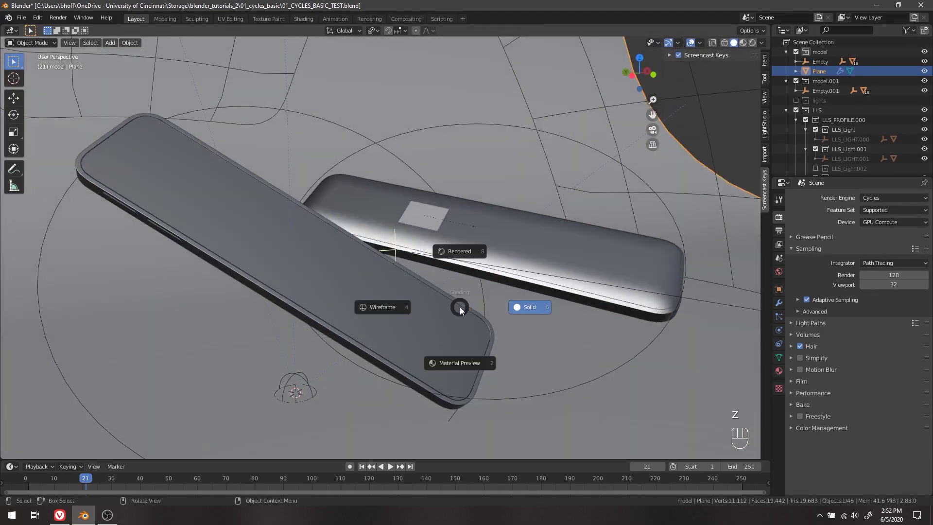
left_click(442, 250)
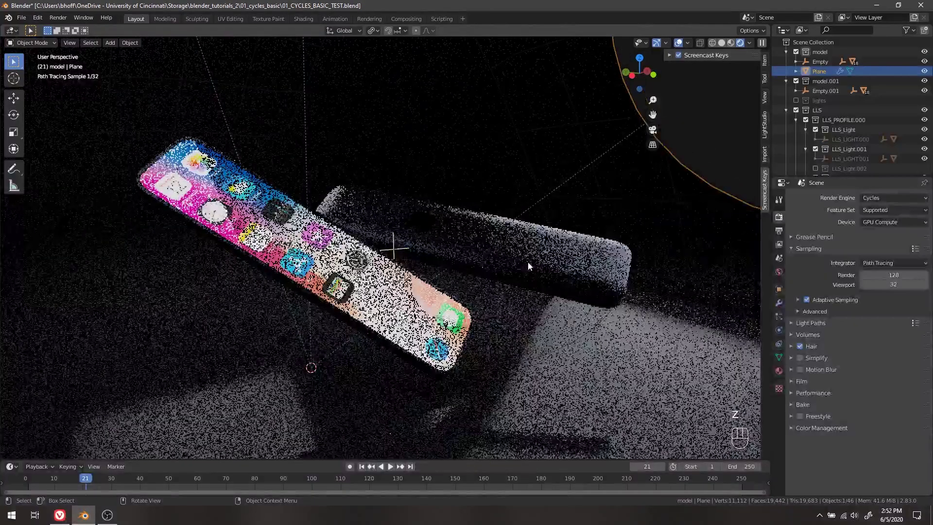
Step: Examine the rendered light and shadows around the phones from farther away, and return to the camera view
scroll(650, 337, "down", 2)
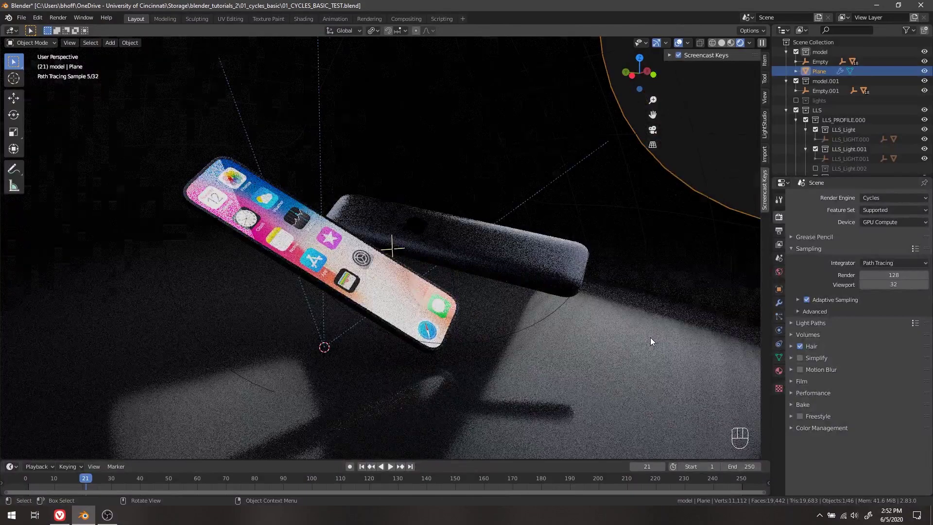
scroll(650, 337, "down", 3)
key("z")
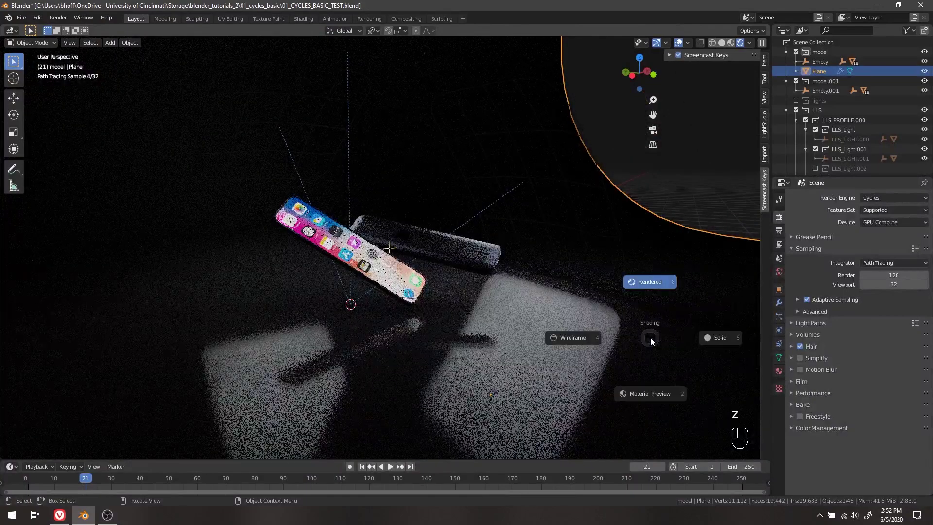
middle_click_drag(657, 332, 592, 345)
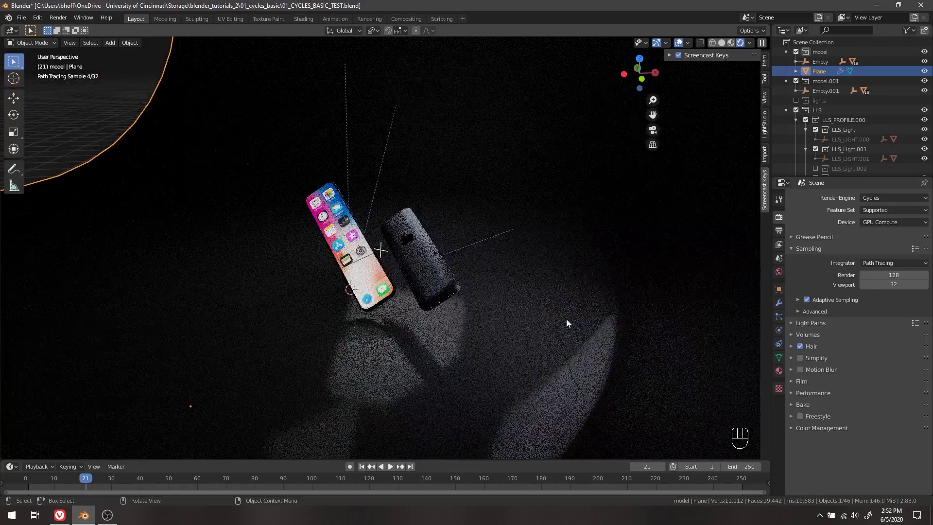
key("KP_0")
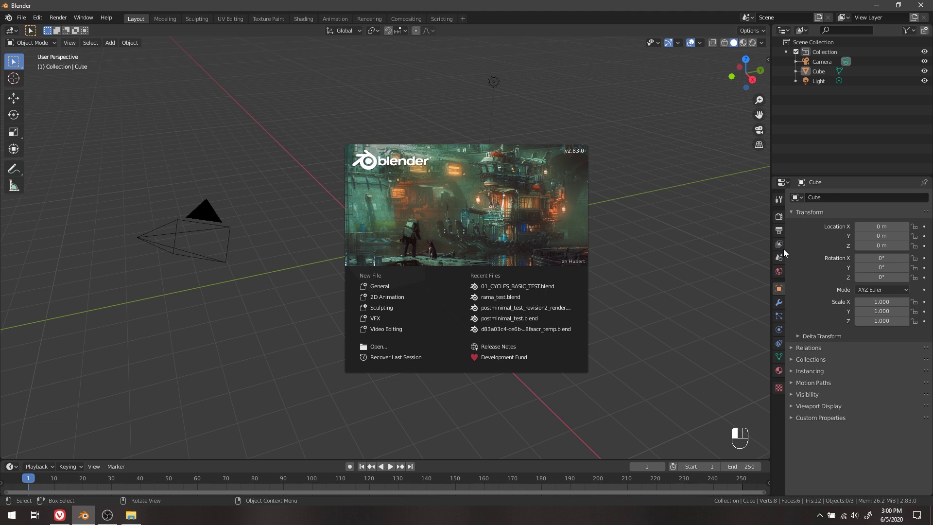
Step: Switch to the browser and look through the Blender YouTube channel's Blender Fundamentals 2.8 videos
left_click(60, 516)
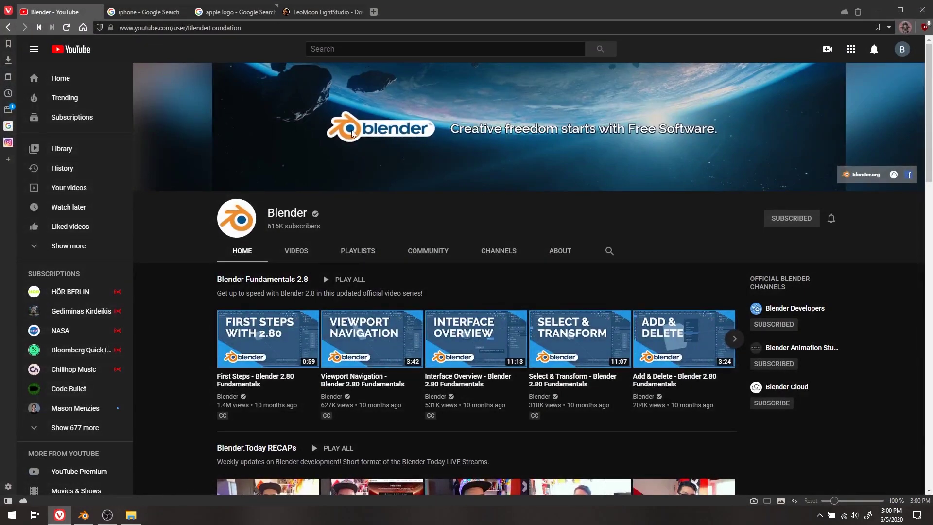
scroll(577, 189, "down", 3)
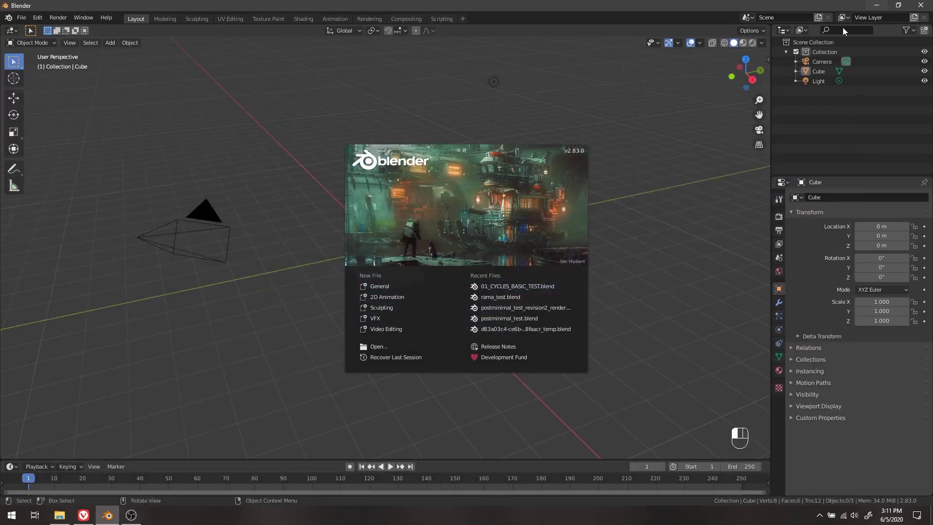
Step: Dismiss the splash screen and switch the viewport shading to wireframe and back to solid
left_click(648, 212)
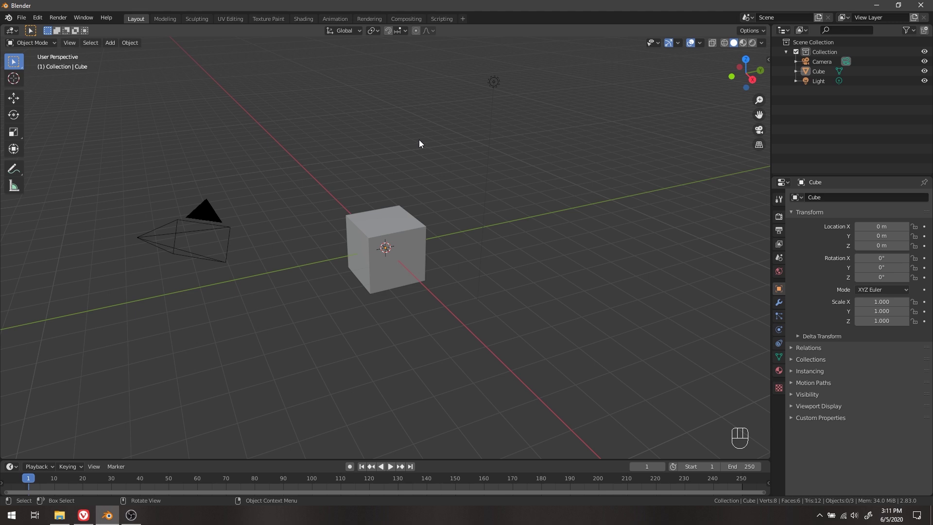
left_click(205, 248)
key("z")
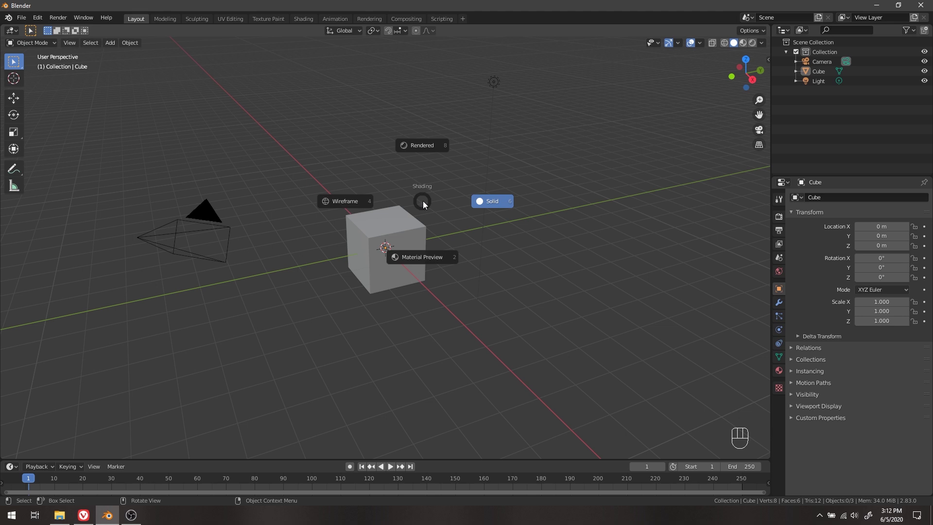
left_click(344, 201)
key("z")
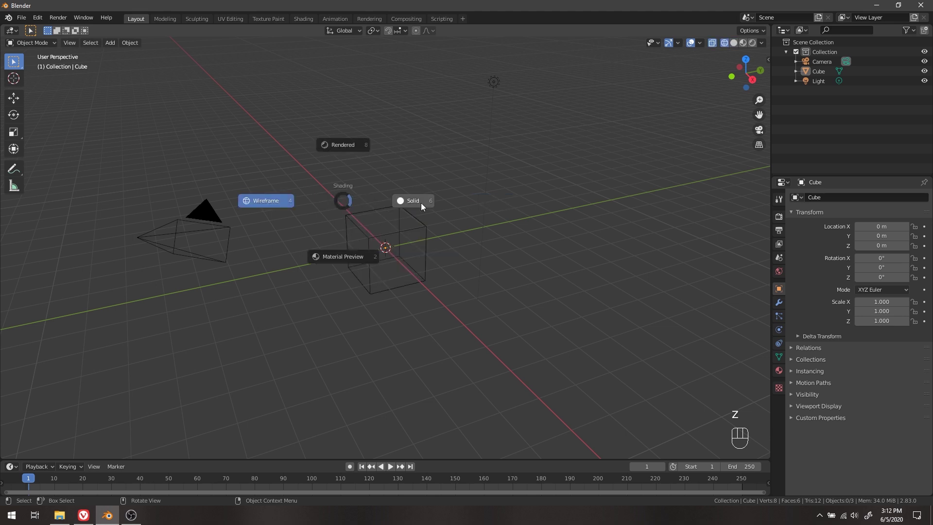
left_click(474, 214)
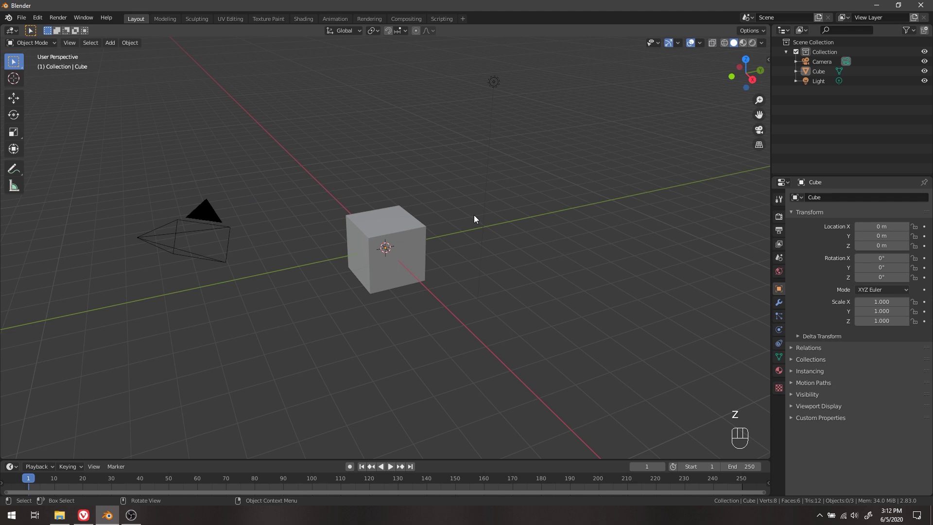
Step: Preview the default cube in rendered and material preview shading, and return the viewport to solid
key("z")
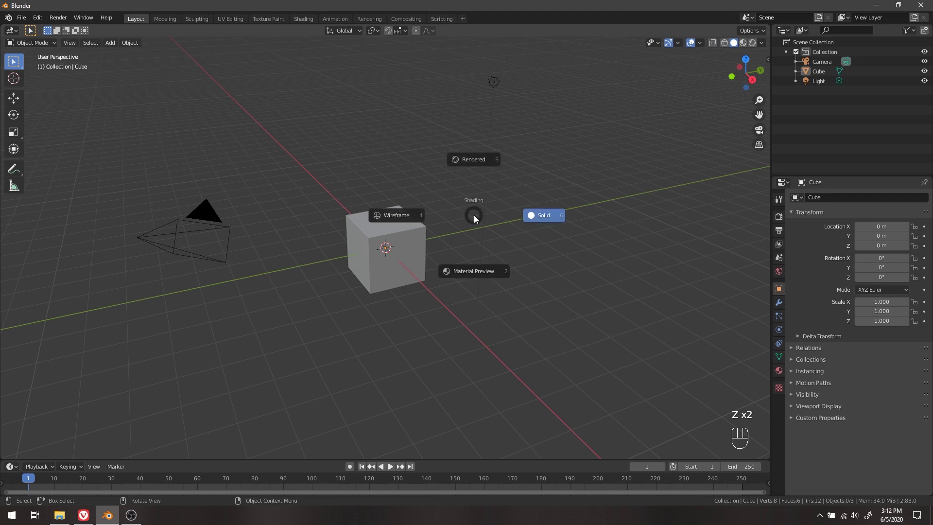
left_click(474, 121)
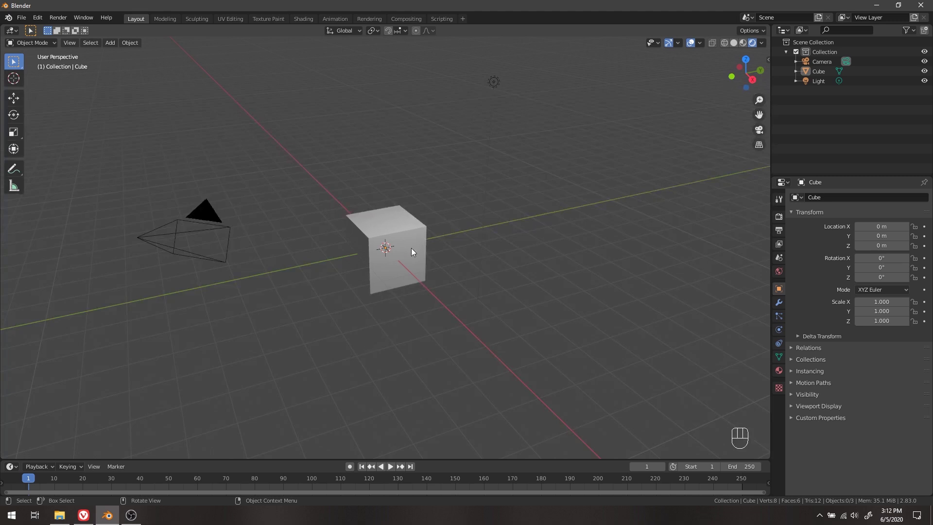
key("z")
left_click(398, 336)
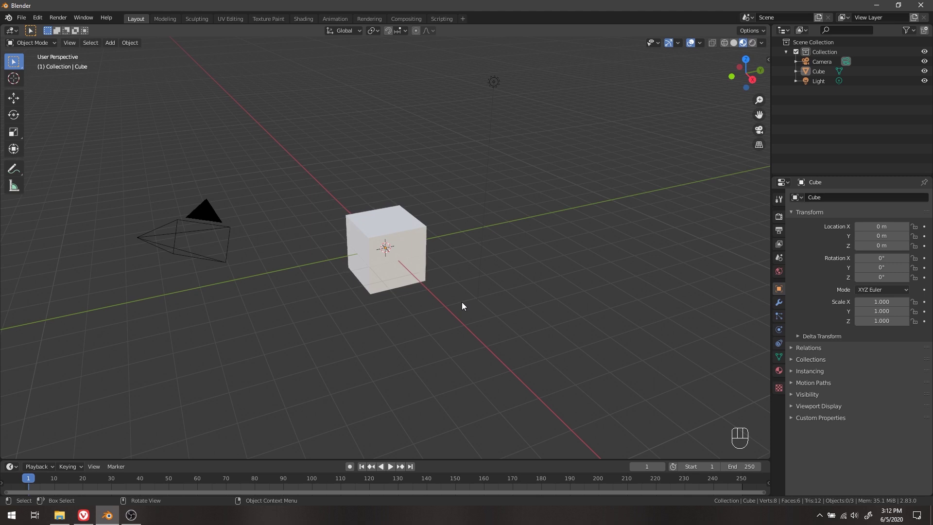
key("z")
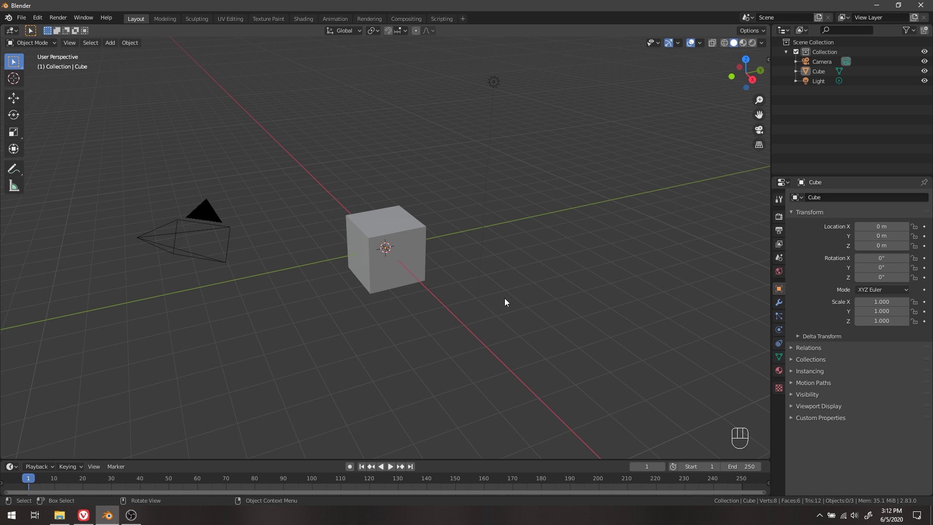
Step: Switch the viewport to rendered shading once more and set it back to solid
key("z")
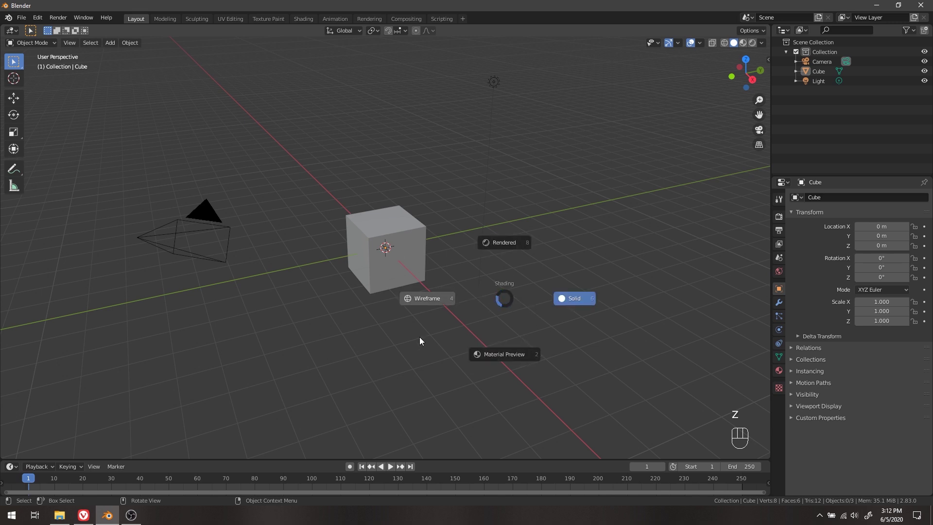
left_click(488, 242)
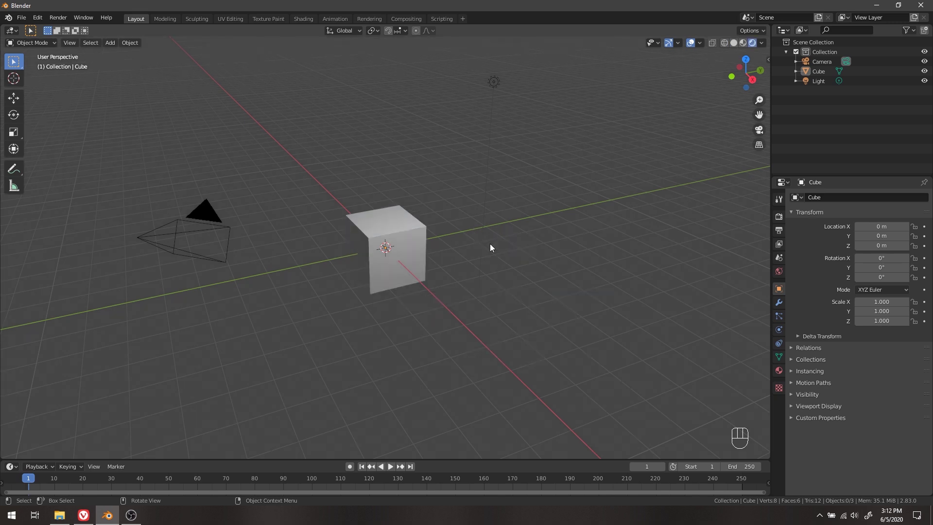
key("z")
left_click(336, 305)
key("z")
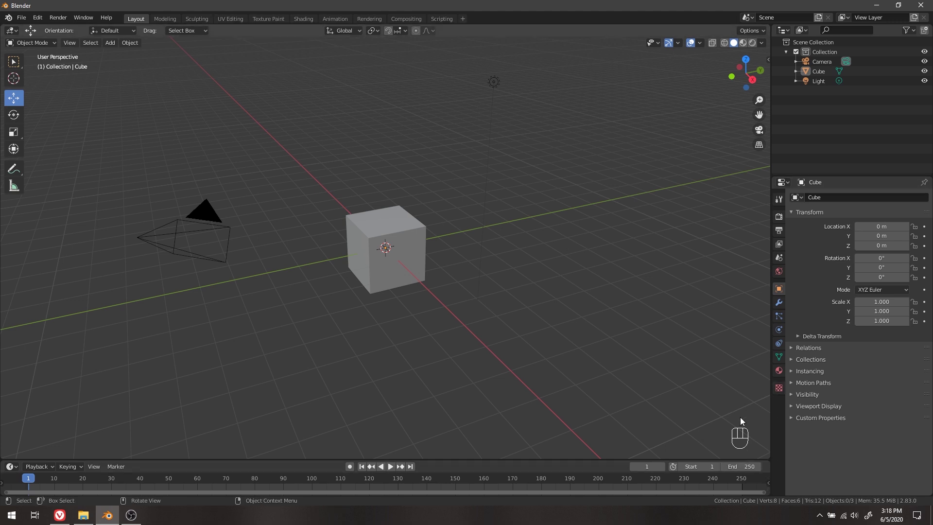
key("z")
left_click(630, 292)
Step: Select the cube, try scaling it, and rotate it freehand to about X -87°, Y -4°, Z -52°
key("c")
left_click(408, 264)
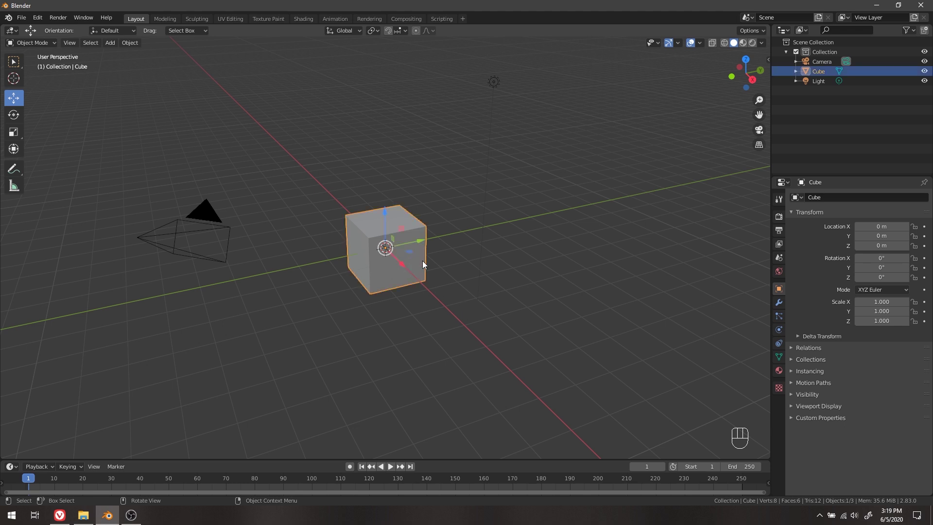
key("s")
right_click(471, 264)
key("r")
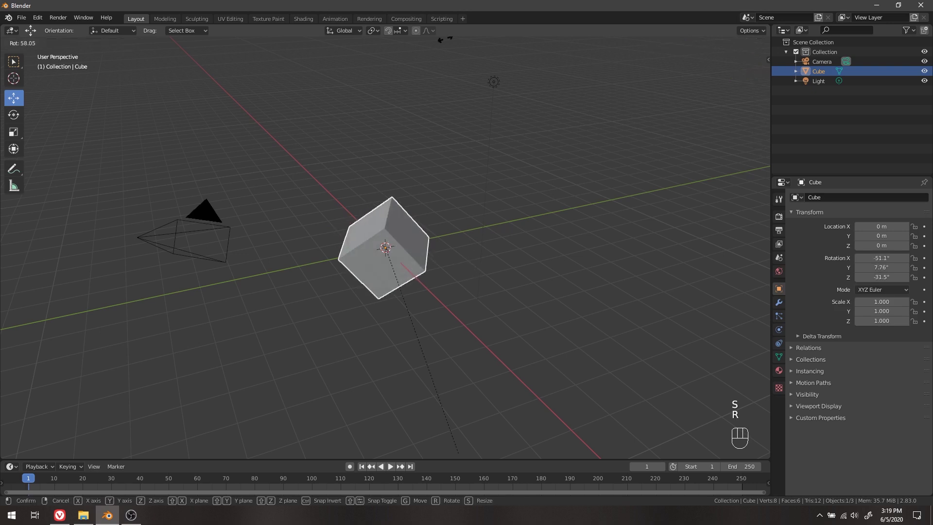
left_click(337, 360)
Step: Try moving the cube freely and constrained to the Z, X and Y axes, cancelling each move
key("g")
right_click(462, 383)
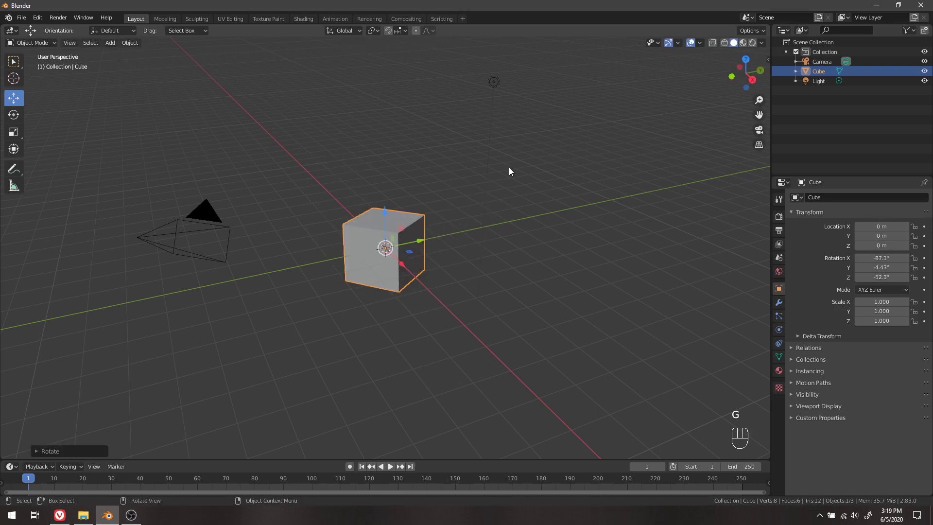
key("g")
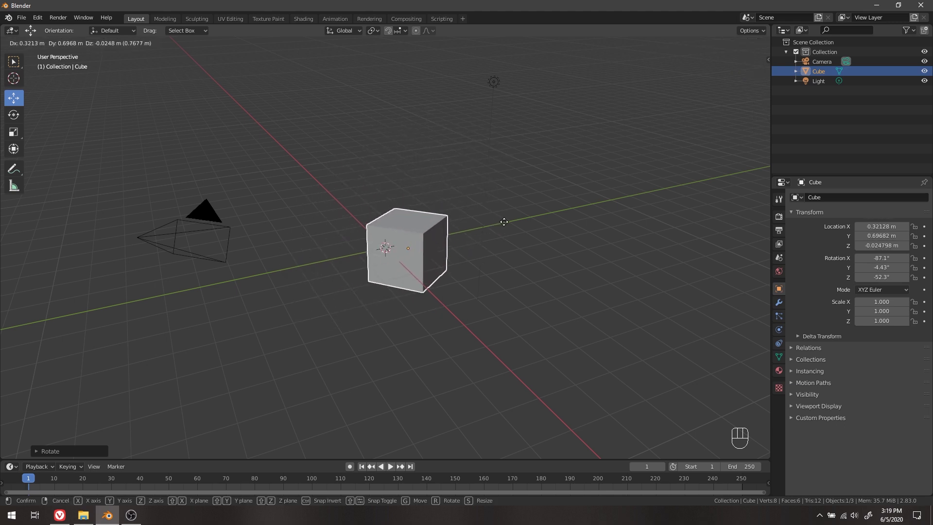
key("z")
key("x")
key("y")
key("Escape")
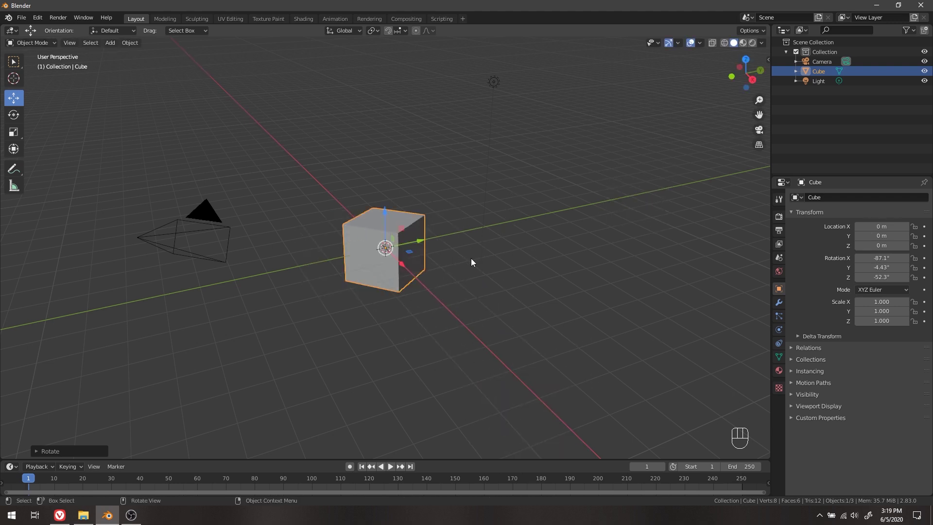
Step: Clear the cube's rotation, location and scale back to their defaults
key("alt")
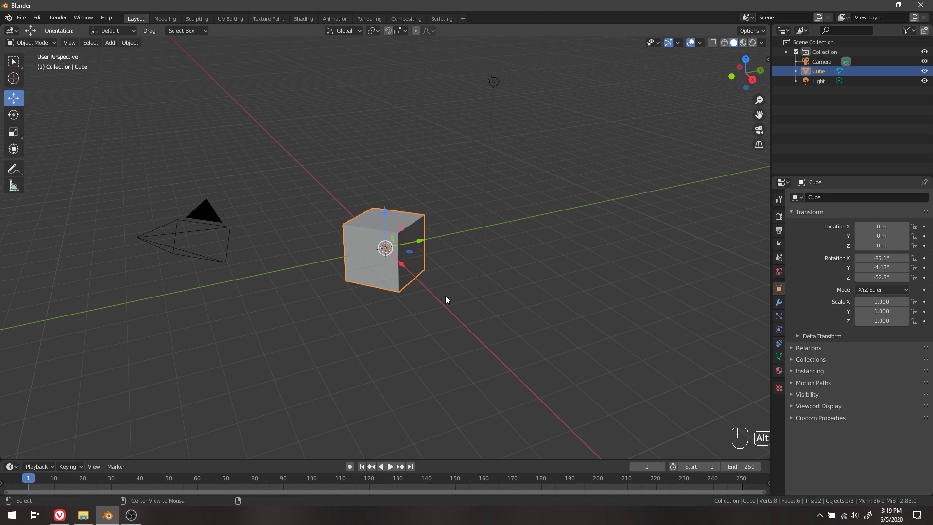
key("alt+r")
key("alt+g")
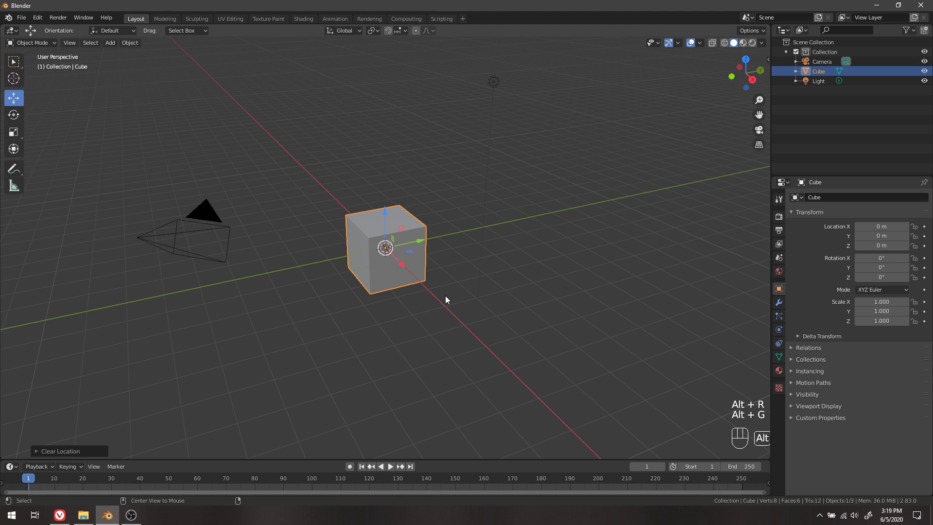
key("alt+s")
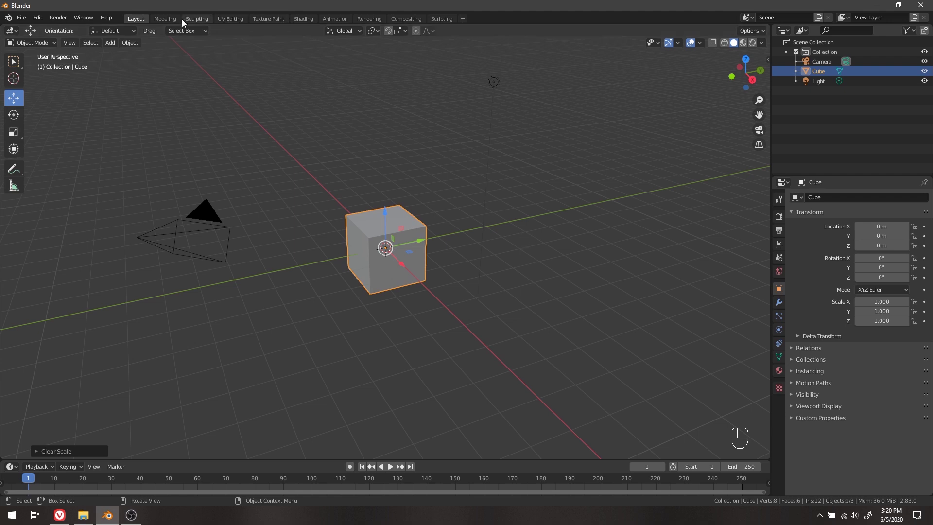
Step: View the Shading workspace and return to the Layout workspace
left_click(306, 20)
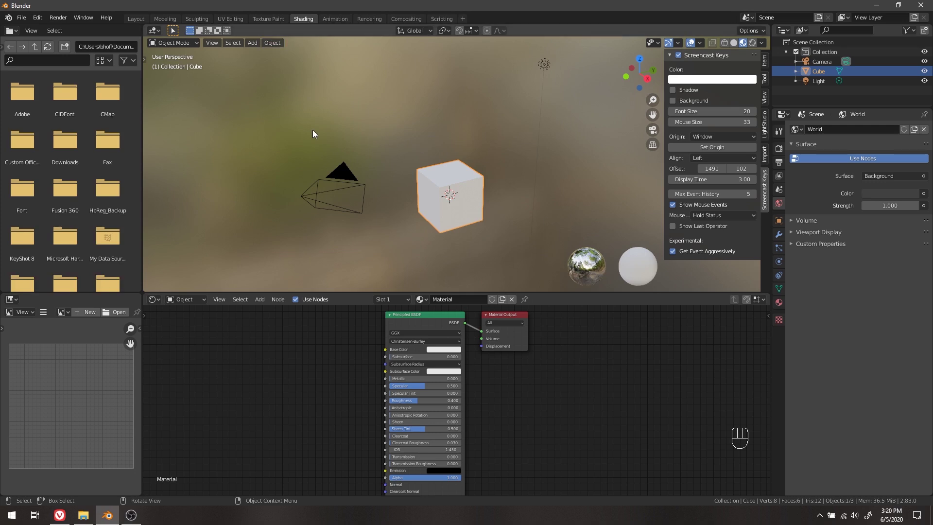
left_click(136, 18)
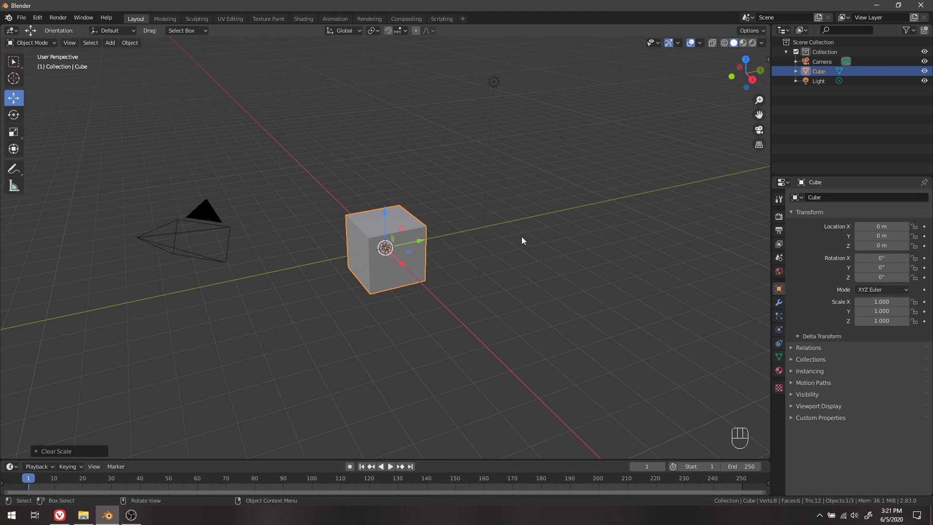
Step: Open the Blender preferences at the Input settings
mouse_move(520, 236)
middle_mouse_down()
mouse_move(421, 213)
mouse_move(331, 225)
mouse_move(326, 274)
mouse_move(462, 249)
mouse_move(532, 225)
mouse_move(679, 213)
mouse_move(539, 235)
middle_mouse_up()
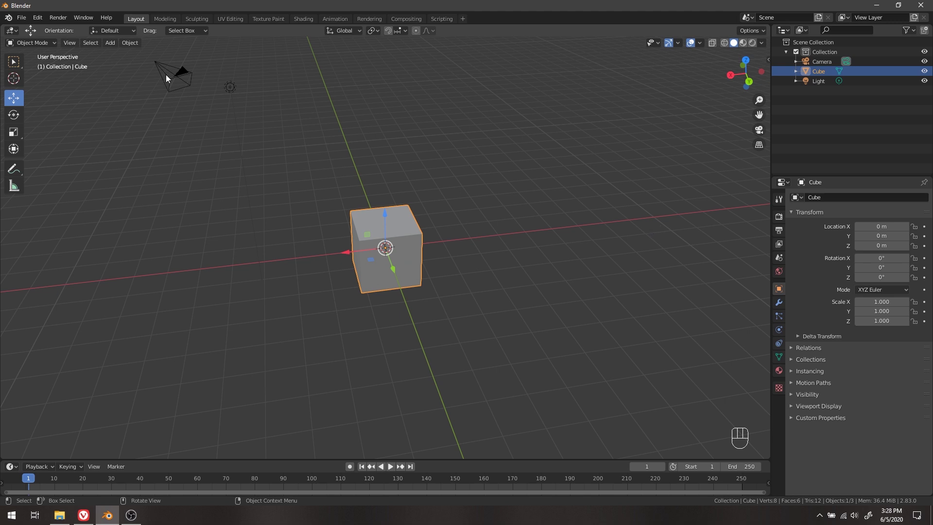
left_click(37, 18)
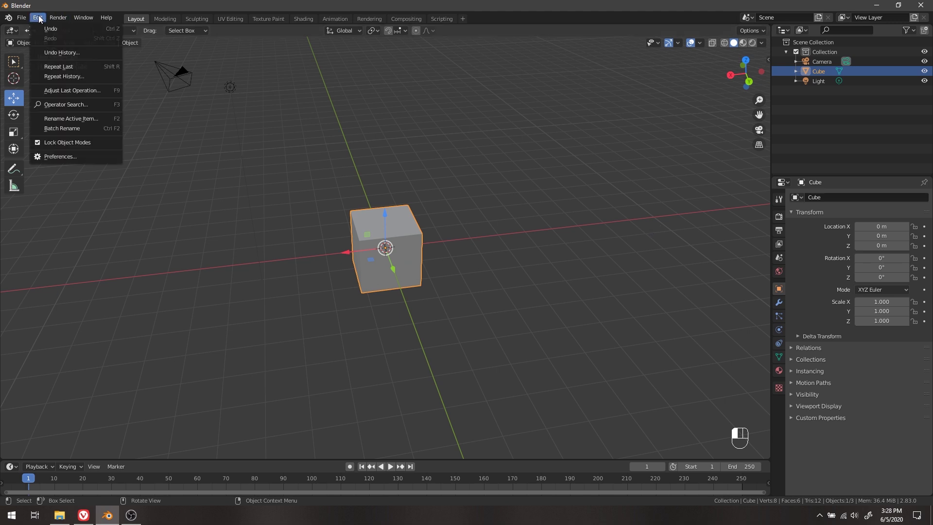
left_click(61, 161)
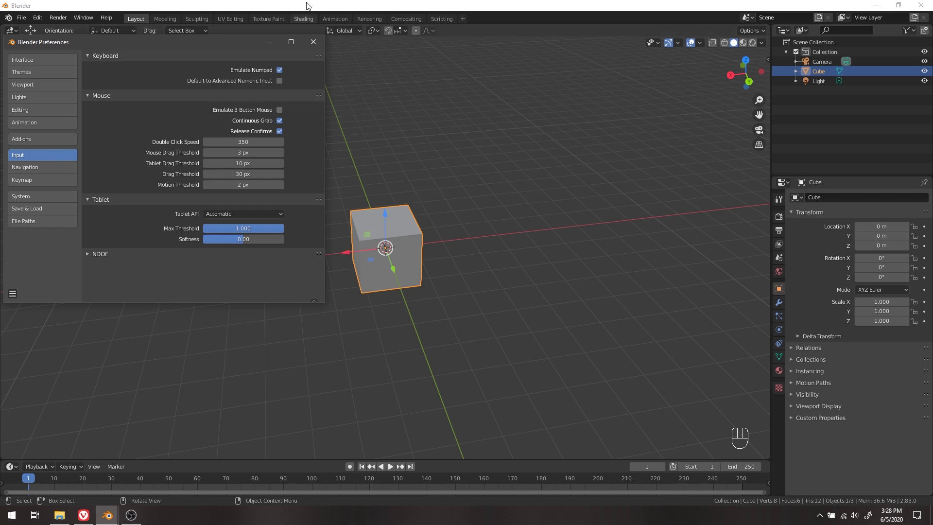
Step: Close the preferences and inspect the cube from the front, right and top views, toggling between orthographic and perspective projection
left_click(315, 44)
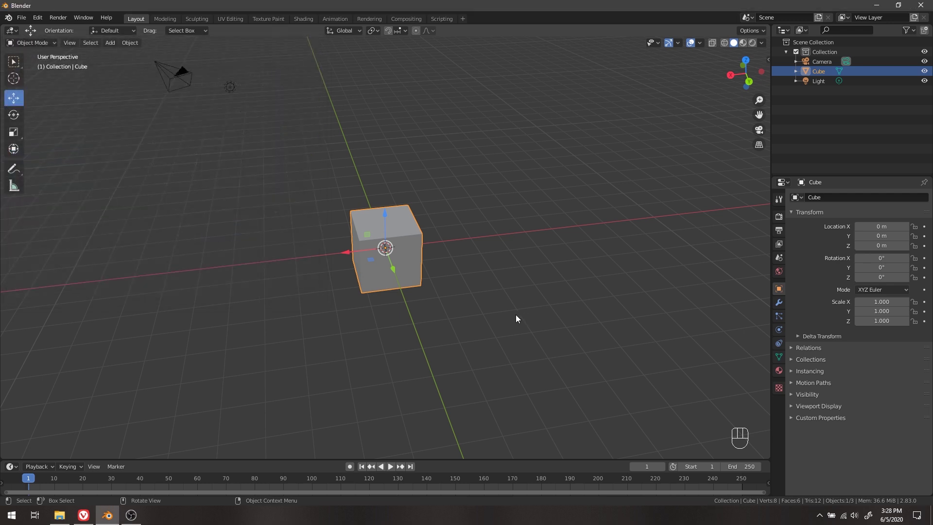
key("KP_1")
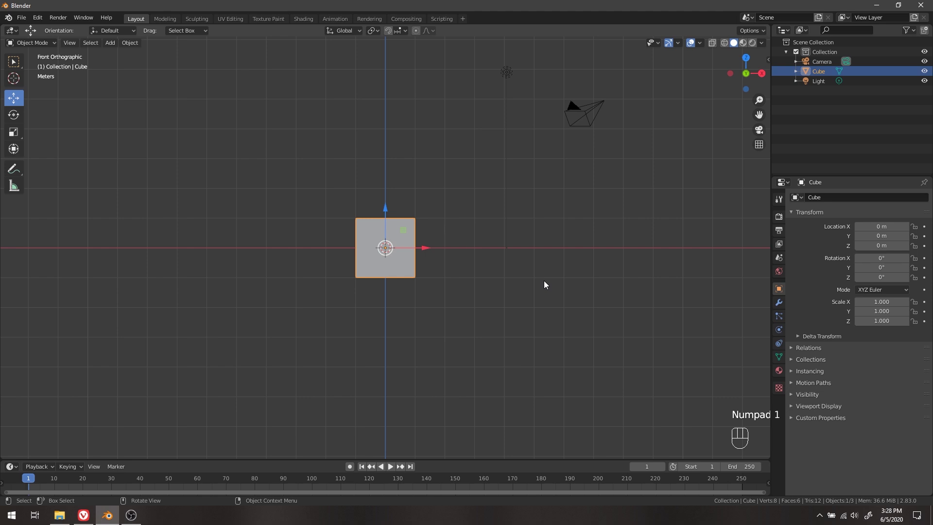
key("KP_5")
key("KP_5")
key("KP_5")
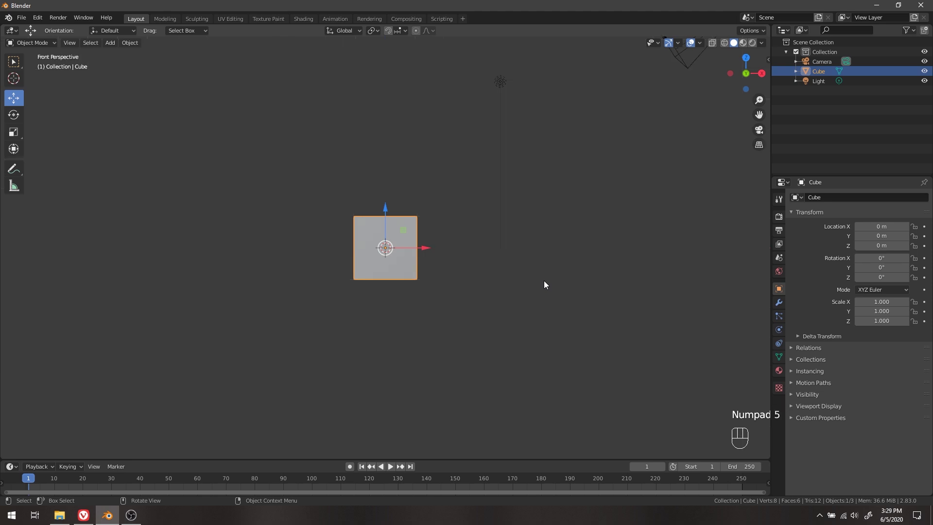
key("KP_5")
middle_click_drag(543, 284, 502, 321)
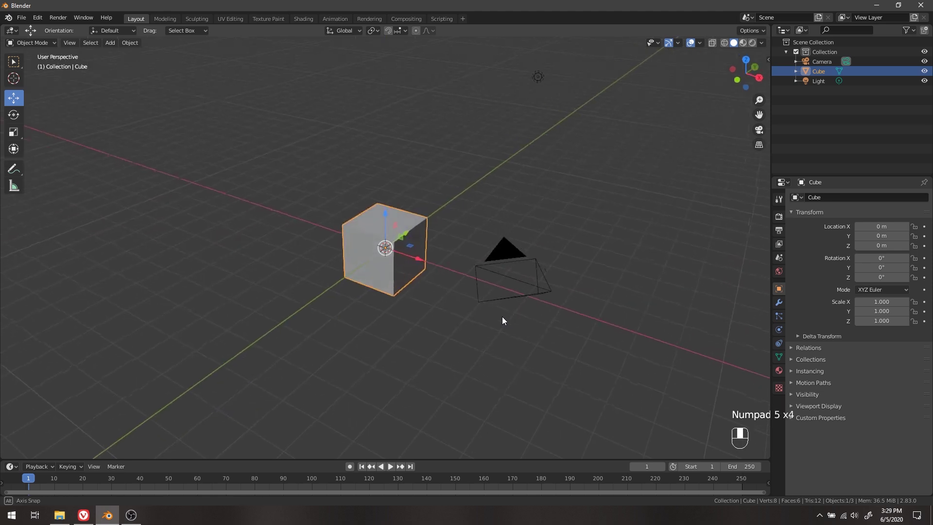
key("KP_2")
key("KP_3")
key("KP_5")
key("KP_7")
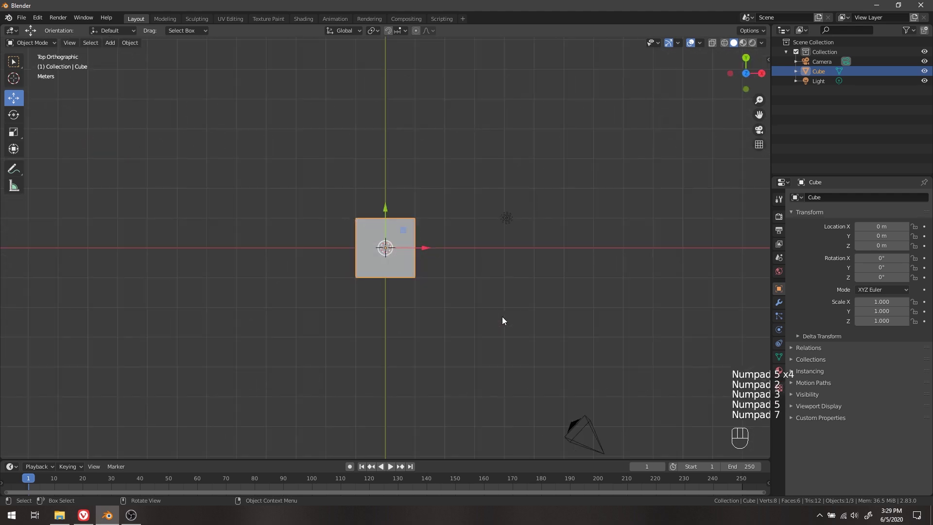
middle_click_drag(503, 321, 272, 194)
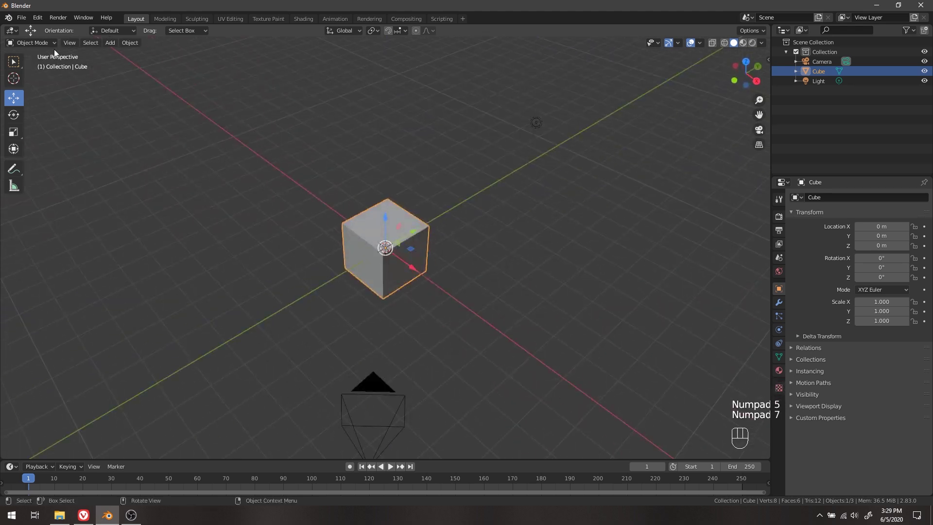
Step: Open the System preferences and try the OptiX and OpenCL options for the Cycles render devices
left_click(38, 18)
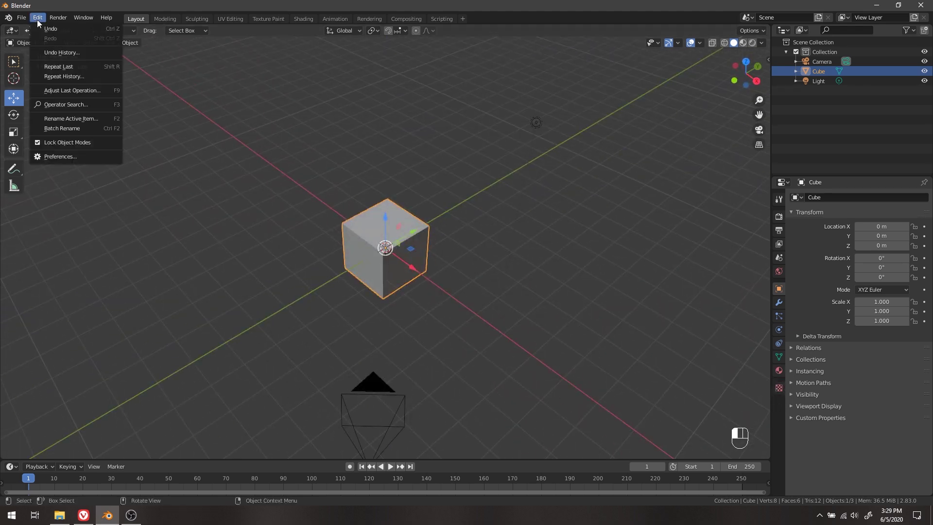
left_click(57, 157)
left_click(47, 194)
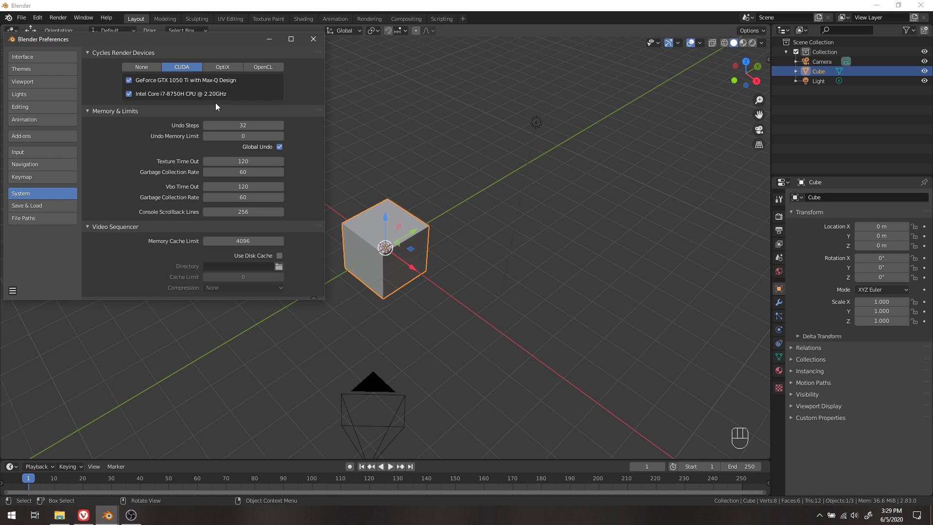
left_click(224, 65)
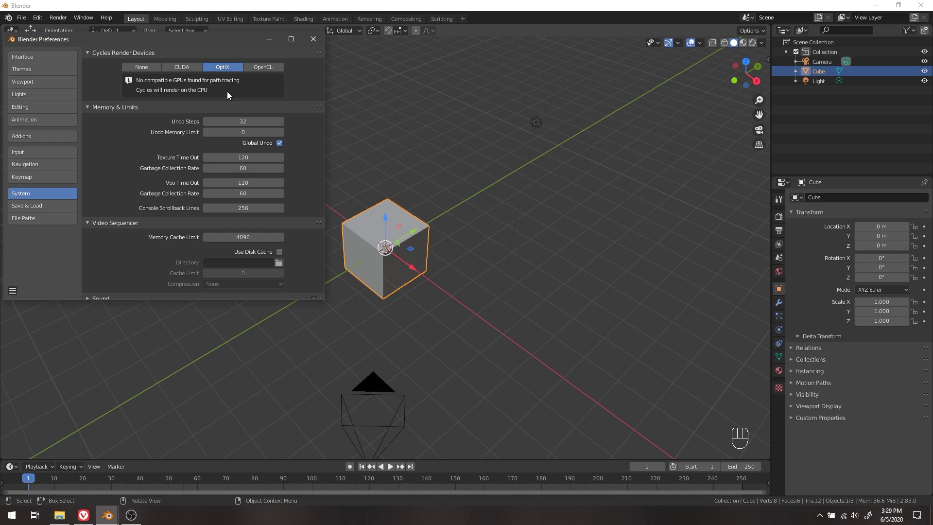
left_click(264, 66)
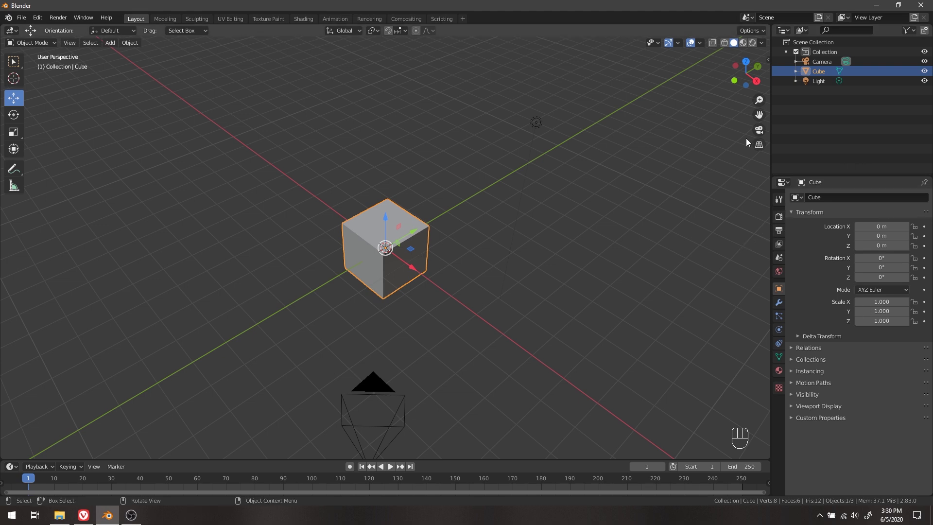
Step: Set the scene's render engine to Cycles and its render device to GPU Compute
left_click(778, 217)
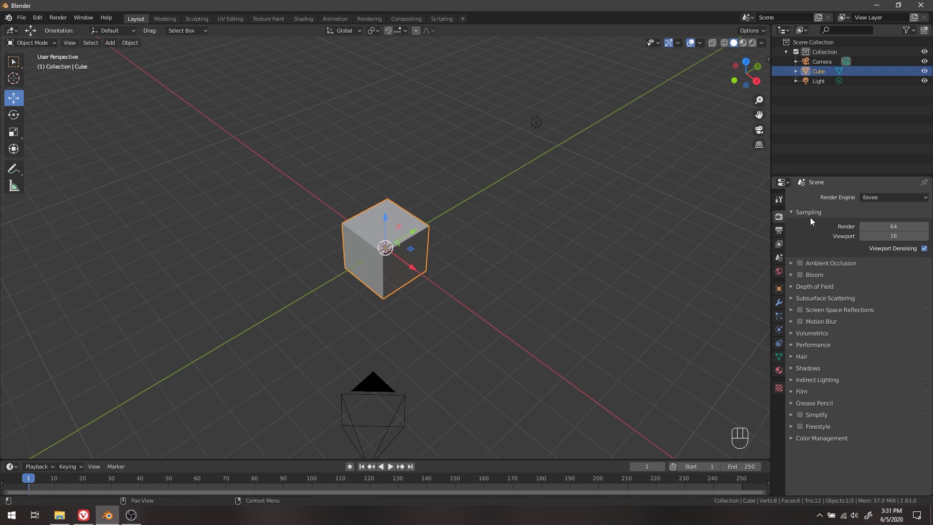
left_click(893, 199)
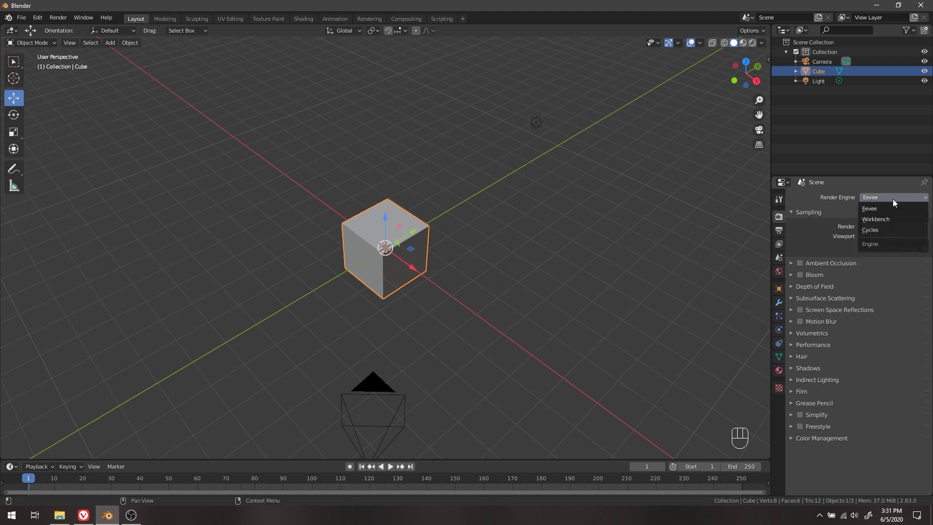
left_click(887, 226)
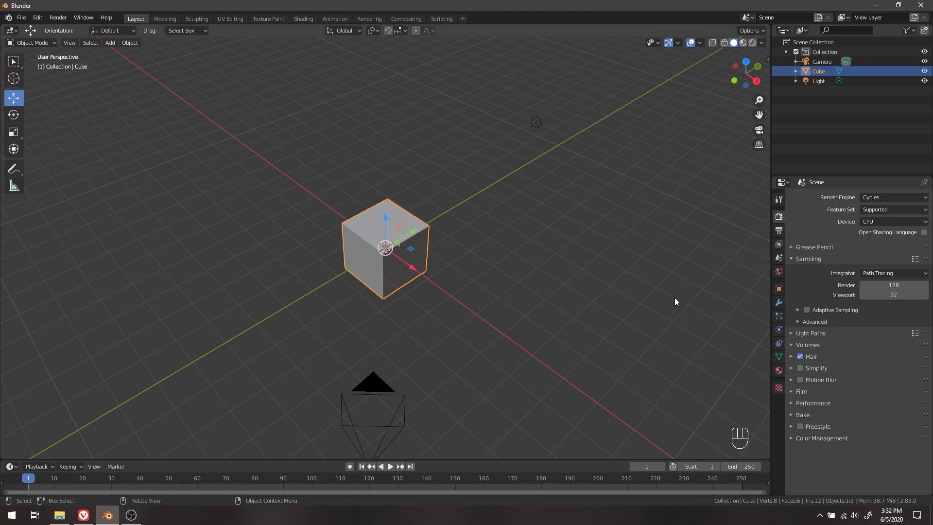
left_click(898, 221)
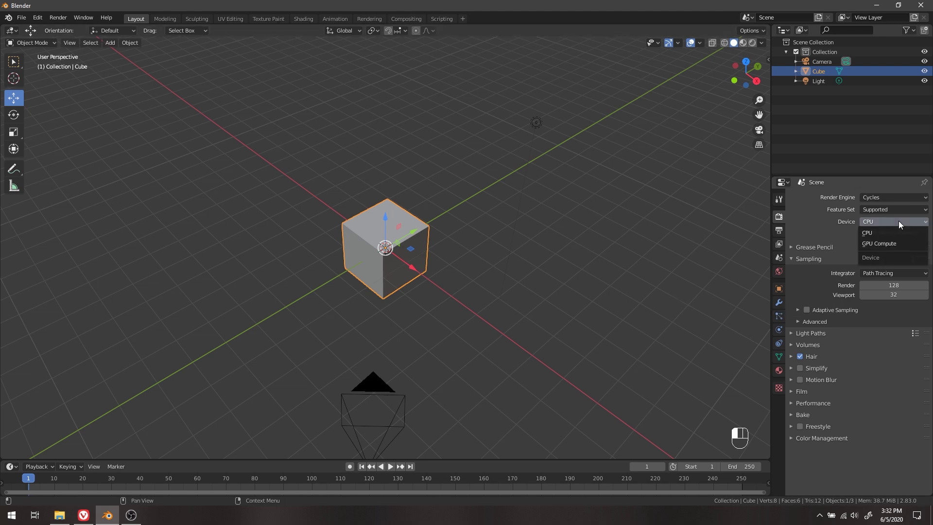
left_click(893, 248)
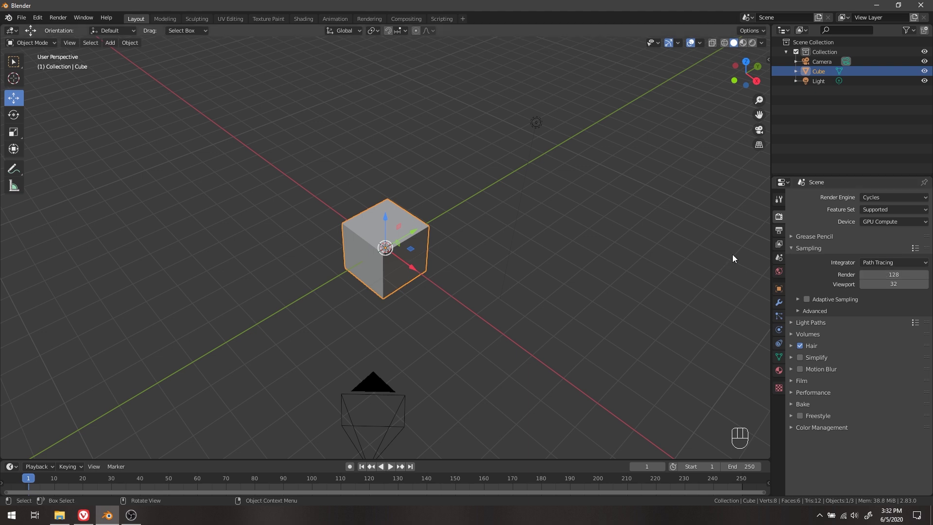
Step: Delete the default camera, cube and light, and import the FBX model remote2_v5.fbx from the 01_cycles_basic folder
key("a")
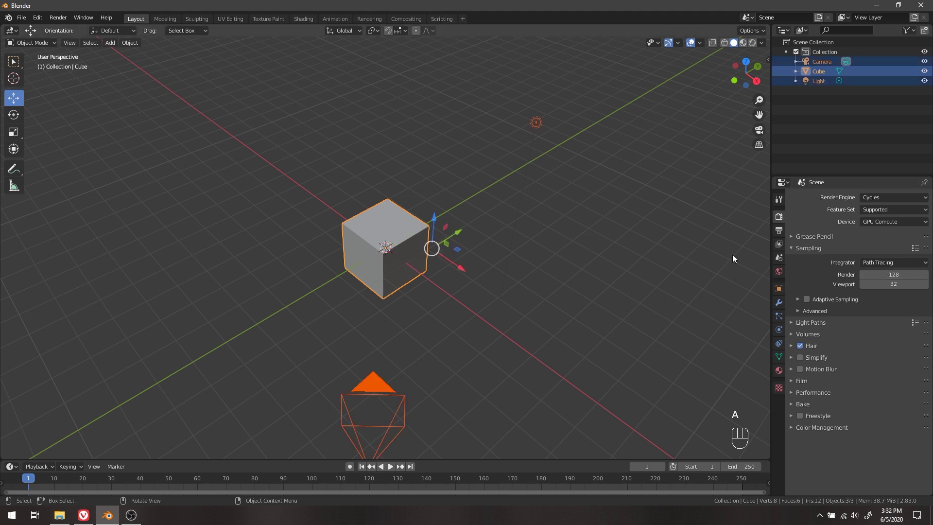
key("x")
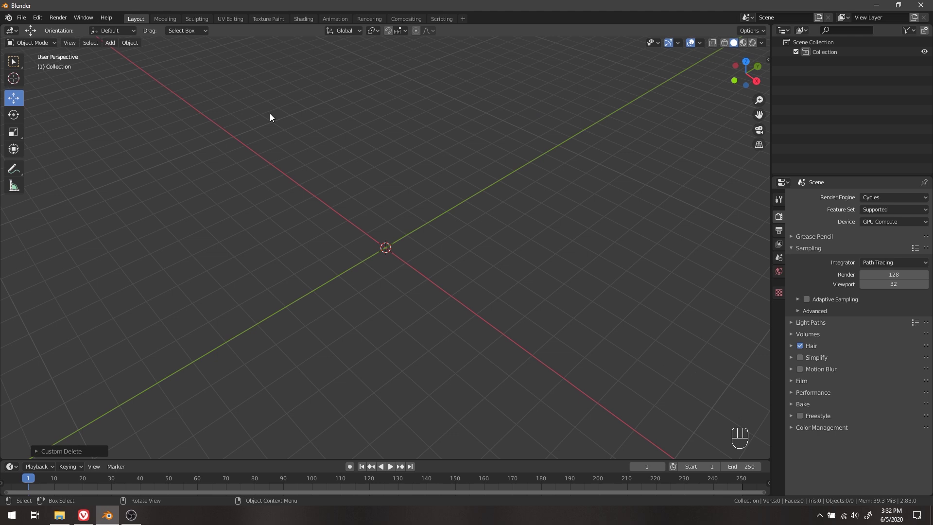
left_click(22, 18)
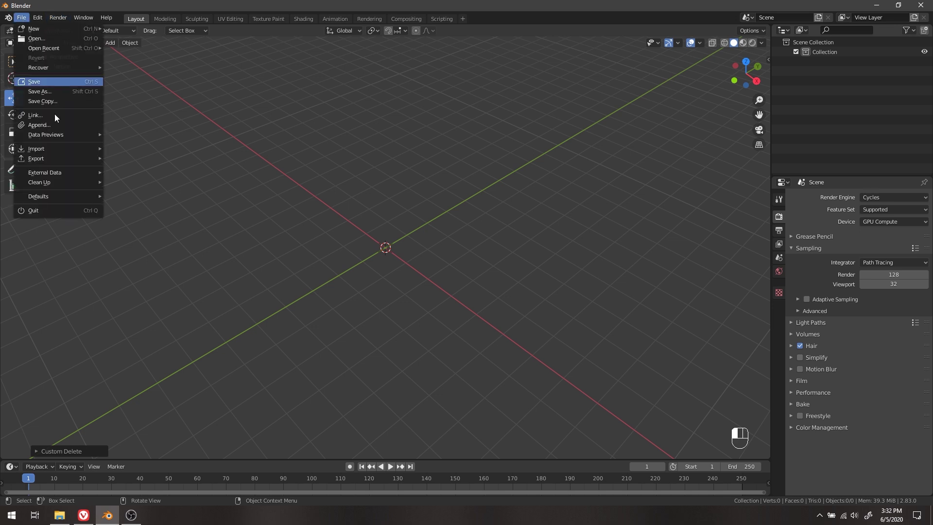
mouse_move(71, 150)
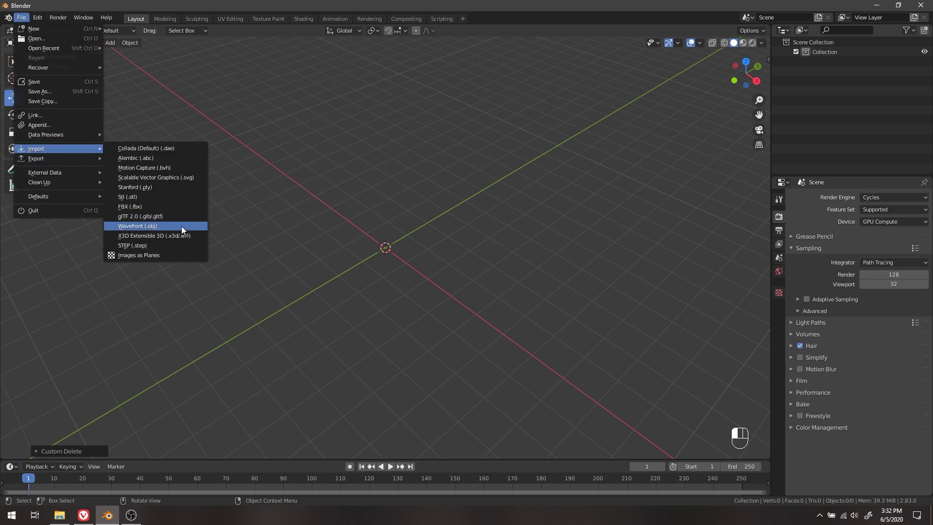
left_click(185, 206)
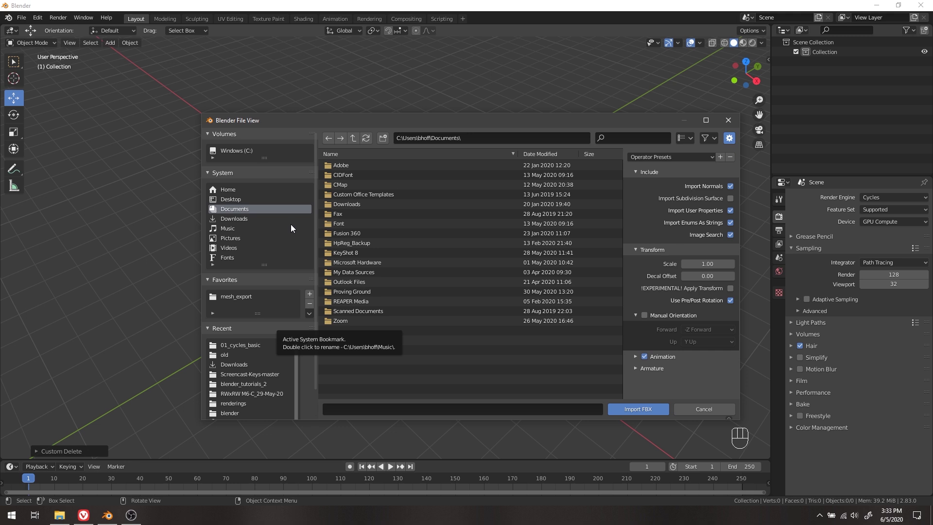
left_click(249, 346)
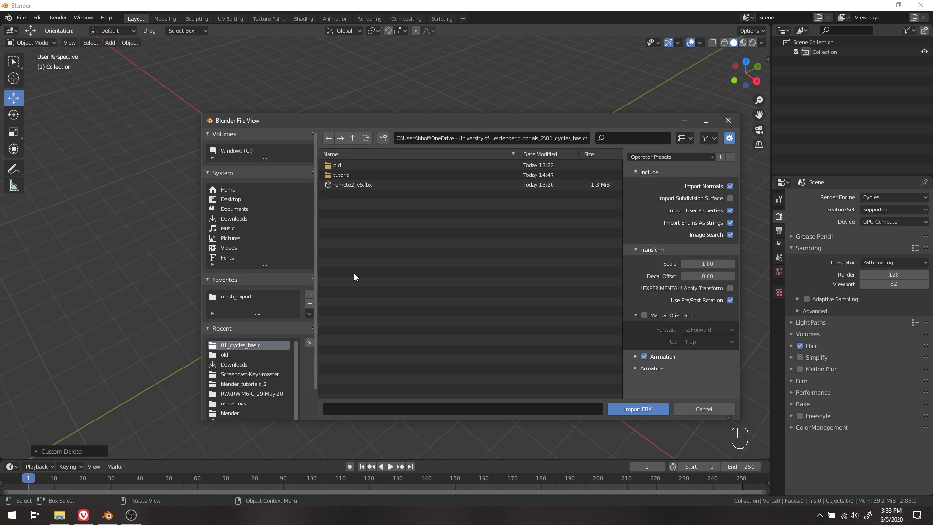
left_click(403, 188)
left_click(646, 412)
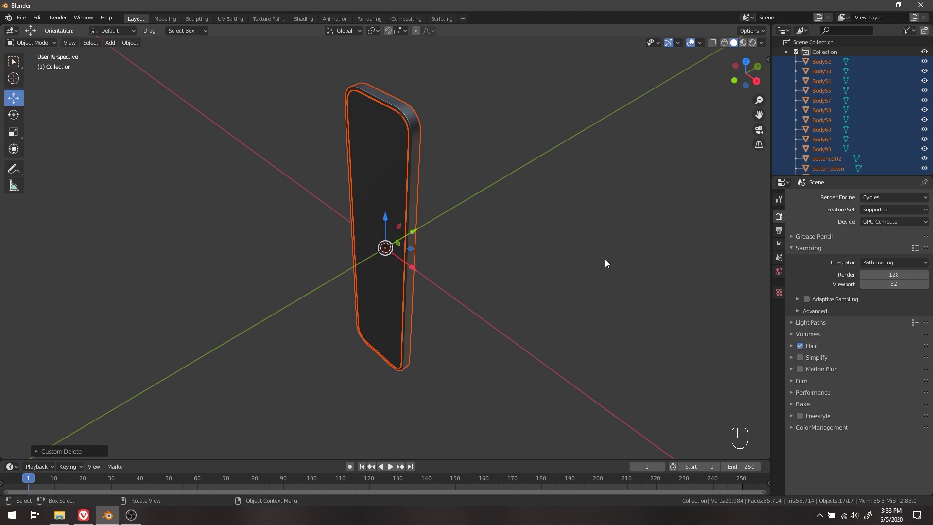
Step: Scale all the imported phone parts by a factor of 100
key("s")
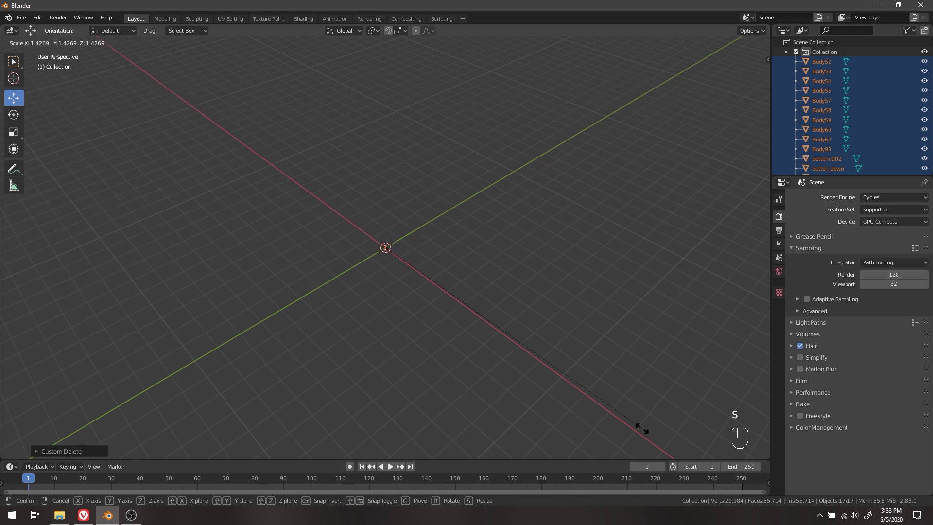
key("KP_1")
key("KP_0")
key("KP_0")
key("Return")
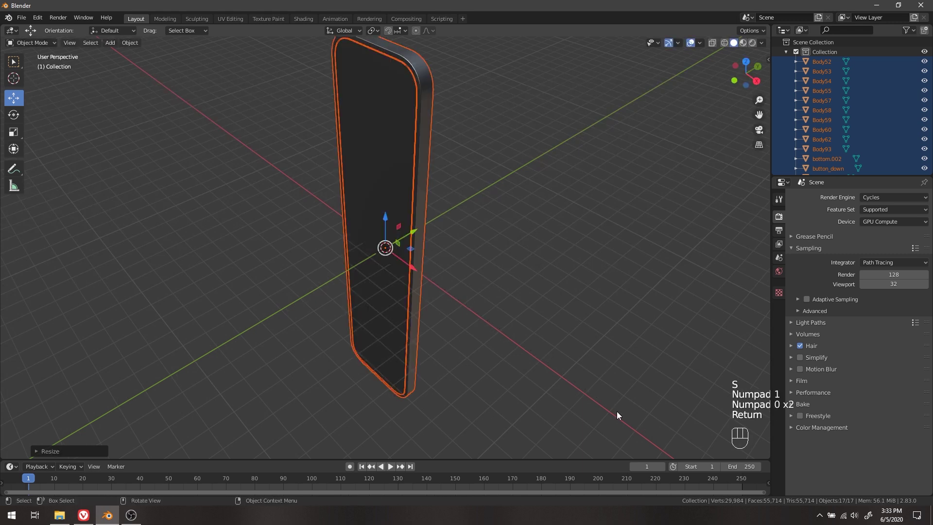
Step: Select the phone's side body and show its location, rotation, scale and dimensions in the viewport sidebar
scroll(537, 325, "down", 5)
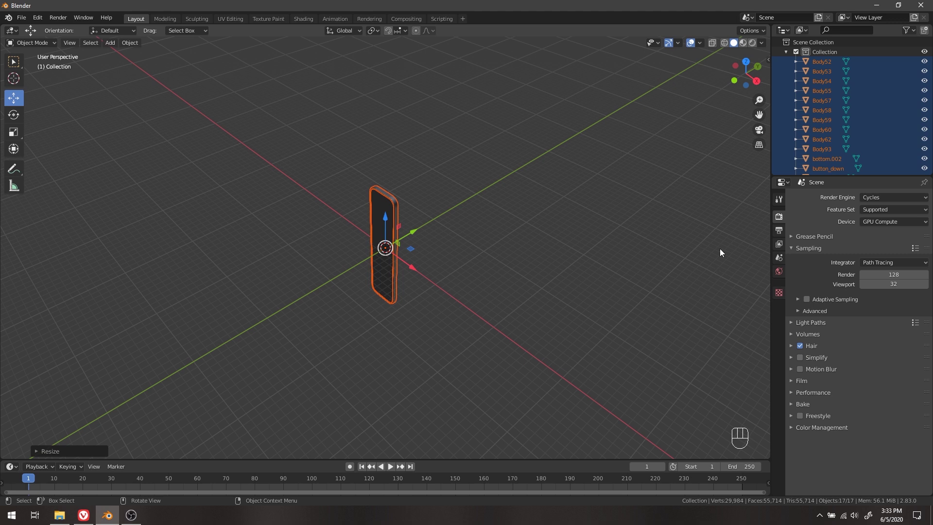
mouse_move(771, 59)
left_mouse_down()
mouse_move(709, 59)
mouse_move(768, 59)
left_mouse_up()
left_click(766, 60)
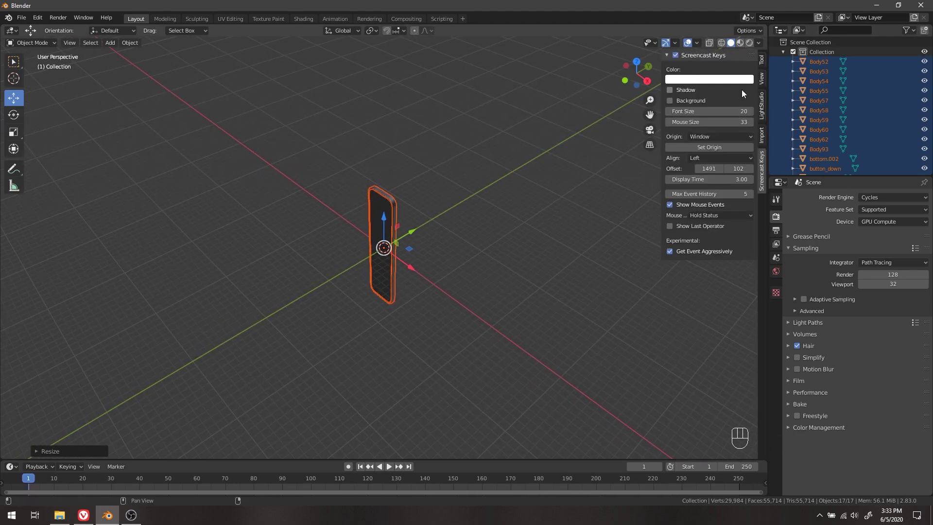
left_click(418, 311)
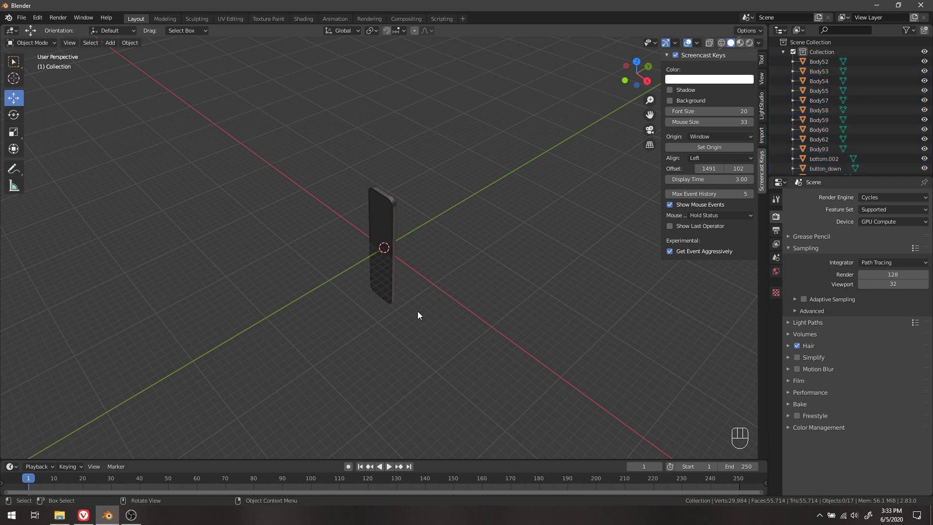
key("n")
key("n")
scroll(379, 286, "up", 8)
left_click(432, 304)
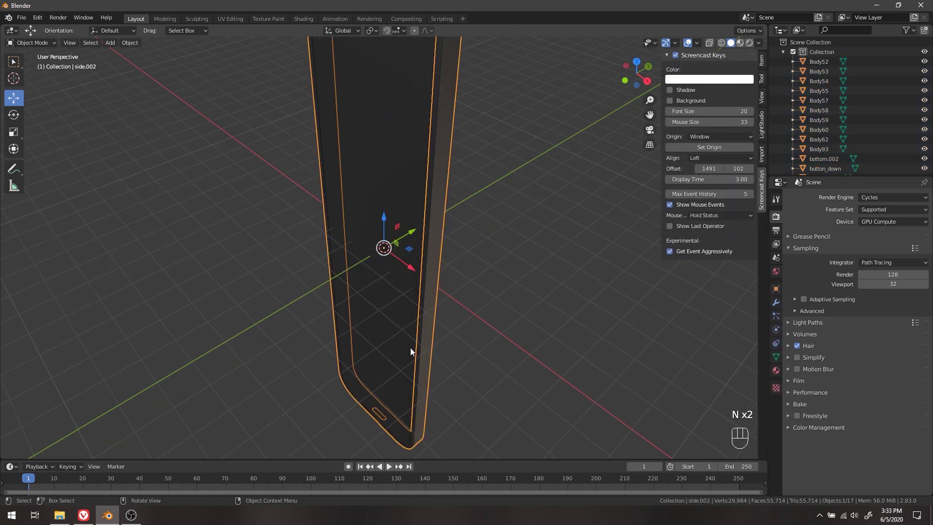
scroll(511, 336, "down", 6)
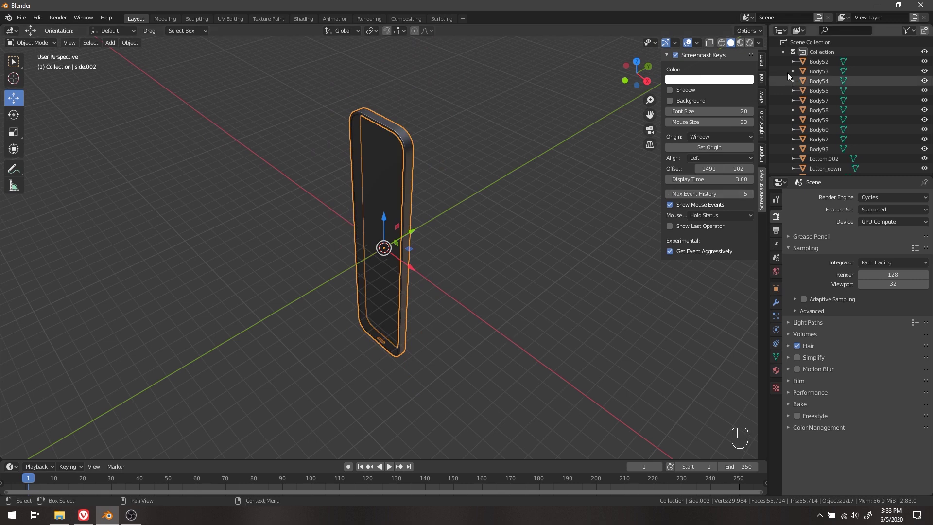
left_click(760, 61)
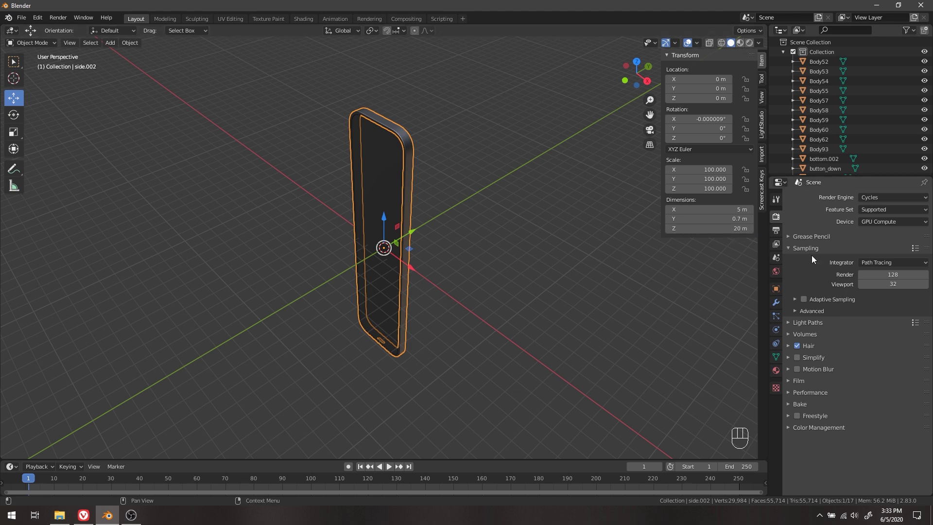
Step: Set the scene's length unit to Millimeters, keeping the Metric unit system
left_click(776, 244)
left_click(776, 258)
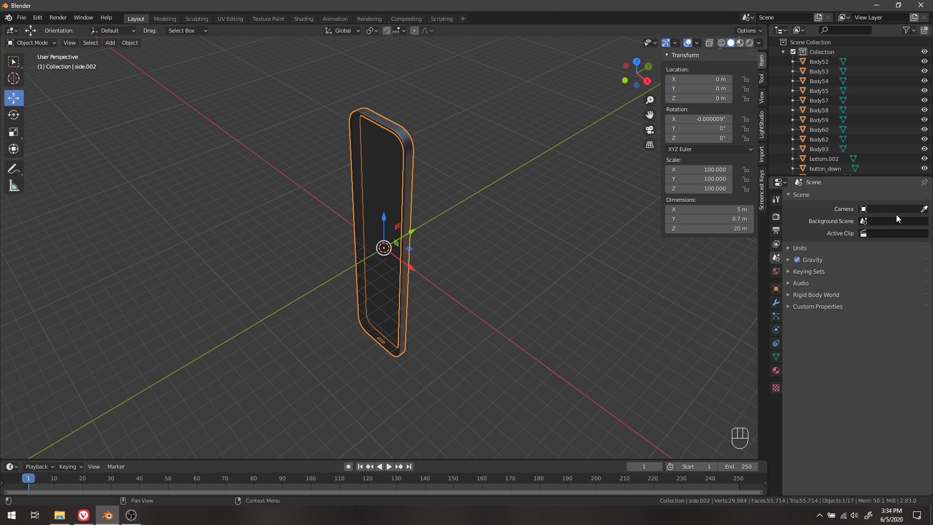
left_click(790, 249)
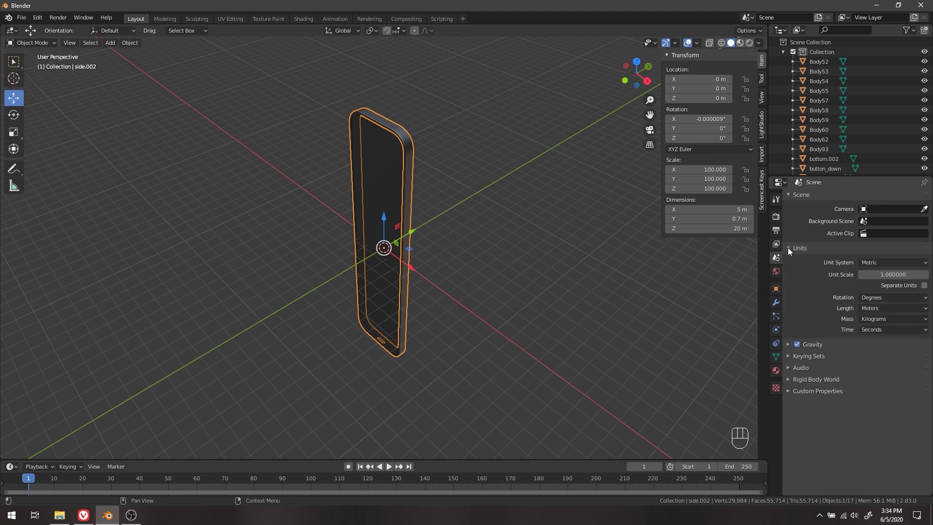
left_click(898, 264)
left_click(899, 264)
left_click(870, 306)
left_click(870, 306)
left_click(870, 308)
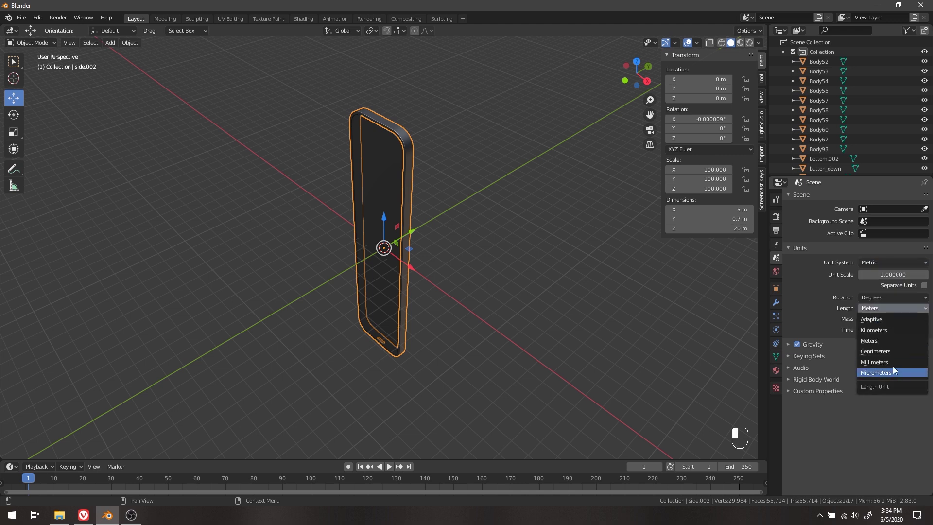
left_click(893, 366)
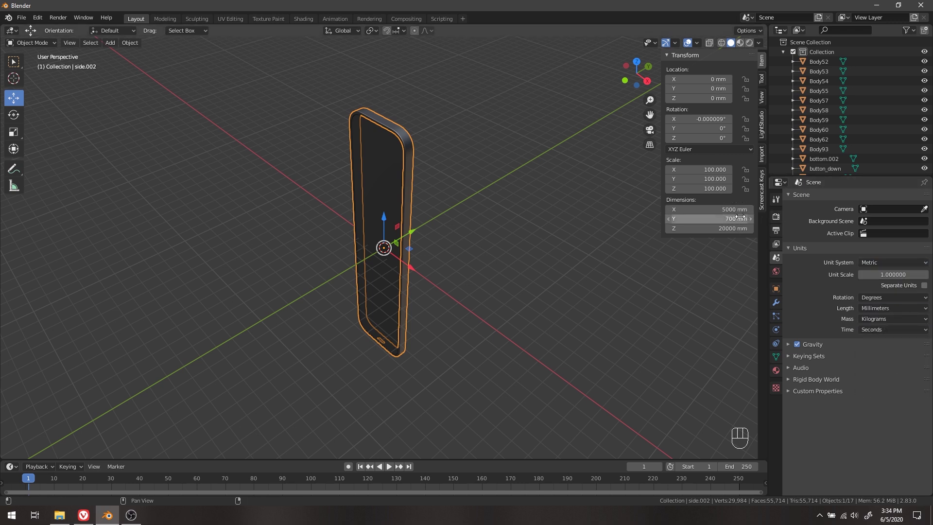
Step: Set the scene's unit scale to 0.01 so the phone's dimensions read at real-world size
left_click(889, 275)
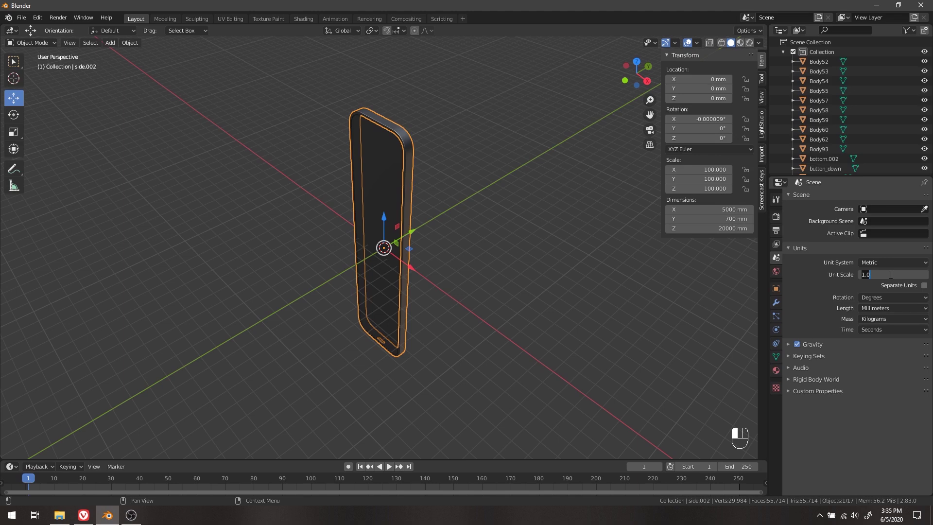
type(".00")
key("BackSpace")
type("1")
key("Return")
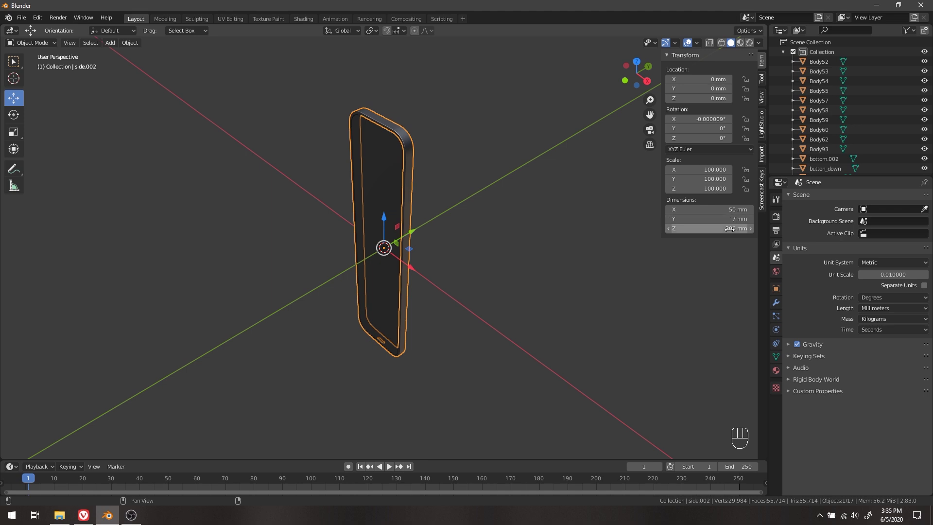
scroll(546, 266, "down", 6)
scroll(546, 266, "up", 3)
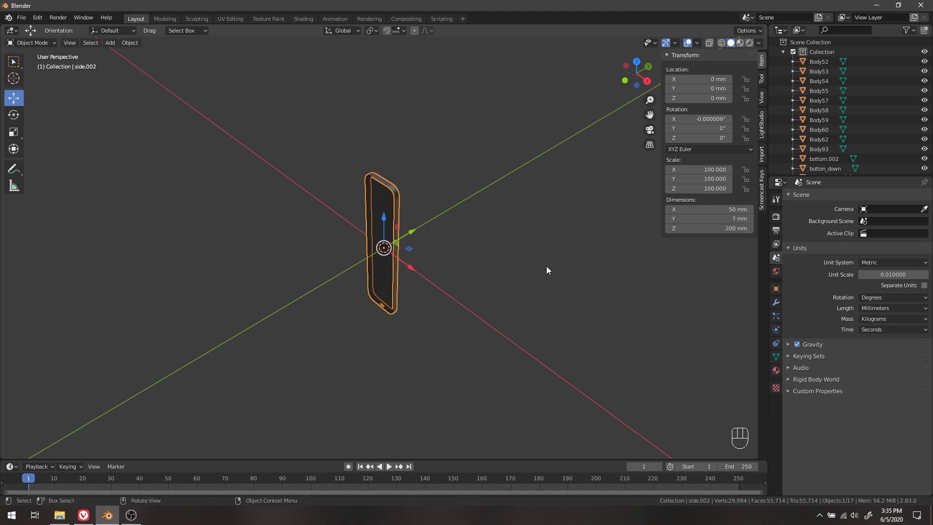
Step: Set the viewport overlay's floor grid scale to 0.01
left_click(698, 43)
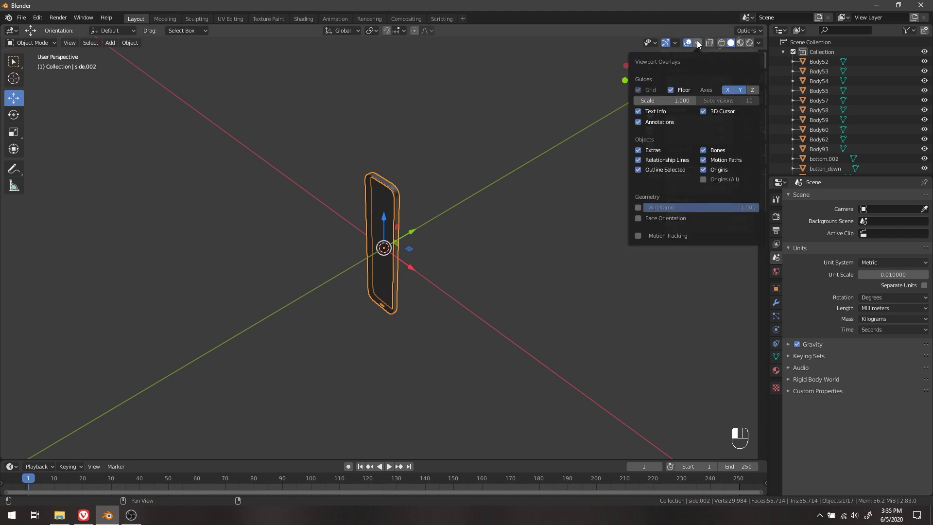
left_click(696, 39)
left_click(699, 43)
left_click(672, 100)
key("BackSpace")
type(".010")
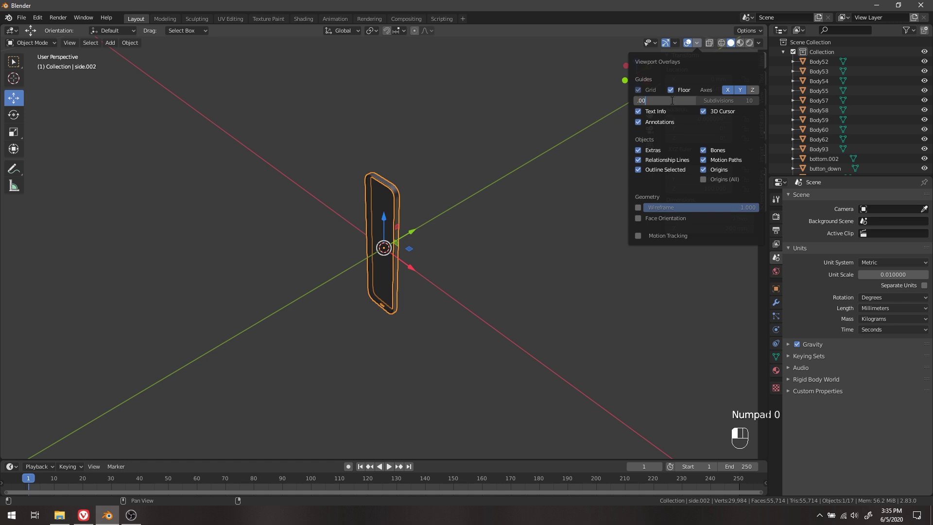
key("BackSpace")
key("Return")
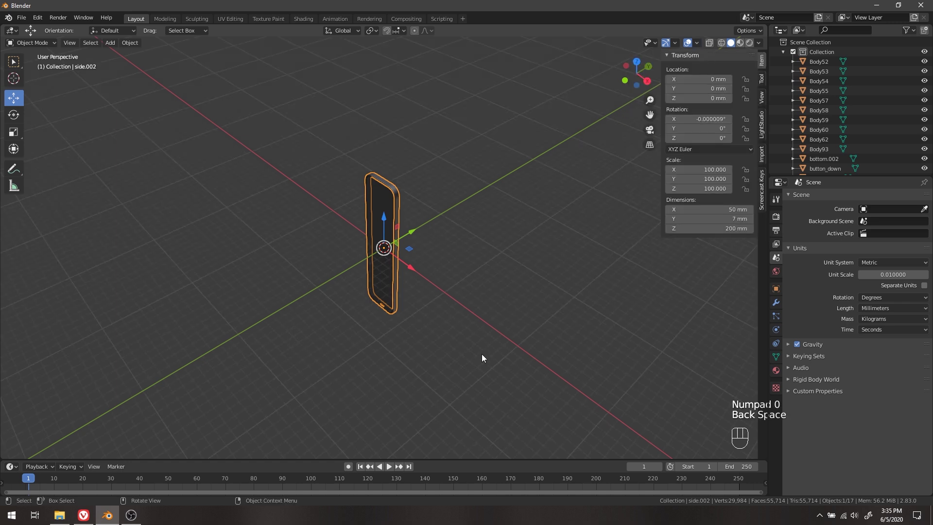
scroll(440, 259, "down", 4)
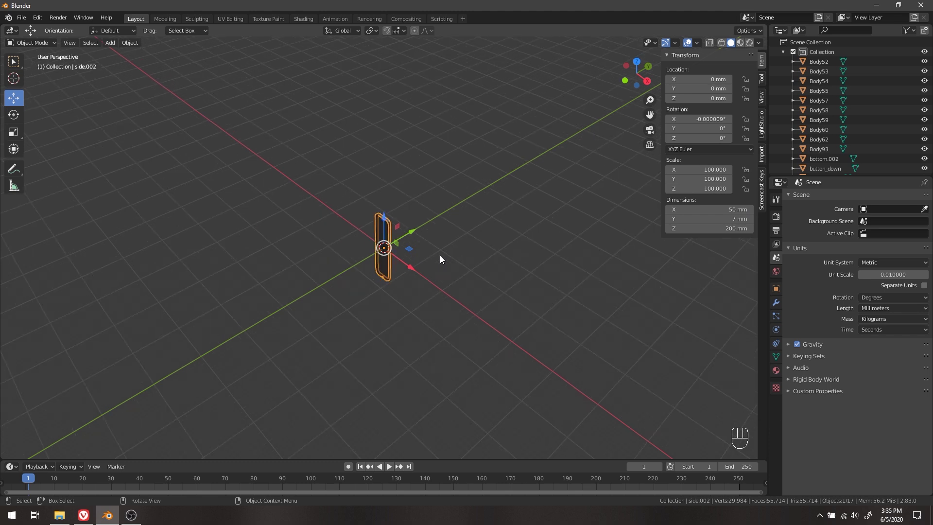
scroll(440, 255, "up", 3)
Step: Rotate all the phone parts by -90° about the global X axis so the phone lies flat
middle_click_drag(439, 255, 482, 273)
key("a")
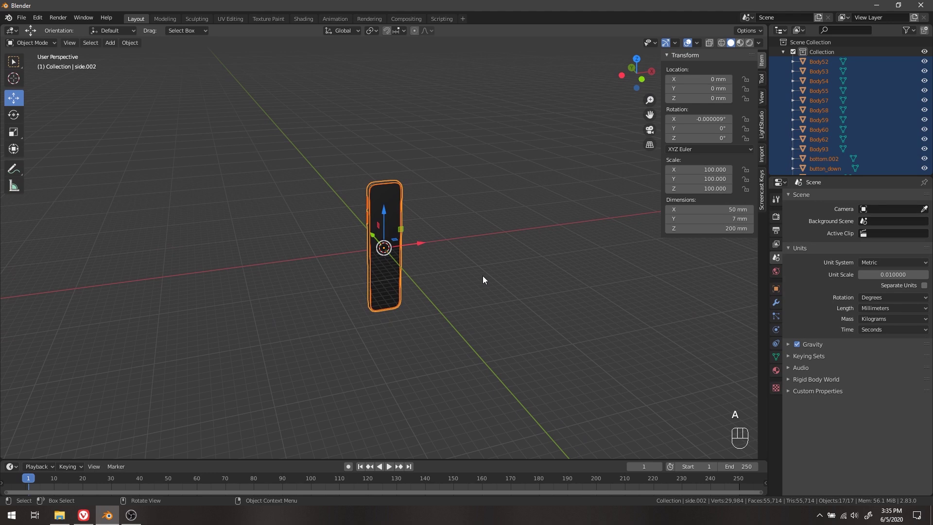
key("KP_1")
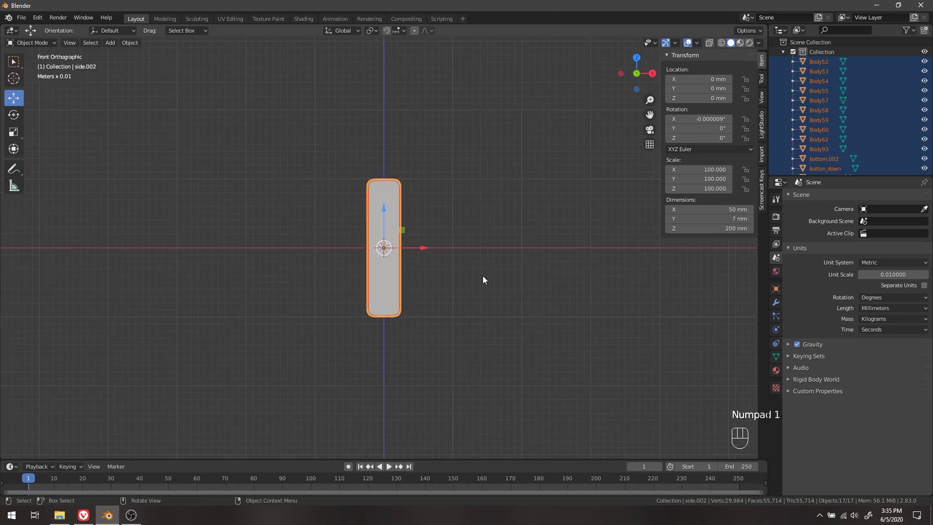
key("r")
key("z")
key("x")
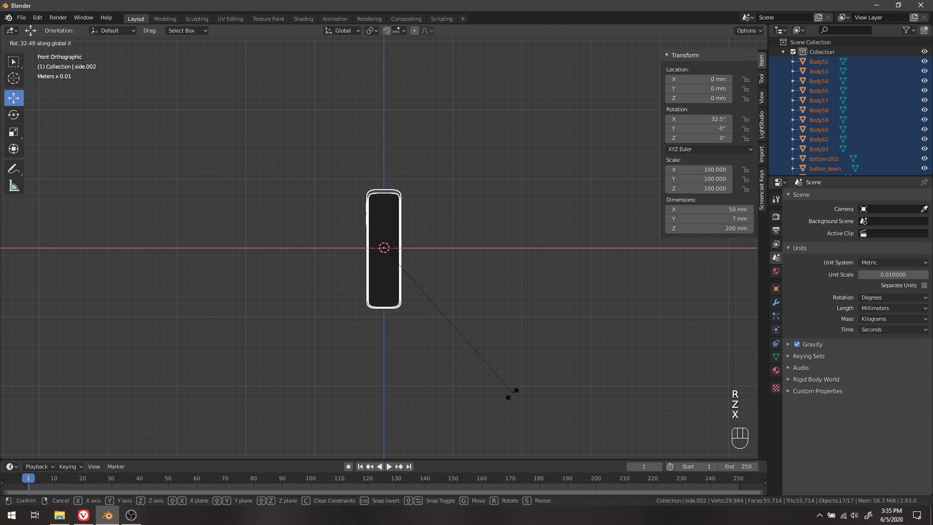
key("KP_Subtract")
key("KP_9")
key("KP_0")
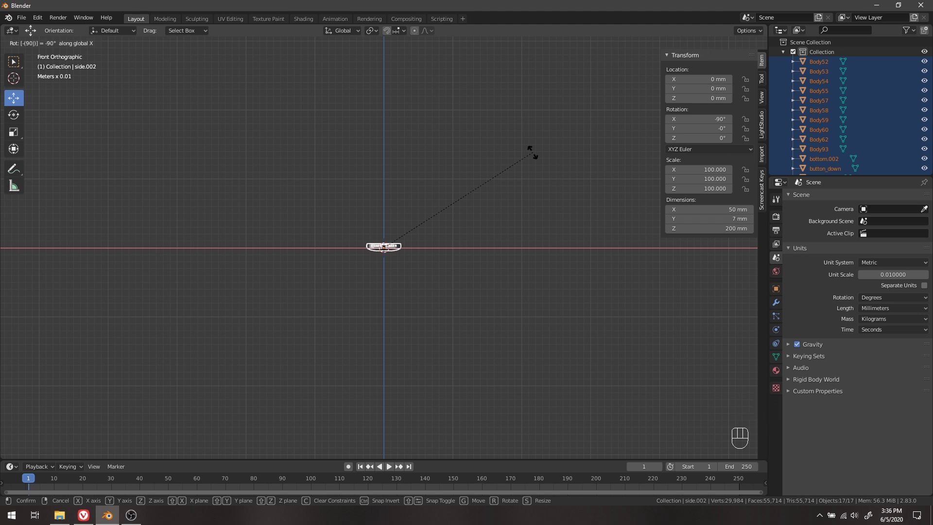
key("Return")
Step: Move all the phone parts up 4 mm along the global Z axis to rest on the floor grid
scroll(477, 156, "up", 5)
scroll(477, 156, "up", 2)
key("g")
key("z")
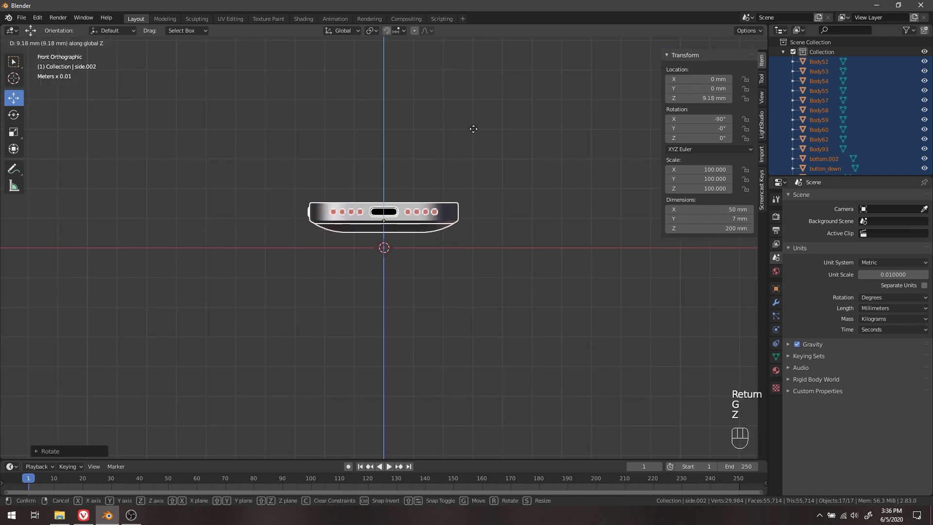
key("KP_4")
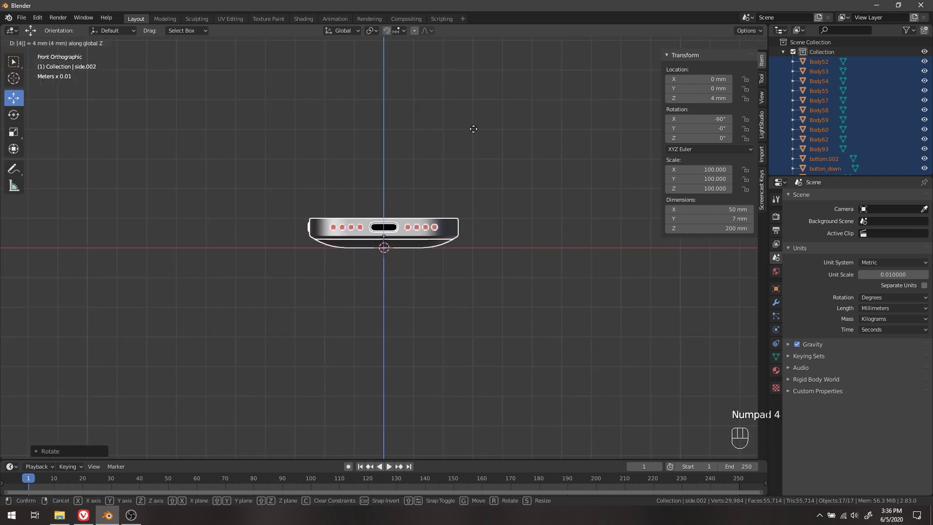
key("Return")
middle_click_drag(395, 169, 455, 240)
scroll(454, 238, "down", 5)
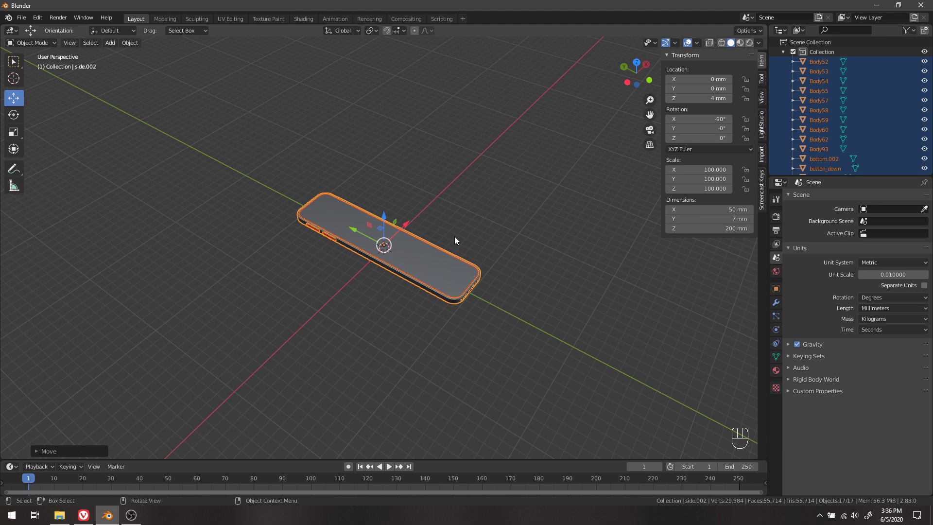
Step: Apply all transforms (location, rotation and scale) to every phone part
key("a")
key("ctrl+a")
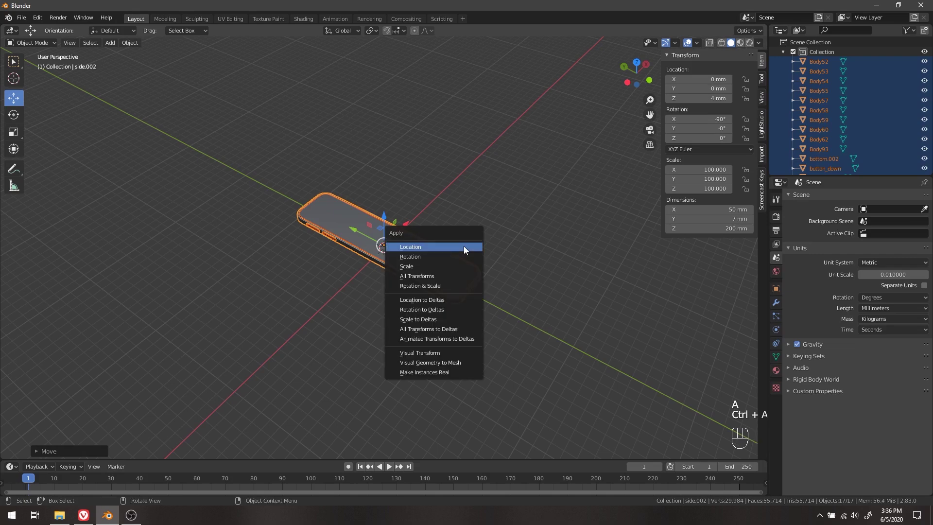
left_click(453, 276)
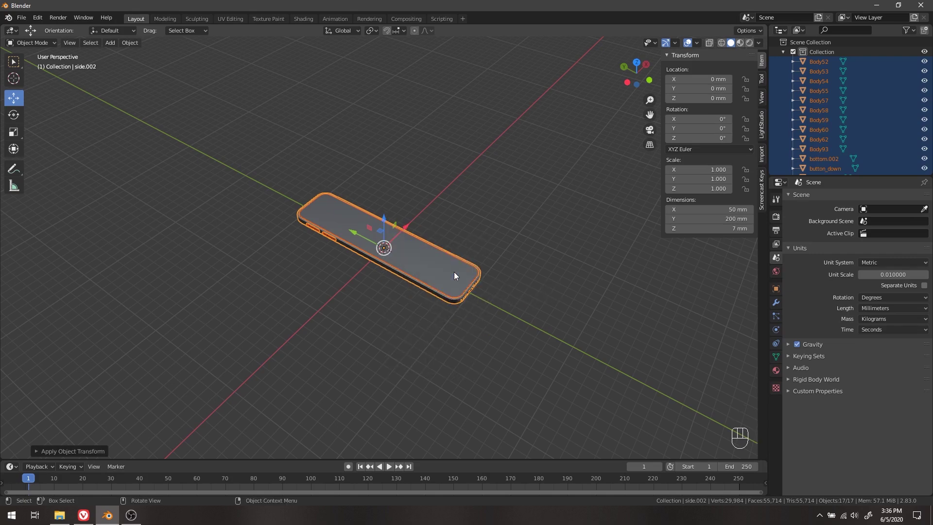
Step: Move the phone's inner frame away from the body, and clear its location to return it to the origin
left_click(517, 287)
left_click_drag(444, 263, 447, 178)
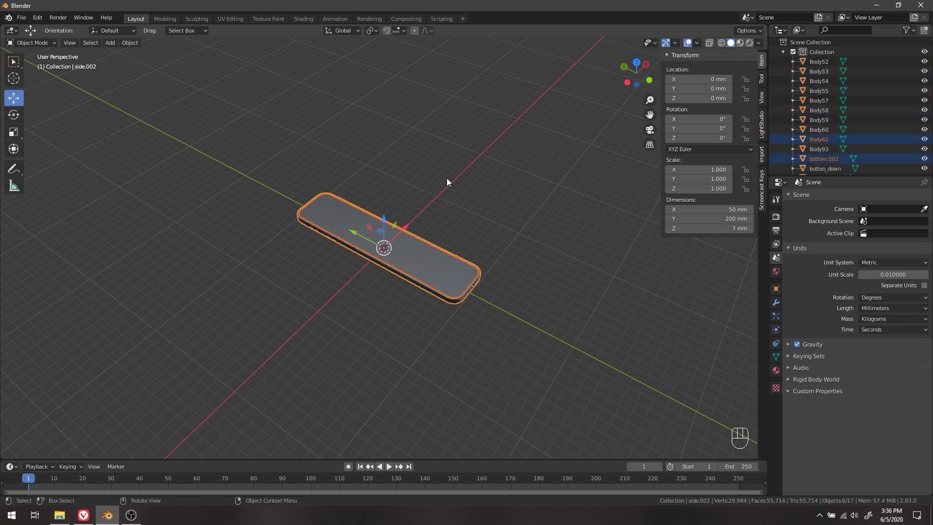
left_click(358, 259)
key("g")
left_click(462, 159)
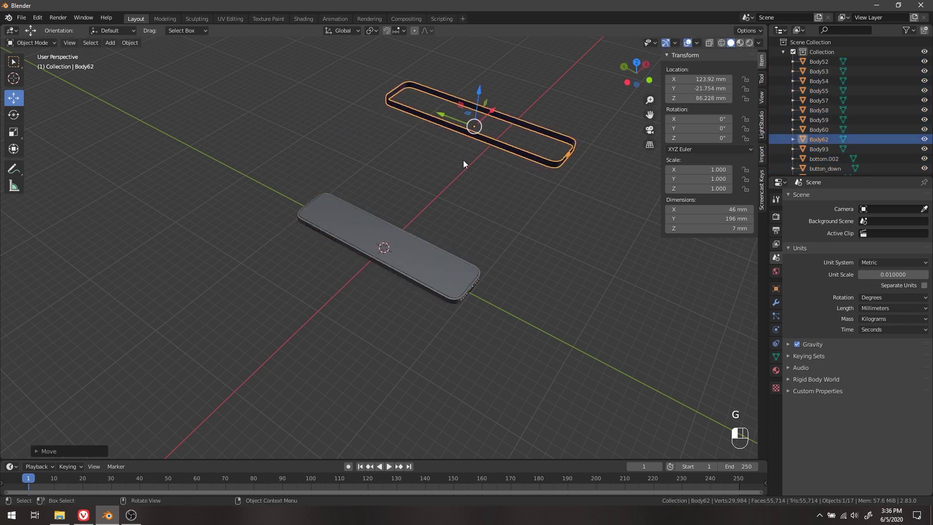
key("alt+g")
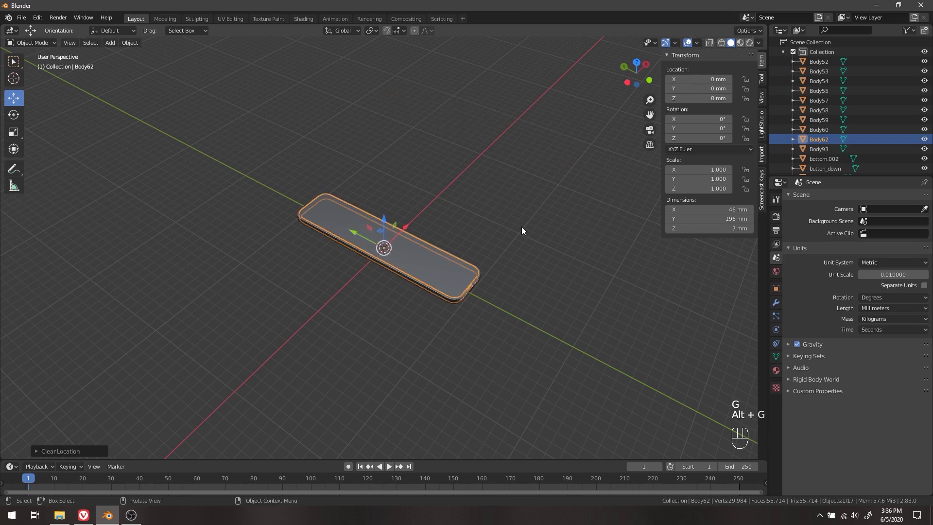
left_click(491, 314)
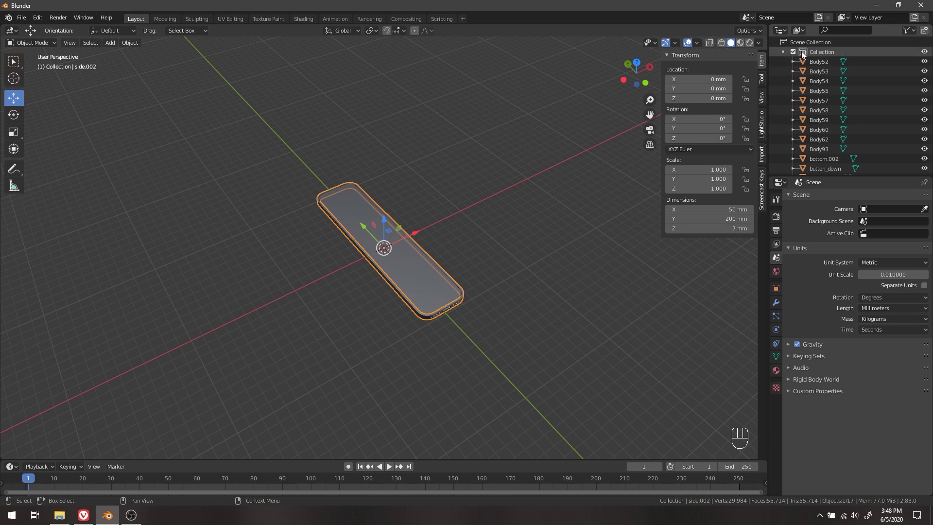
left_click(782, 52)
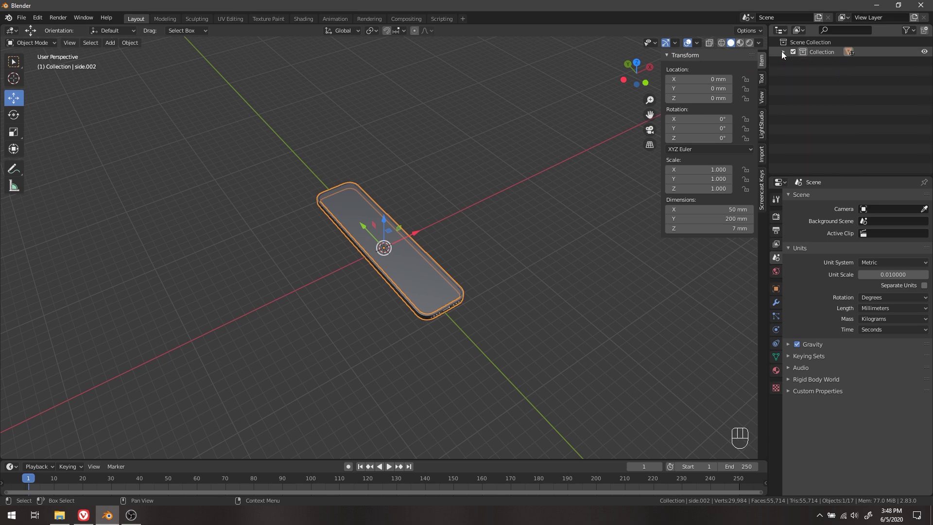
left_click(826, 53)
left_click(825, 111)
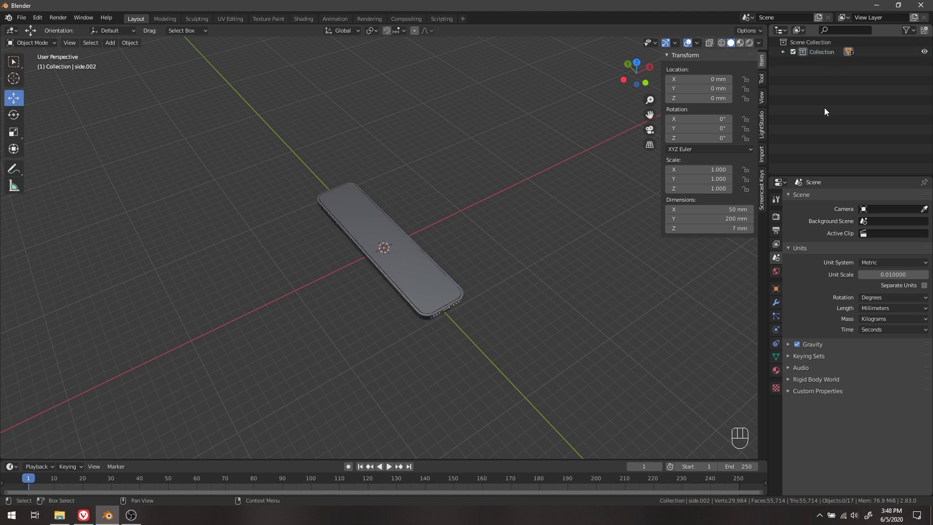
left_click(783, 52)
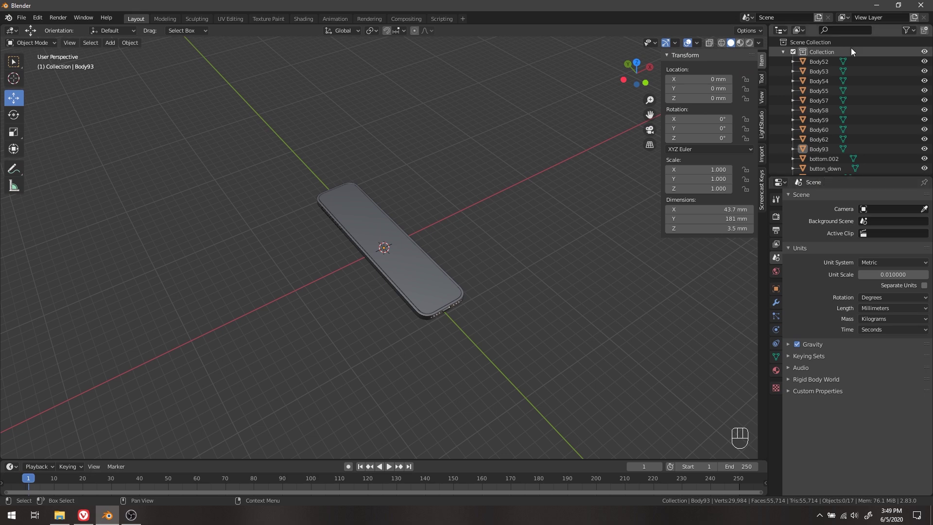
key("a")
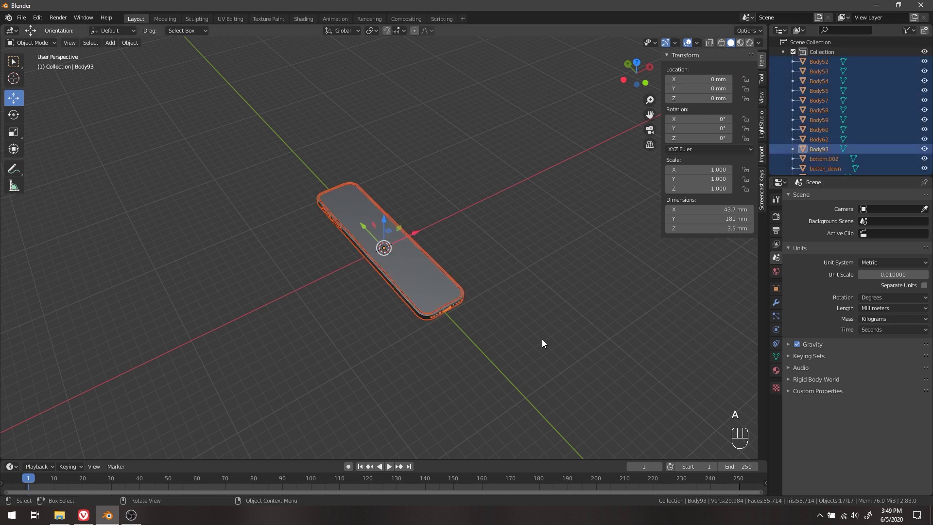
scroll(521, 284, "down", 4)
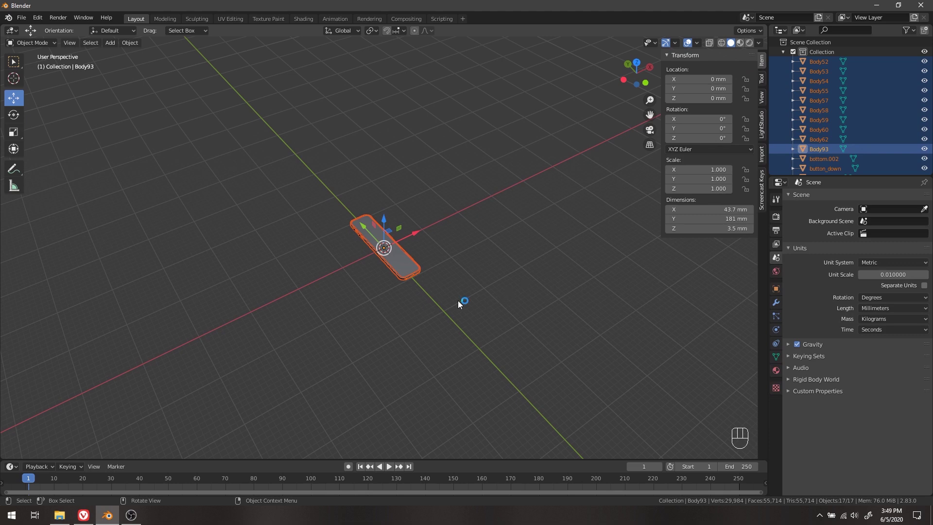
scroll(458, 305, "up", 3)
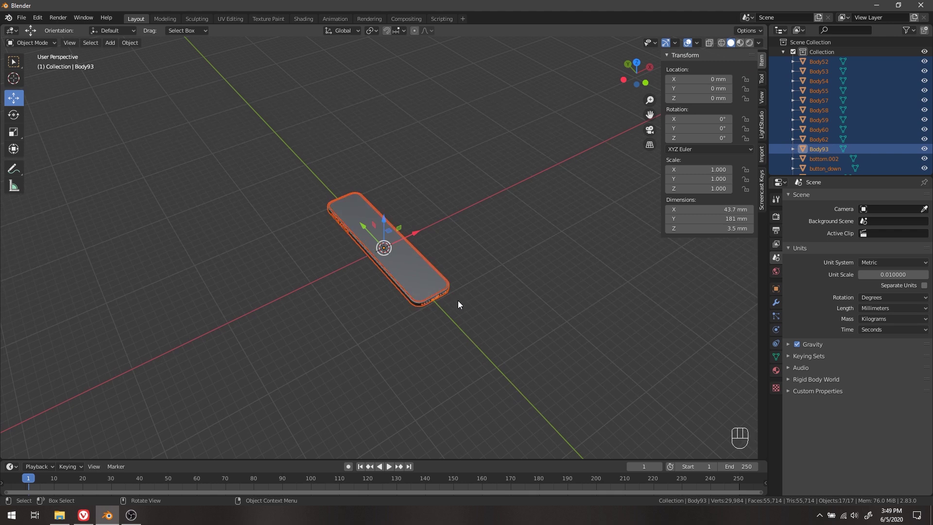
key("x")
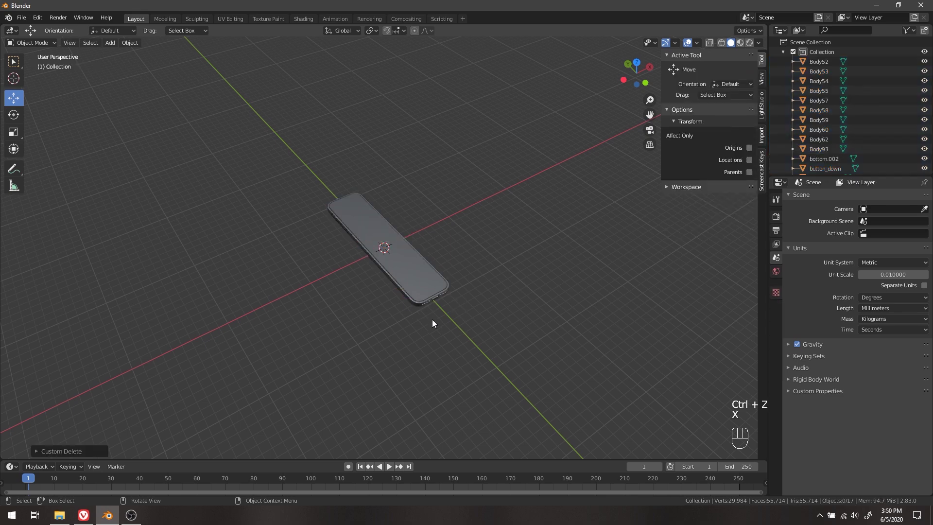
Step: Add a circle empty at the world origin and set its size to 120 mm
key("shift+a")
mouse_move(352, 307)
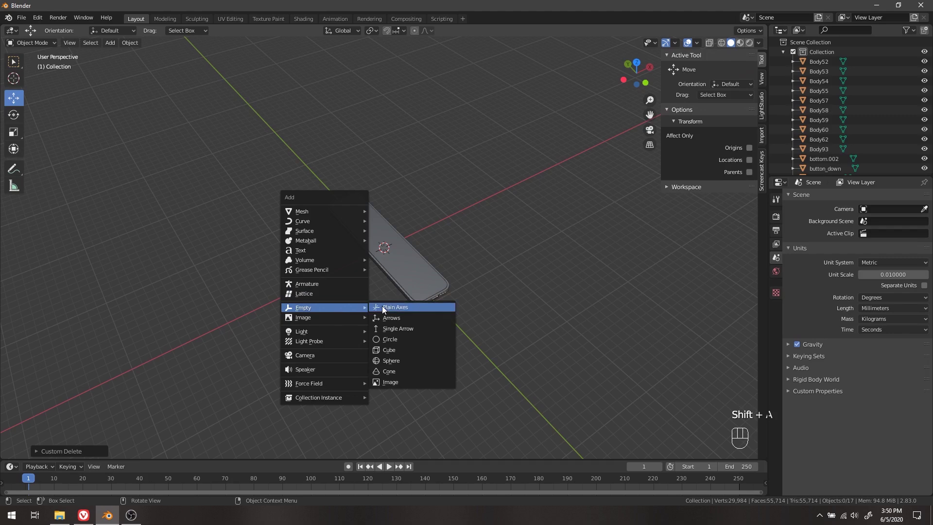
left_click(407, 339)
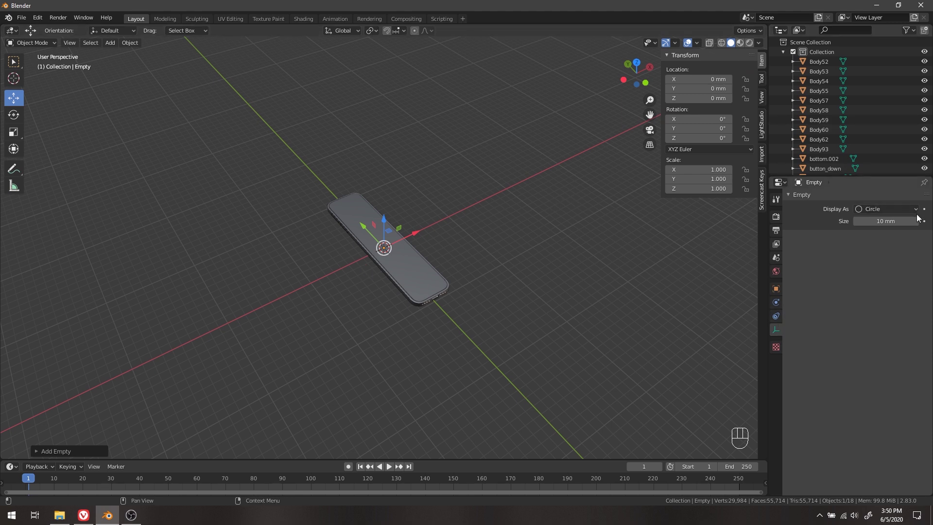
left_click(898, 222)
type("120")
key("Return")
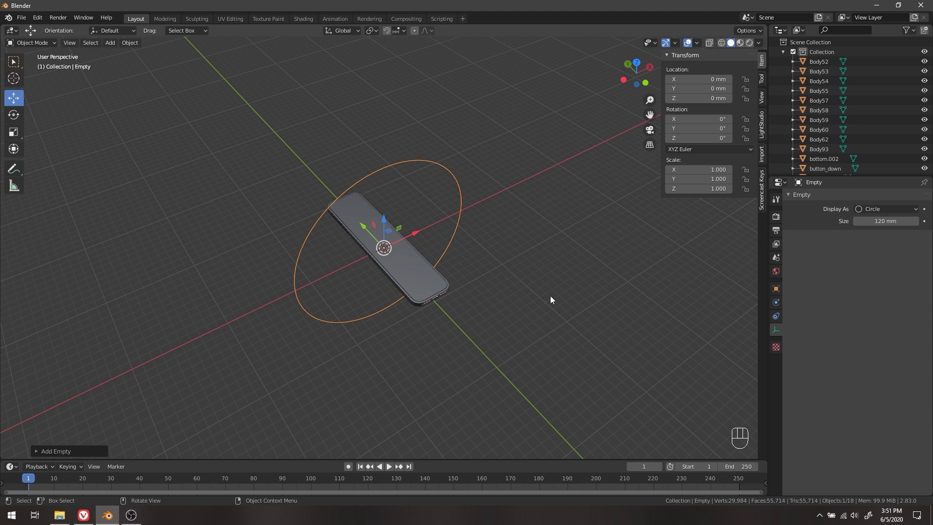
Step: Rotate the circle empty 90° about the X axis so it lies flat around the phone
key("r")
type("x")
type("90")
key("Return")
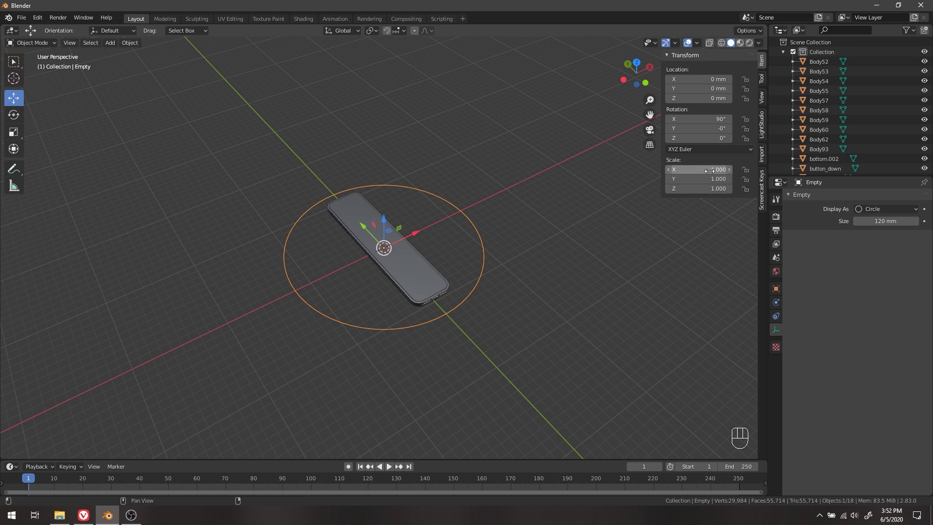
Step: Parent all the phone parts to the circle empty using the Object parenting option
left_click(421, 281)
key("a")
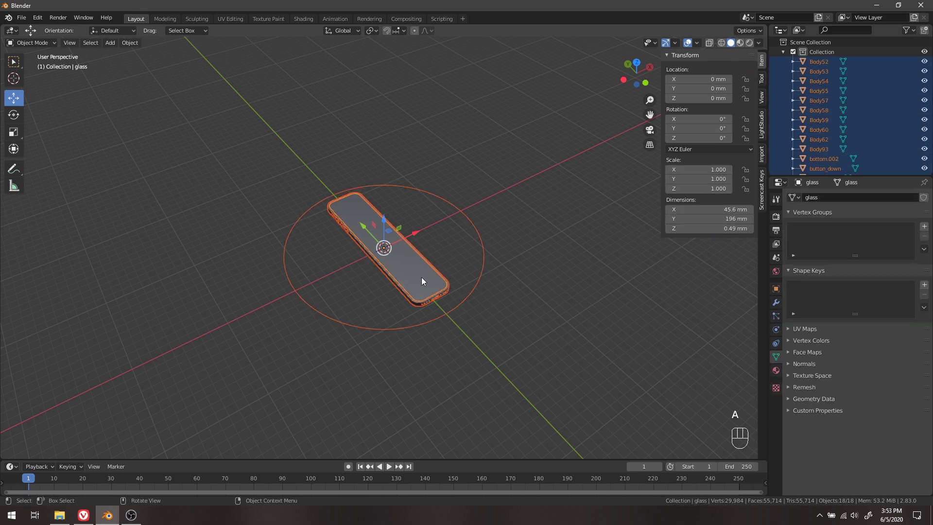
left_click(465, 304, "shift")
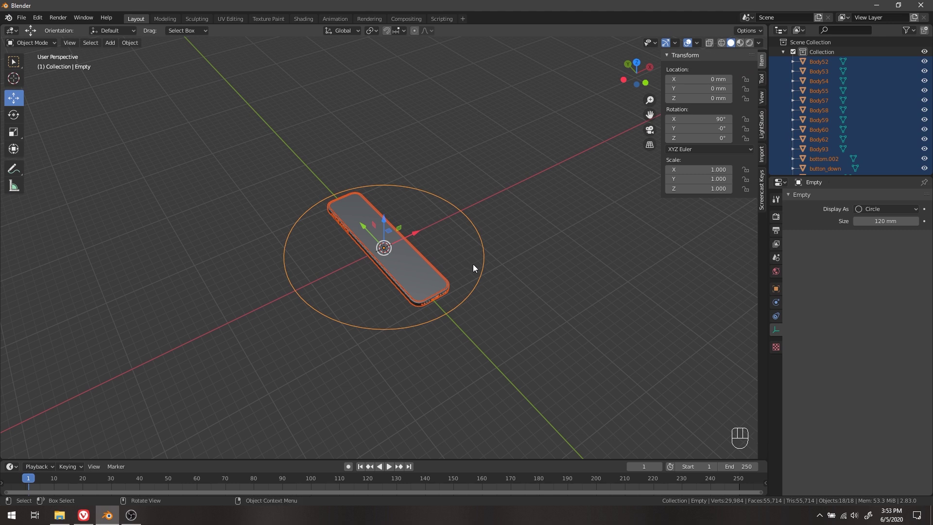
key("ctrl+p")
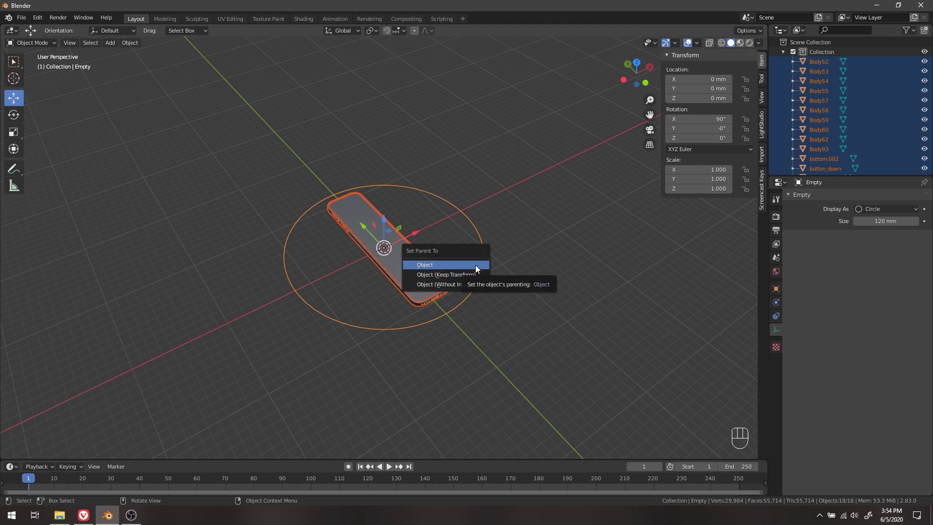
left_click(475, 264)
left_click(475, 268)
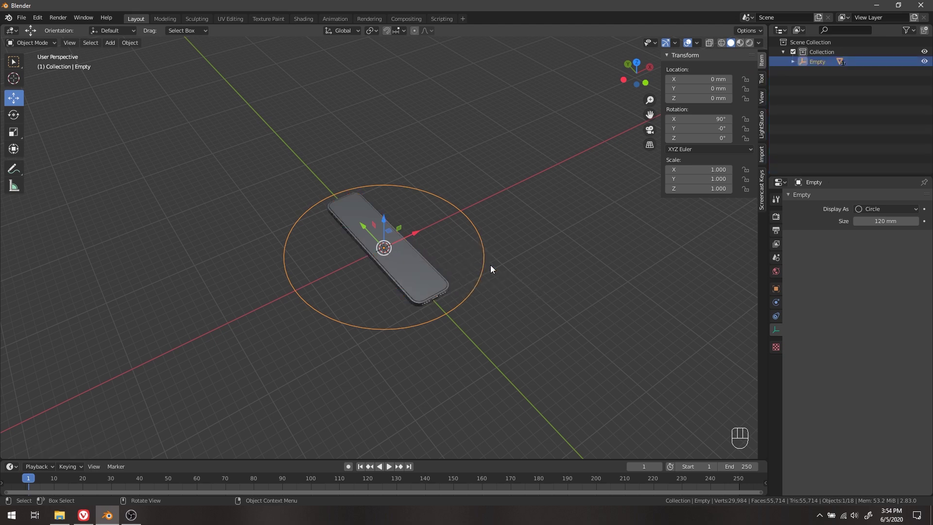
Step: Try moving and rotating the circle empty with its parented phone parts, and restore it to the origin with a 90° X rotation
key("g")
left_click(462, 304)
key("r")
right_click(471, 222)
key("alt+r")
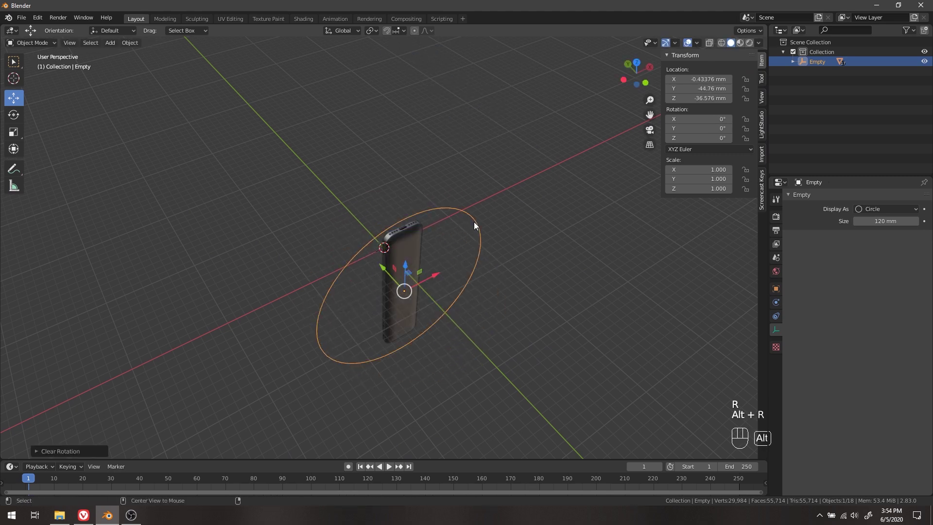
key("alt+g")
key("r")
key("x")
key("KP_9")
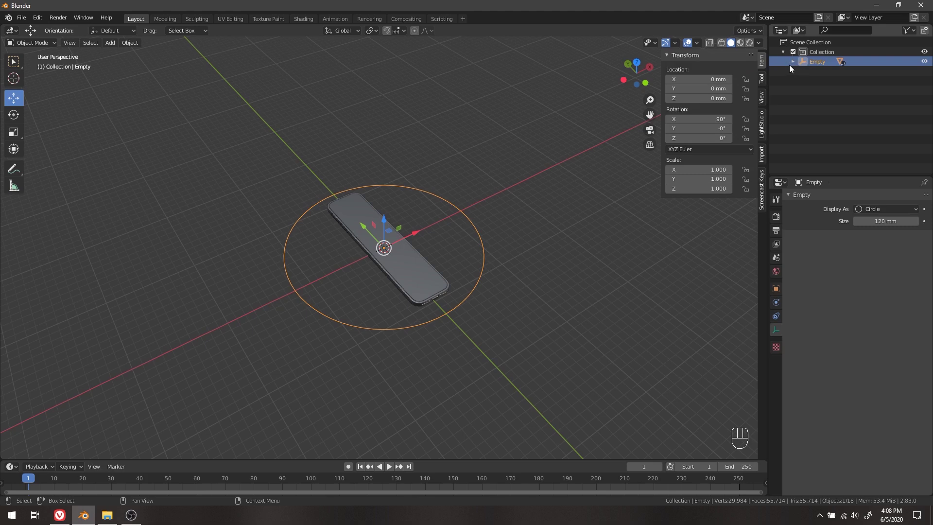
Step: Rename the circle empty to "model" in the scene collection
double_click(821, 61)
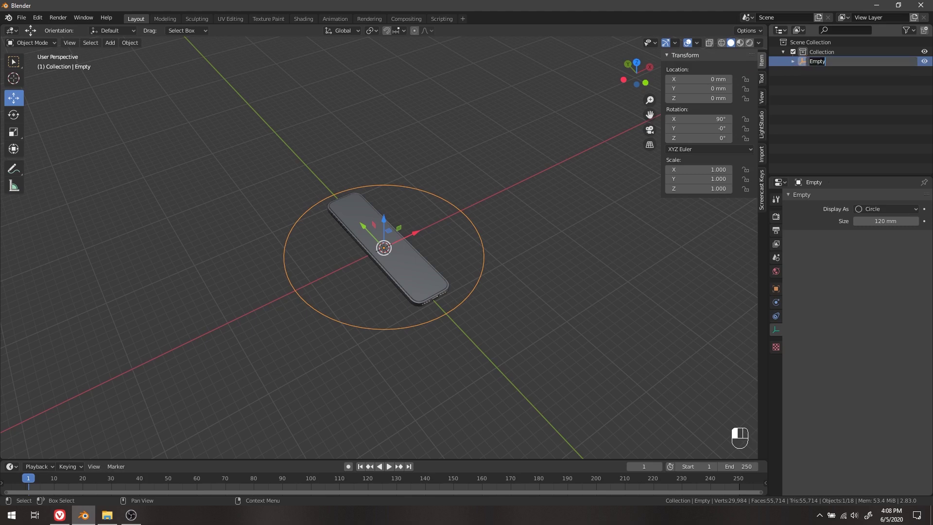
key("Return")
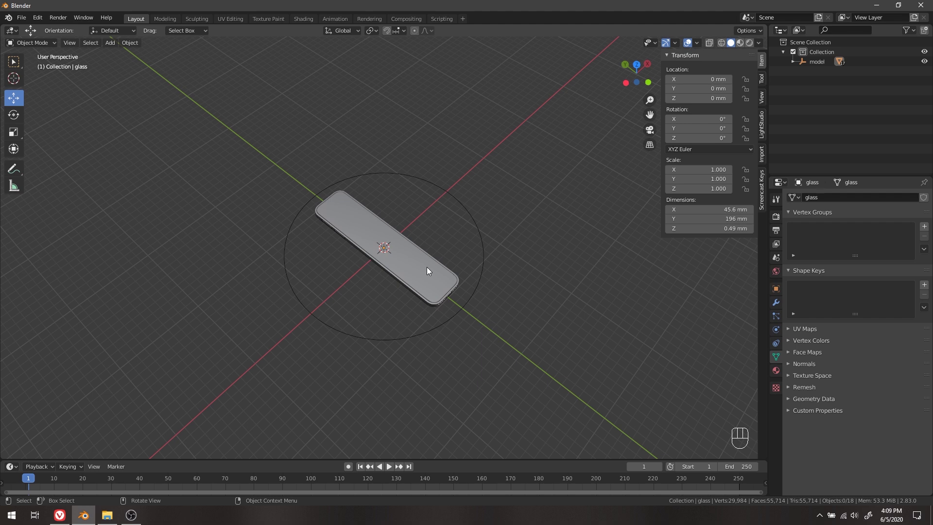
Step: Select the phone's glass part and review its material's Principled BSDF settings
left_click(427, 267)
left_click(777, 372)
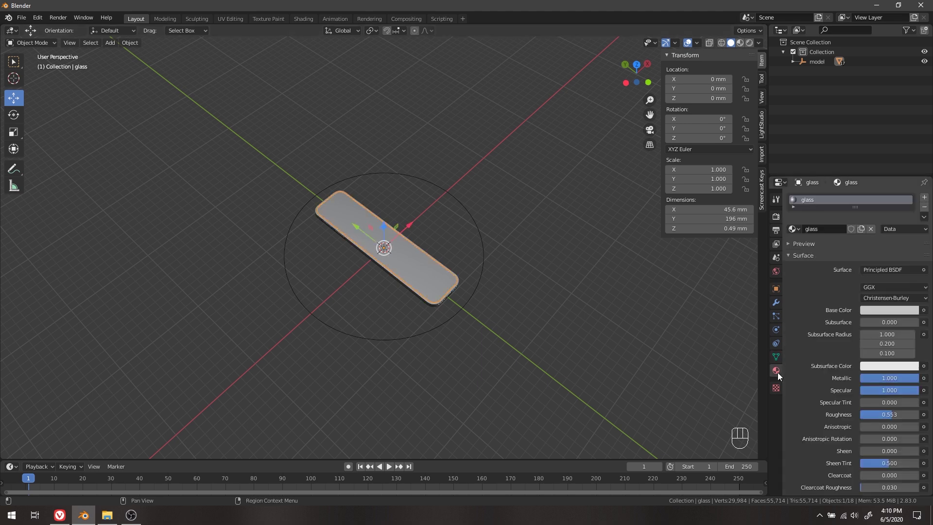
scroll(820, 295, "down", 5)
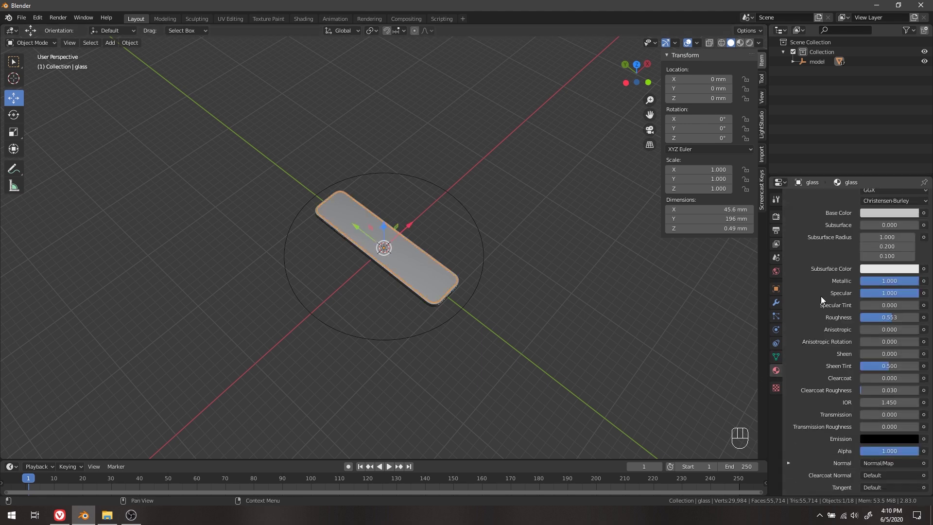
scroll(820, 296, "down", 2)
scroll(820, 296, "up", 5)
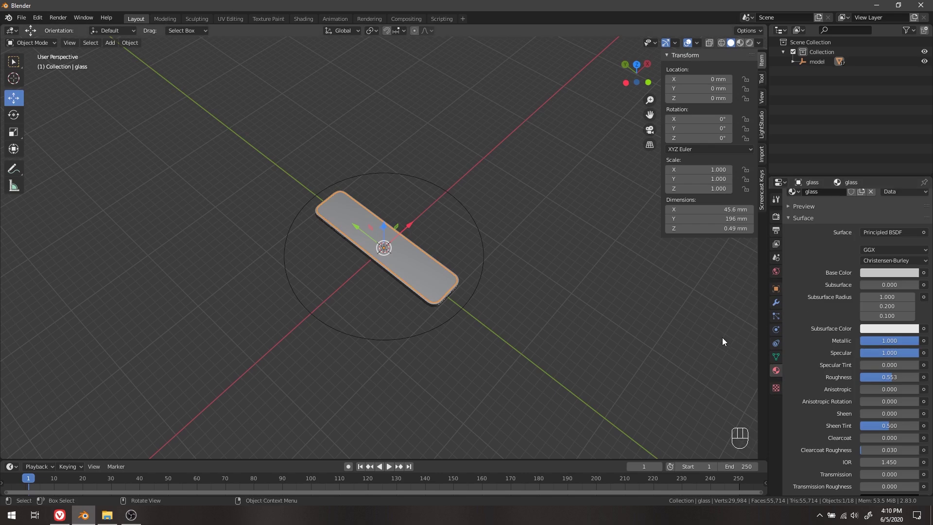
Step: Switch to the Shading workspace and move the glass material's Normal/Map node up beside the Principled BSDF node
left_click(295, 17)
scroll(319, 131, "down", 2)
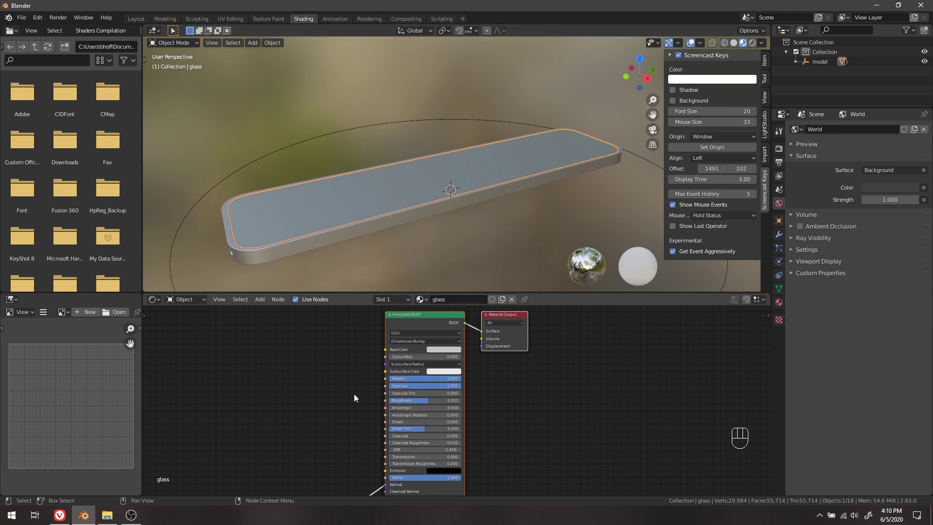
scroll(354, 394, "down", 2)
mouse_move(367, 439)
middle_mouse_down()
mouse_move(381, 377)
mouse_move(366, 428)
middle_mouse_up()
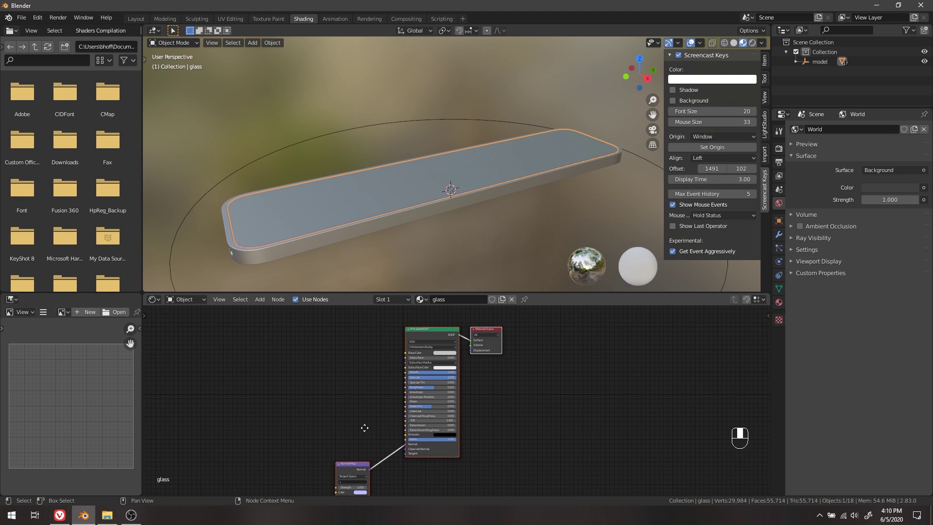
left_click(341, 462)
left_click_drag(344, 462, 351, 412)
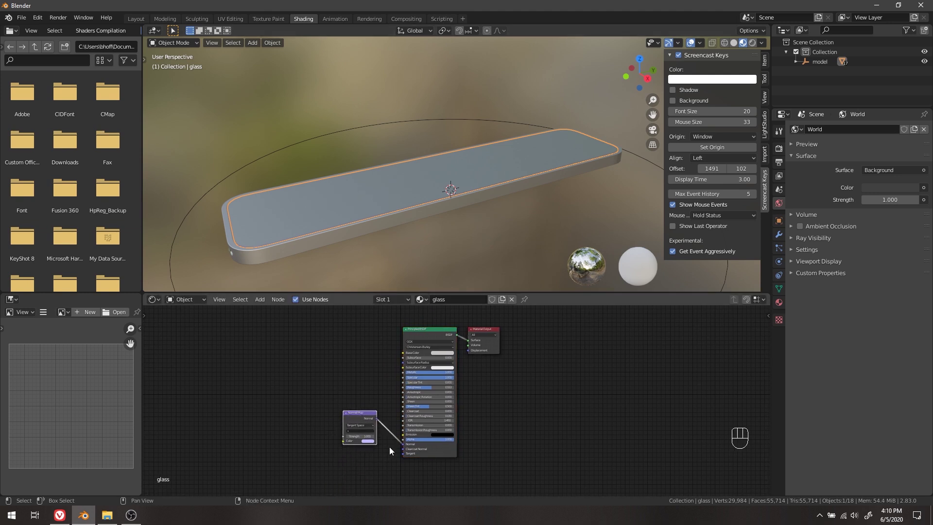
scroll(476, 365, "up", 2)
middle_click_drag(545, 346, 551, 367)
scroll(495, 178, "down", 1)
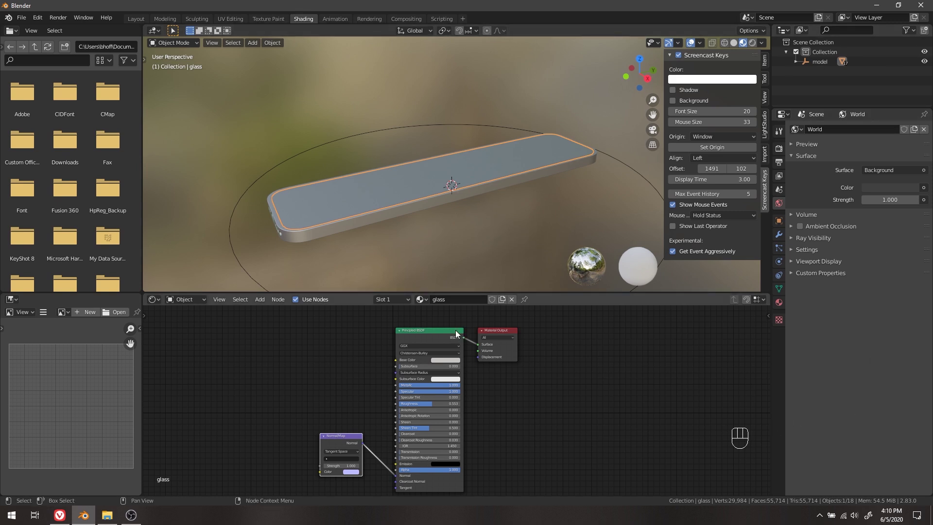
Step: Set the viewport shading to Material Preview and select the phone's side body to bring up its aluminum_body material nodes
key("z")
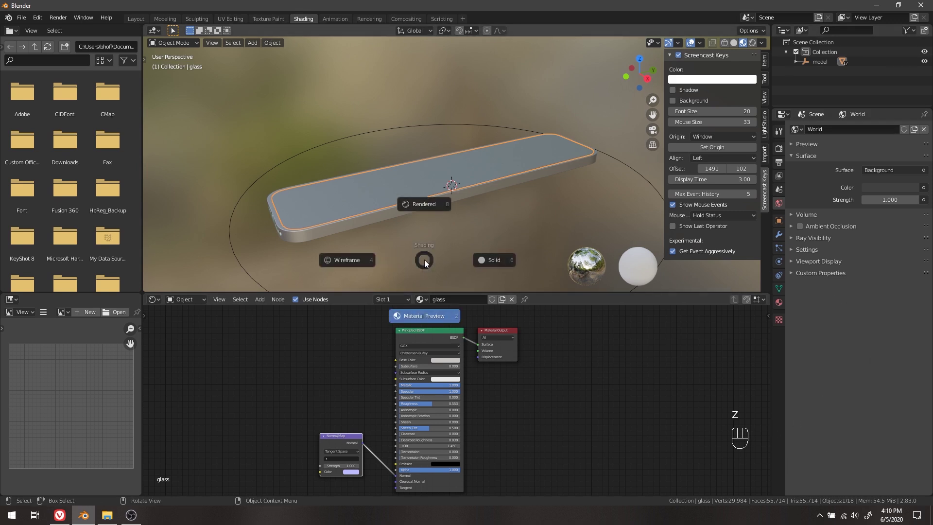
left_click(420, 316)
middle_click_drag(371, 265, 452, 224)
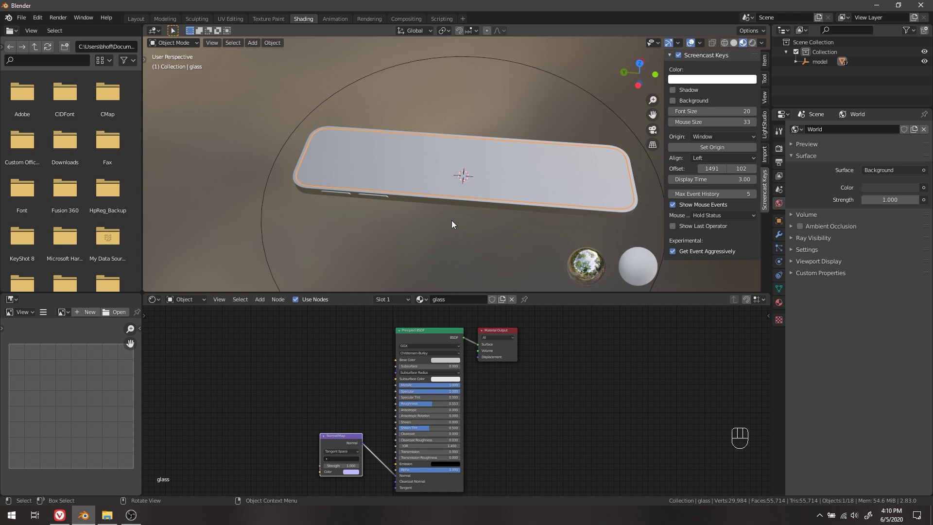
left_click(438, 200)
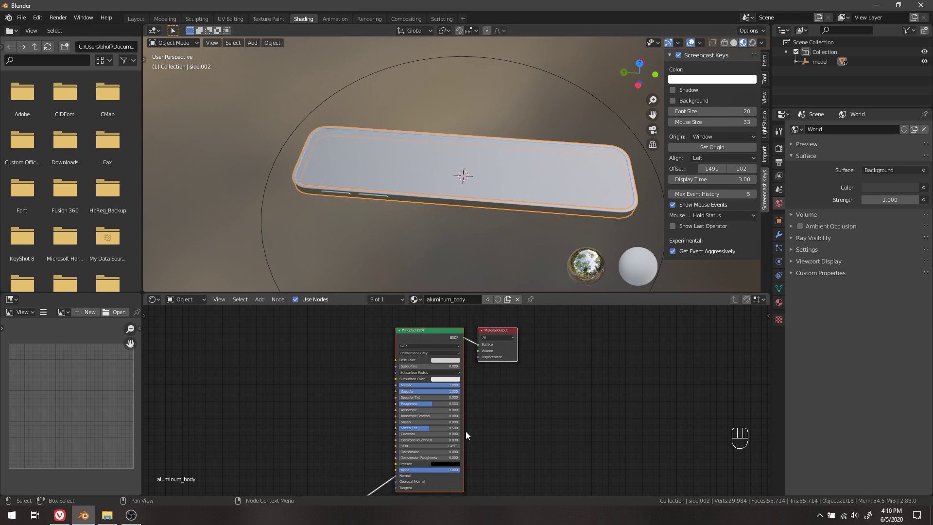
middle_click_drag(477, 393, 512, 400)
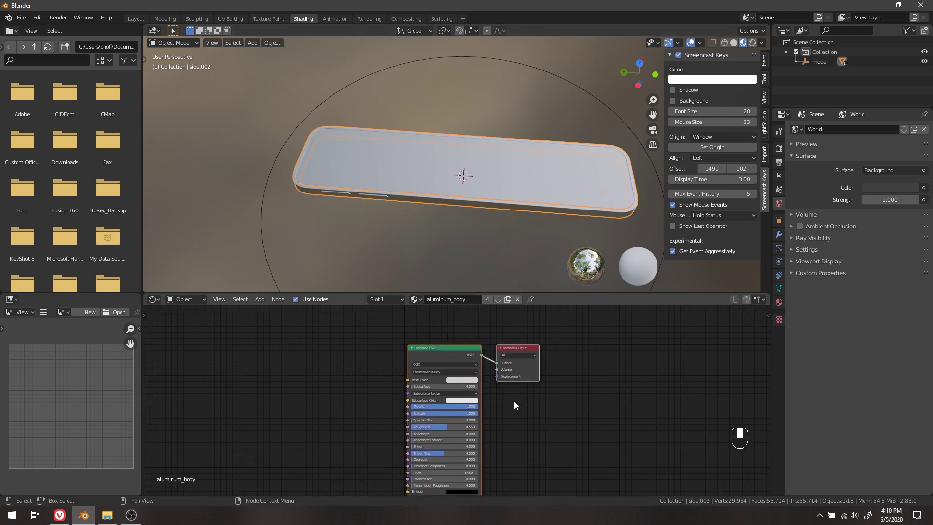
scroll(463, 373, "up", 3)
middle_click_drag(462, 367, 426, 397)
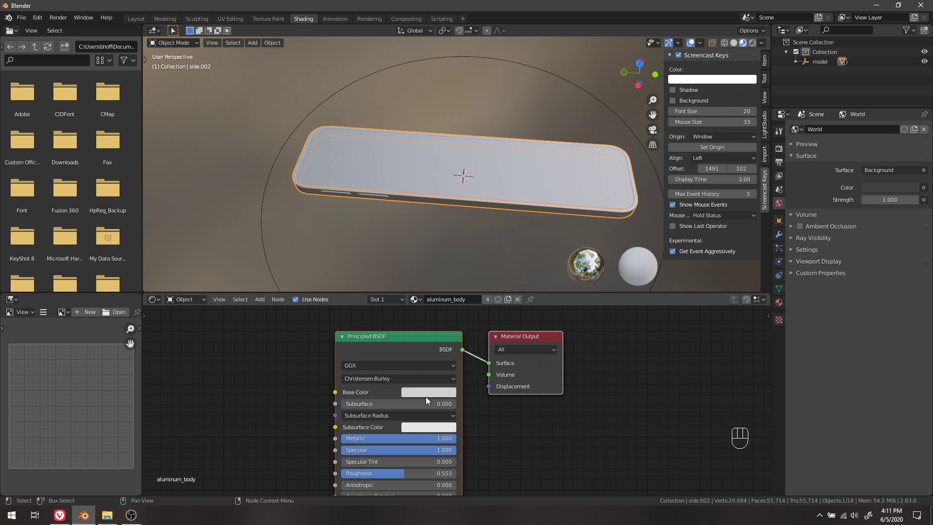
Step: Try adjusting the Metallic value on the aluminum_body Principled BSDF node, leaving it at 1.000
scroll(319, 394, "down", 3)
scroll(320, 394, "up", 3)
middle_click_drag(584, 354, 629, 445)
scroll(629, 445, "down", 1)
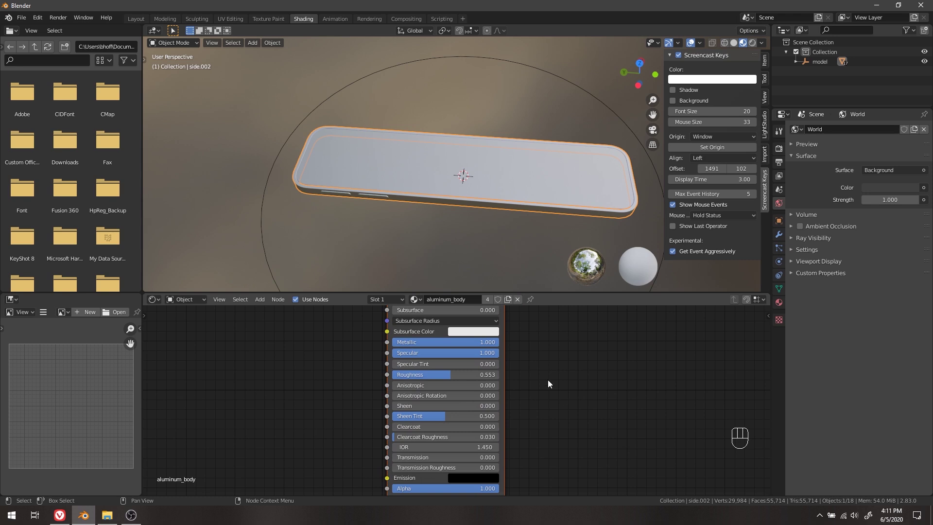
mouse_move(562, 410)
middle_mouse_down()
mouse_move(551, 321)
mouse_move(551, 444)
mouse_move(573, 406)
middle_mouse_up()
left_click_drag(479, 342, 511, 339)
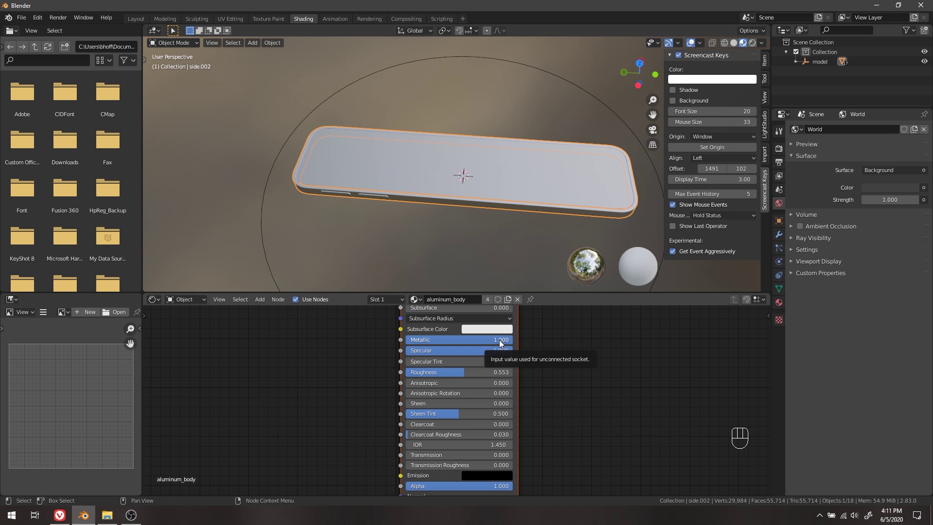
mouse_move(498, 339)
left_mouse_down()
mouse_move(407, 340)
mouse_move(511, 339)
left_mouse_up()
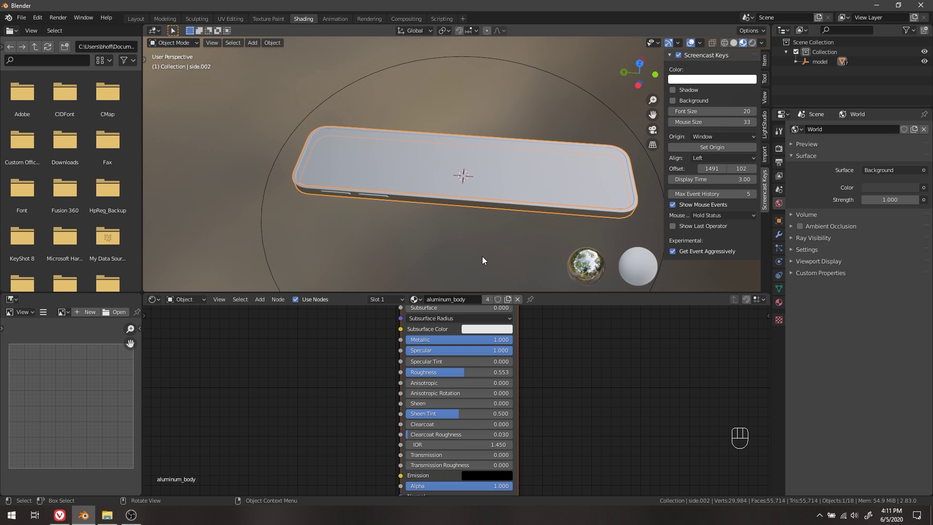
Step: Delete the Normal/Map node feeding the Principled BSDF's Normal input in the aluminum_body material
middle_click_drag(482, 257, 470, 197)
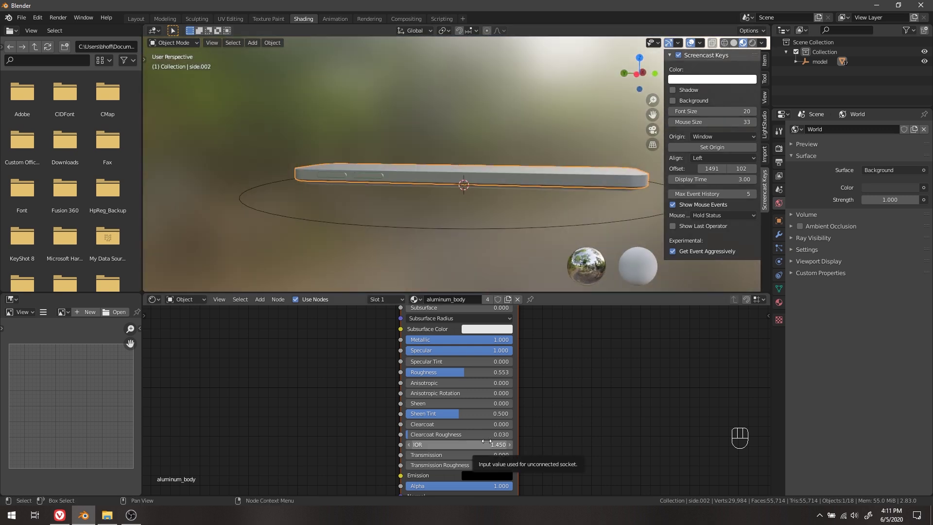
scroll(482, 365, "down", 1)
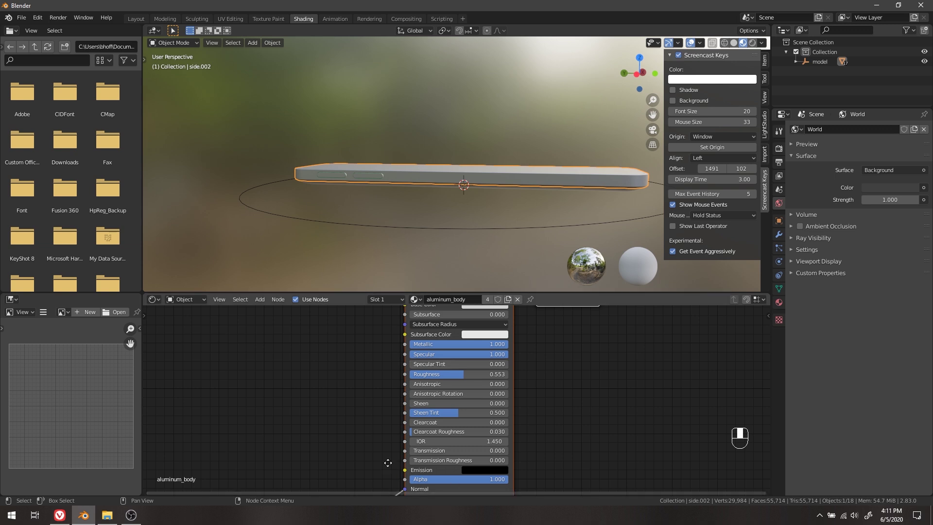
middle_click_drag(387, 467, 412, 419)
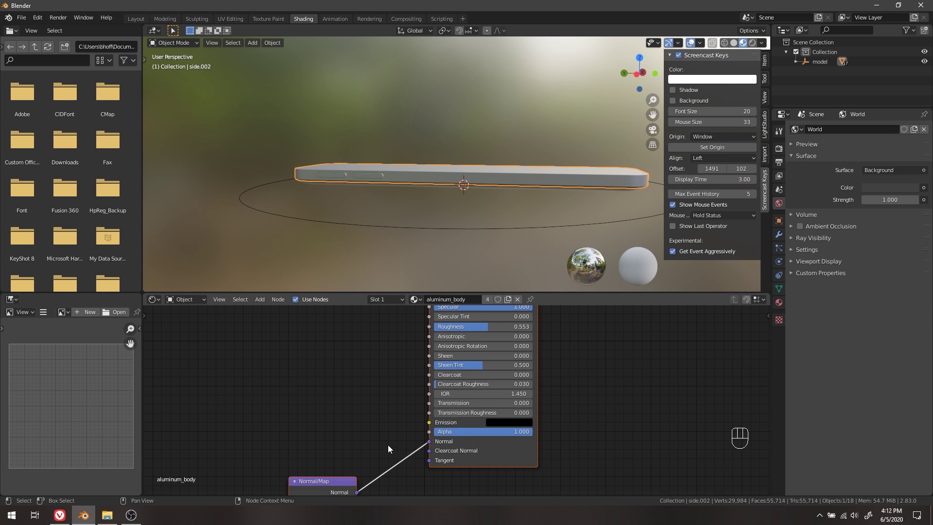
left_click_drag(311, 482, 309, 441)
scroll(333, 375, "down", 1)
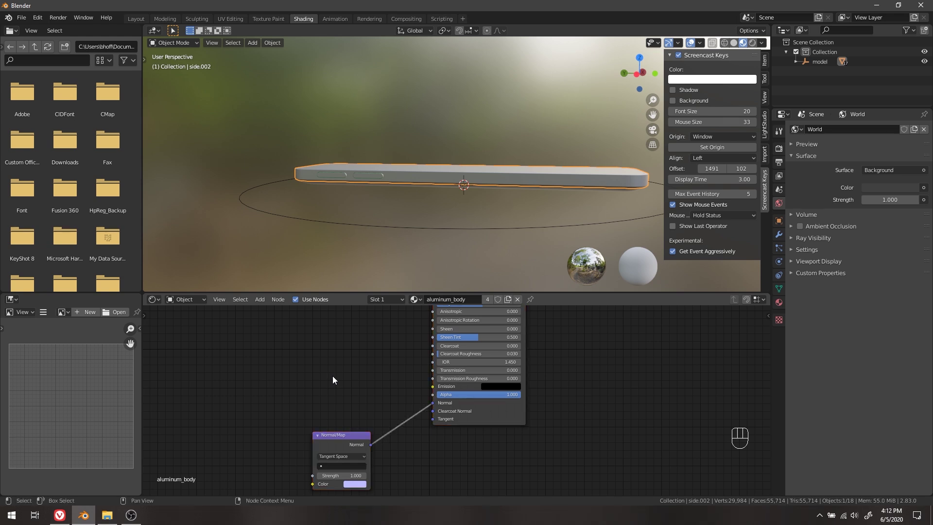
left_click_drag(330, 435, 325, 372)
key("x")
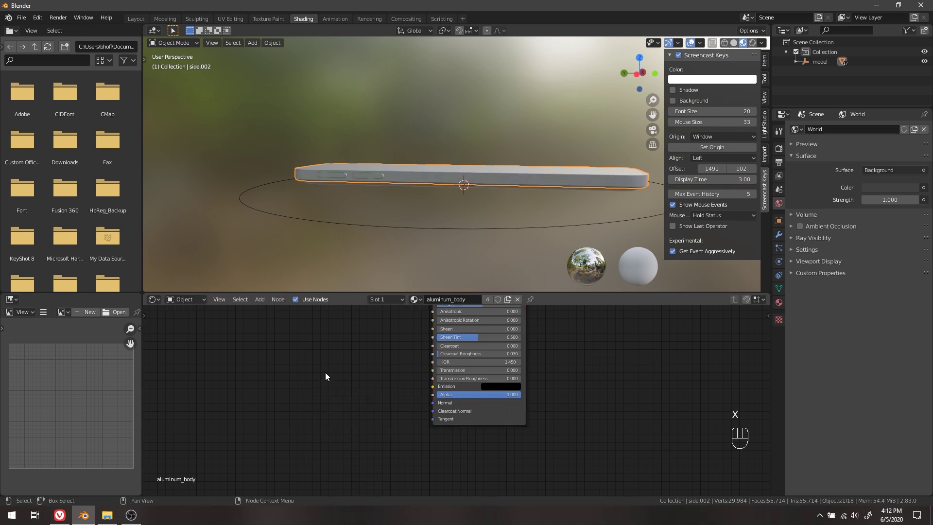
Step: Lower the Roughness of the aluminum_body Principled BSDF to about 0.244 and inspect the phone's reflections
middle_click_drag(339, 383, 366, 402)
middle_click_drag(438, 181, 496, 204)
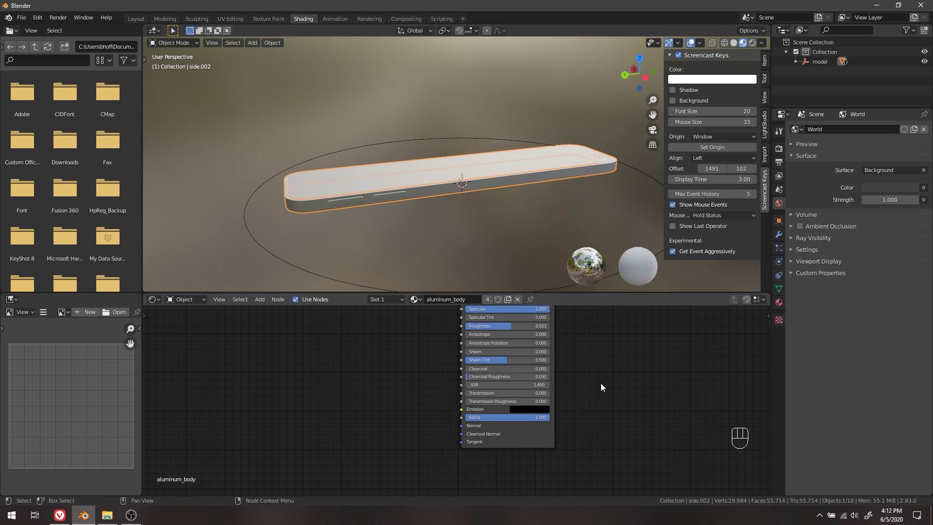
middle_click_drag(607, 383, 692, 429)
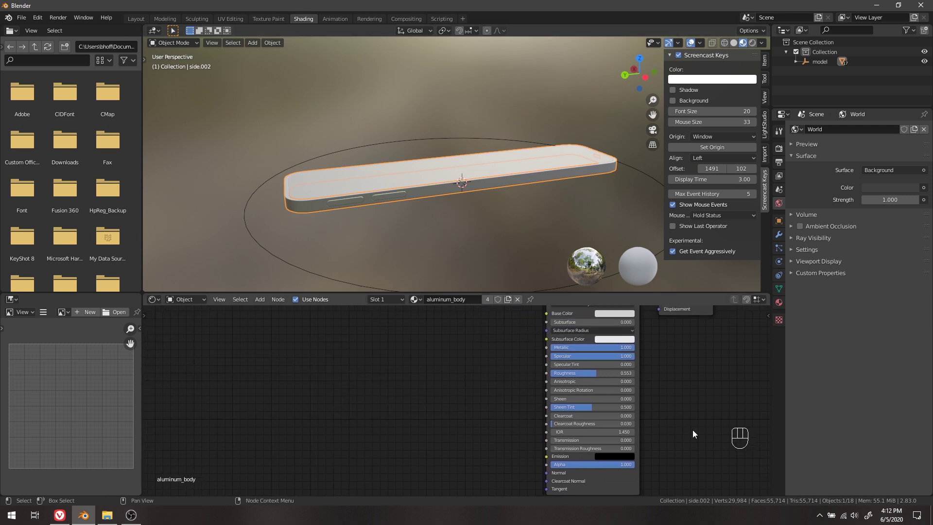
middle_click_drag(674, 363, 644, 366)
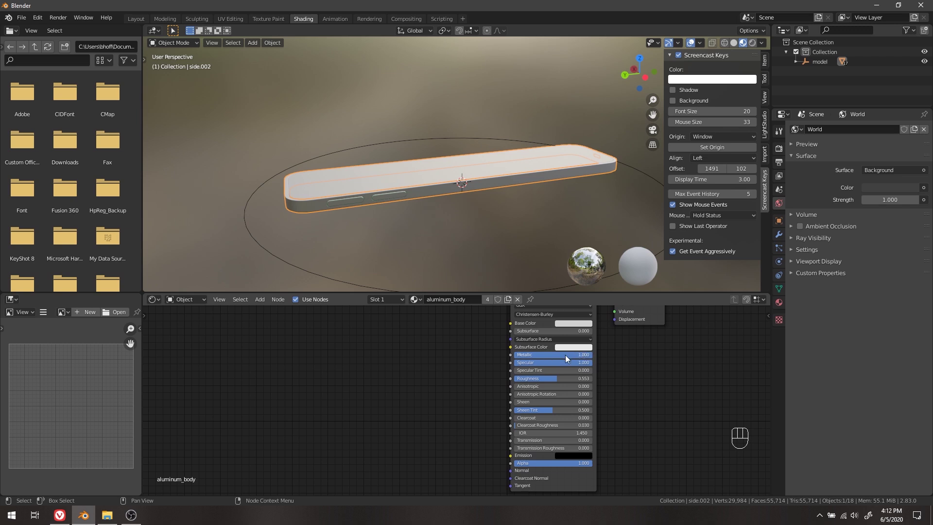
middle_click_drag(502, 247, 527, 223)
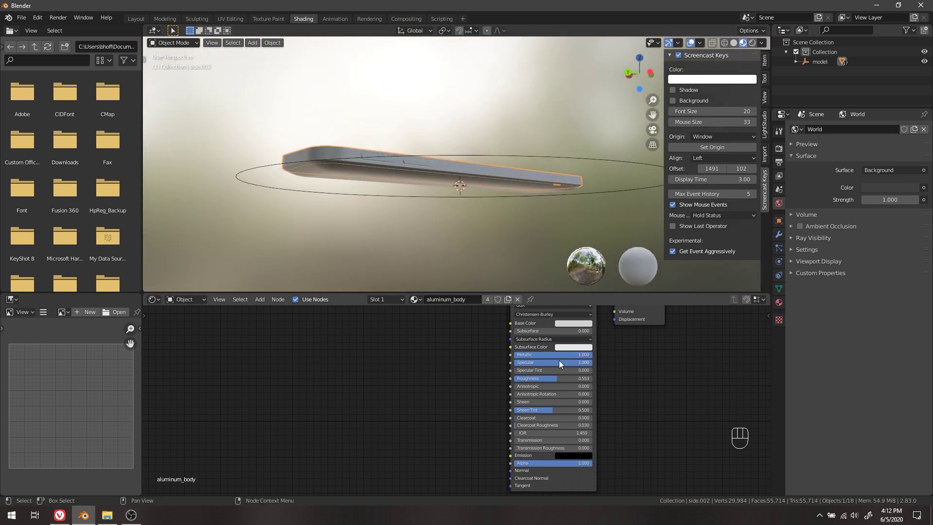
left_click_drag(556, 378, 531, 378)
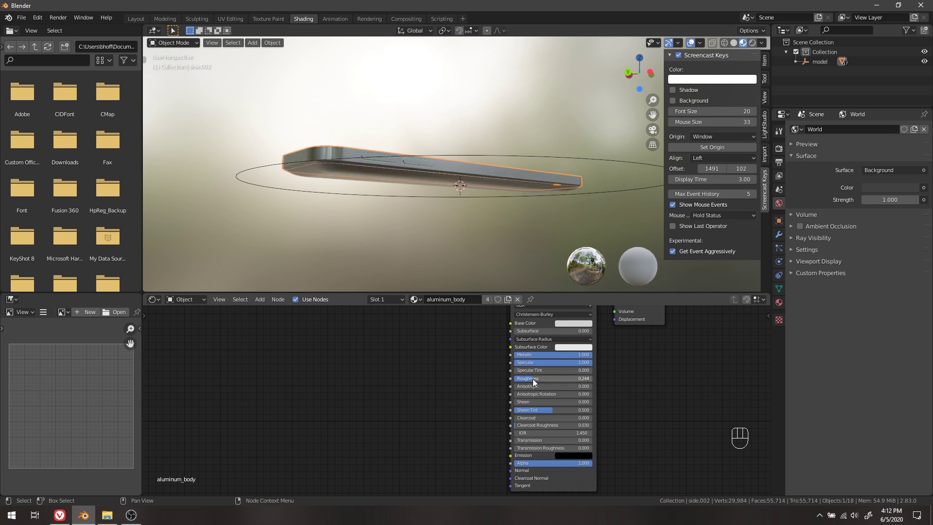
middle_click_drag(459, 209, 576, 234)
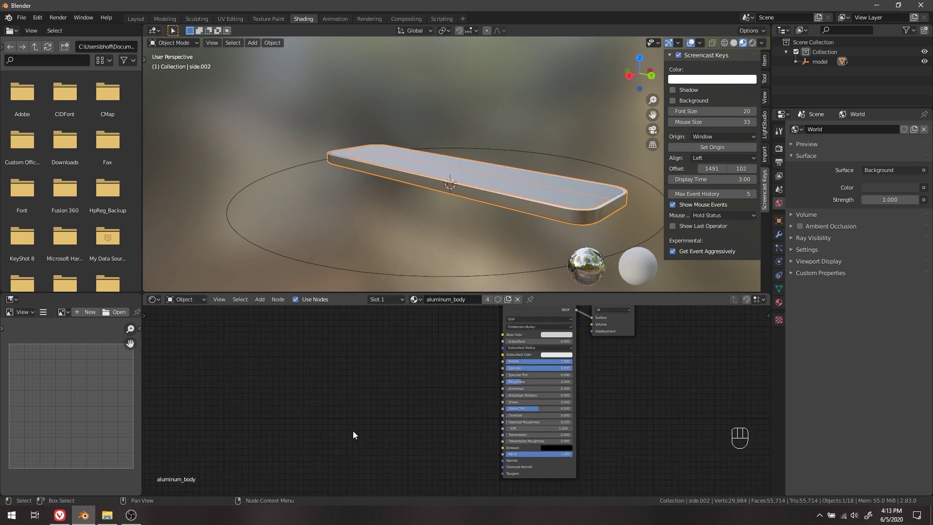
Step: Add a Noise Texture node to the aluminum_body material and place it in the empty space before the Principled BSDF
key("shift+a")
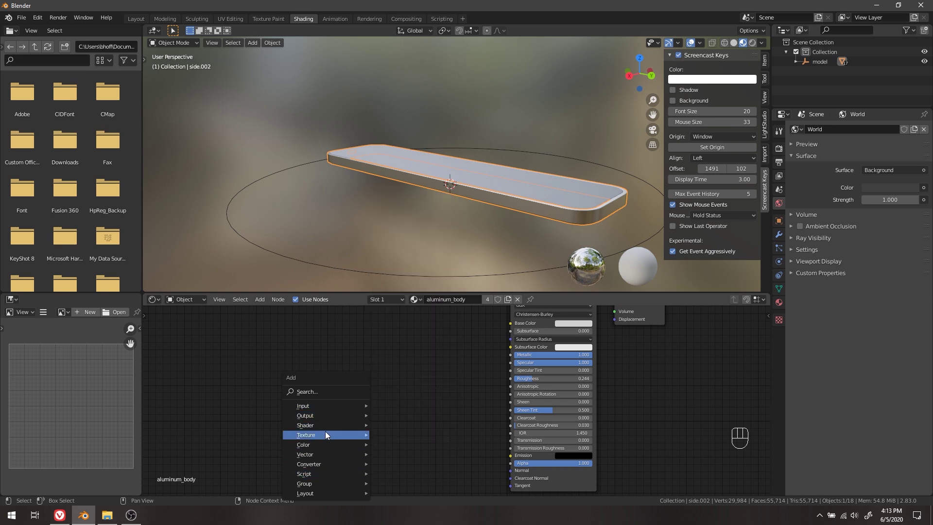
mouse_move(325, 434)
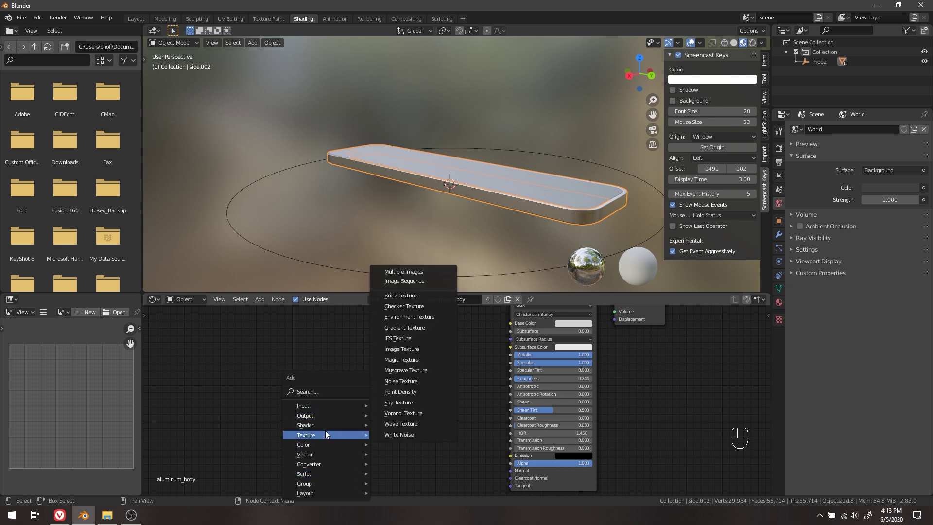
left_click(316, 391)
type("b")
key("BackSpace")
type("noi")
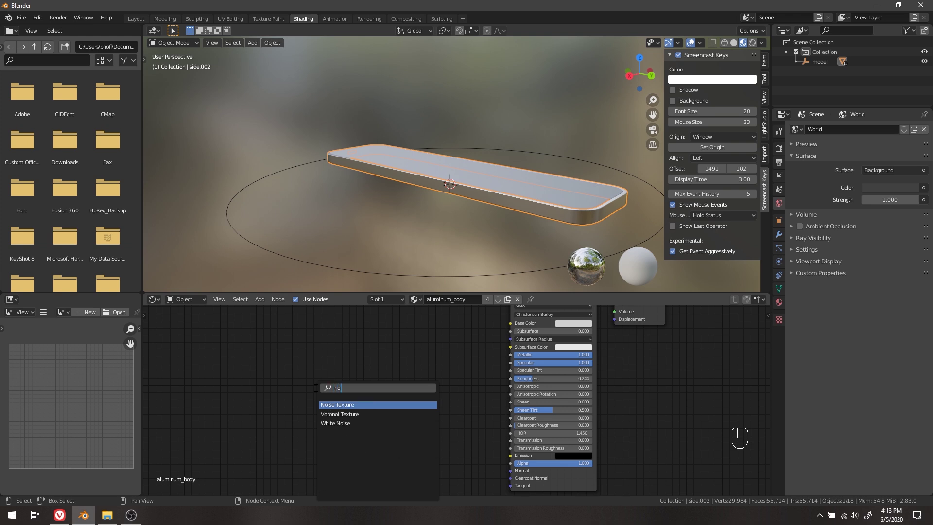
key("Return")
left_click(328, 367)
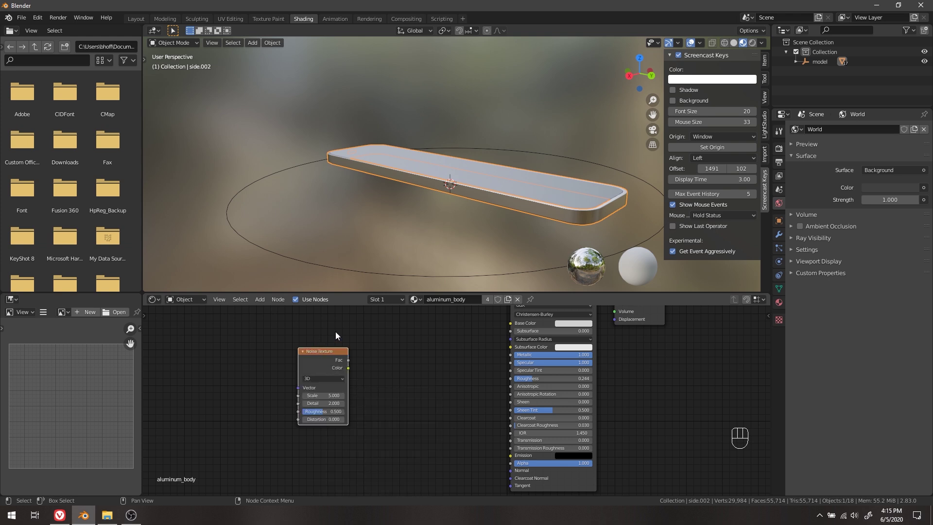
Step: Search the add-ons in Preferences for "node" to check the Node Wrangler add-on, and close Preferences
left_click(39, 19)
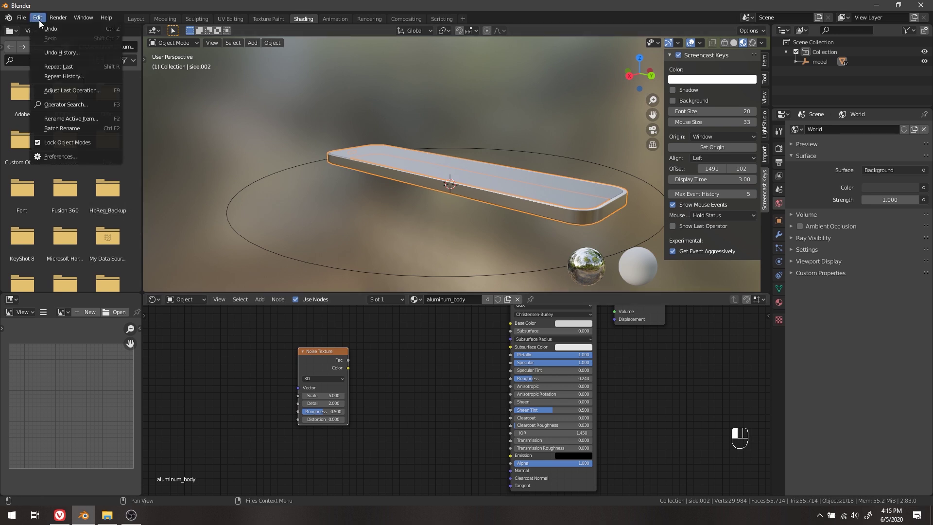
left_click(56, 157)
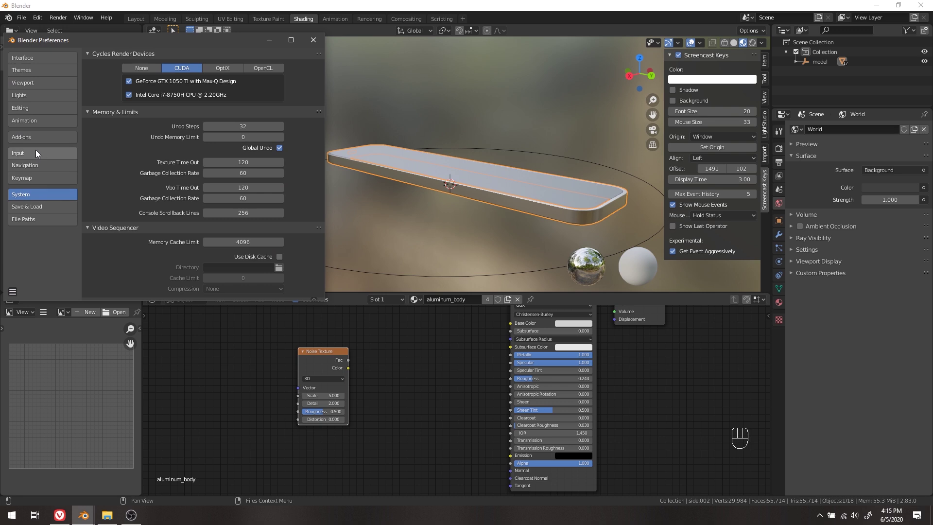
left_click(28, 137)
left_click(280, 67)
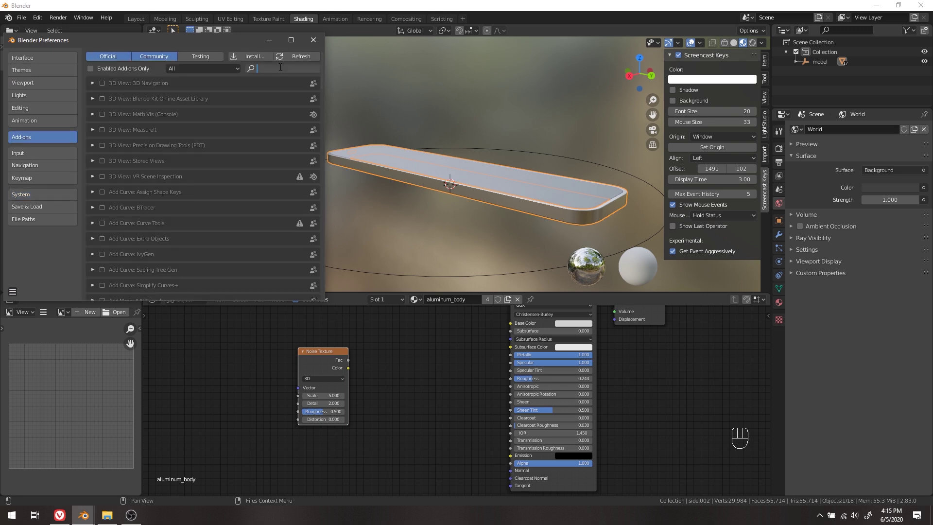
type("node")
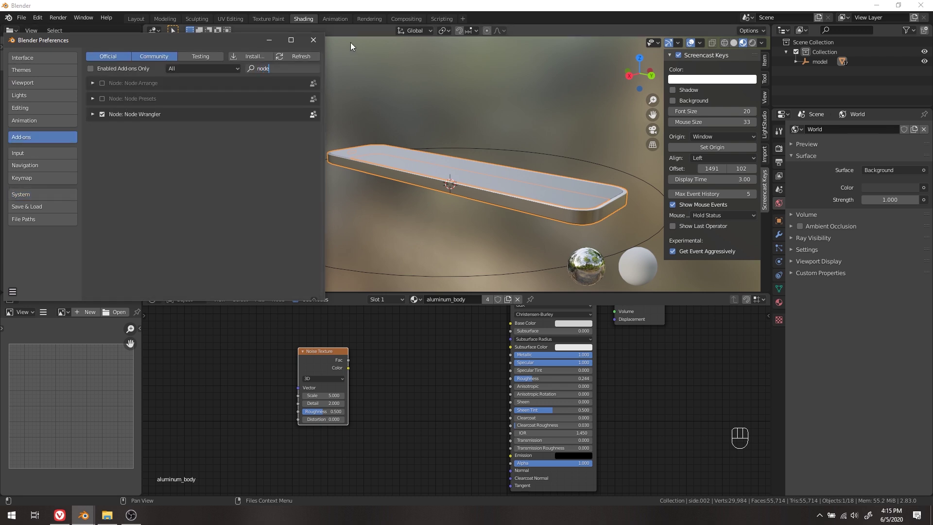
left_click(313, 40)
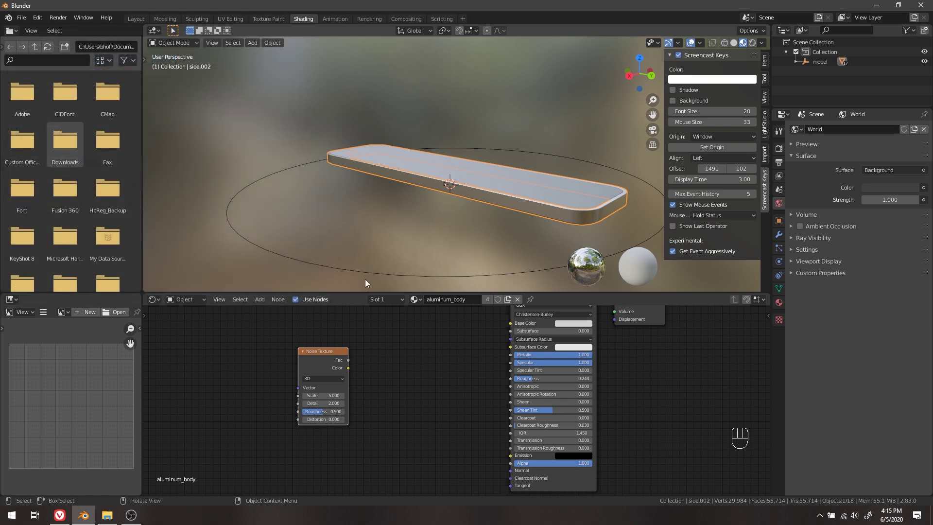
Step: Preview the Noise Texture output directly on the phone body and examine its pattern along the side up close
left_click(334, 365, "ctrl+shift")
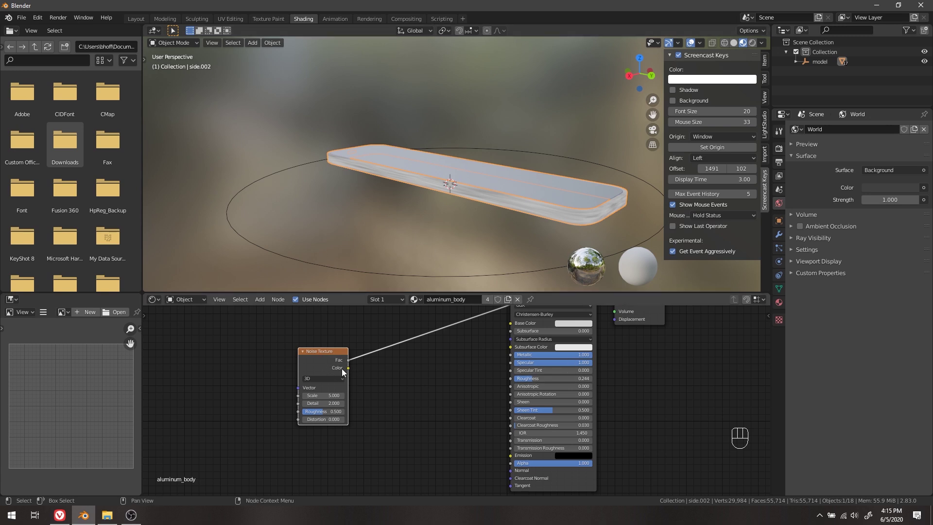
middle_click_drag(401, 221, 436, 184)
scroll(442, 225, "up", 5)
scroll(378, 355, "down", 1)
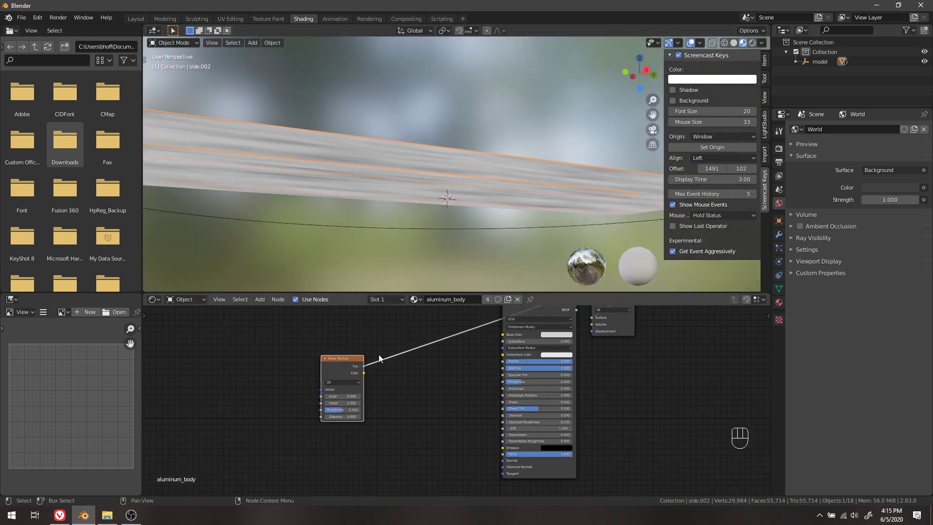
Step: Add a Texture Coordinate node before the Noise Texture and connect its Object output to the Noise Texture's Vector input
middle_click_drag(274, 388, 418, 402)
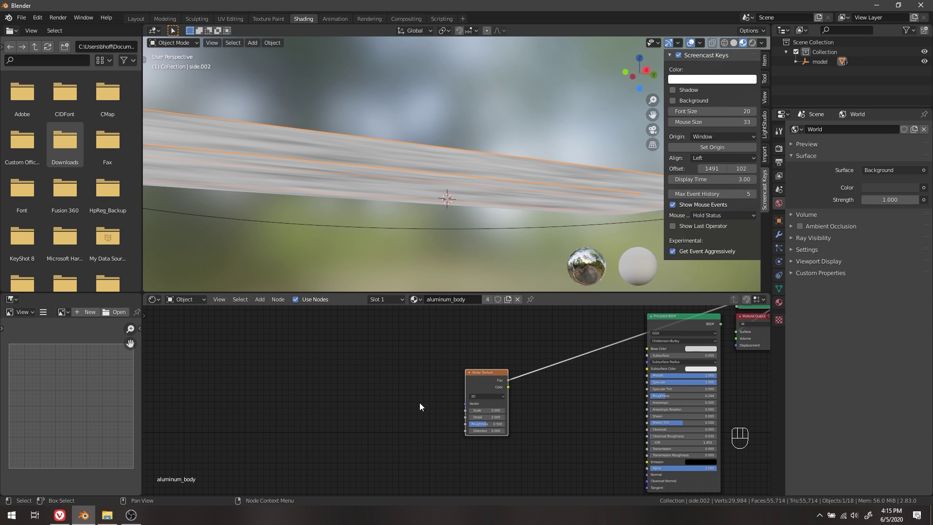
key("shift+a")
left_click(362, 383)
type("text")
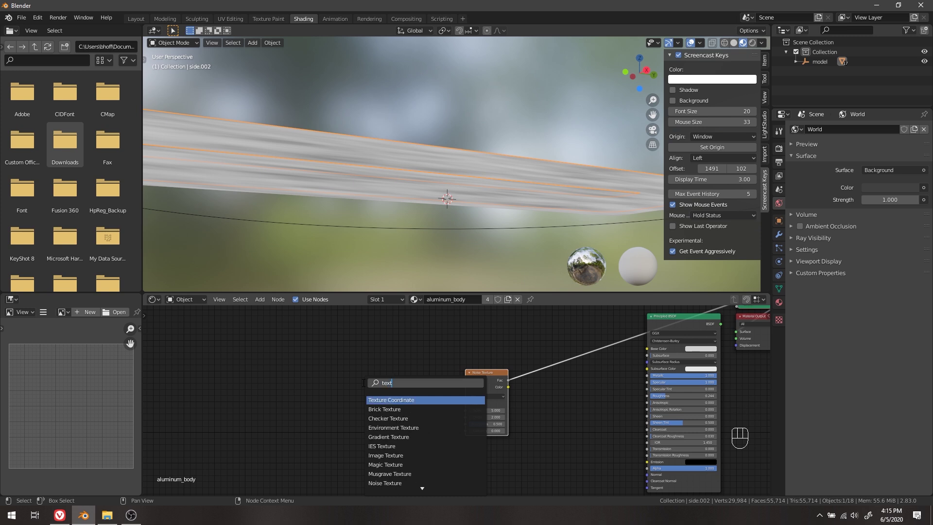
key("Return")
left_click(404, 398)
left_click_drag(399, 395, 467, 403)
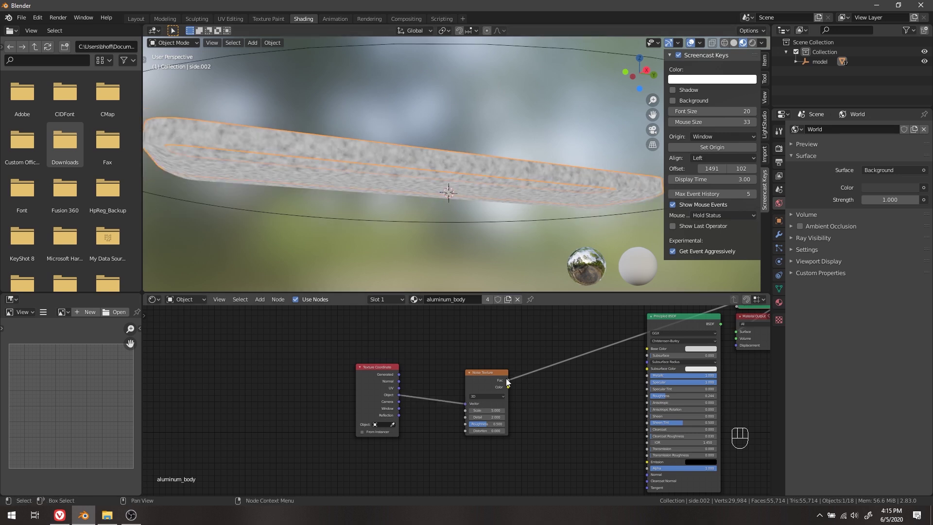
Step: Adjust the Noise Texture's Scale to about -56.7 for a much finer grain on the phone's side
mouse_move(571, 169)
middle_mouse_down()
mouse_move(526, 191)
mouse_move(512, 168)
mouse_move(511, 122)
mouse_move(526, 132)
mouse_move(497, 276)
mouse_move(565, 169)
middle_mouse_up()
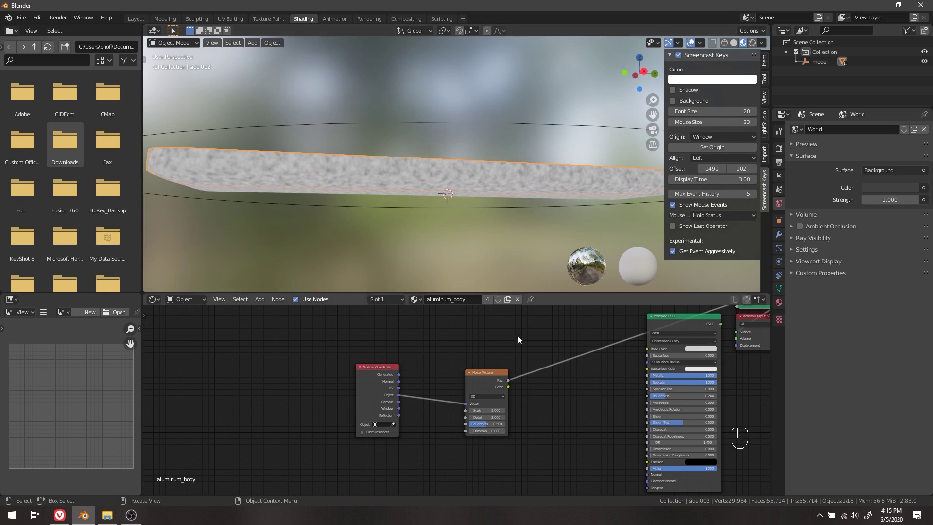
left_click_drag(491, 410, 435, 410)
middle_click_drag(465, 152, 506, 173)
scroll(505, 173, "up", 2)
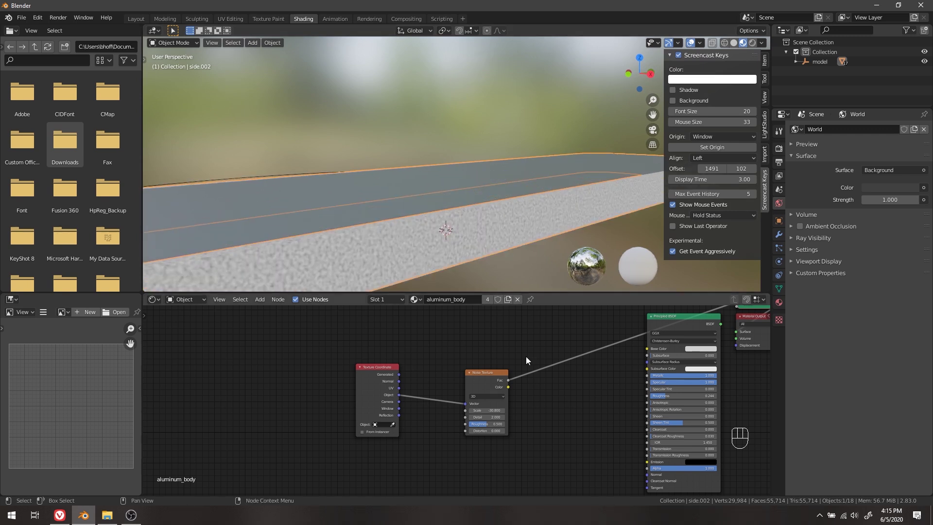
left_click_drag(493, 409, 449, 410)
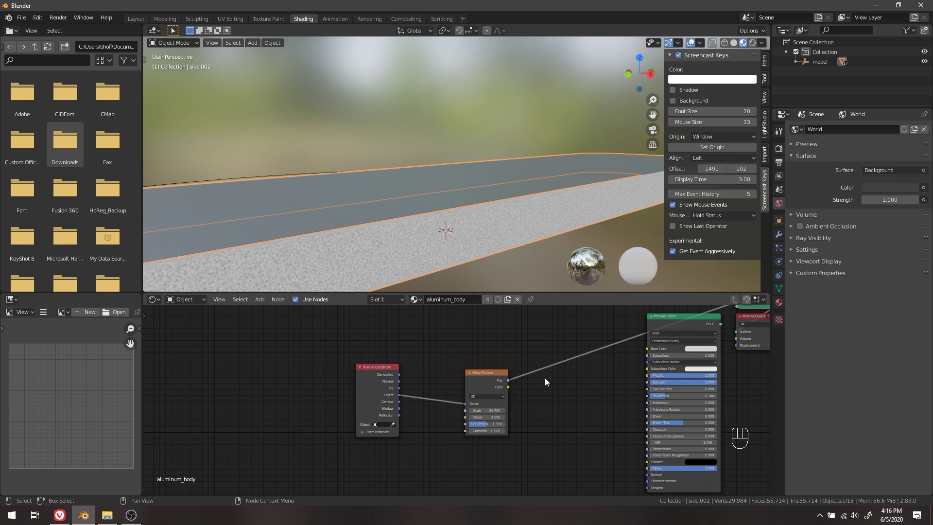
Step: Add a Bump node after the Noise Texture and connect the noise Fac output to the Bump's Height input
key("shift+a")
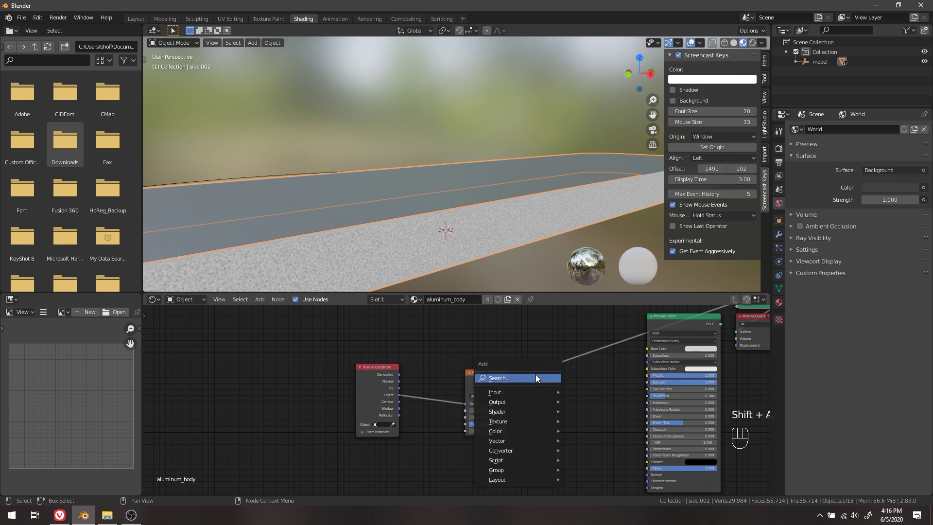
left_click(535, 378)
type("bump")
key("Return")
left_click(534, 374)
left_click_drag(508, 380, 535, 416)
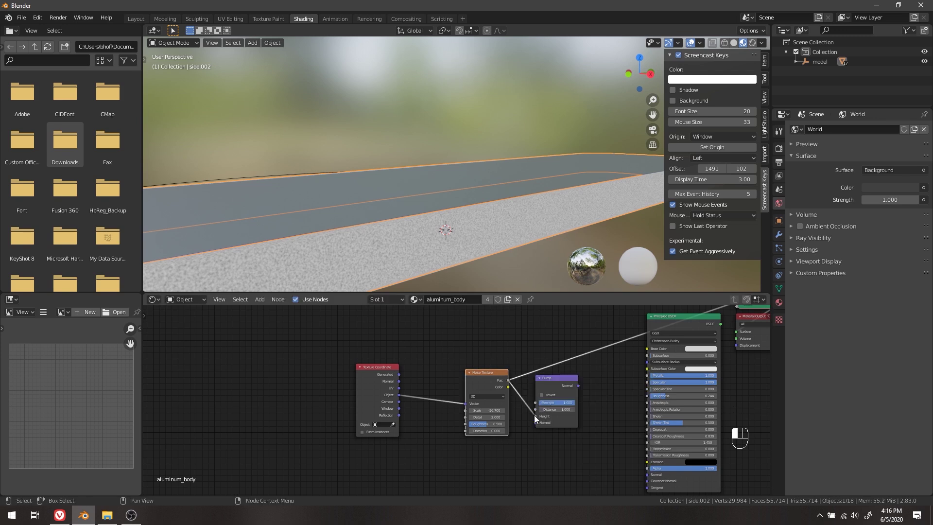
Step: Preview the Bump node's output on the phone body
left_click(550, 384, "ctrl+shift")
left_click(489, 379)
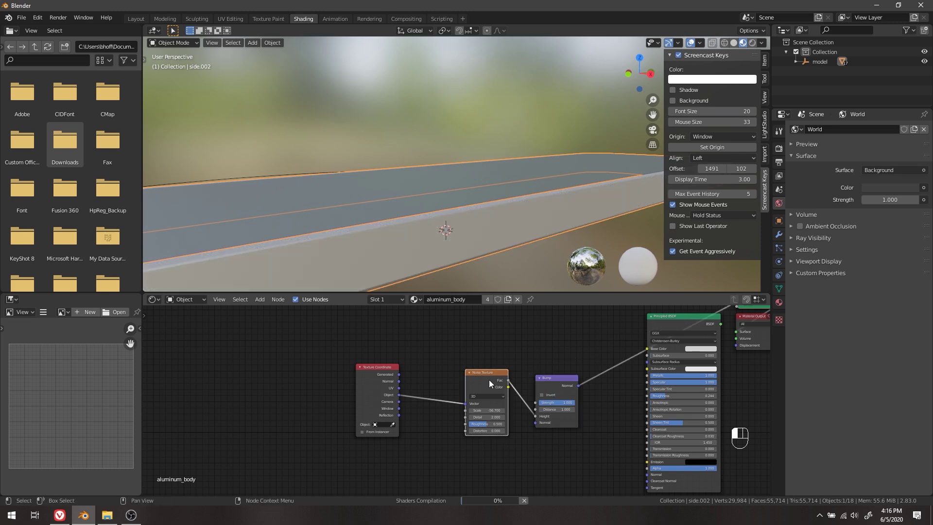
left_click(555, 392)
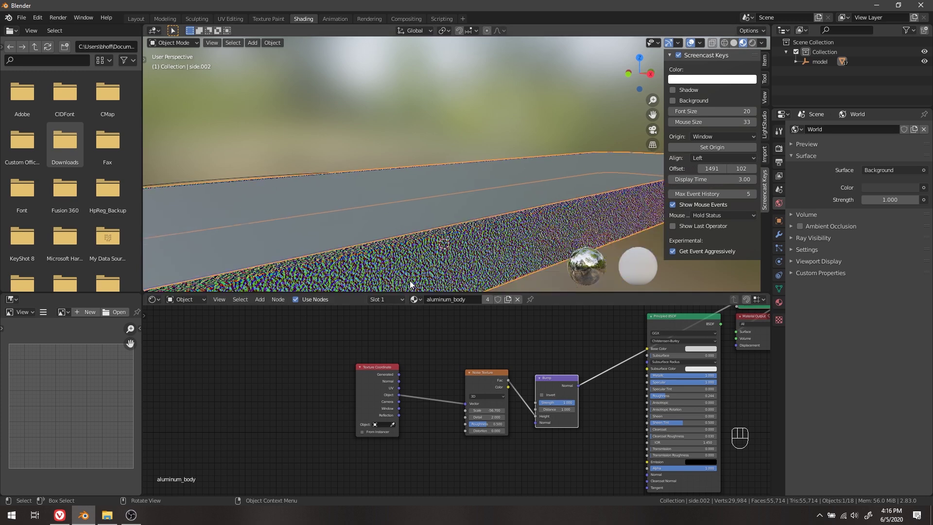
Step: Set the Bump node's Distance to 0.001 and inspect the bump pattern on the phone's side
left_click(563, 409)
key("BackSpace")
type("0")
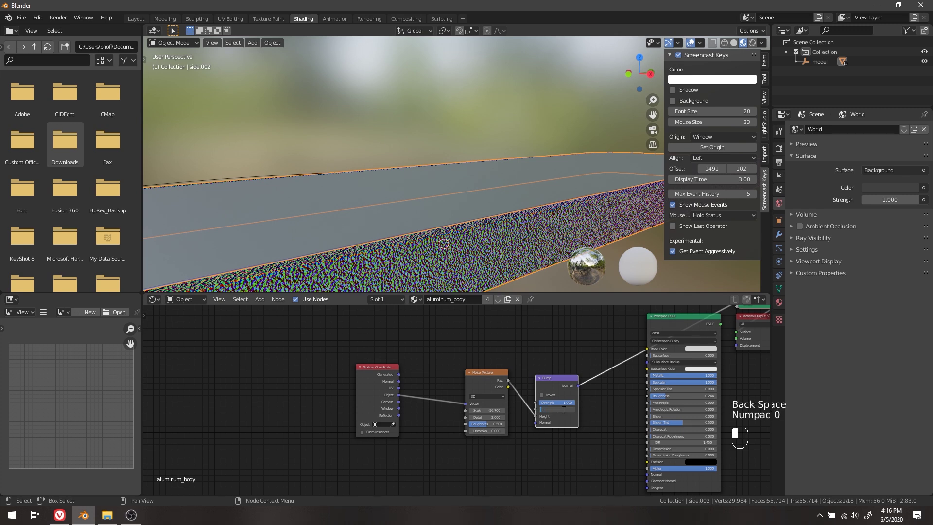
type("0")
key("Return")
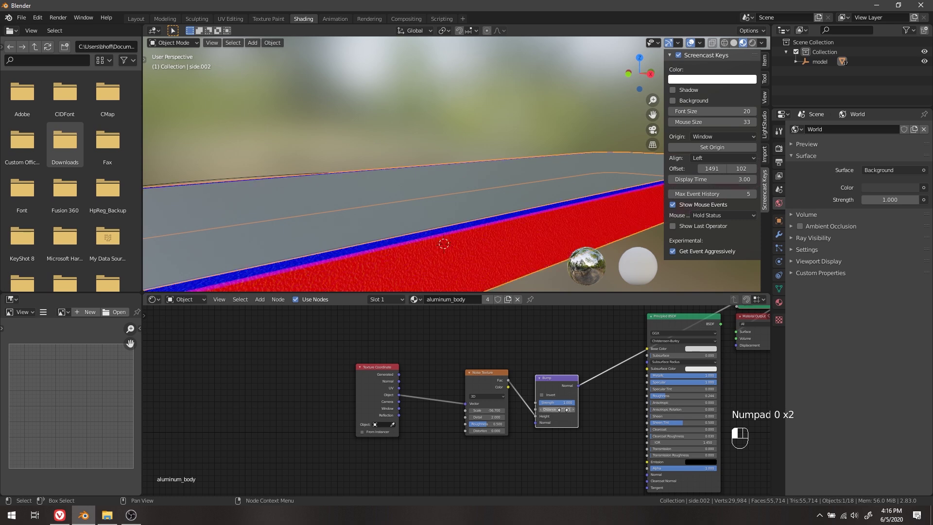
scroll(564, 409, "up", 2)
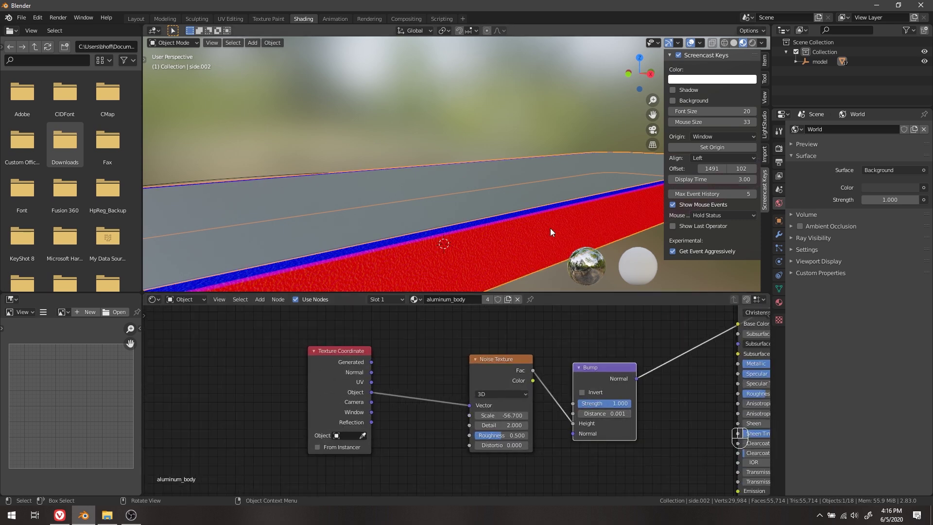
middle_click_drag(550, 231, 523, 217)
Step: Connect the Bump's Normal output to the Principled BSDF's Normal input and route the Principled BSDF back to the Material Output
middle_click_drag(645, 328, 496, 490)
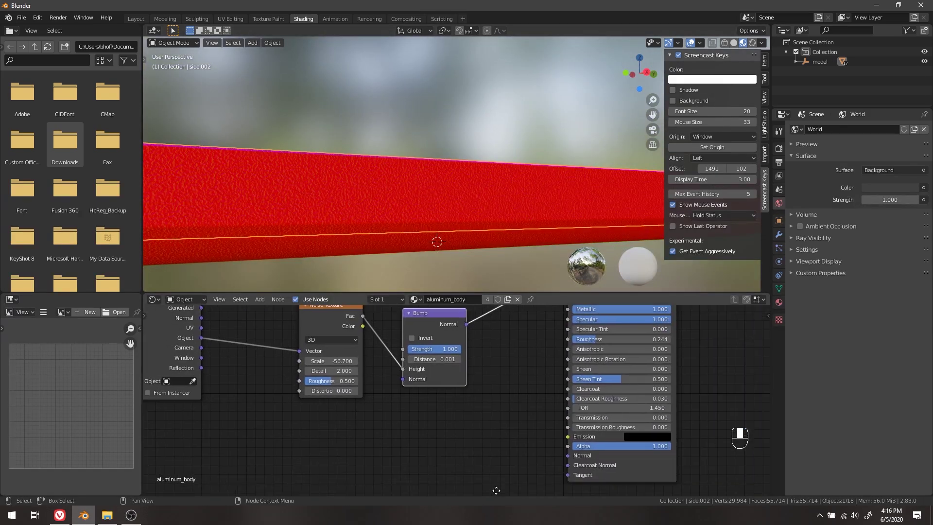
left_click_drag(466, 323, 572, 455)
scroll(641, 363, "down", 2)
middle_click_drag(661, 344, 628, 399)
left_click(548, 342, "ctrl+shift")
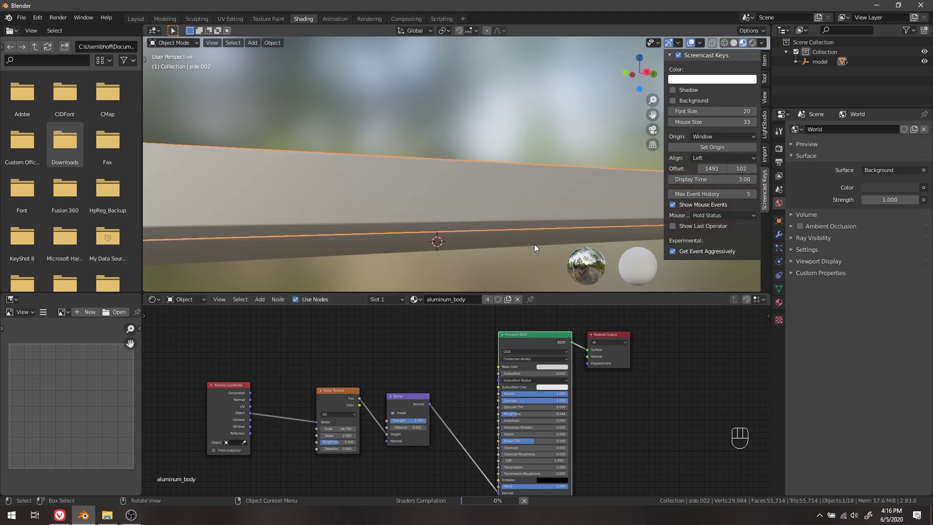
Step: Inspect the bumped aluminum side, switch the viewport to Rendered shading and bring the whole phone into view
scroll(534, 244, "down", 3)
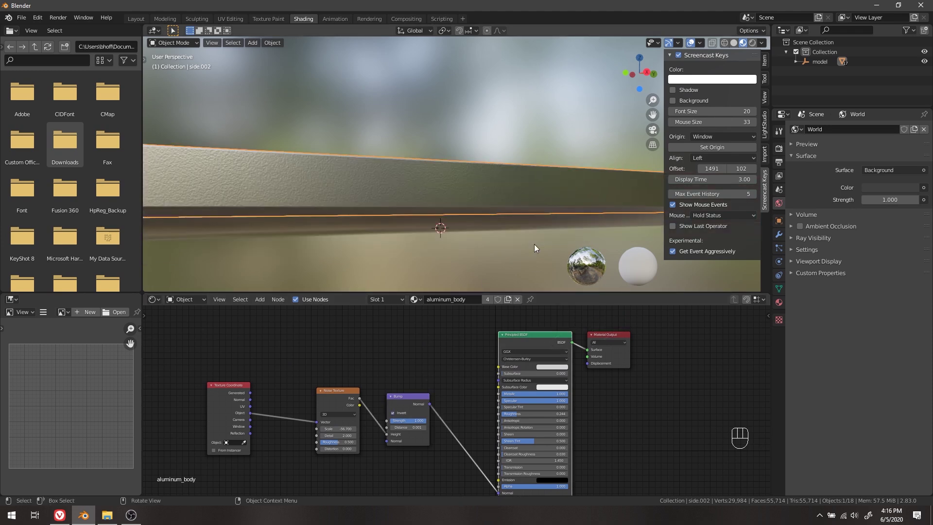
mouse_move(503, 244)
middle_mouse_down()
mouse_move(480, 232)
mouse_move(516, 229)
mouse_move(523, 251)
mouse_move(497, 249)
mouse_move(491, 237)
middle_mouse_up()
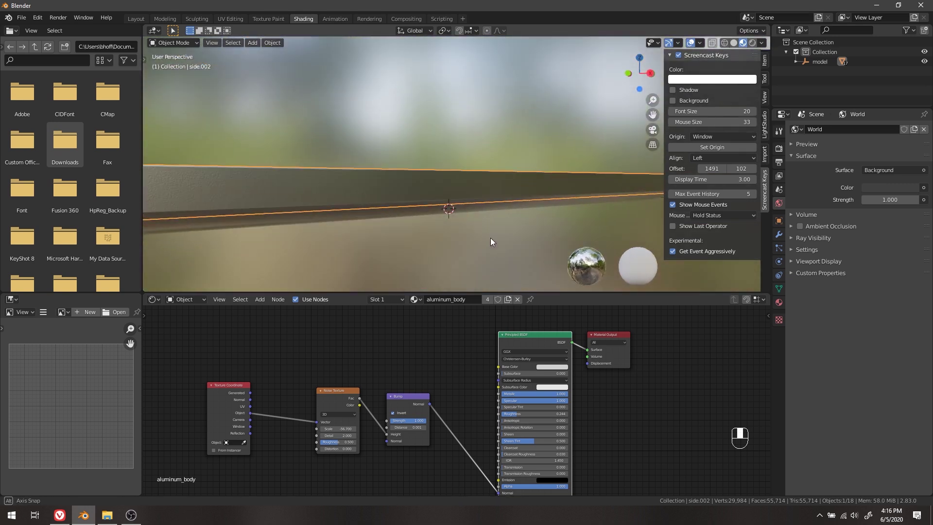
key("z")
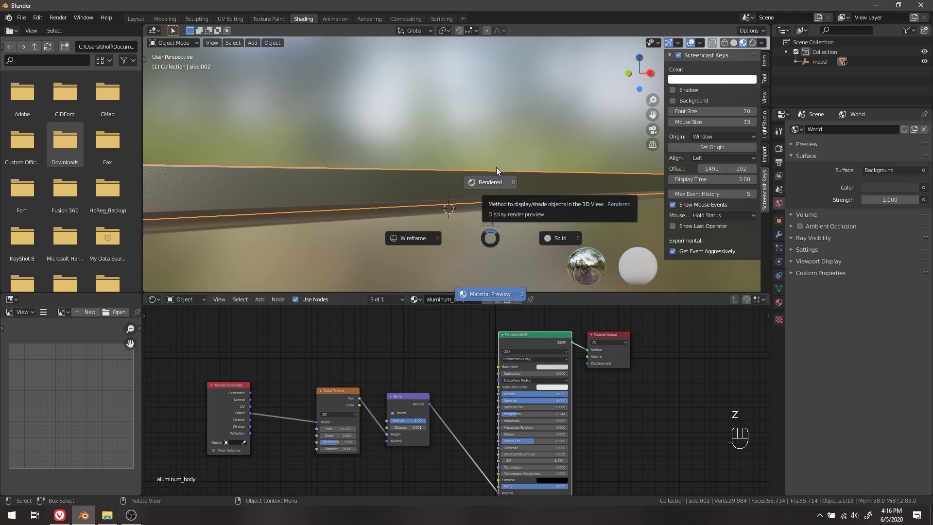
left_click(496, 168)
middle_click_drag(496, 167, 495, 200)
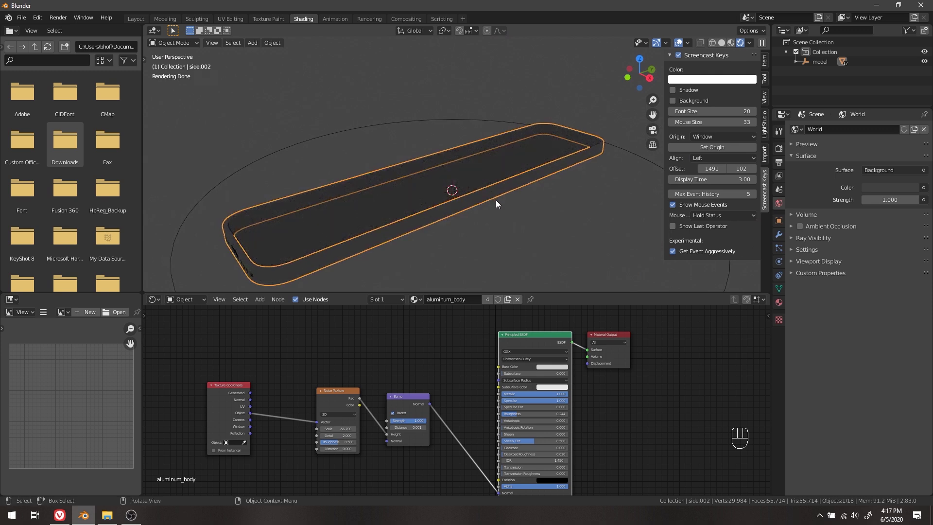
Step: Add an area light to the scene and raise it along the Z axis above the phone
key("shift+a")
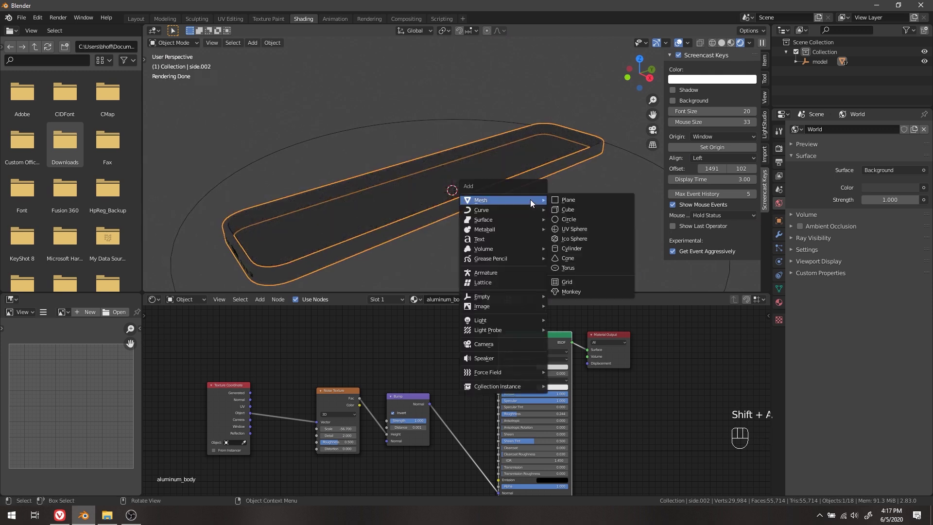
mouse_move(514, 324)
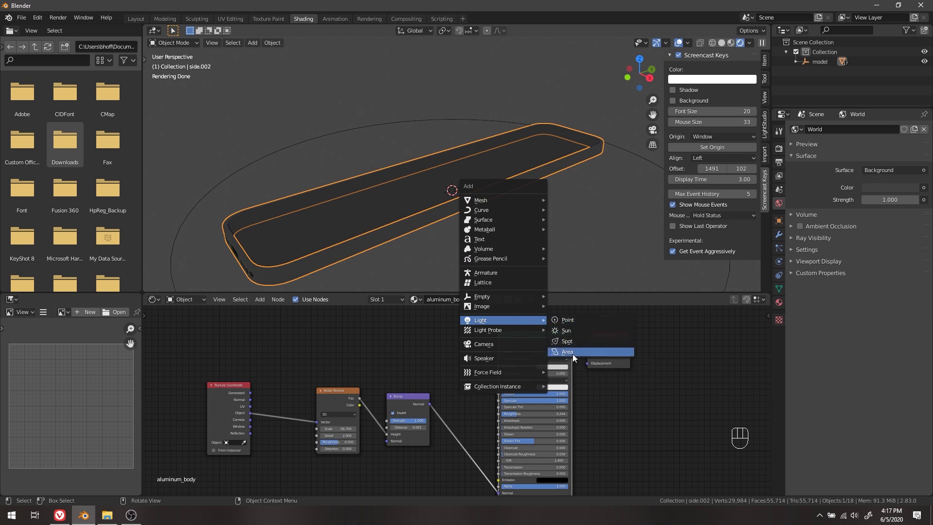
left_click(572, 354)
scroll(540, 78, "down", 3)
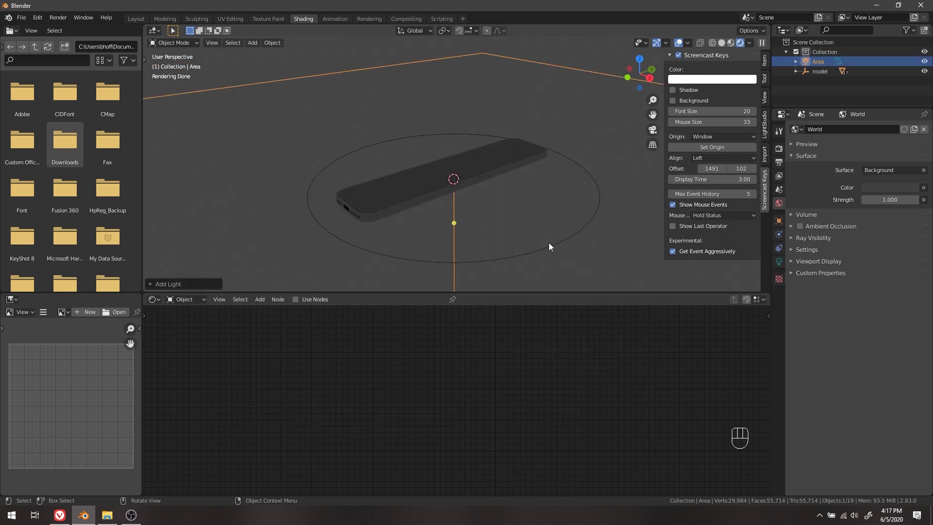
key("g")
key("z")
left_click(541, 183)
scroll(541, 183, "down", 4)
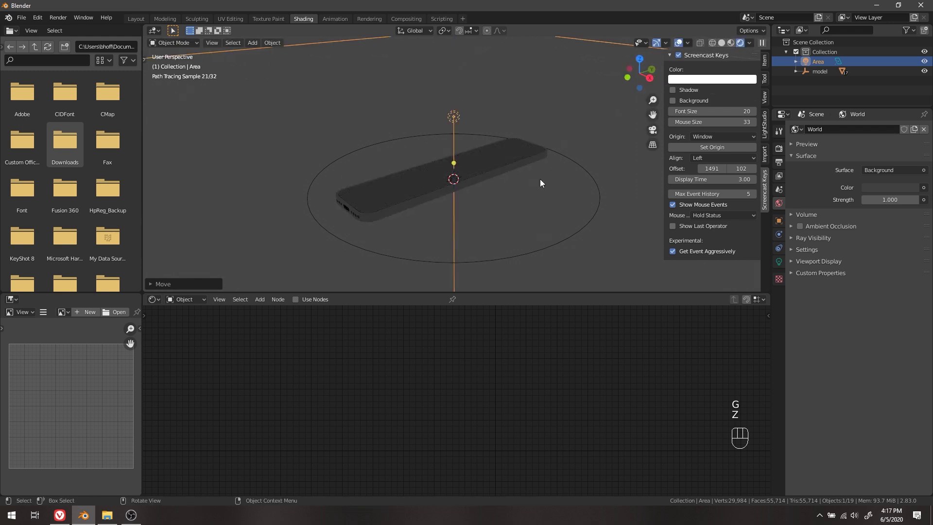
scroll(540, 183, "up", 2)
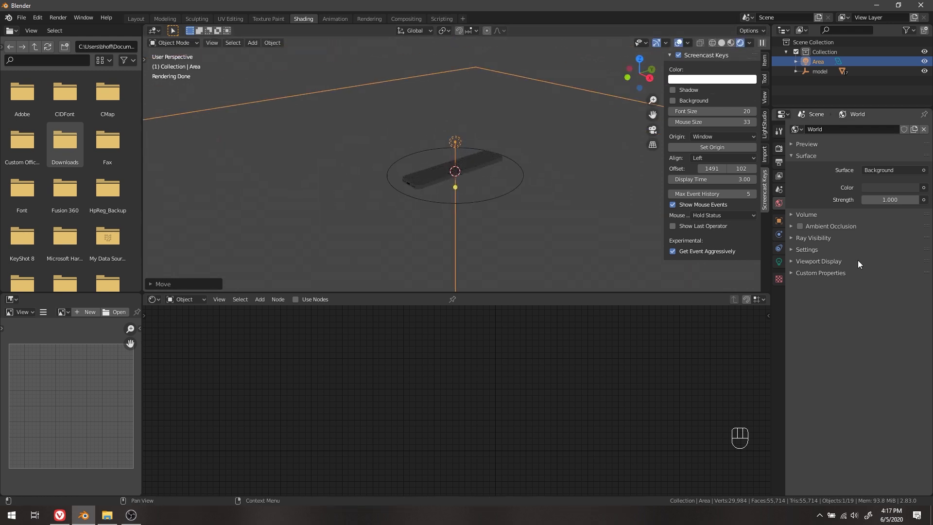
Step: Set the area light's power to 1 W and shrink its square to a size of about 176 mm
left_click(779, 262)
middle_click_drag(414, 192, 461, 185)
scroll(460, 185, "down", 4)
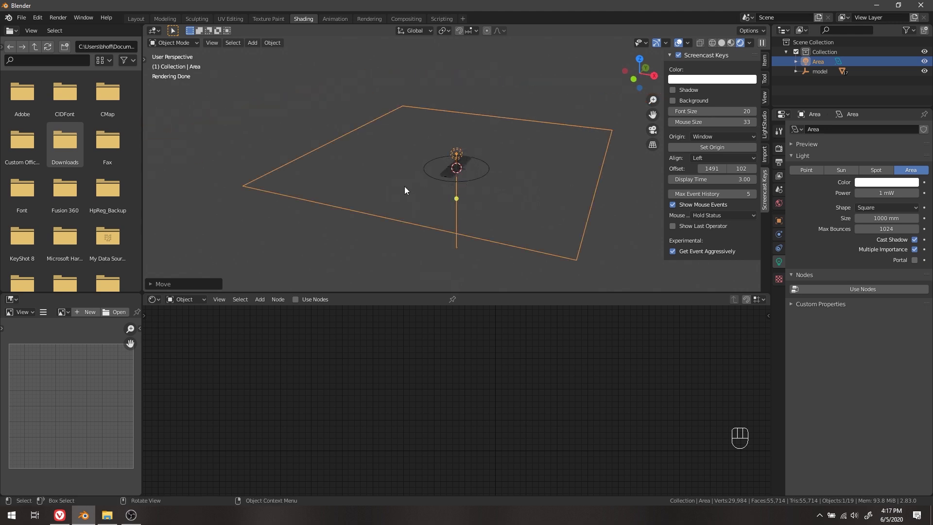
left_click(887, 194)
type("1")
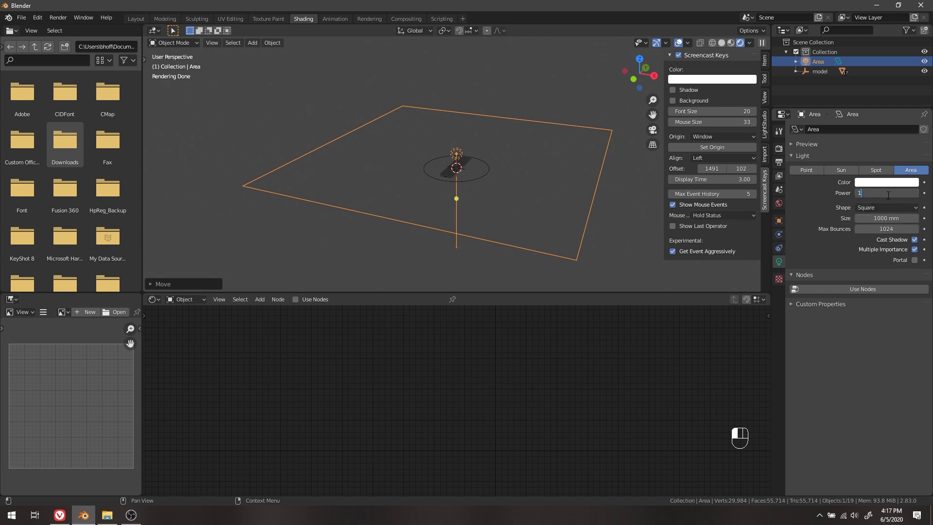
key("Return")
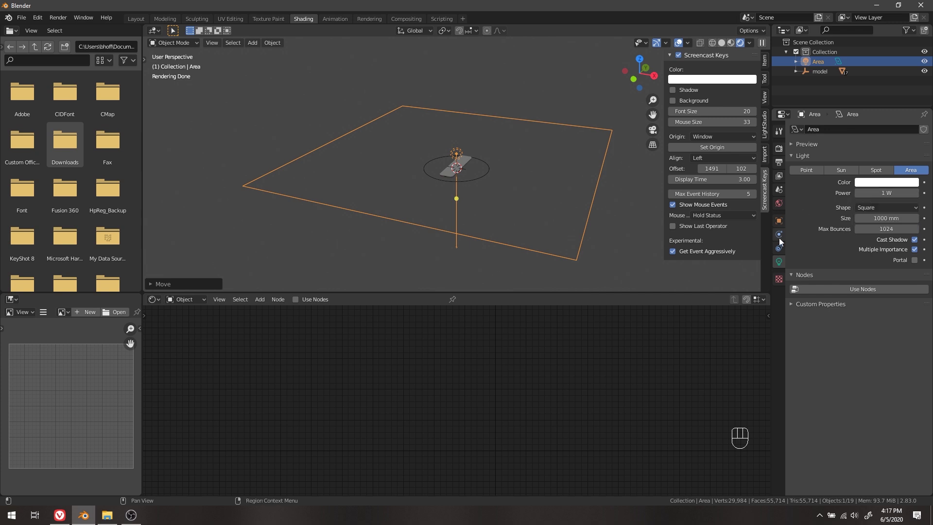
left_click_drag(578, 259, 497, 171)
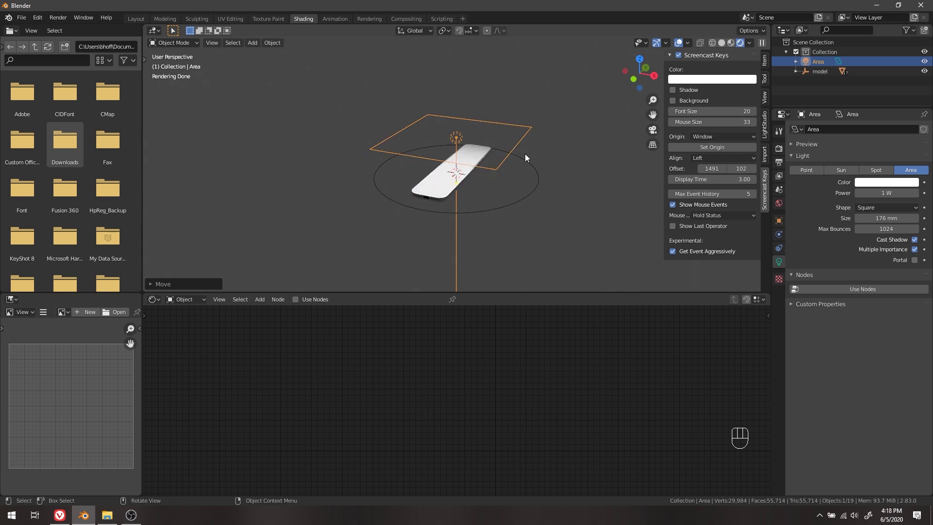
Step: Move the area light about 130 mm in the negative X direction and rotate it about -53° around Y to face the phone
key("g")
key("x")
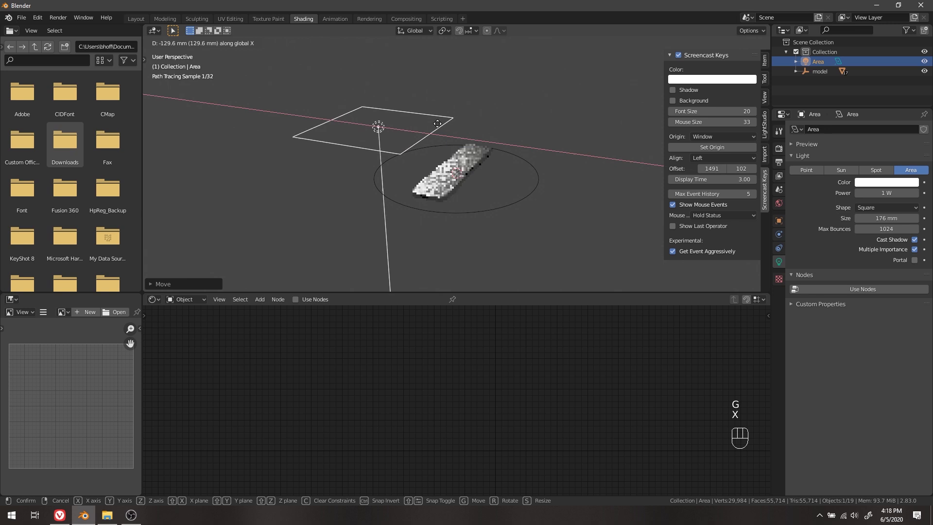
left_click(462, 160)
key("r")
key("x")
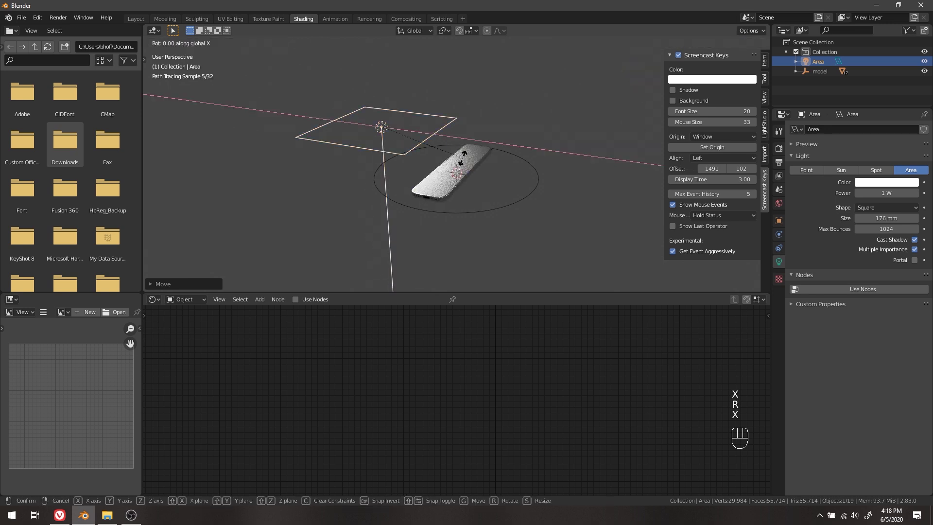
key("y")
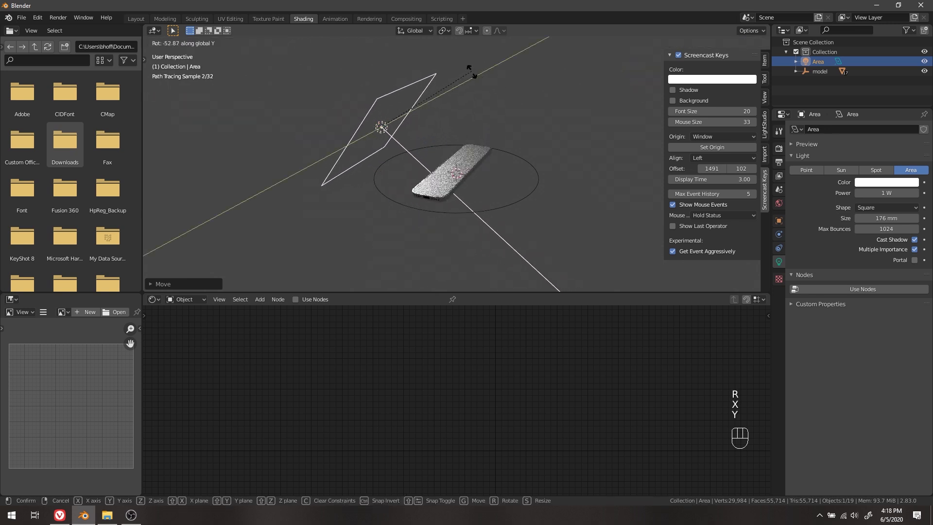
left_click(471, 80)
Step: Darken the aluminum_body material's base color on the phone's side to hue 0.741, saturation 0.100 and value 0.332
middle_click_drag(392, 214, 590, 209)
scroll(491, 167, "up", 5)
mouse_move(491, 167)
middle_mouse_down()
mouse_move(508, 196)
mouse_move(474, 178)
mouse_move(541, 191)
mouse_move(462, 199)
mouse_move(518, 184)
middle_mouse_up()
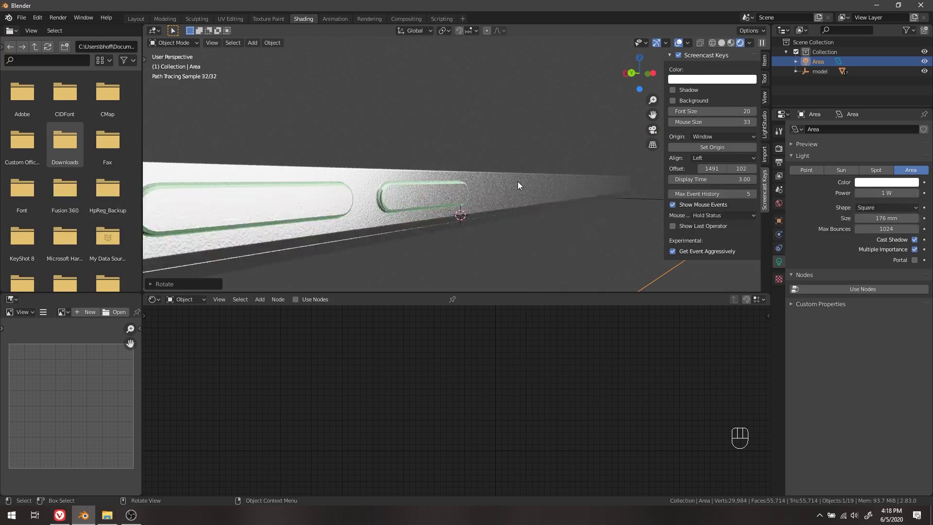
left_click(457, 201)
left_click(478, 200)
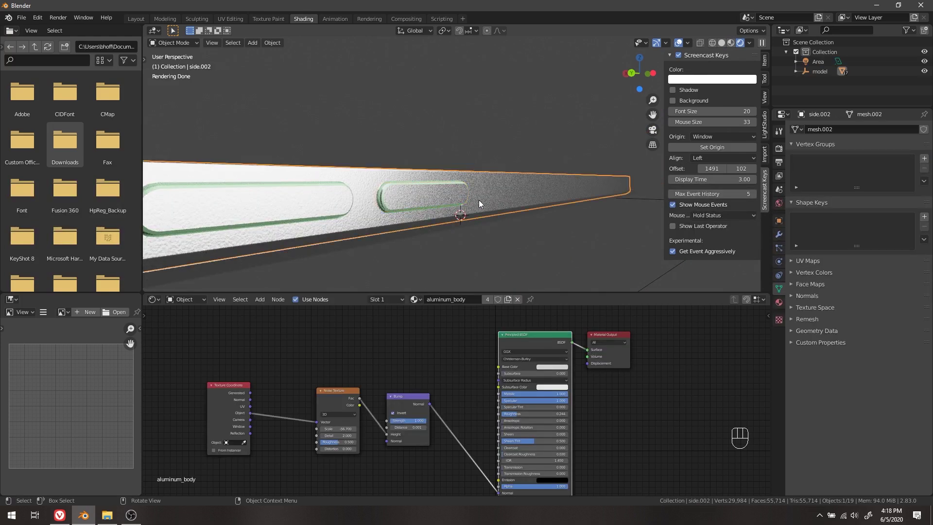
left_click(563, 367)
mouse_move(589, 289)
left_mouse_down()
mouse_move(589, 308)
mouse_move(564, 302)
left_mouse_up()
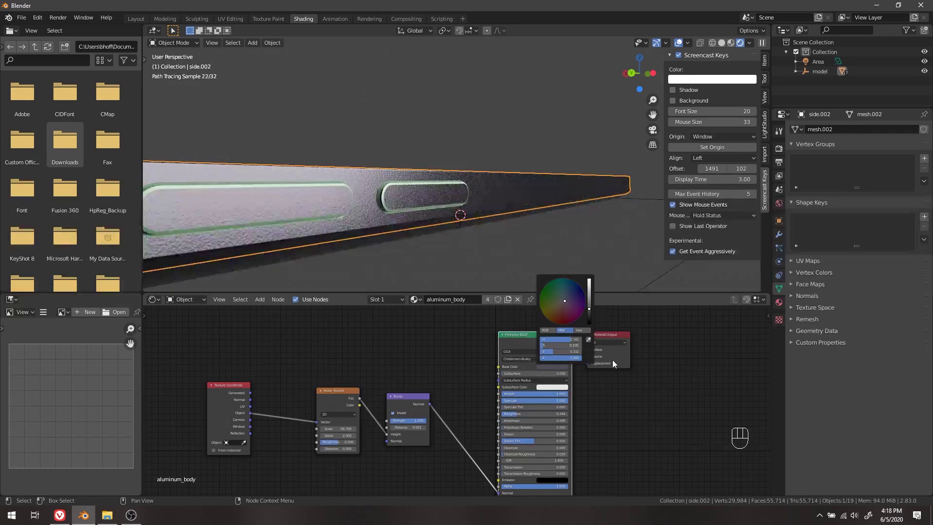
scroll(584, 403, "up", 2)
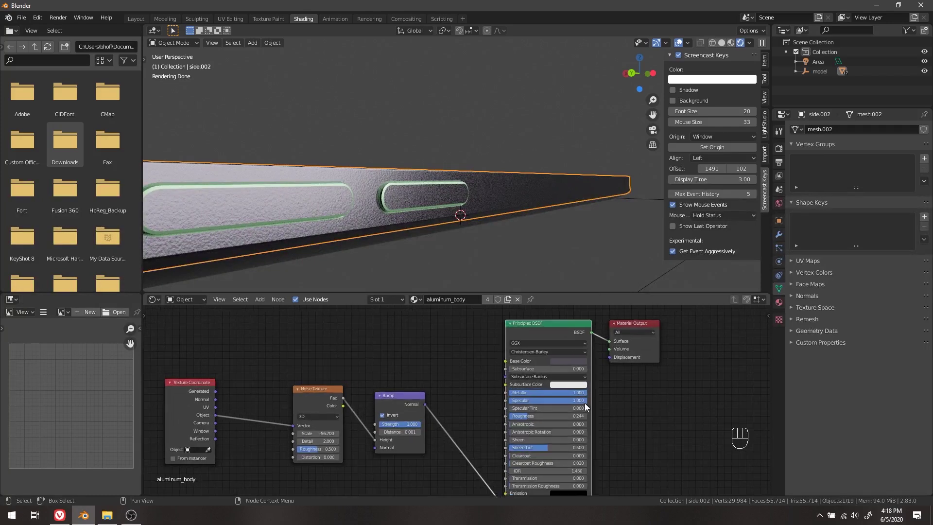
left_click(572, 357)
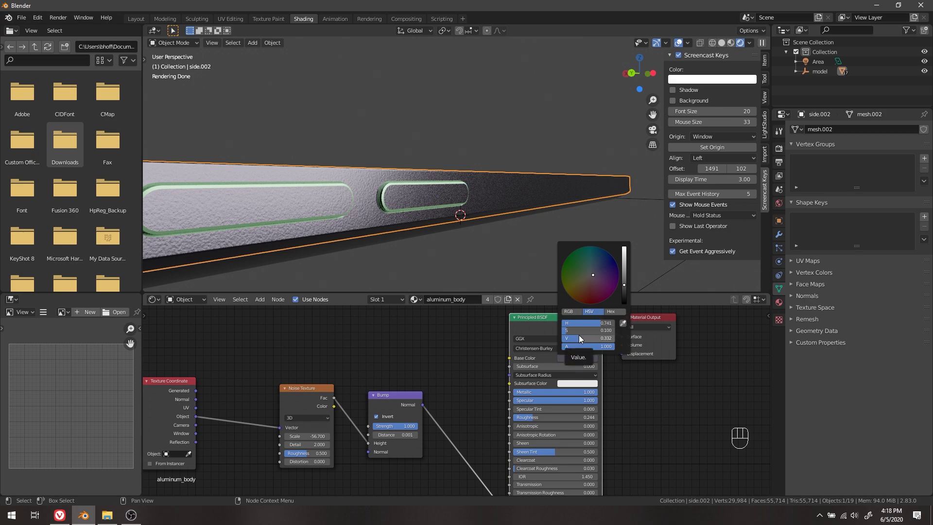
middle_click_drag(476, 244, 522, 253)
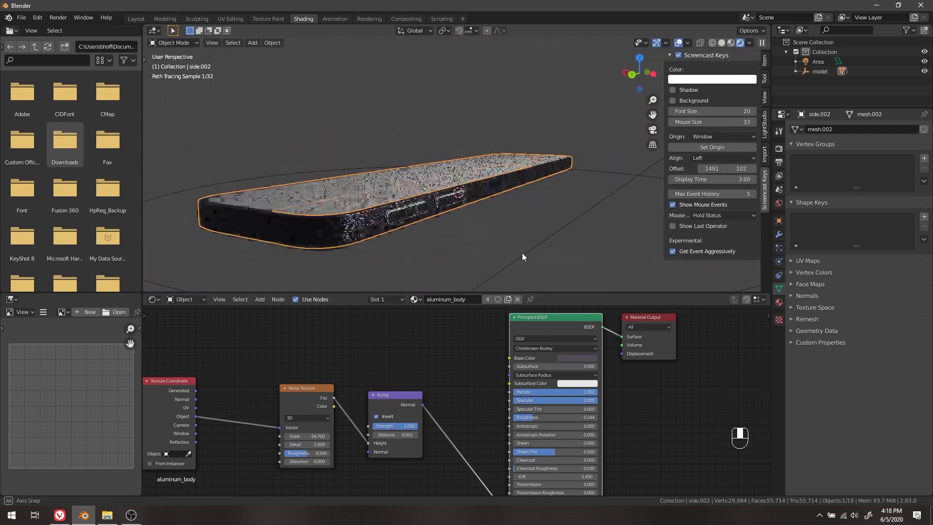
Step: Reposition the aluminum_body material's Principled BSDF node and copy it
left_click_drag(560, 329, 524, 320)
scroll(425, 236, "up", 2)
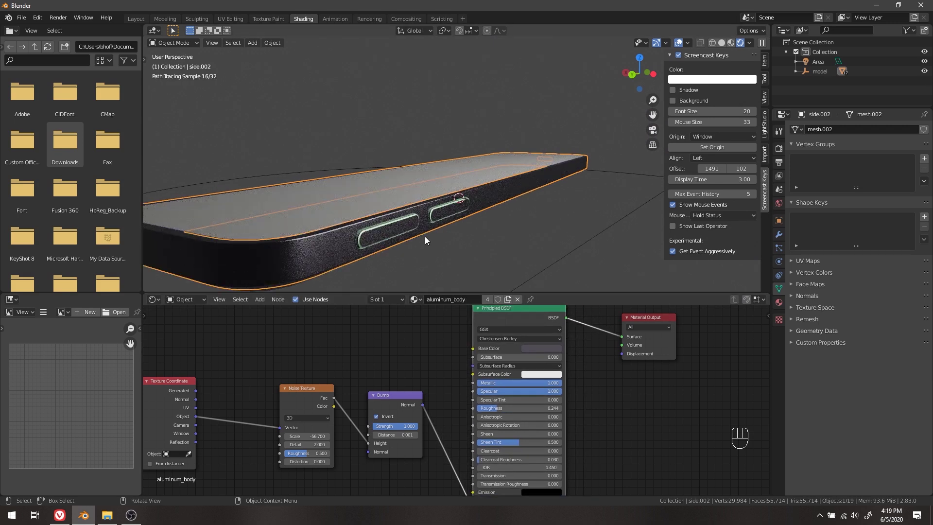
middle_click_drag(436, 231, 435, 226)
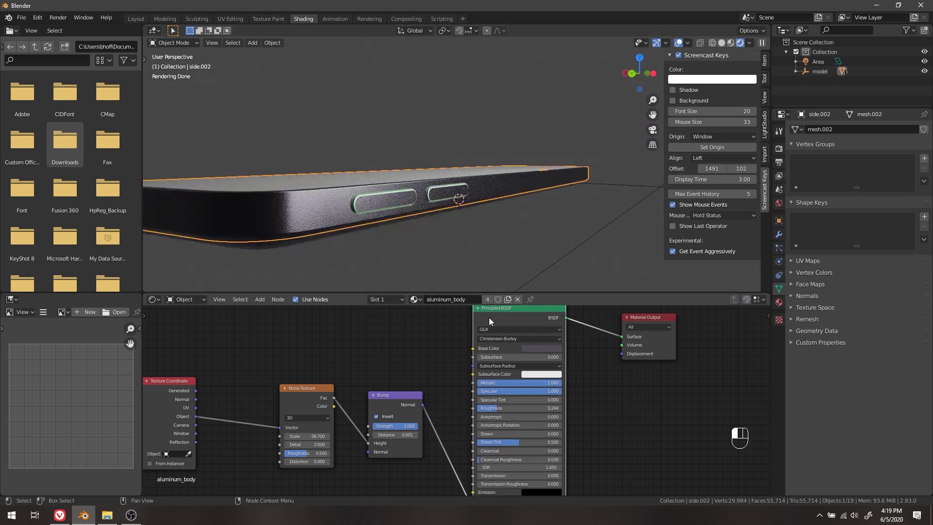
left_click_drag(489, 317, 517, 328)
key("ctrl")
key("ctrl+c")
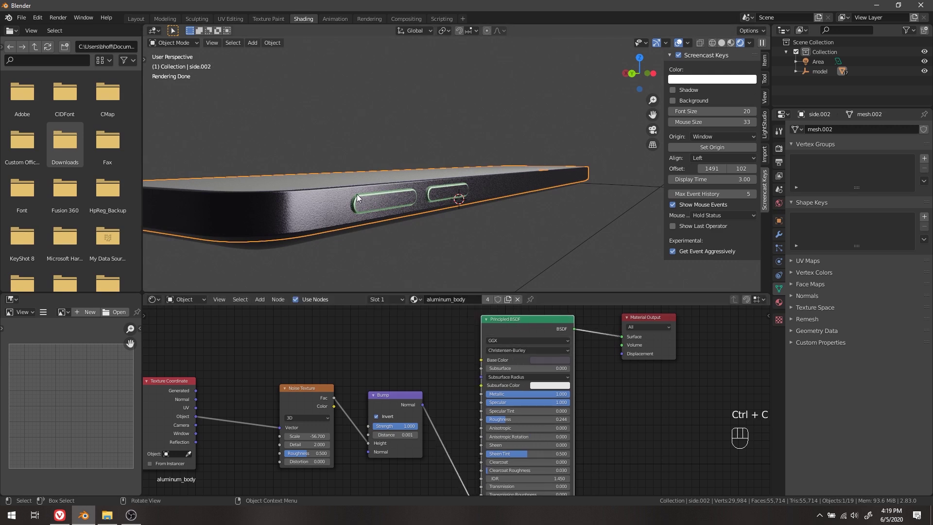
Step: Replace the button rims' Principled BSDF in the shiny material with the copied node and connect it to the Material Output's Surface
scroll(363, 188, "up", 4)
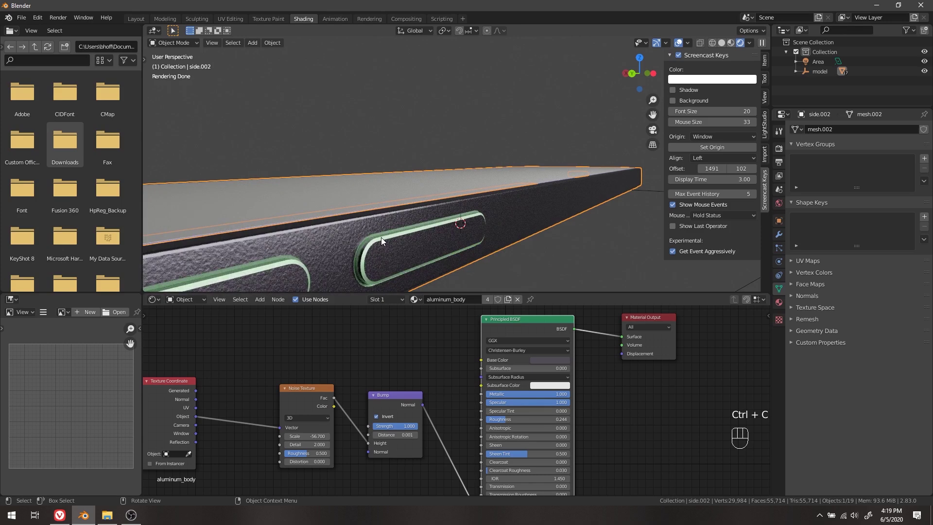
left_click(381, 237)
left_click(529, 350)
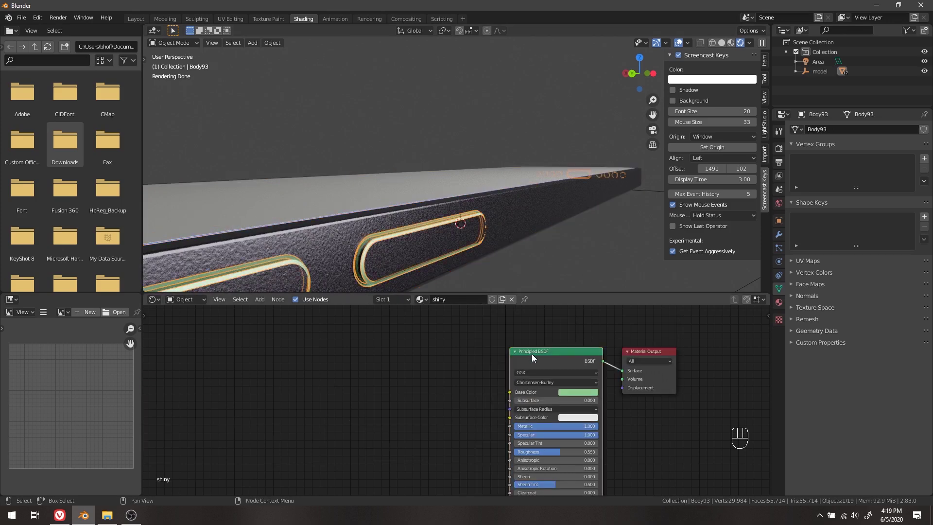
key("ctrl+x")
key("ctrl+v")
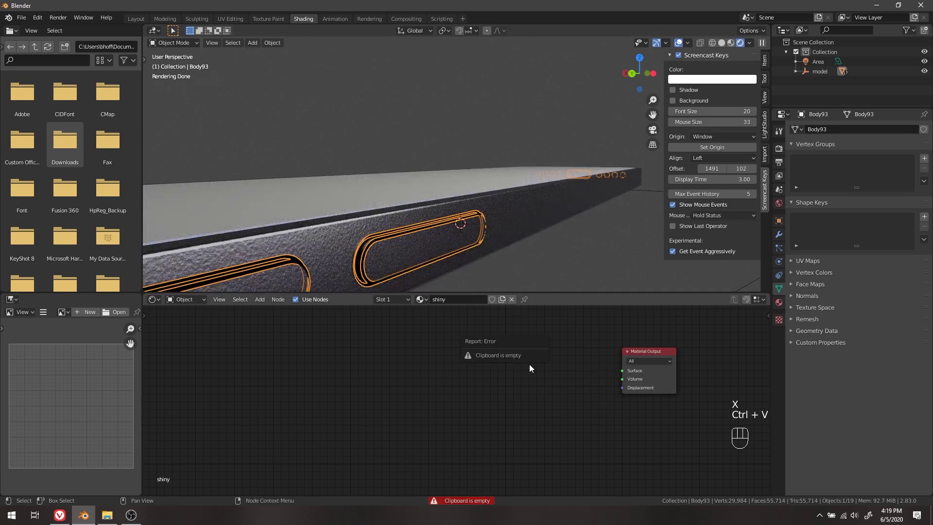
key("ctrl+z")
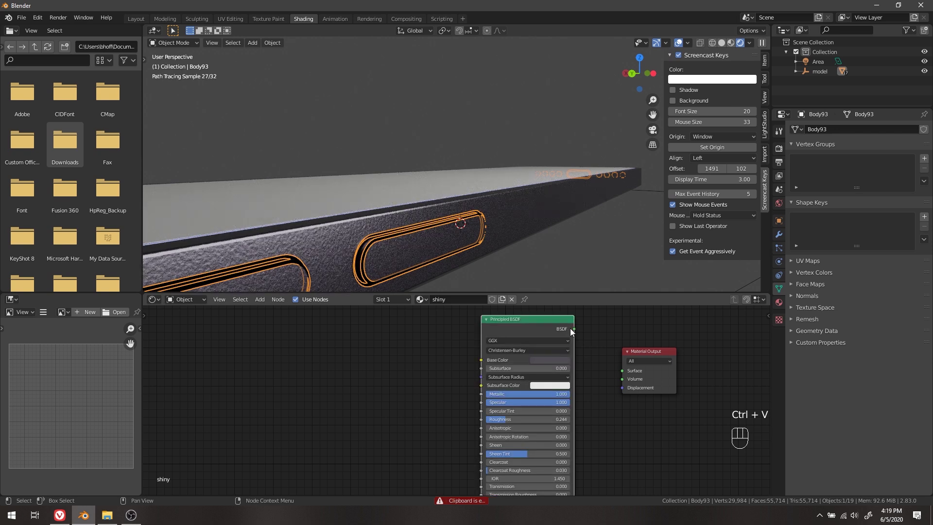
left_click_drag(574, 329, 626, 372)
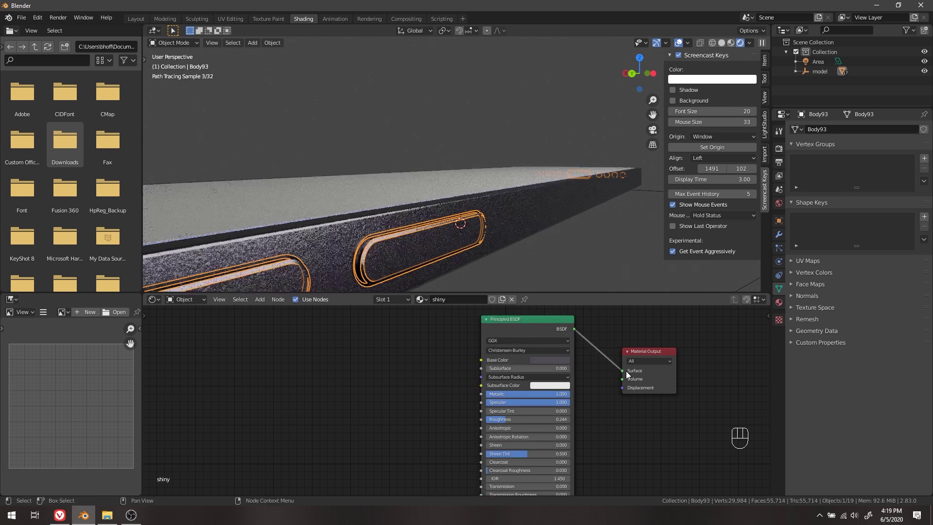
Step: Set the shiny material's roughness to 0 and inspect the button rims and the whole phone
left_click_drag(533, 419, 485, 419)
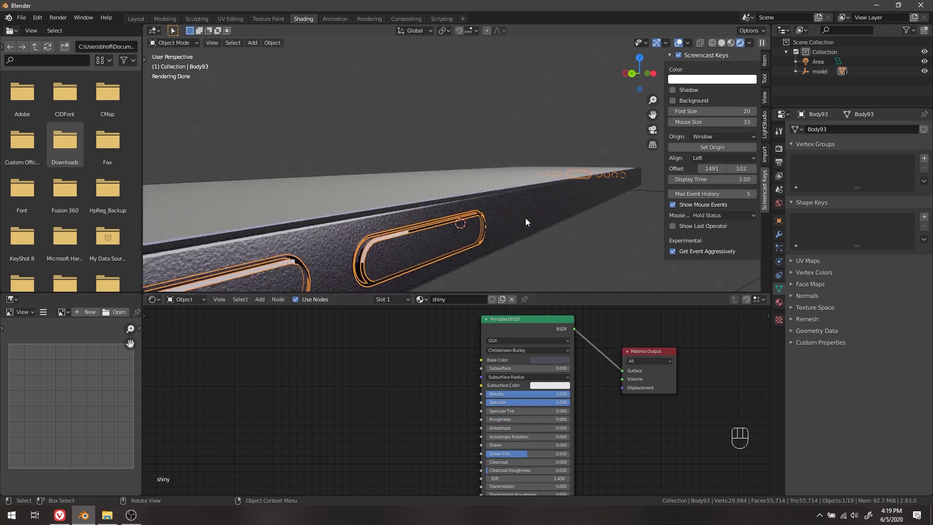
middle_click_drag(540, 190, 425, 224)
scroll(425, 224, "down", 2)
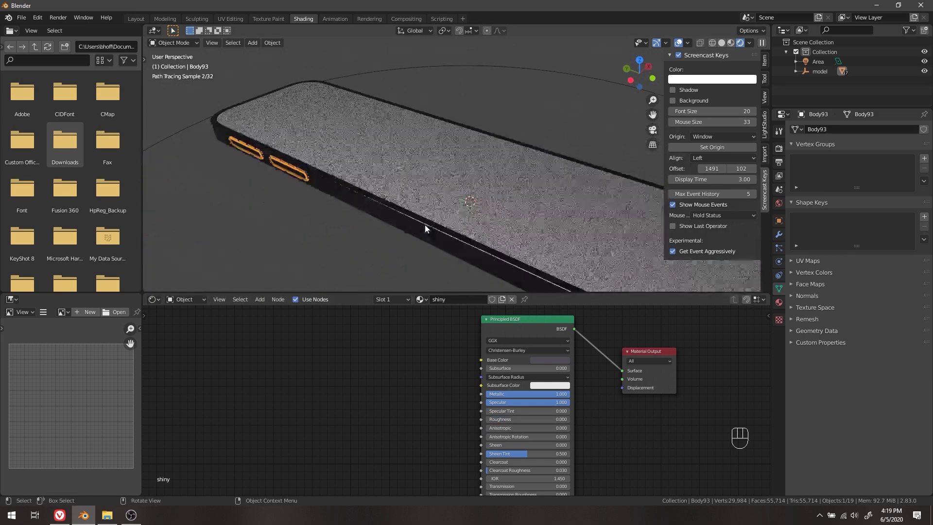
middle_click_drag(208, 161, 431, 192)
scroll(412, 202, "up", 3)
scroll(431, 192, "down", 3)
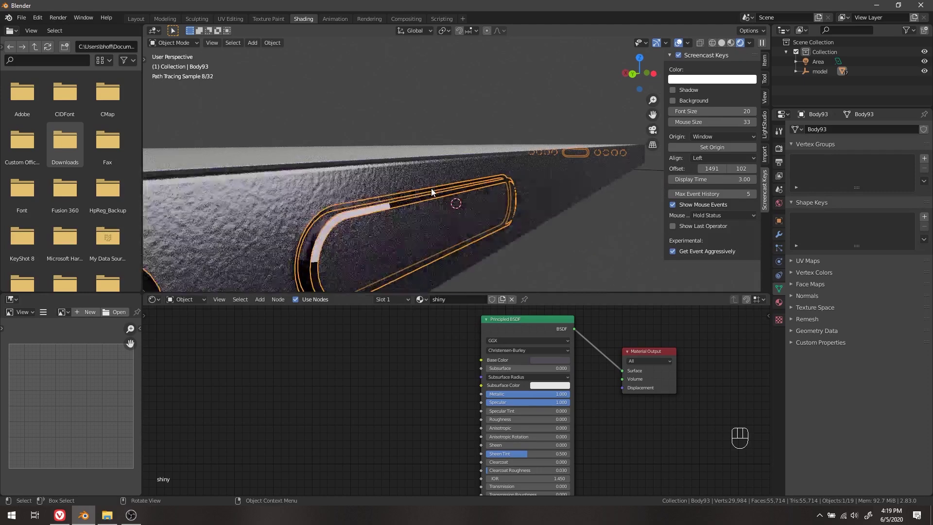
scroll(431, 191, "down", 2)
middle_click_drag(547, 170, 402, 238)
scroll(403, 240, "down", 4)
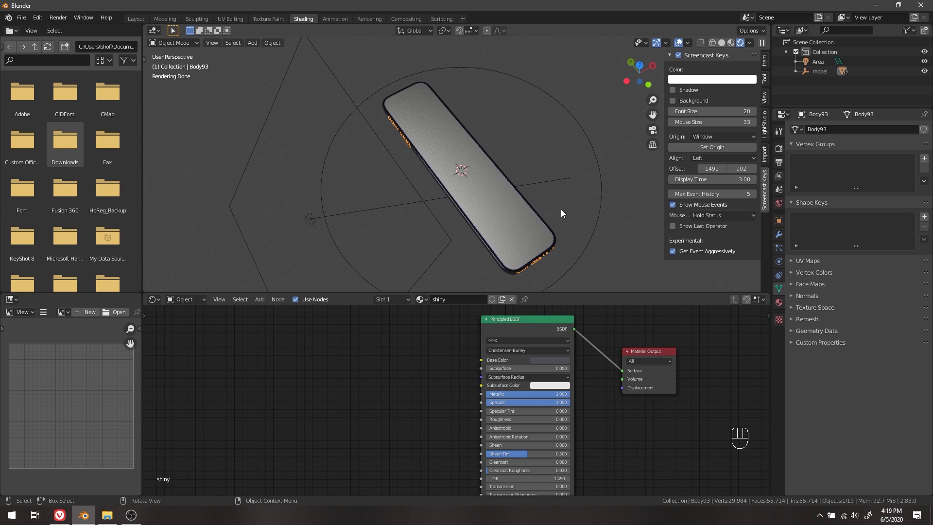
Step: Hide the phone's glass panel and select the screen beneath it
left_click(505, 223)
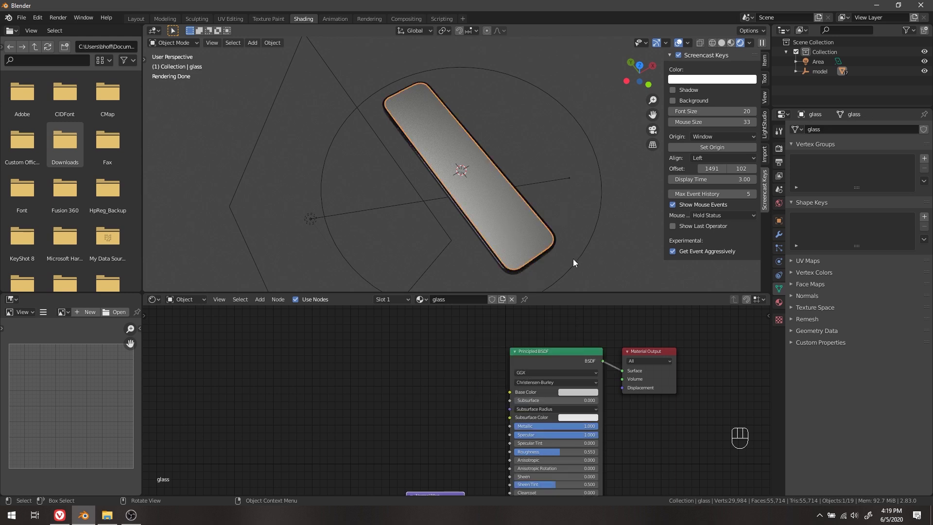
scroll(573, 261, "up", 2)
key("g")
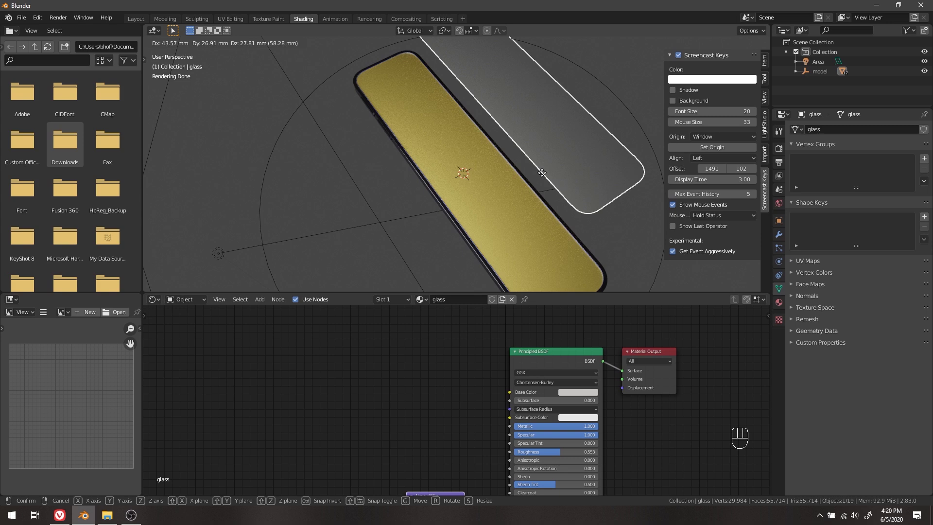
right_click(542, 173)
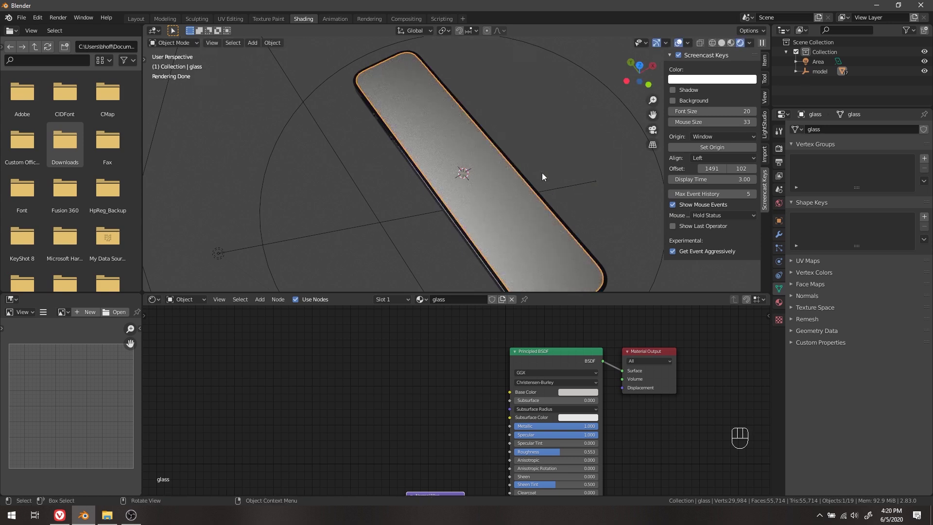
key("ctrl+z")
key("ctrl+z")
key("ctrl+z")
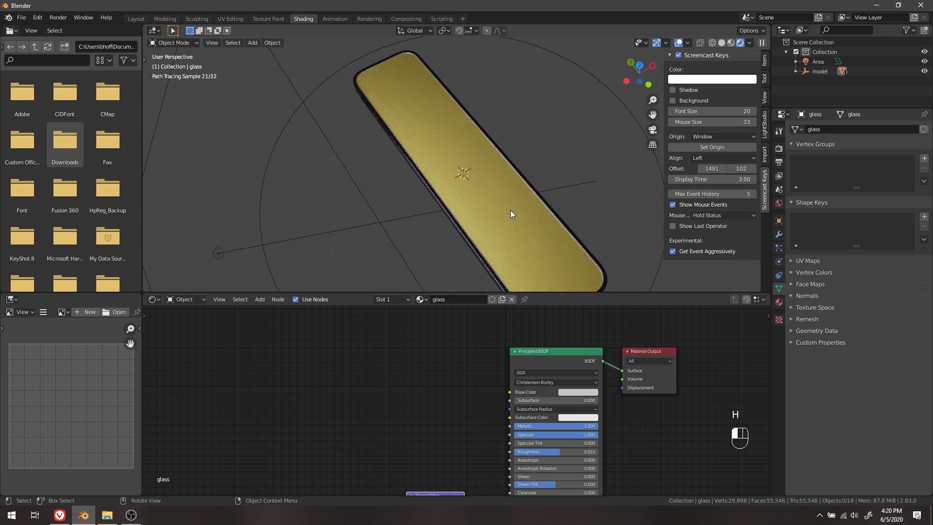
left_click(486, 166)
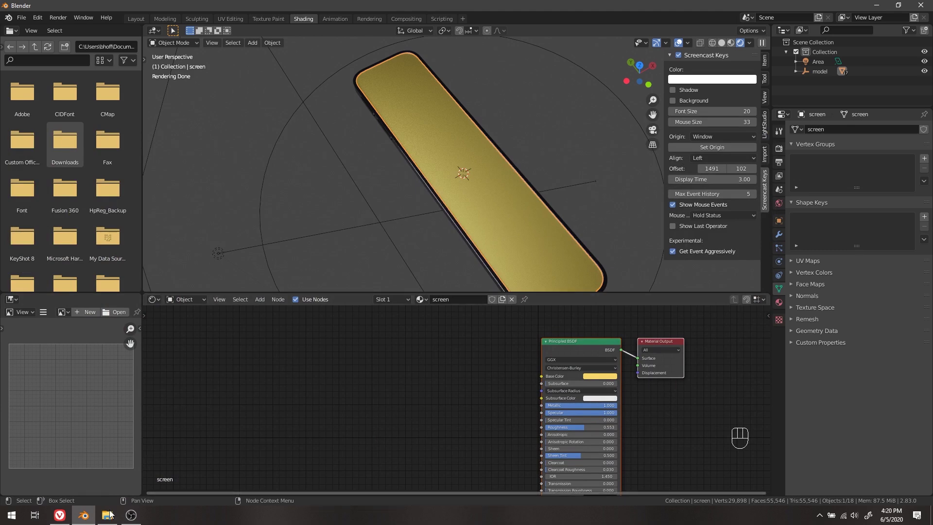
Step: Switch to the browser, look through the iPhone image results for reference and return to Blender
left_click(59, 515)
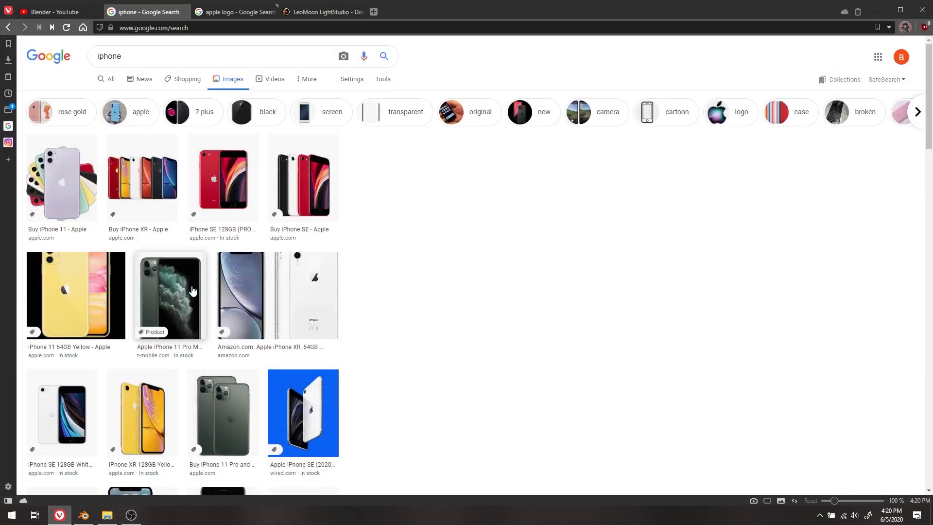
scroll(192, 290, "down", 3)
scroll(192, 290, "up", 3)
left_click(877, 9)
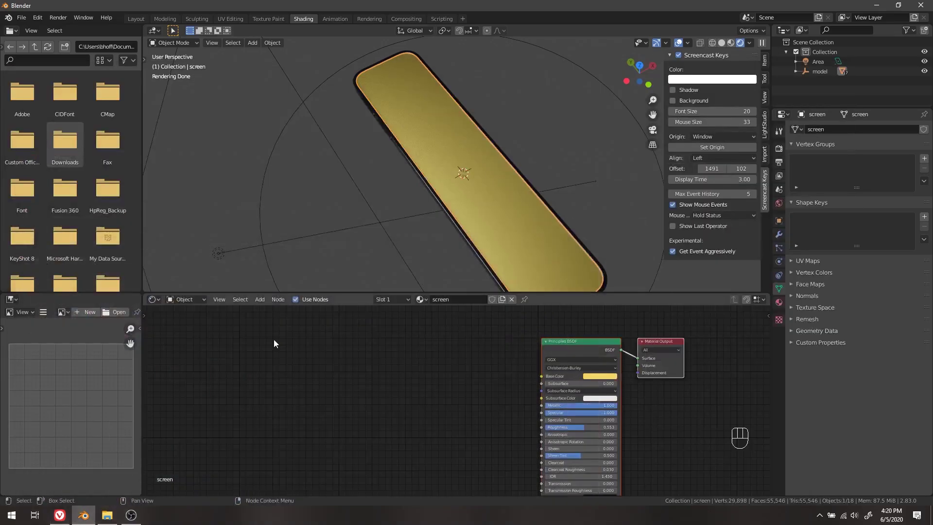
Step: Bring iphone-x-sign-2.jpg from the 01_cycles_basic folder into the screen material's node graph as an image texture
left_click(106, 515)
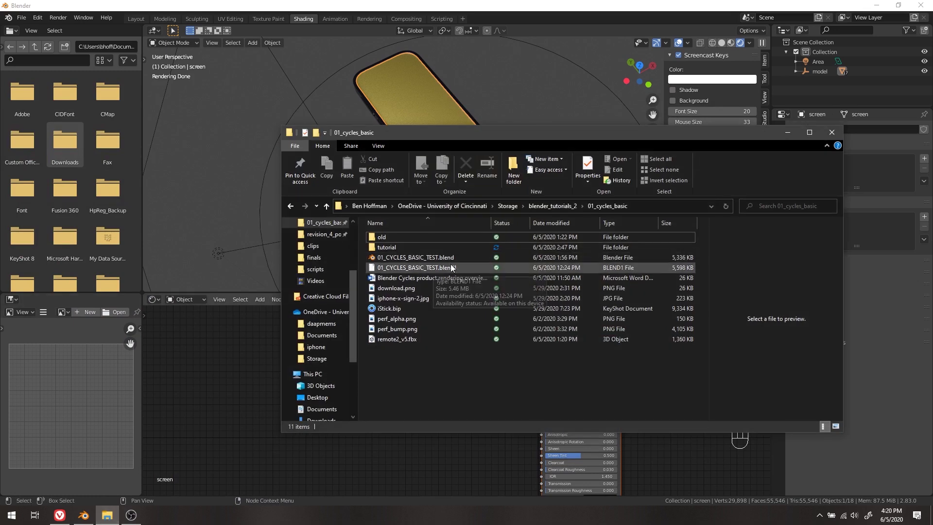
left_click(436, 288)
left_click_drag(431, 299, 229, 374)
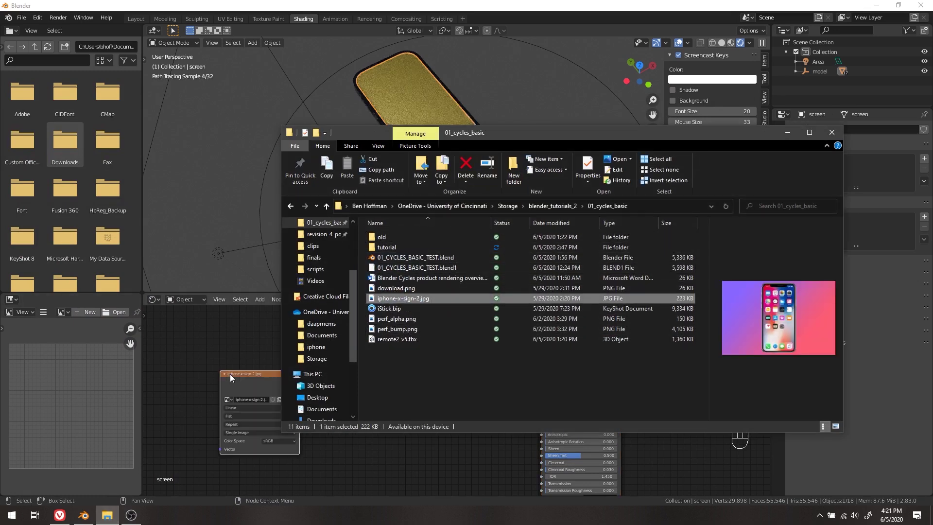
left_click(239, 374)
Step: Preview the iphone-x-sign-2.jpg texture on the phone's screen through a Viewer node and examine how it maps
left_click(270, 382, "ctrl+shift")
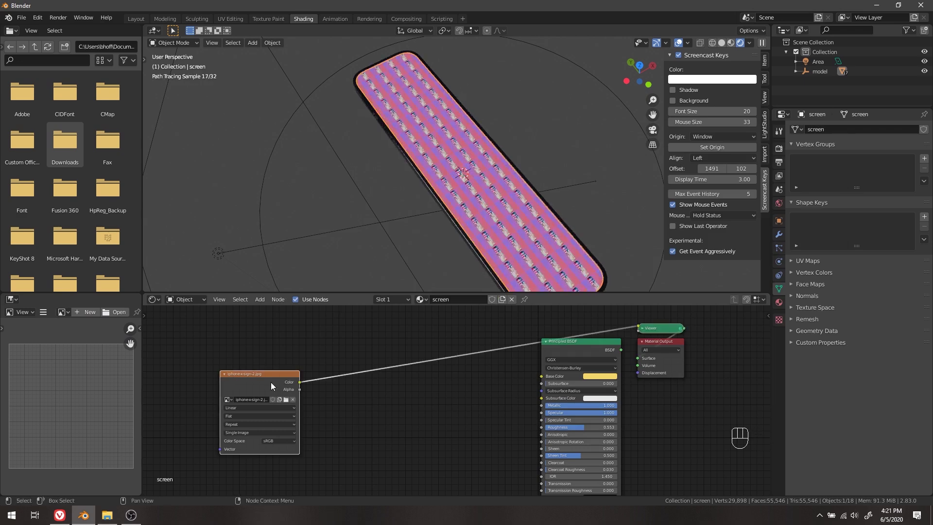
scroll(528, 226, "up", 5)
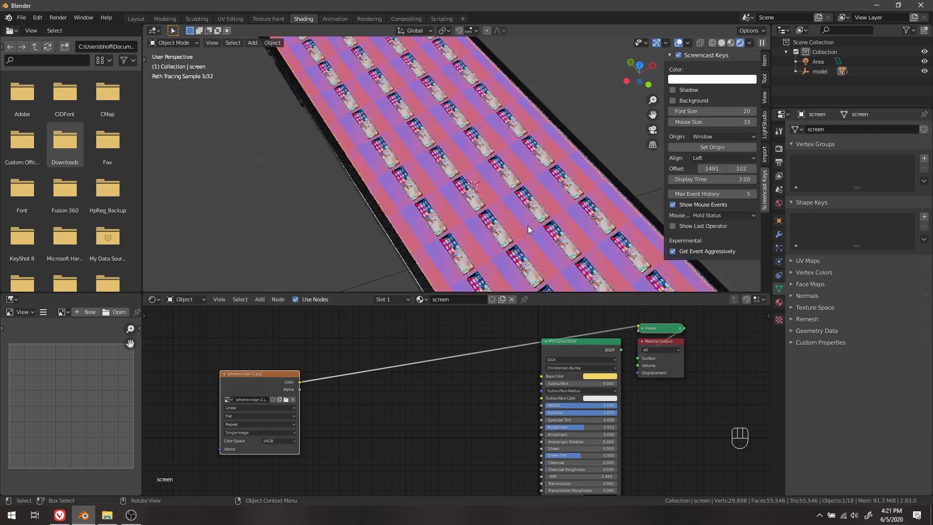
mouse_move(442, 193)
middle_mouse_down()
mouse_move(593, 144)
mouse_move(462, 141)
mouse_move(439, 161)
mouse_move(456, 193)
middle_mouse_up()
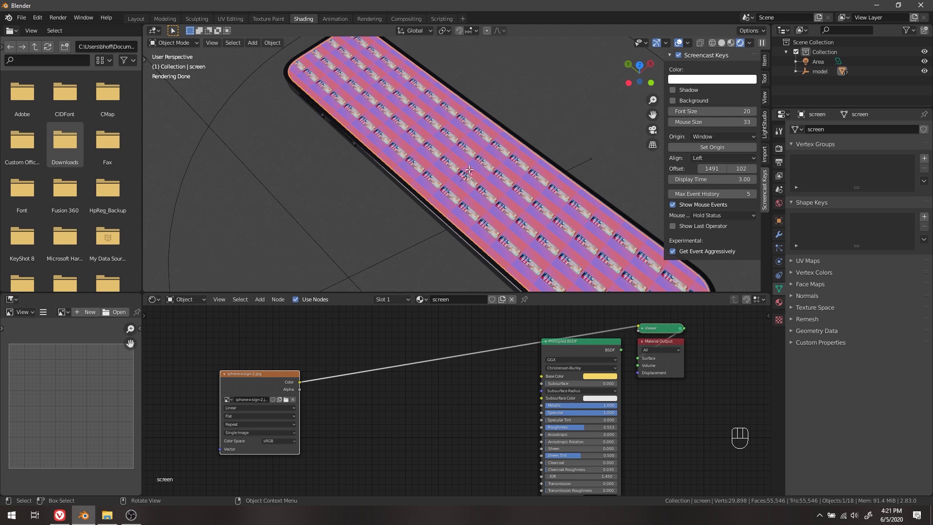
Step: Enter Edit Mode on the phone's screen mesh
key("Tab")
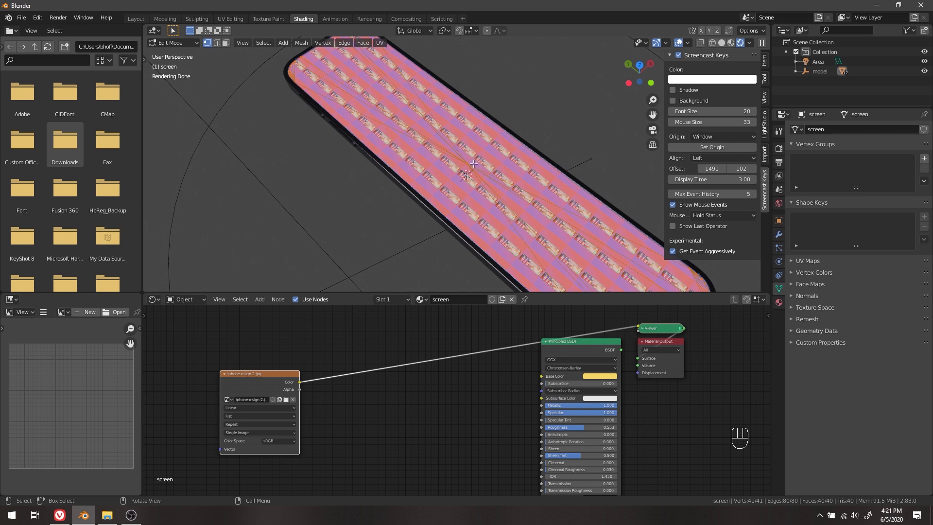
left_click(469, 163)
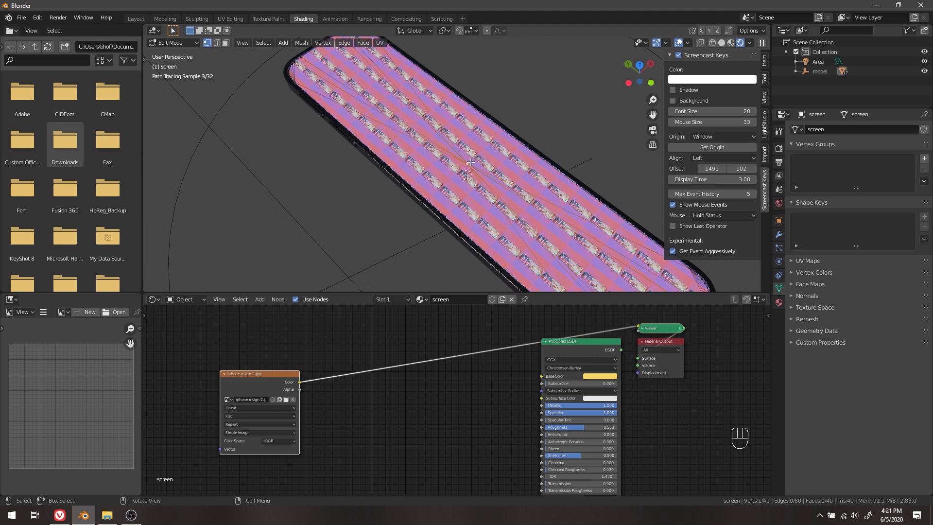
key("g")
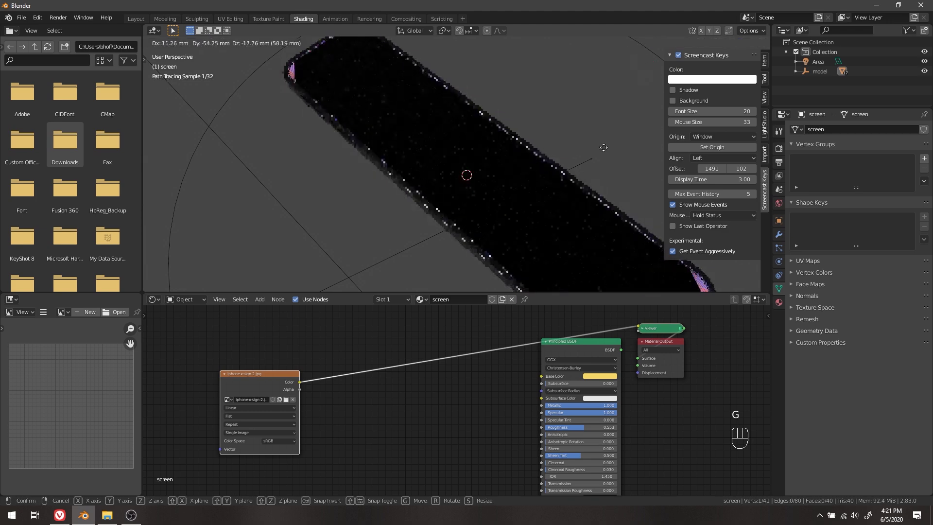
right_click(462, 75)
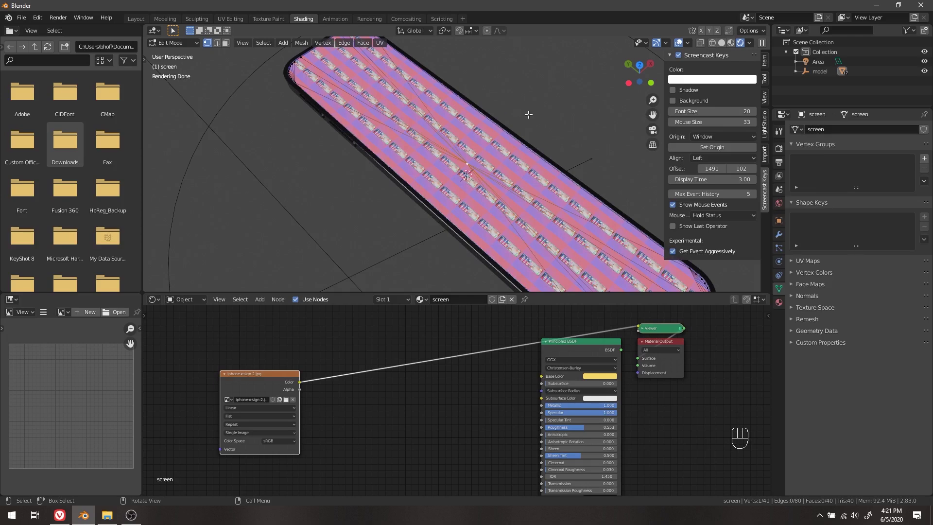
Step: Select the whole screen mesh and display its UV layout over iphone-x-sign-2.jpg in the UV Editor
key("a")
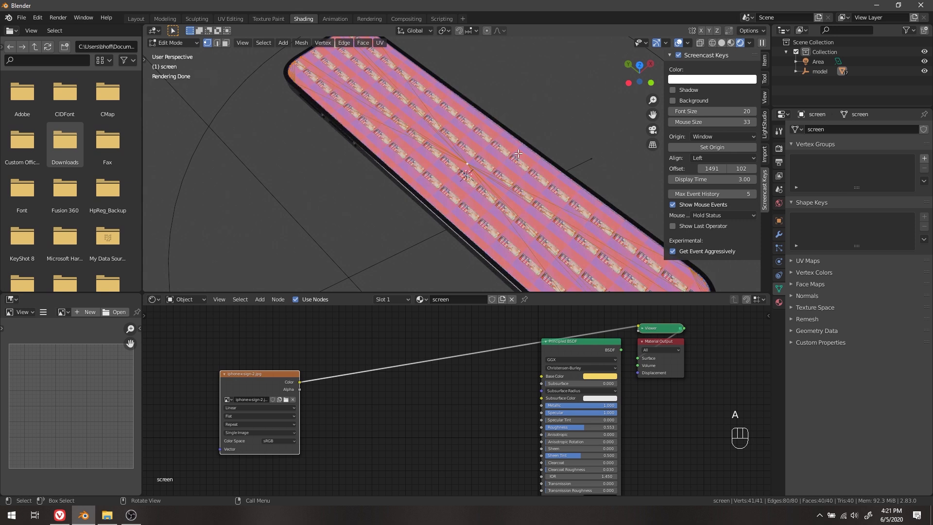
scroll(500, 201, "down", 4)
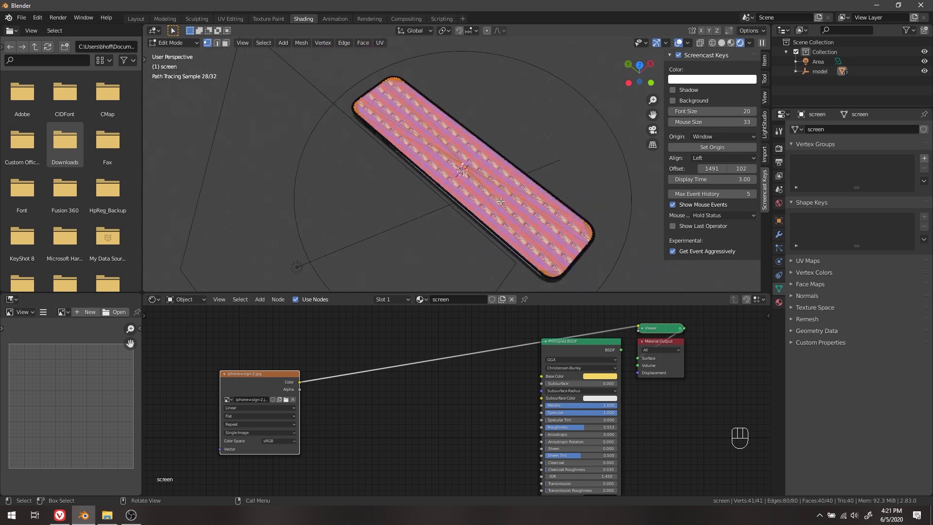
left_click(14, 301)
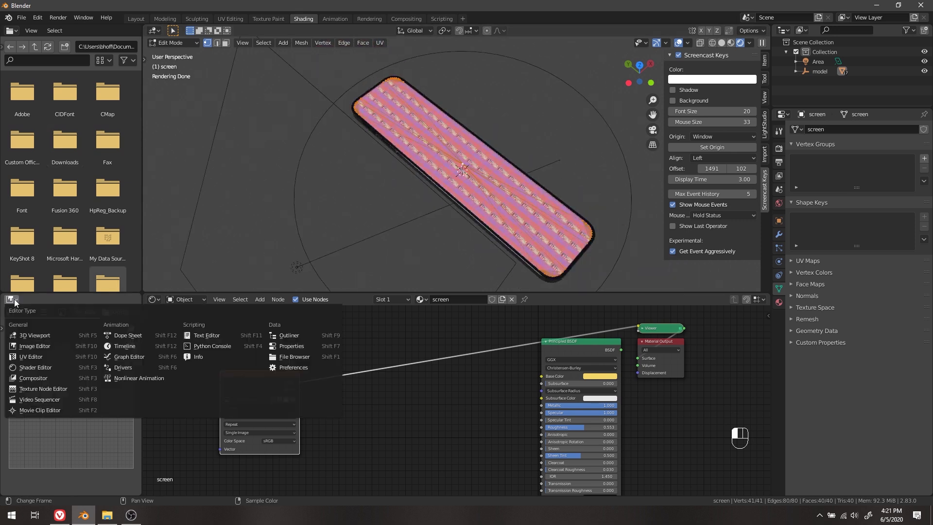
left_click(28, 357)
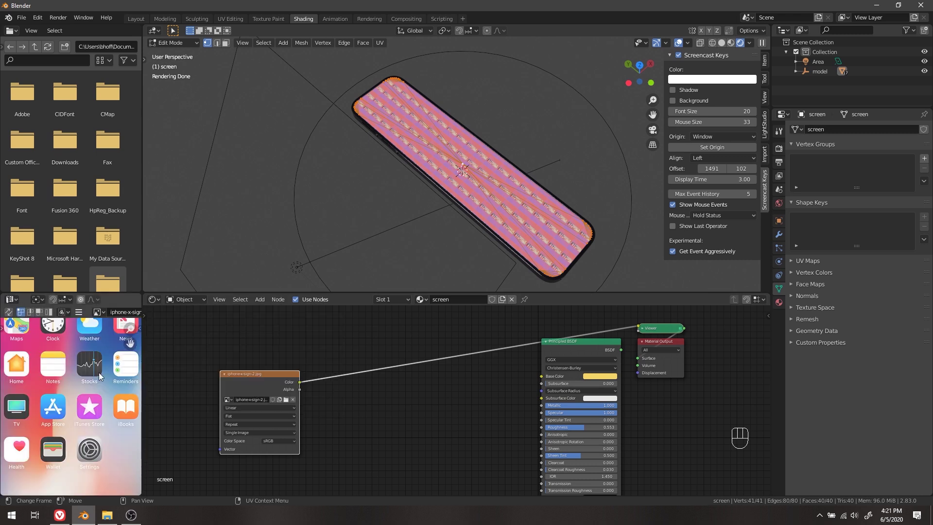
scroll(98, 372, "down", 5)
scroll(98, 372, "down", 5)
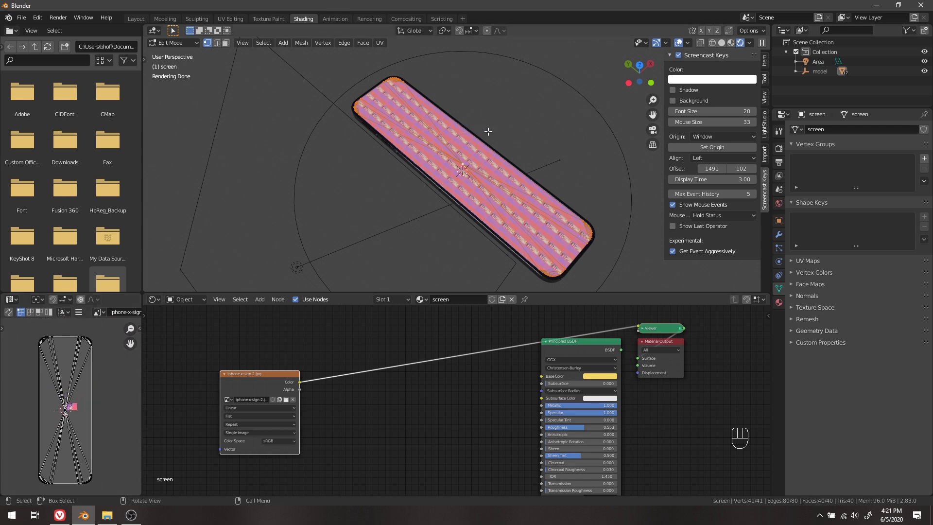
scroll(74, 439, "up", 8)
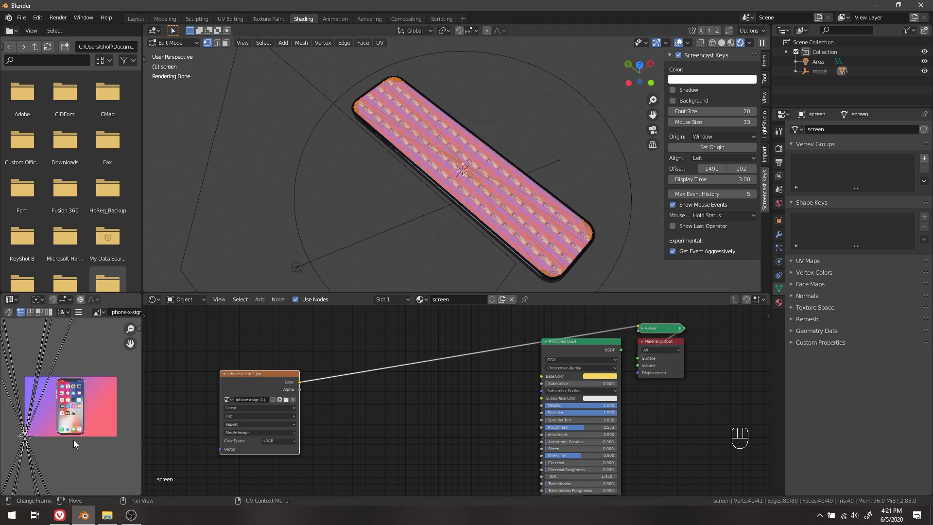
scroll(89, 385, "up", 3)
scroll(89, 384, "down", 9)
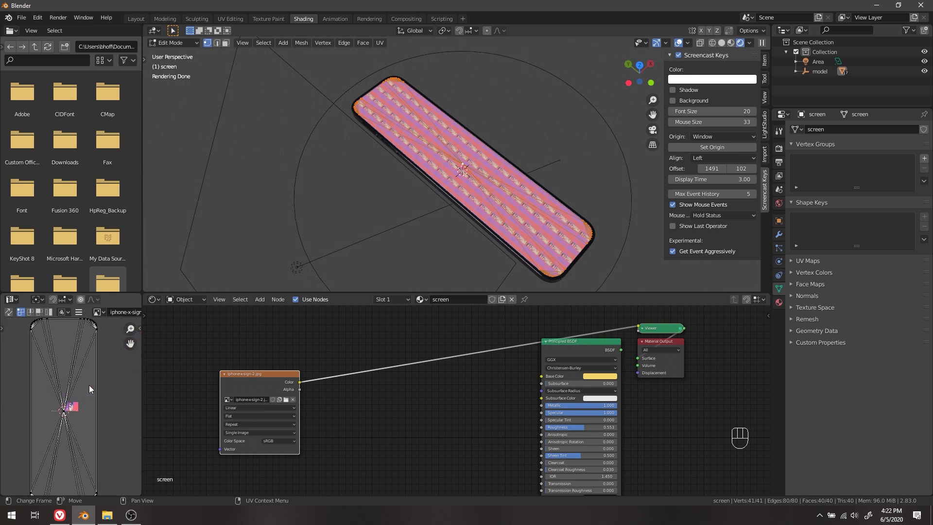
scroll(89, 385, "down", 2)
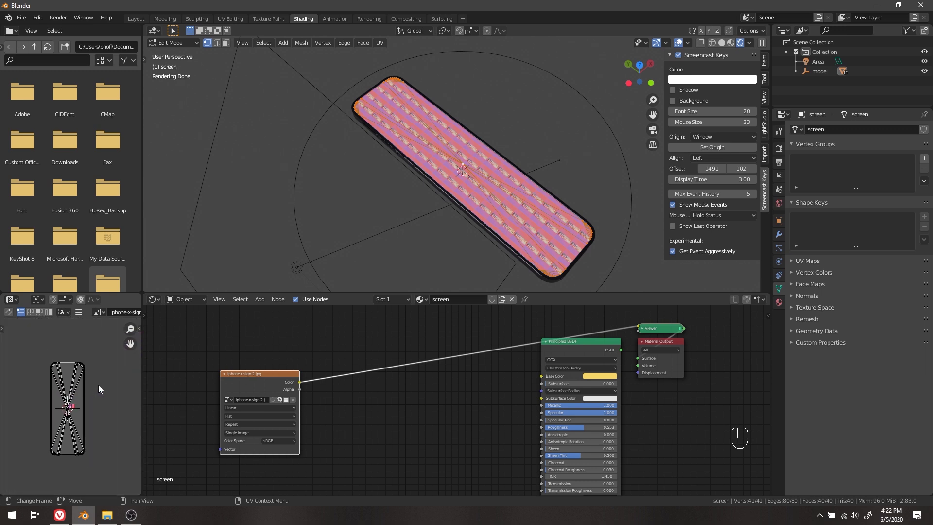
Step: Scale all of the screen's UVs down to about 0.12 of their size
key("a")
scroll(110, 389, "up", 3)
key("s")
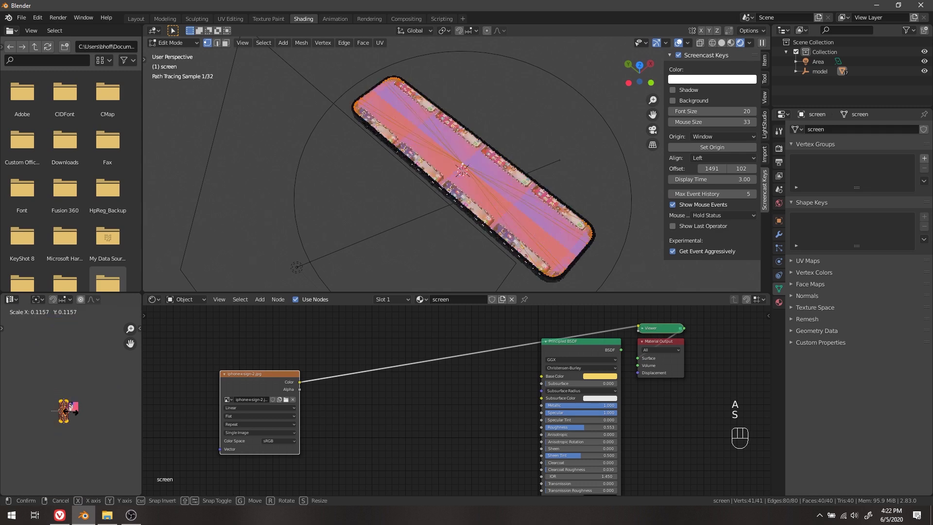
left_click(73, 413)
scroll(72, 413, "up", 2)
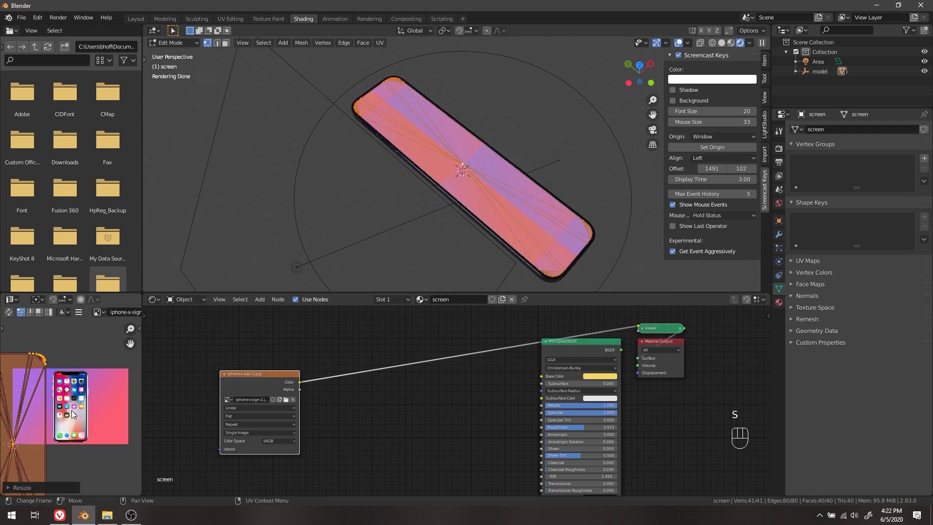
Step: Place the UV layout over the phone pictured in the image and scale it down to roughly that phone's height
key("g")
left_click(127, 370)
key("s")
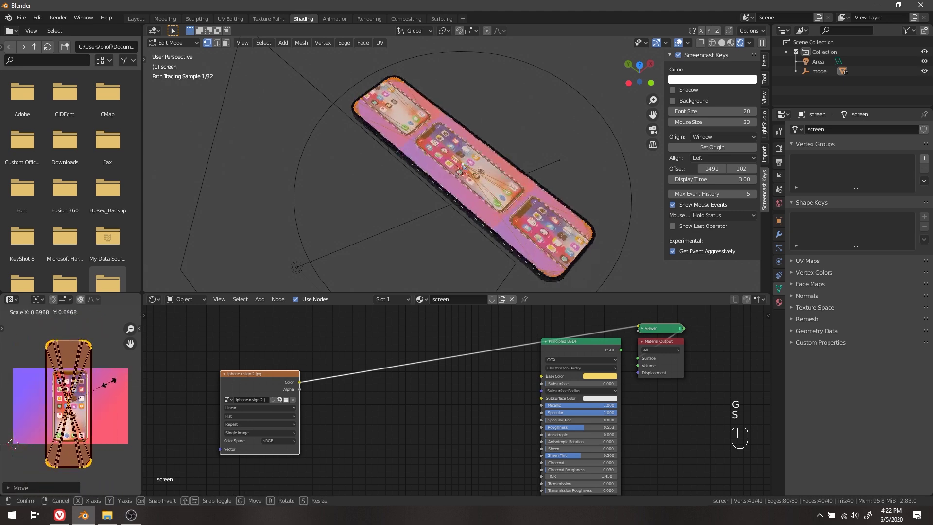
left_click(94, 392)
scroll(95, 392, "up", 1)
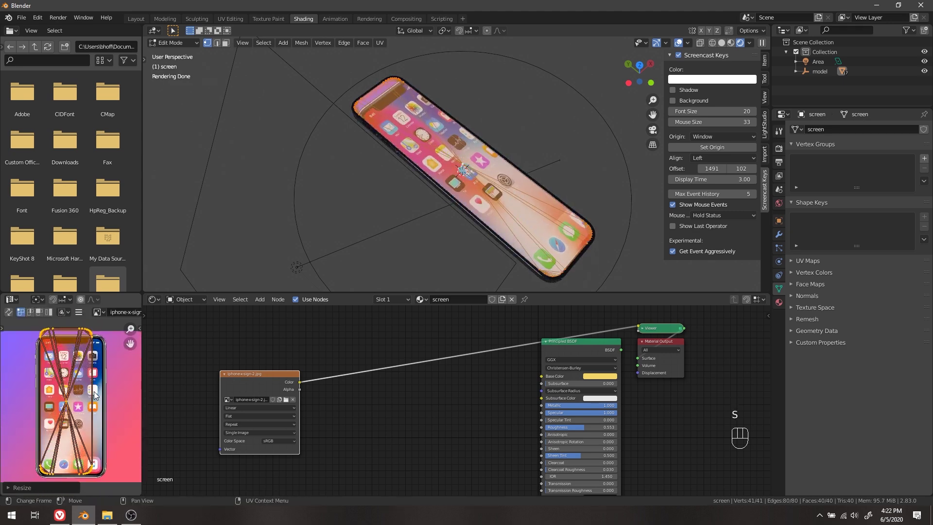
Step: Narrow the UV layout along X so it sits within the pictured phone's width
key("s")
key("x")
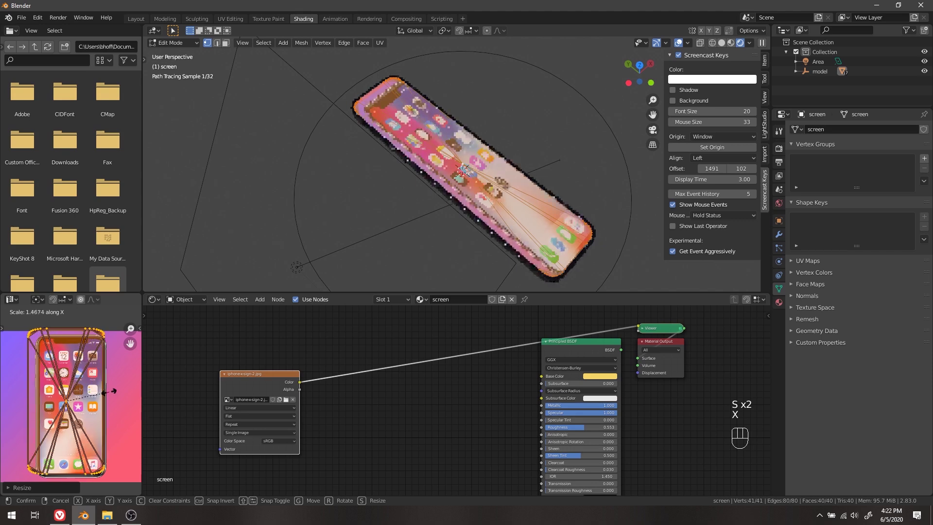
left_click(85, 398)
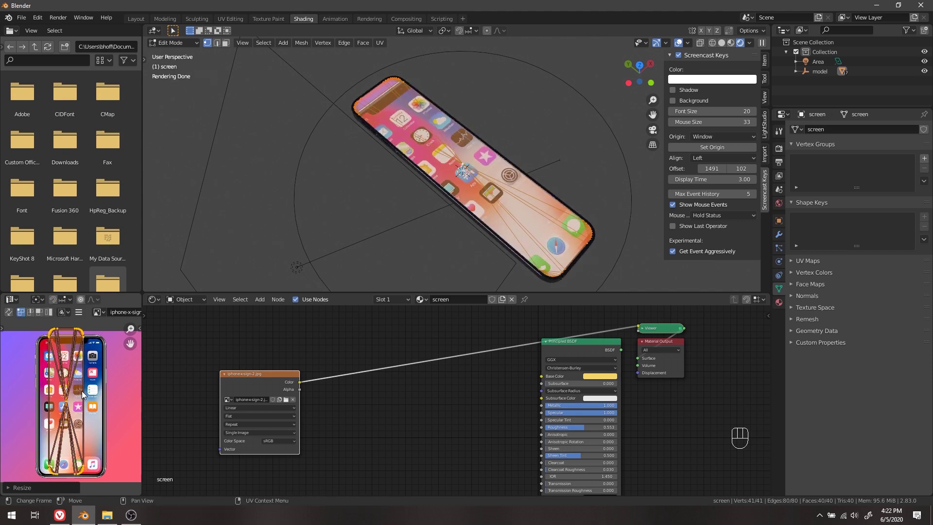
Step: Fine-tune the UV layout's size and position to fit inside the pictured phone's display, and return to Object Mode
key("g")
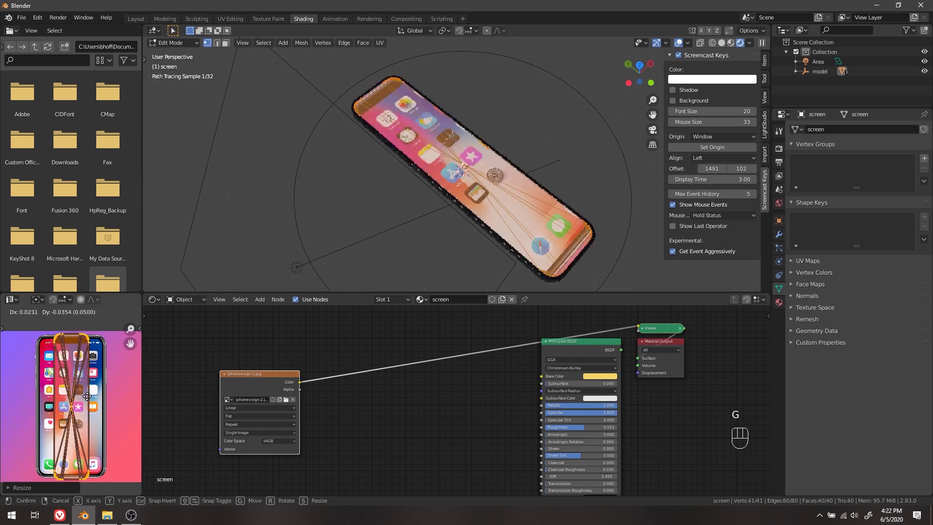
key("s")
key("g")
left_click(119, 385)
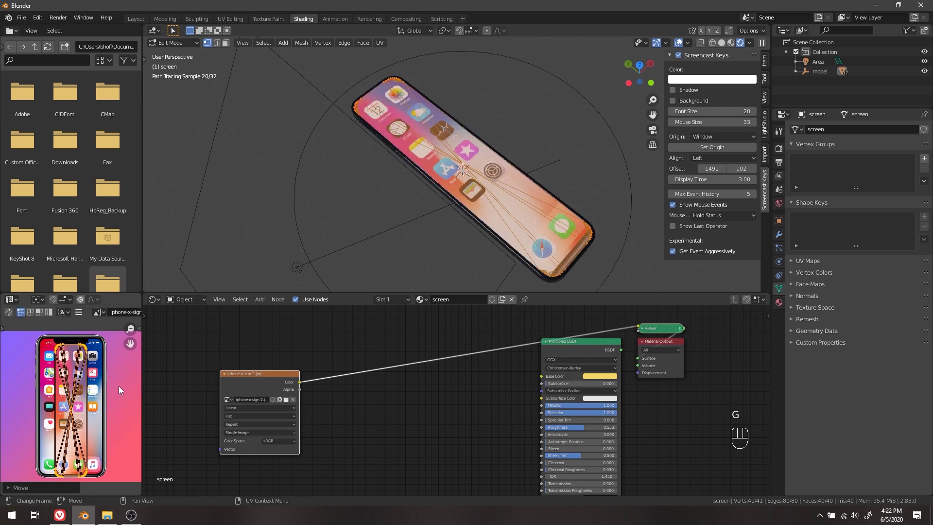
key("s")
key("g")
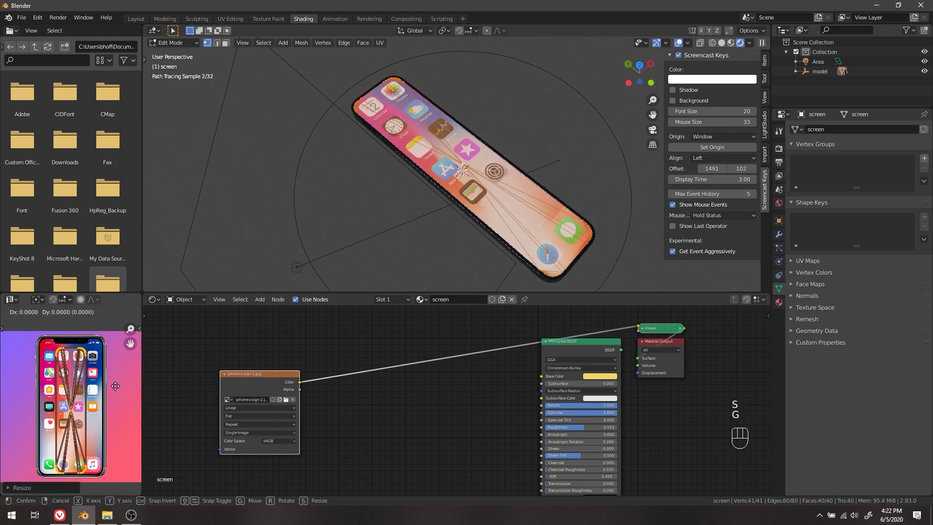
key("x")
key("y")
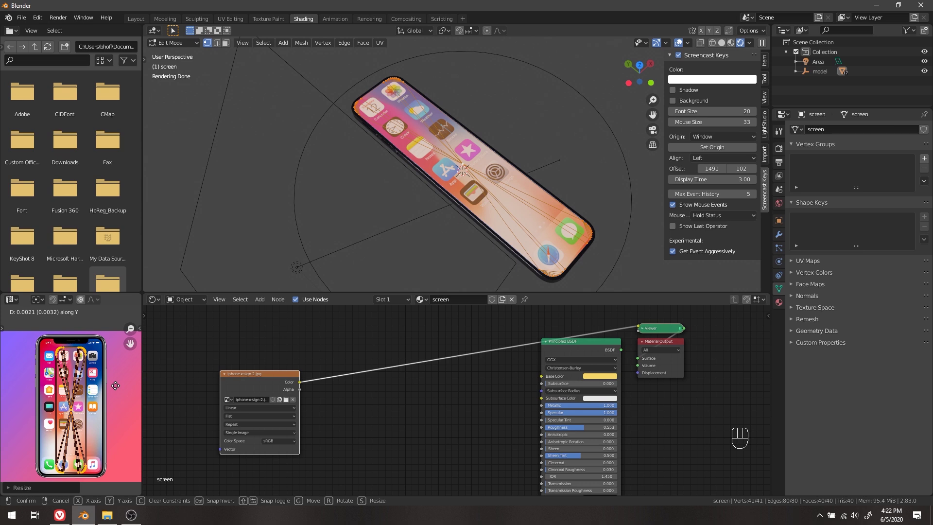
left_click(115, 386)
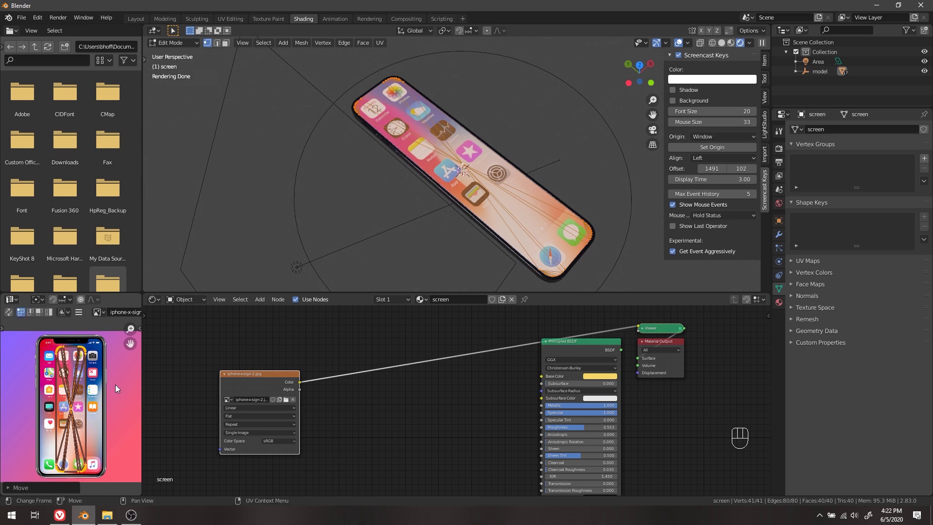
key("Tab")
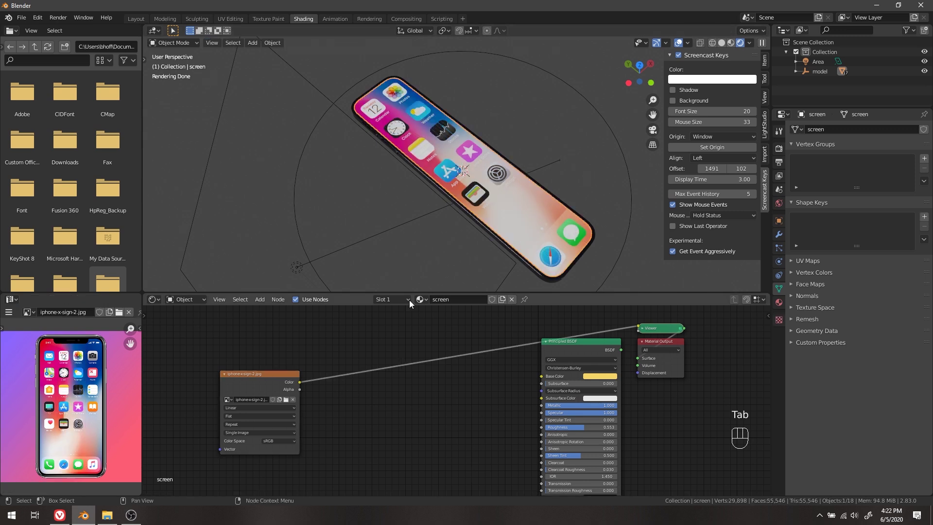
Step: Delete the Principled BSDF node from the screen material
left_click(560, 350)
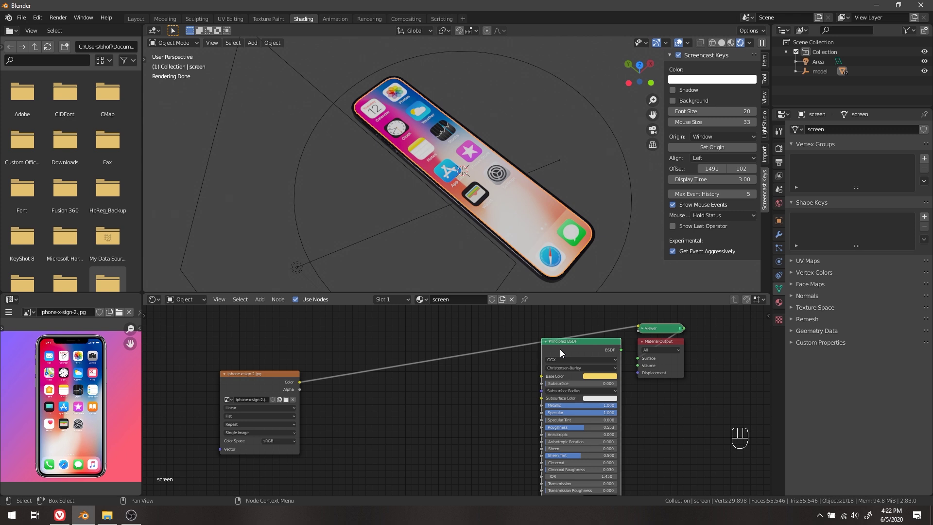
left_click_drag(554, 349, 477, 342)
key("x")
Step: Insert an Emission shader with strength 2 between the iphone-x-sign-2.jpg texture and the Material Output's surface
key("shift+a")
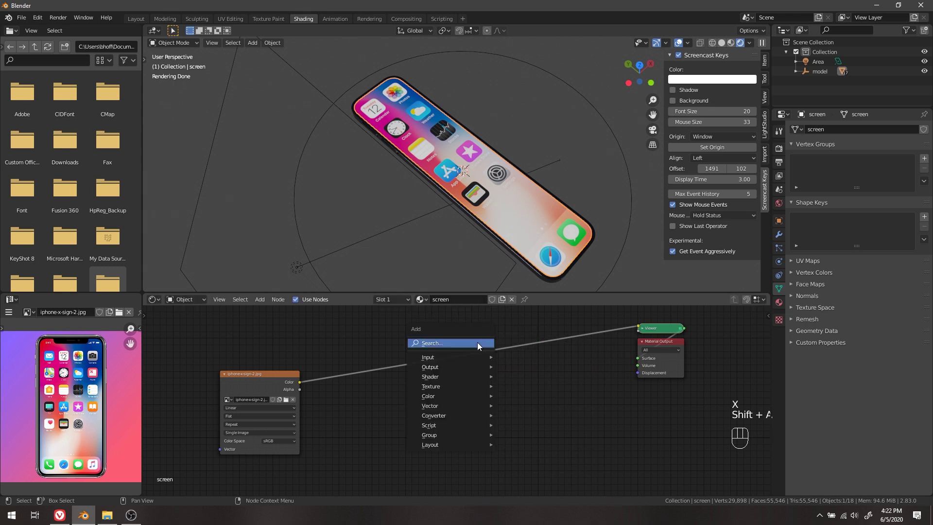
left_click(477, 342)
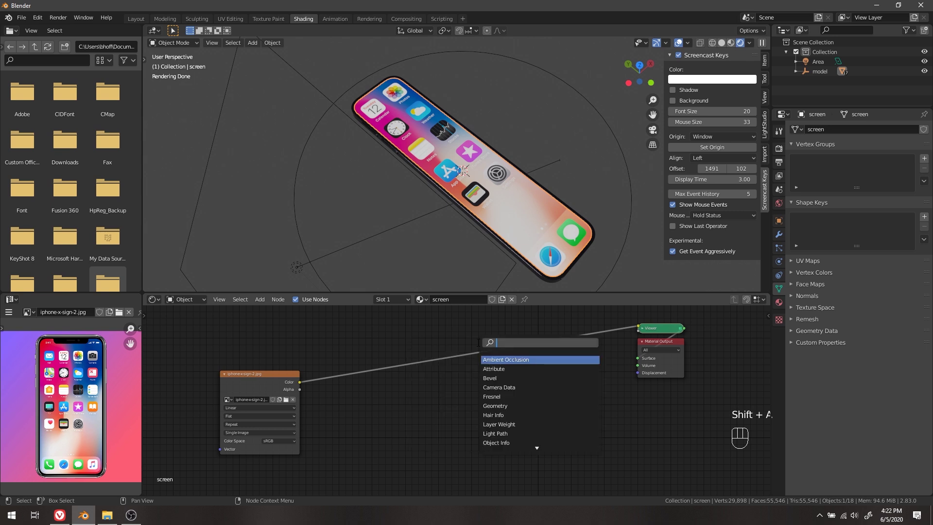
type("em")
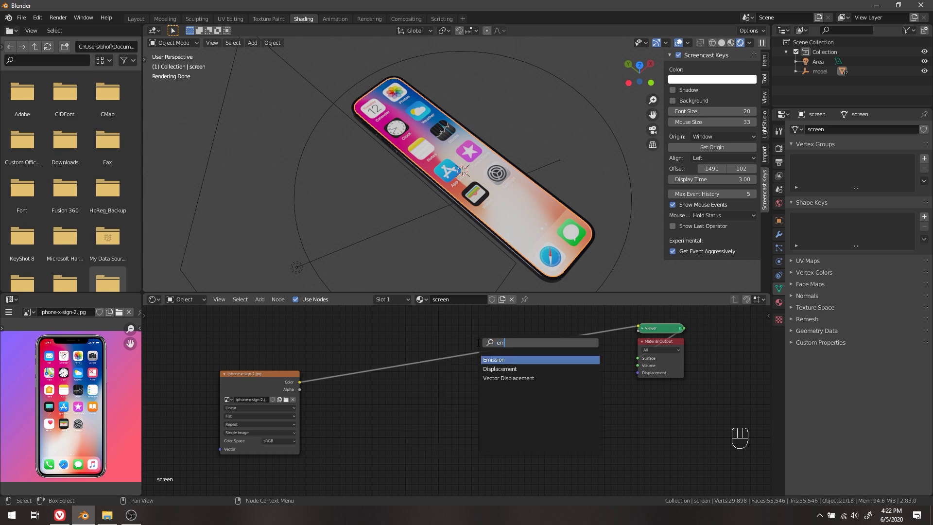
key("Return")
left_click(448, 339)
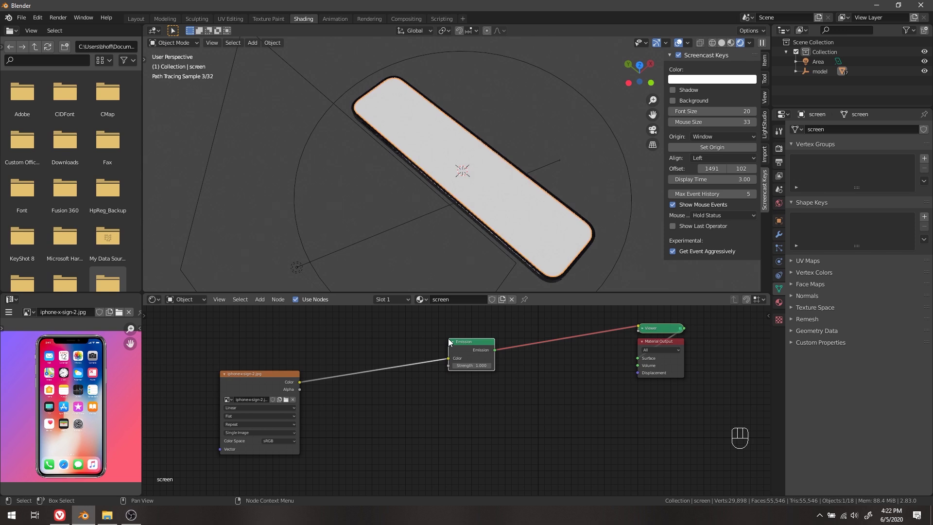
left_click(479, 347, "ctrl+shift")
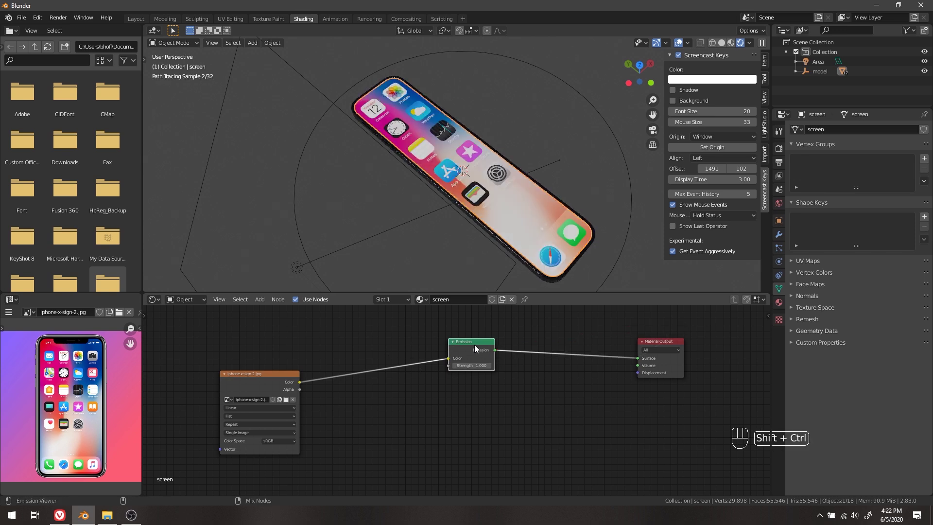
left_click(474, 365)
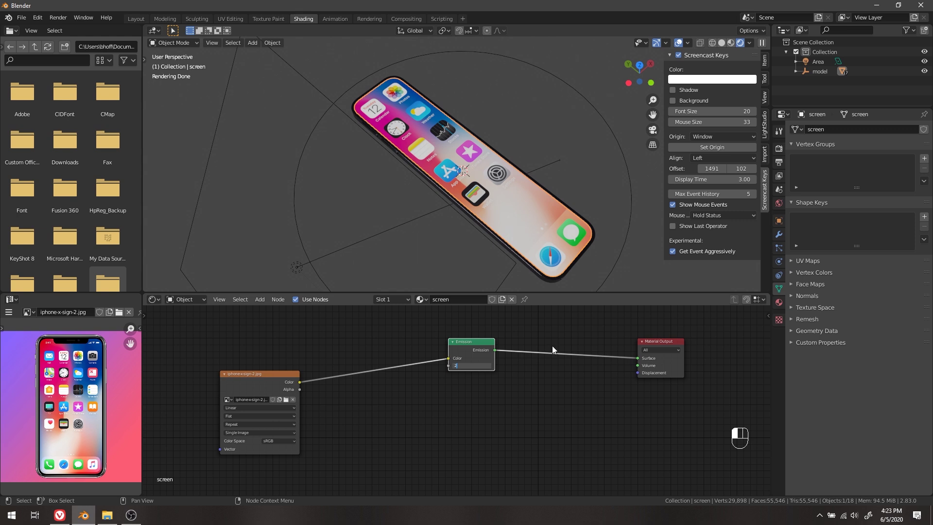
key("Return")
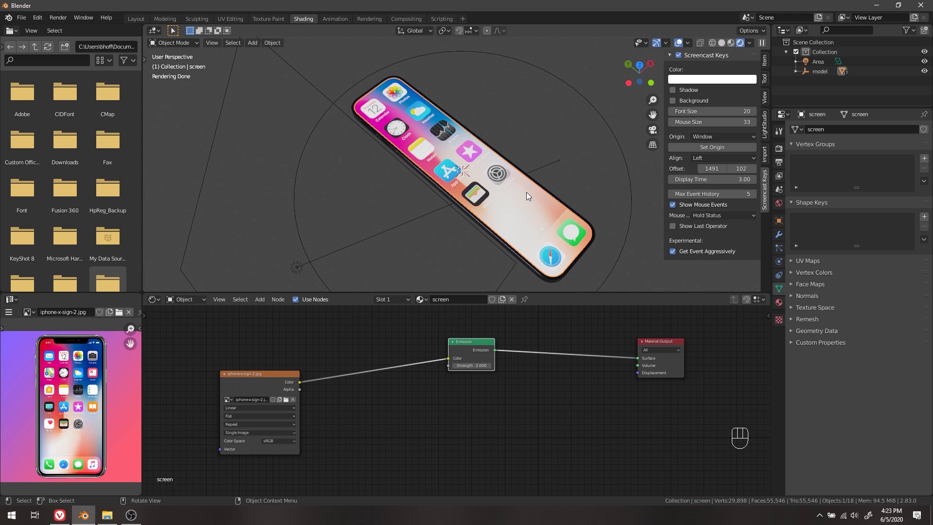
Step: Unhide and select the phone's glass panel, and reposition the Normal Map node beside its material's Principled BSDF
key("alt+h")
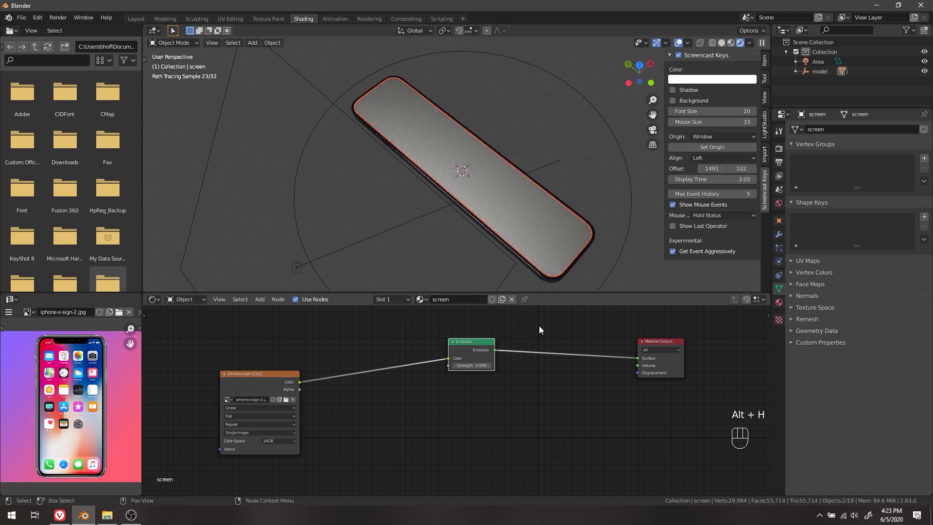
left_click(535, 229)
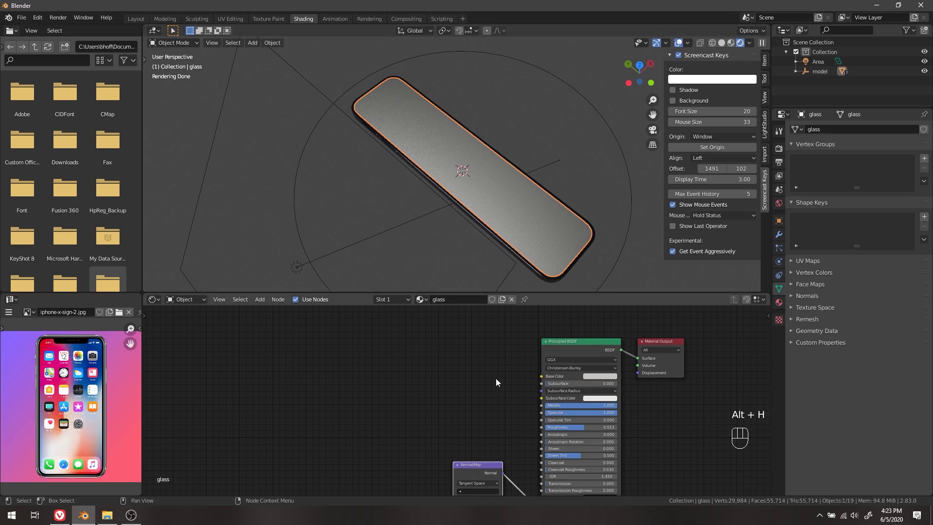
middle_click_drag(496, 378, 379, 359)
left_click_drag(370, 442, 320, 378)
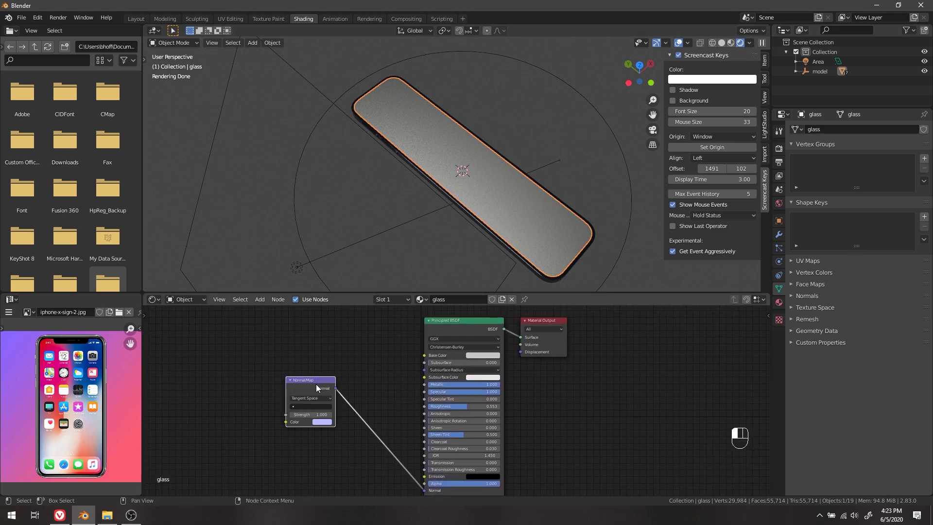
Step: Delete the Normal Map node and set the glass material's Principled BSDF to metallic 0 and transmission 1
key("x")
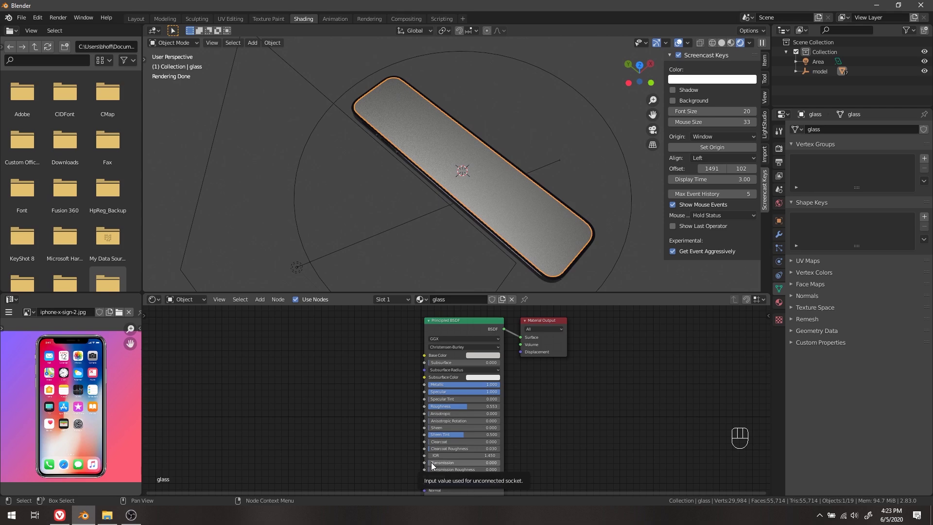
left_click_drag(432, 465, 501, 464)
left_click_drag(472, 387, 432, 386)
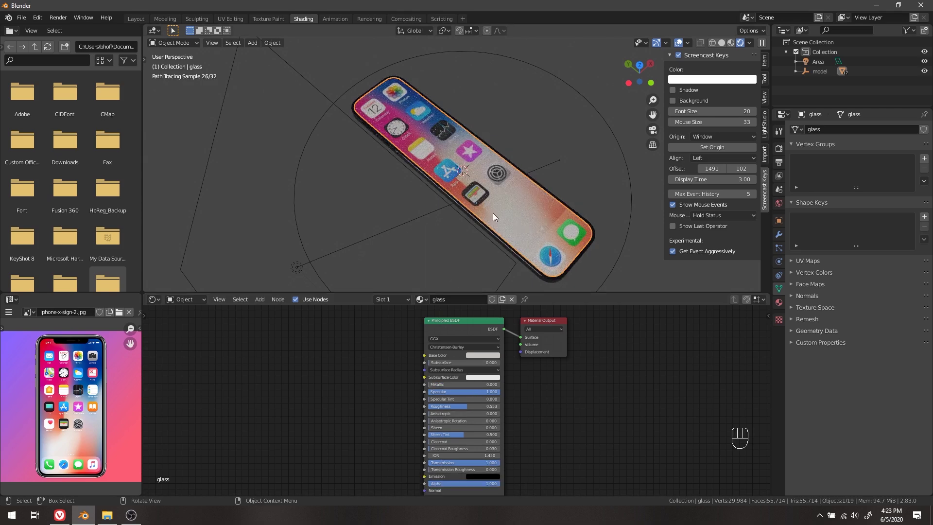
middle_click_drag(552, 202, 464, 185)
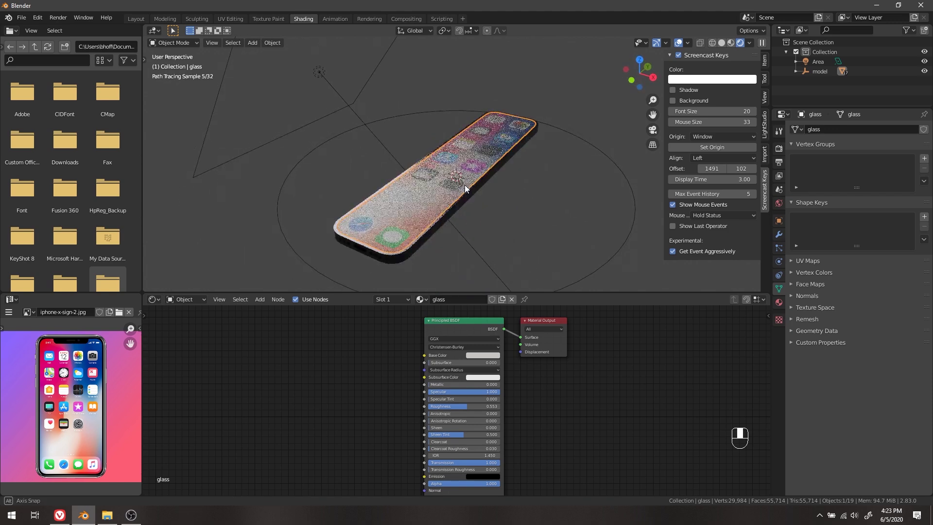
mouse_move(559, 138)
middle_mouse_down()
mouse_move(567, 176)
mouse_move(521, 152)
middle_mouse_up()
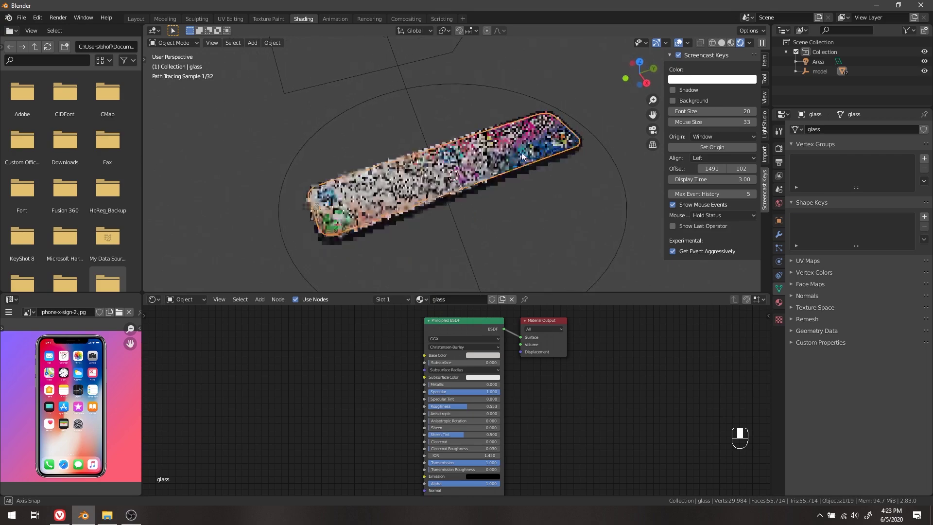
scroll(521, 152, "up", 4)
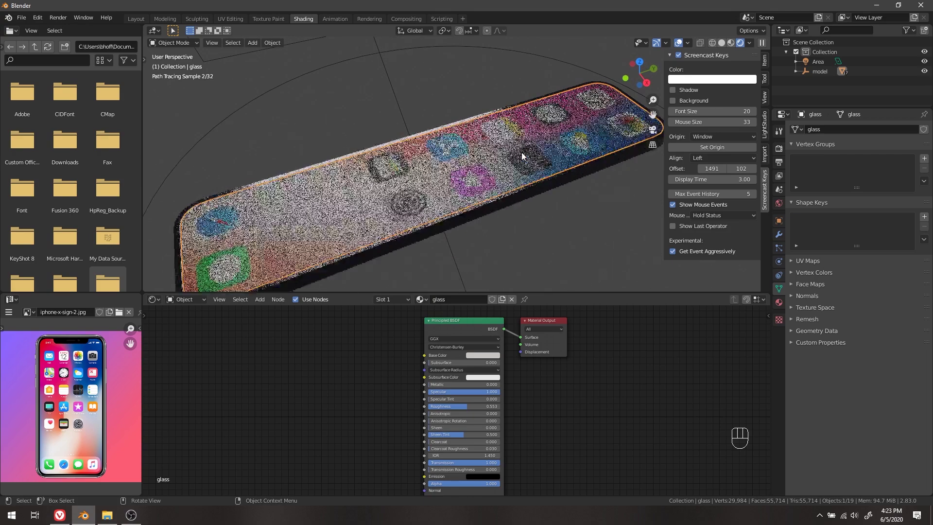
mouse_move(520, 152)
middle_mouse_down()
mouse_move(512, 176)
mouse_move(536, 167)
mouse_move(506, 167)
mouse_move(498, 206)
middle_mouse_up()
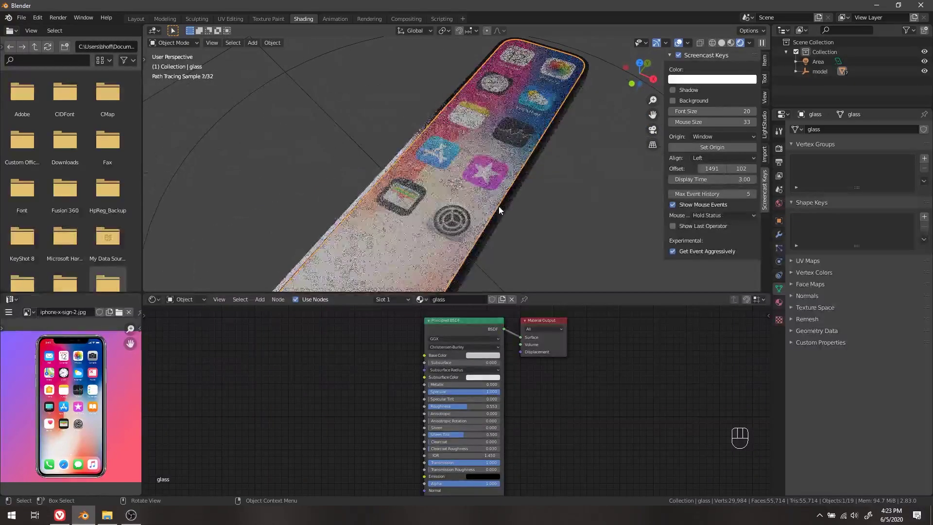
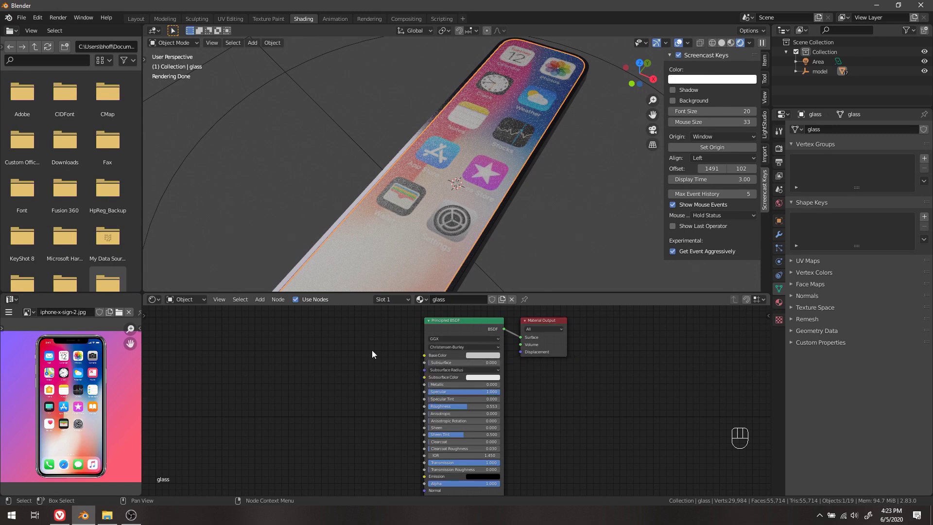
Step: Add a Transparent BSDF to the glass material and connect it to the Material Output's surface
middle_click_drag(372, 351, 481, 408)
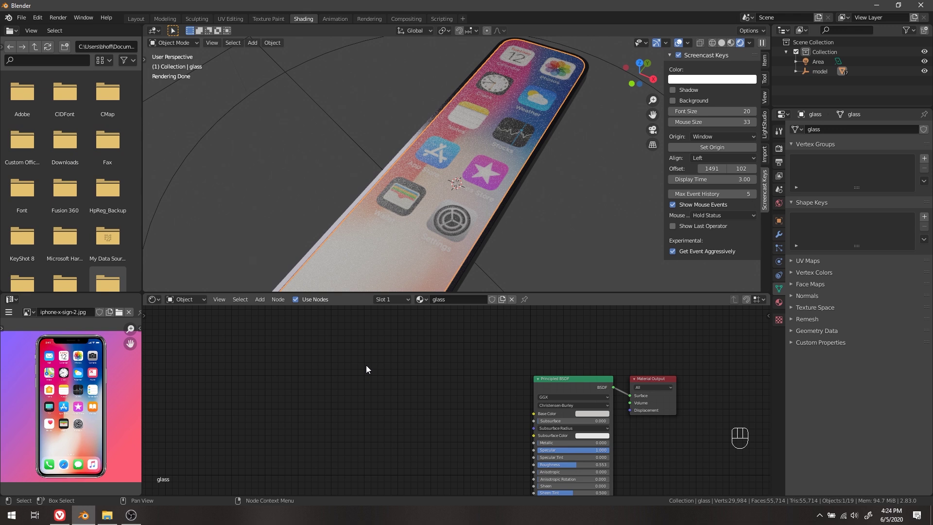
key("shift+a")
type("tra")
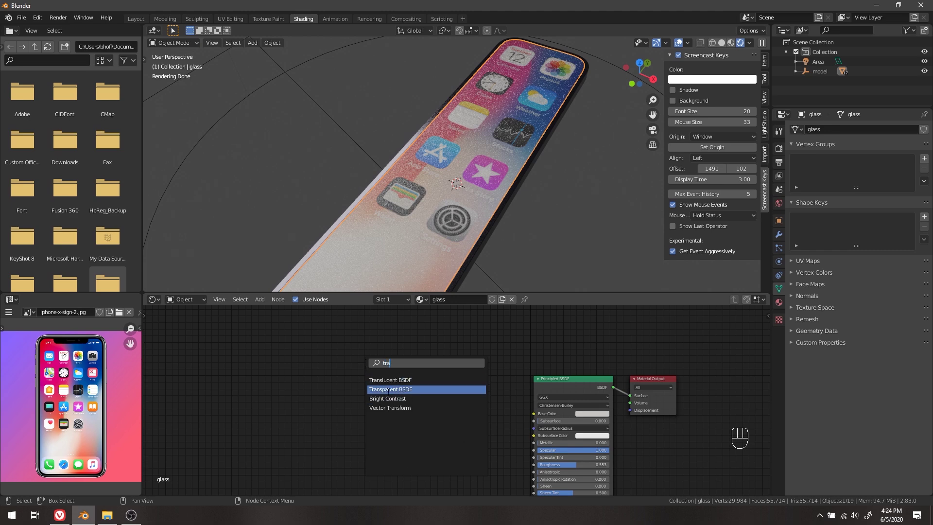
left_click(390, 389)
left_click(240, 375)
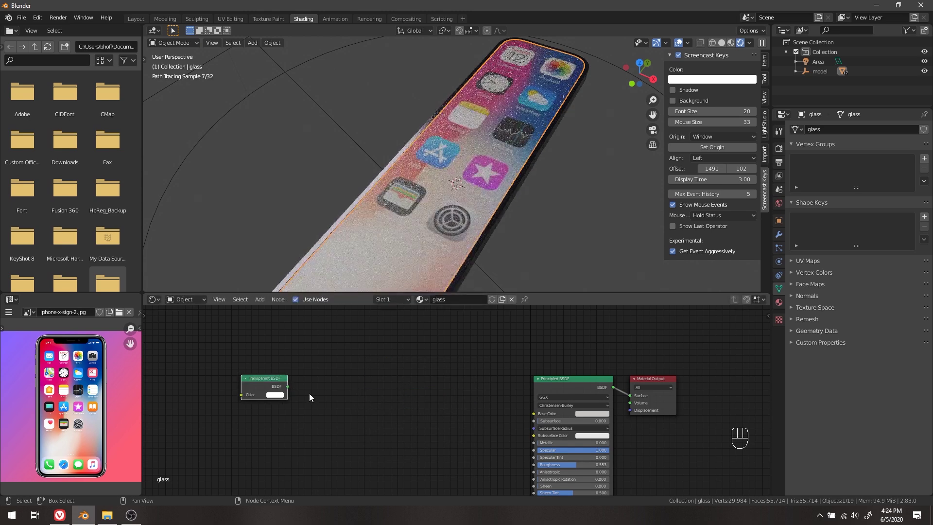
left_click(272, 382, "ctrl+shift")
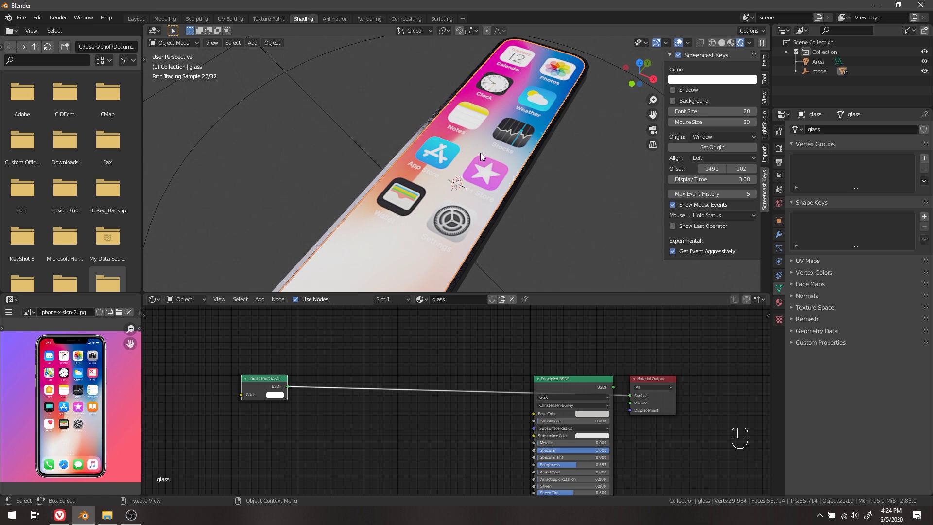
Step: Add a Glossy BSDF below the Transparent BSDF, route it to the Material Output and set its roughness to 0
key("shift+a")
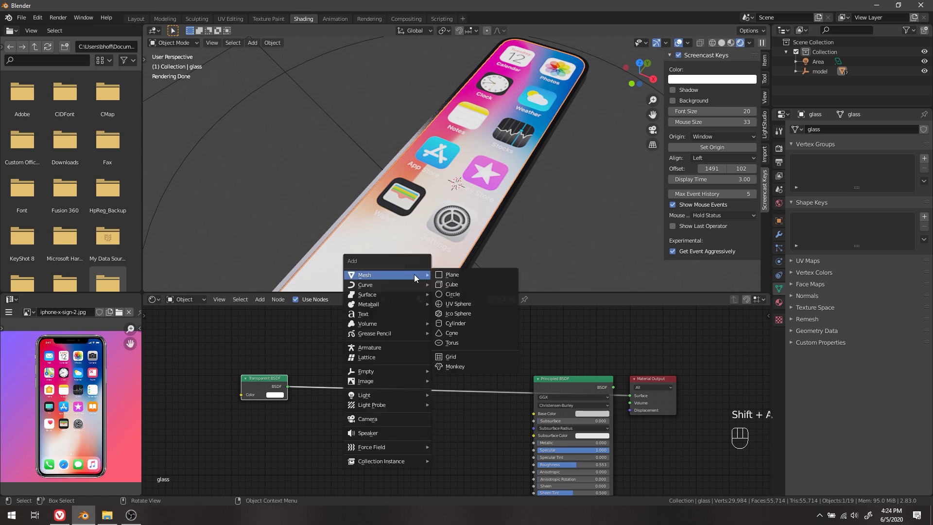
left_click(250, 355)
key("shift+a")
left_click(322, 358)
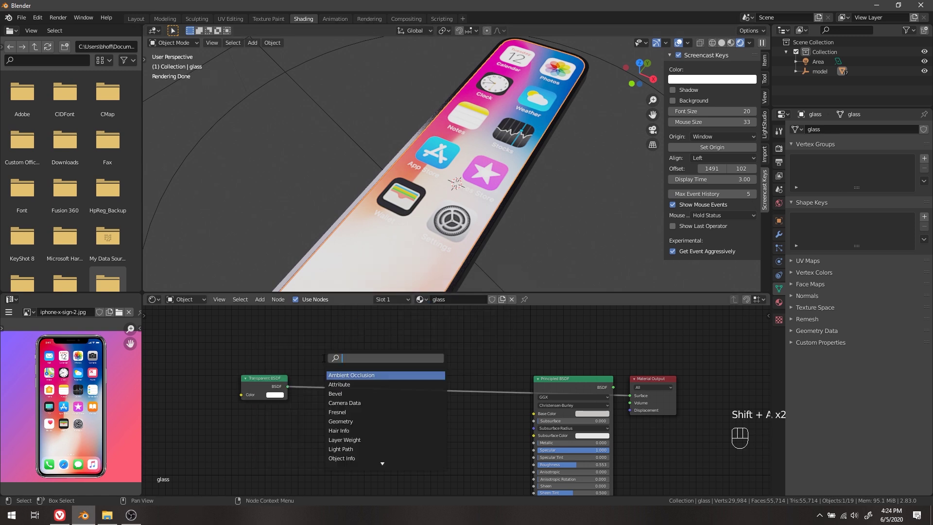
type("glod")
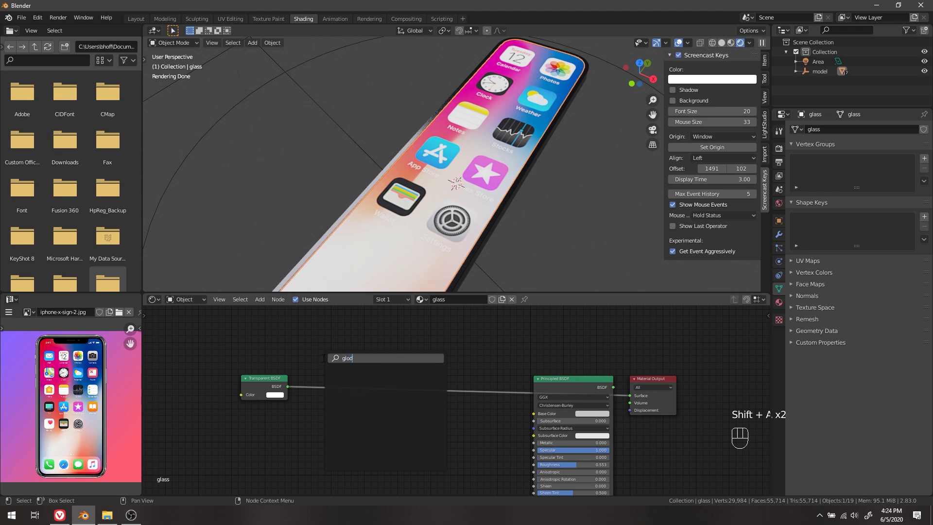
key("BackSpace")
left_click(348, 375)
left_click(311, 426)
left_click(317, 431, "ctrl+shift")
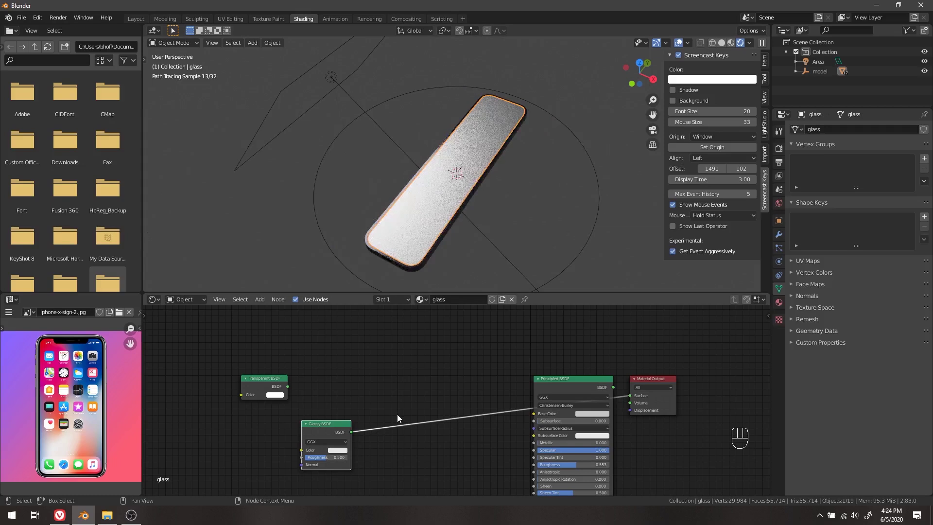
left_click_drag(332, 458, 305, 457)
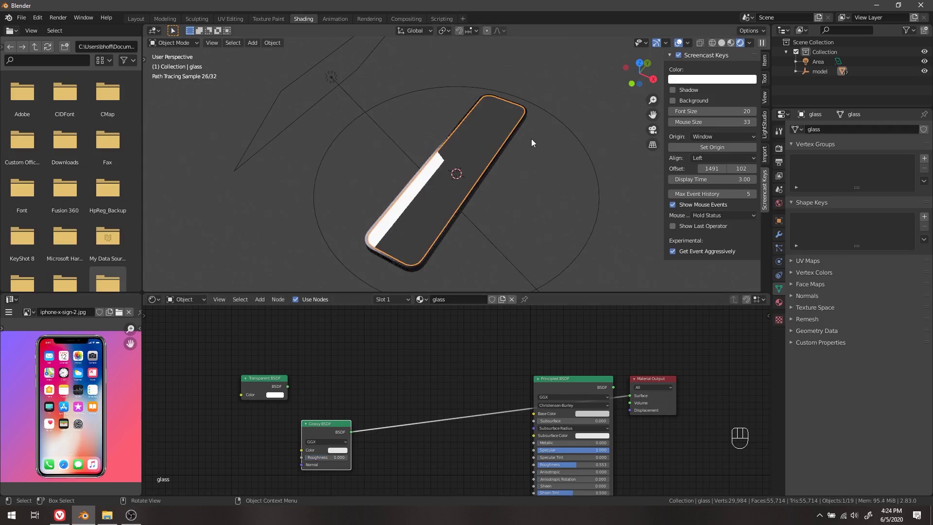
middle_click_drag(597, 211, 525, 262)
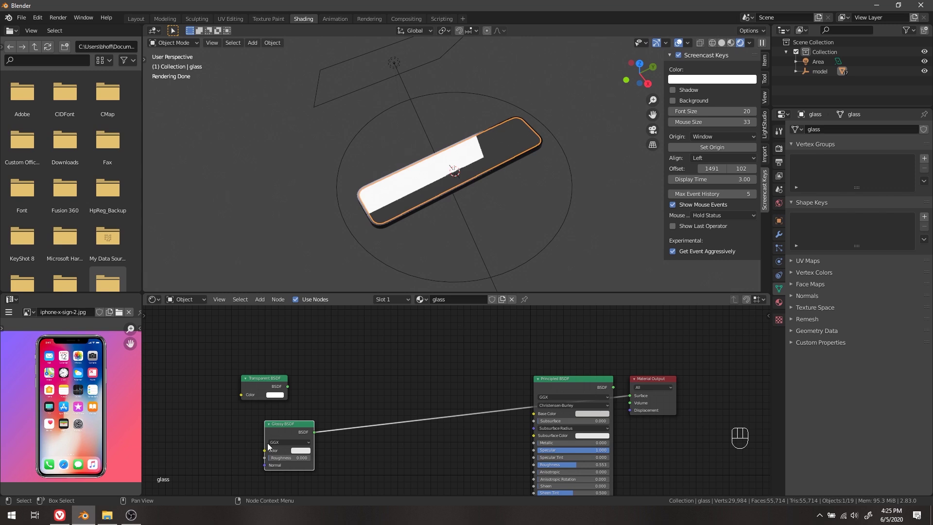
Step: Combine the Transparent and Glossy shaders through a Mix Shader into the Material Output, and add a Layer Weight node above them
left_click_drag(268, 442, 243, 432)
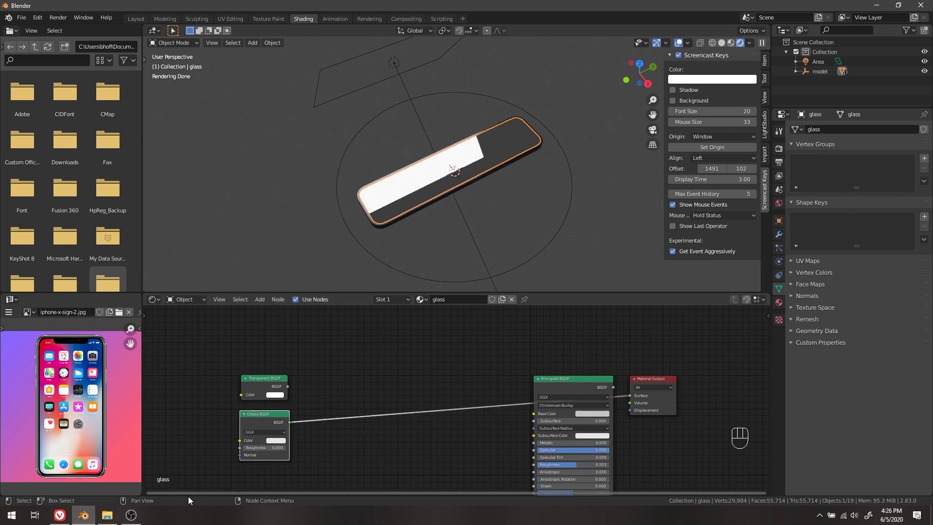
key("shift+a")
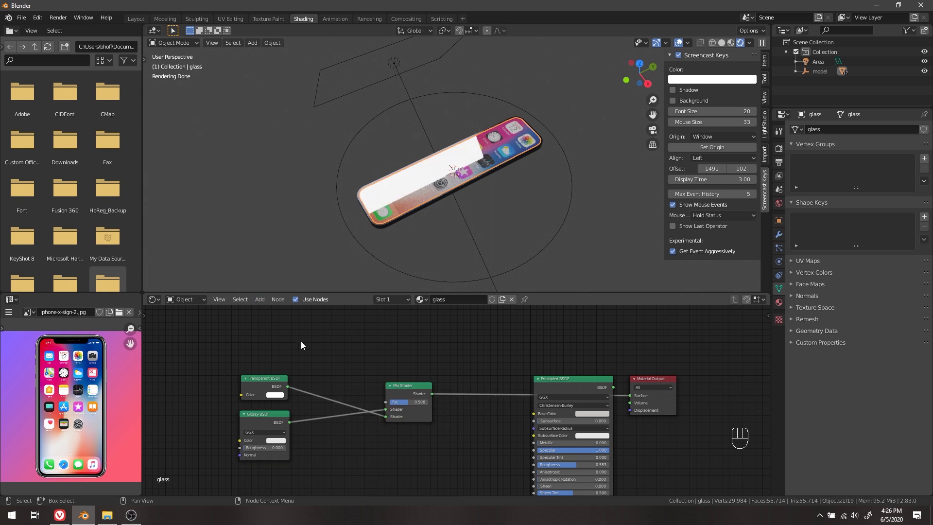
key("shift+a")
left_click(301, 344)
type("lay")
key("Return")
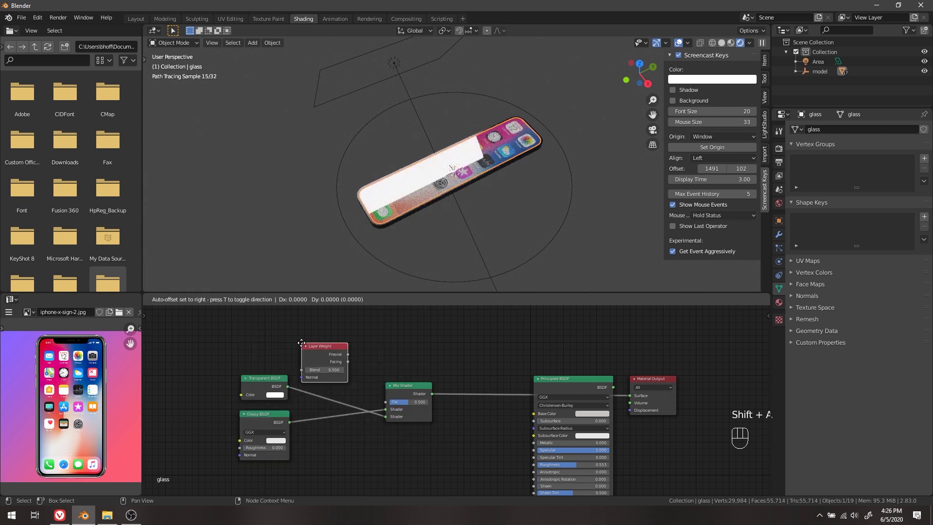
left_click(334, 349)
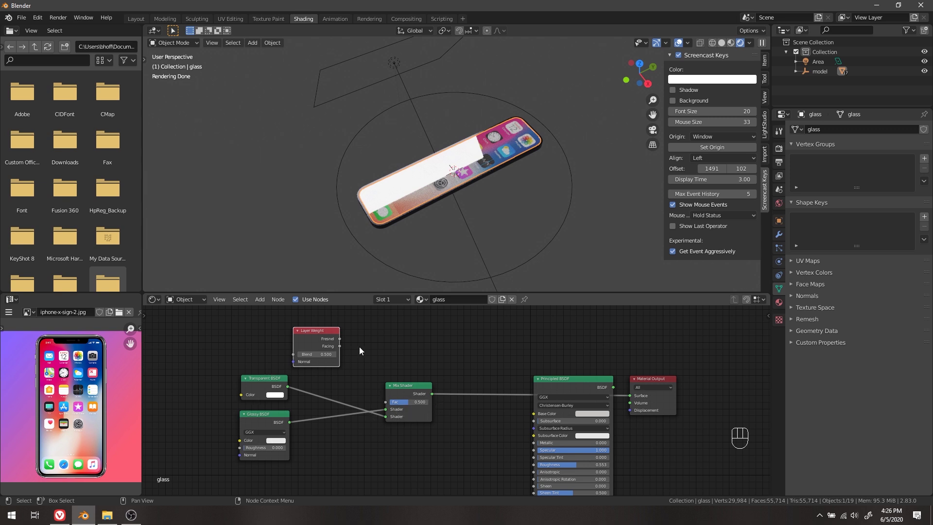
Step: Preview the Layer Weight node's Fresnel and Facing outputs on the glass panel from different angles
left_click(310, 334, "ctrl+shift")
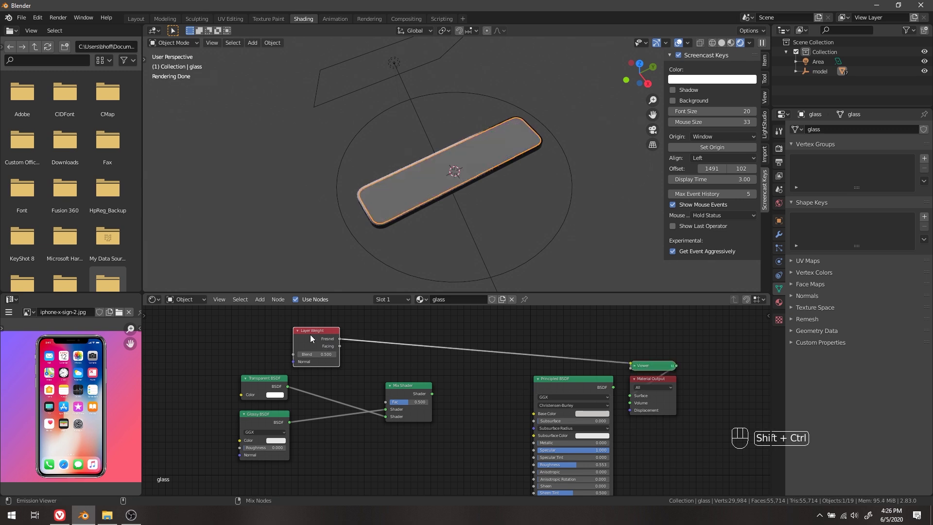
left_click(312, 334, "ctrl+shift")
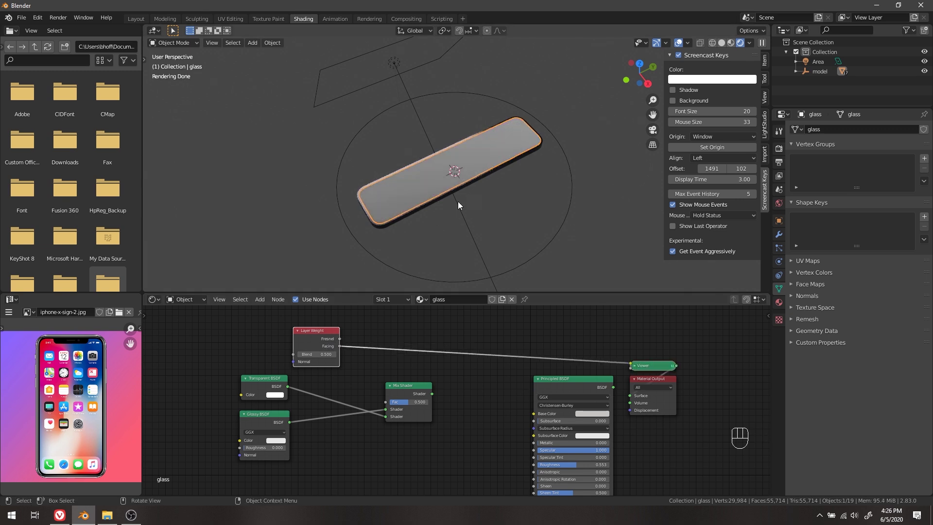
middle_click_drag(453, 208, 531, 208)
scroll(469, 238, "up", 5)
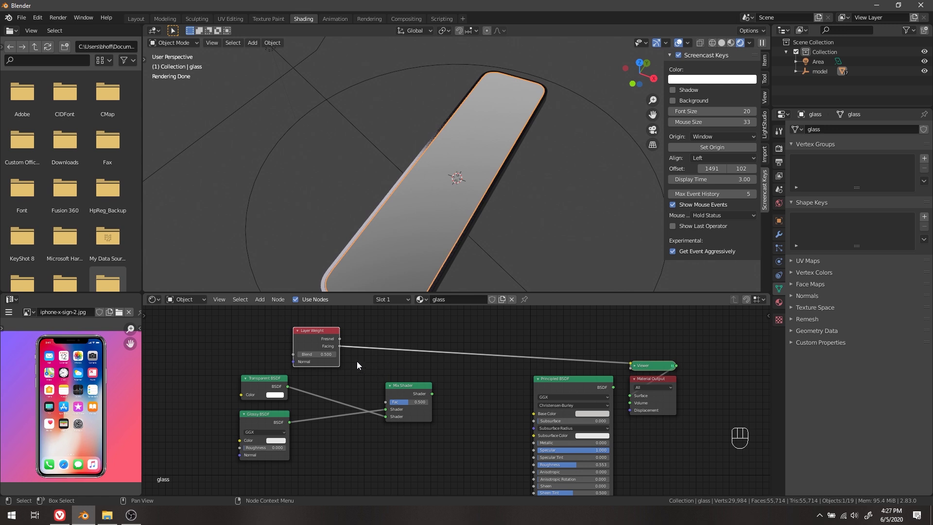
Step: Connect the Layer Weight's Facing output to the Mix Shader's factor and route the Mix Shader back to the Material Output
left_click_drag(339, 346, 352, 355)
left_click_drag(387, 407, 386, 401)
left_click_drag(340, 345, 387, 406)
left_click(416, 394, "ctrl+shift")
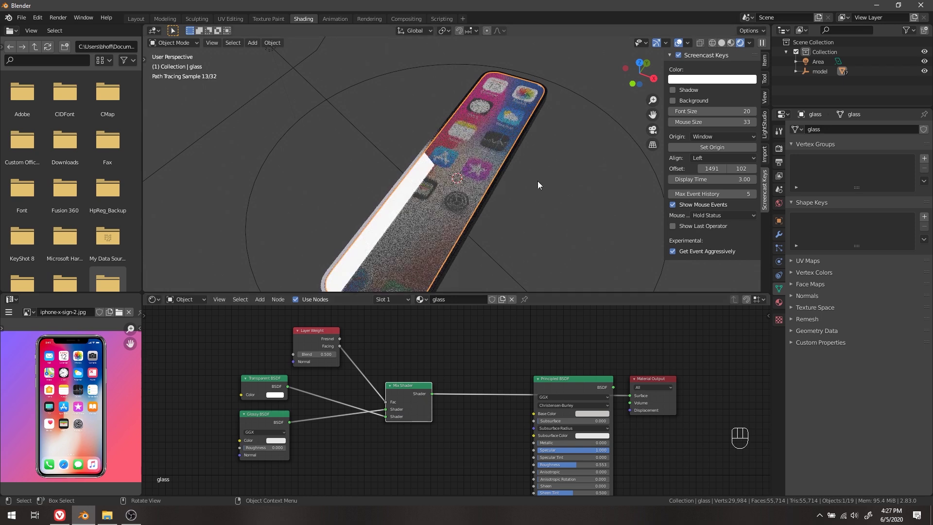
Step: Try a different blend on the Layer Weight node, and set it back to 0.5
mouse_move(552, 226)
middle_mouse_down()
mouse_move(495, 191)
mouse_move(491, 220)
middle_mouse_up()
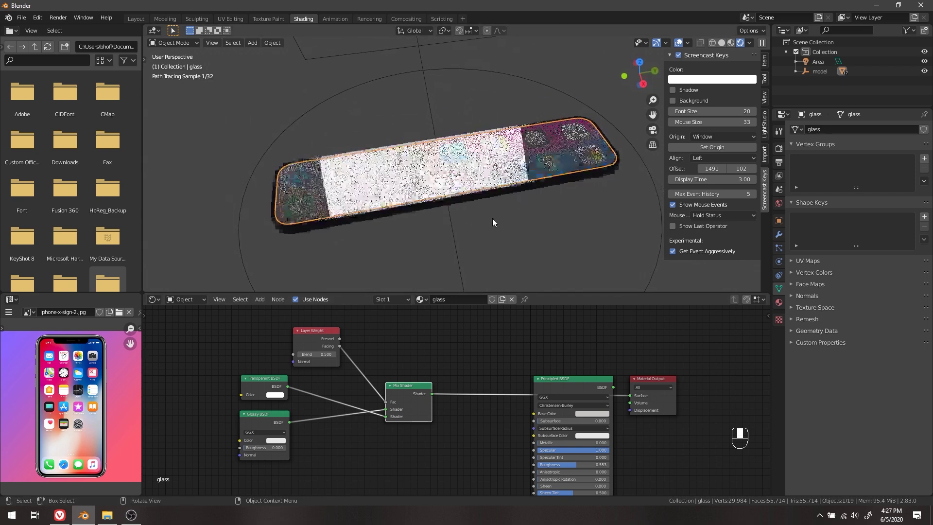
left_click_drag(313, 354, 355, 354)
left_click(321, 354)
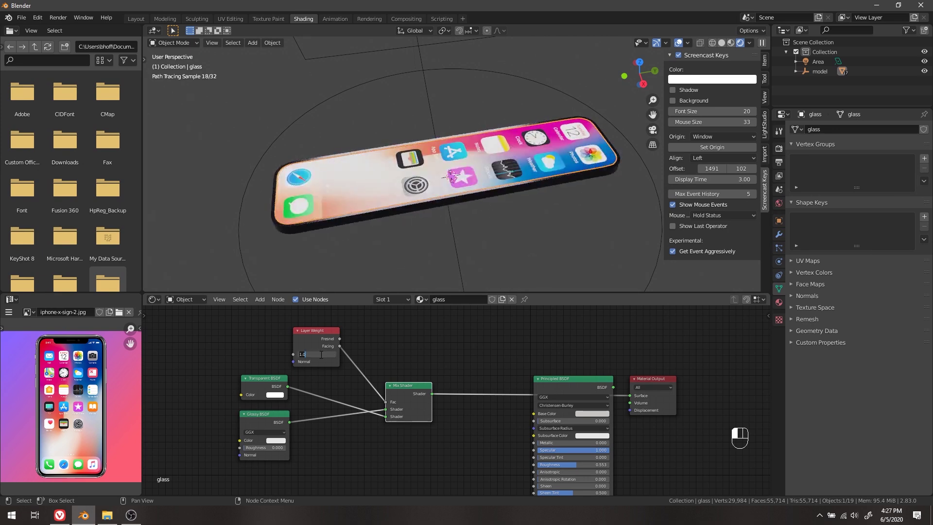
type("0.5")
key("Return")
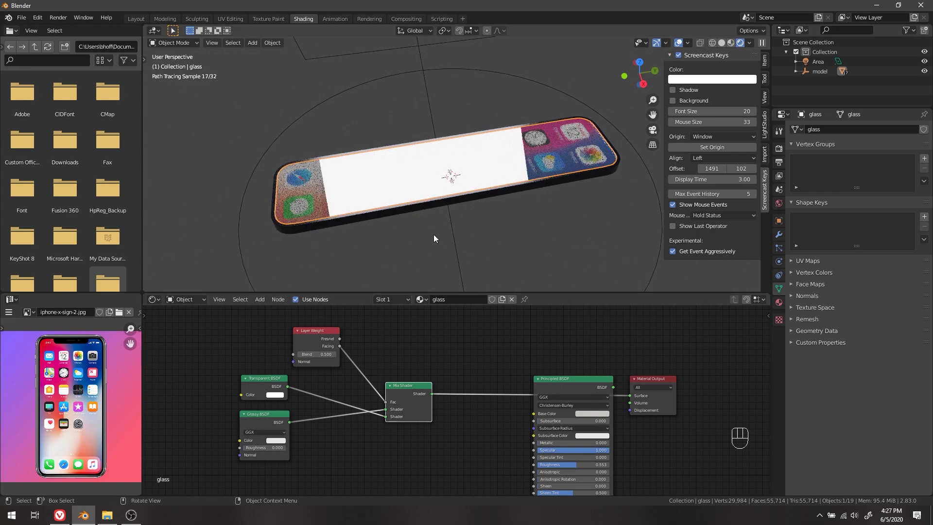
Step: Swap the Mix Shader's inputs so the Transparent BSDF feeds the first shader socket and the Glossy BSDF the second
middle_click_drag(404, 218, 566, 228)
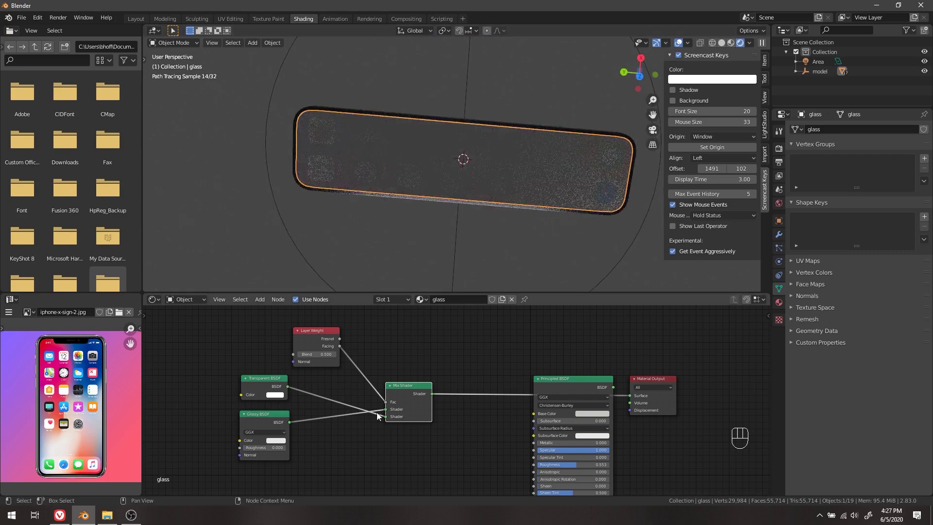
left_click_drag(389, 417, 384, 409)
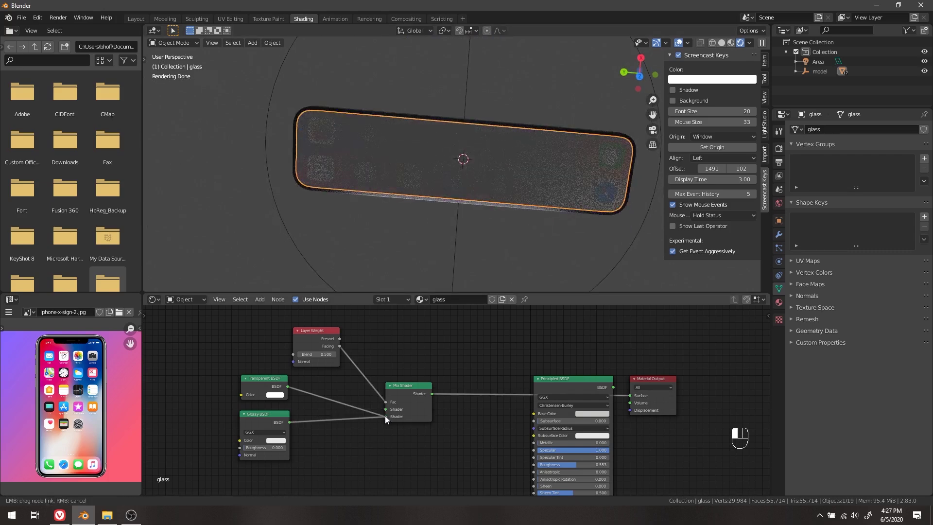
middle_click_drag(486, 170, 313, 88)
middle_click_drag(312, 76, 347, 142)
Step: Delete the disconnected Principled BSDF node from the glass material
left_click(568, 384)
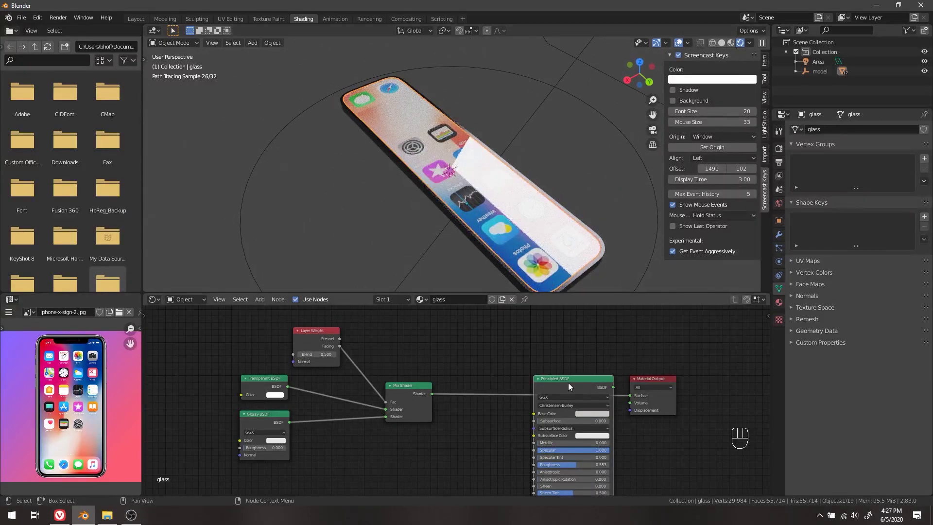
key("x")
scroll(529, 234, "down", 3)
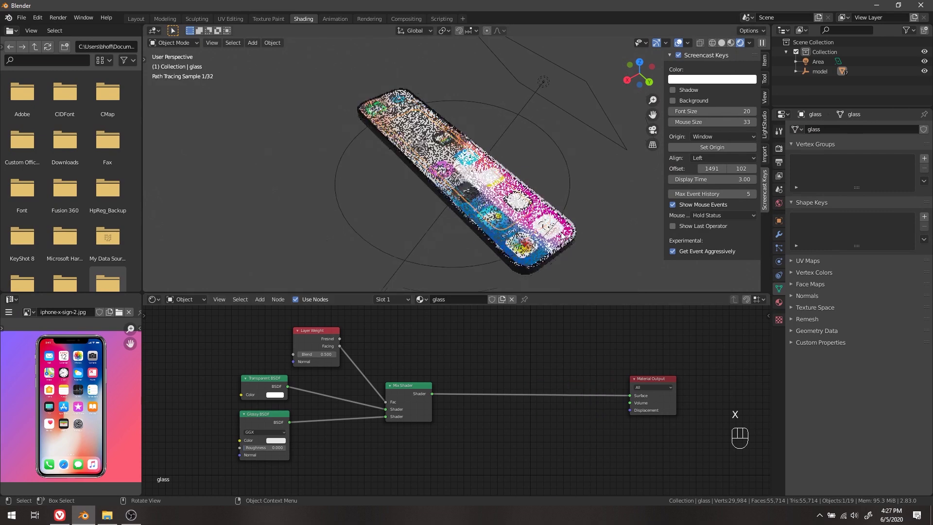
Step: Hide the phone's emissive screen beneath the glass and select the glass panel
middle_click_drag(465, 235, 632, 258)
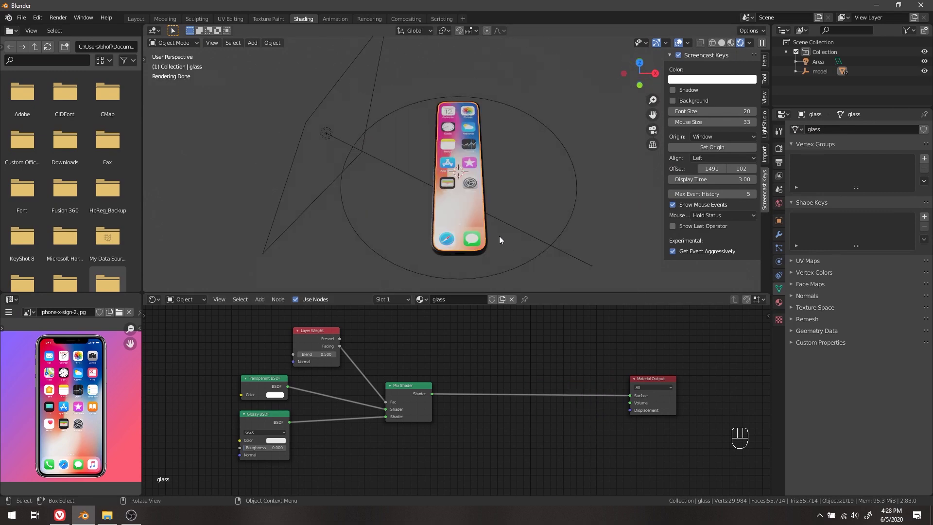
scroll(498, 236, "up", 5)
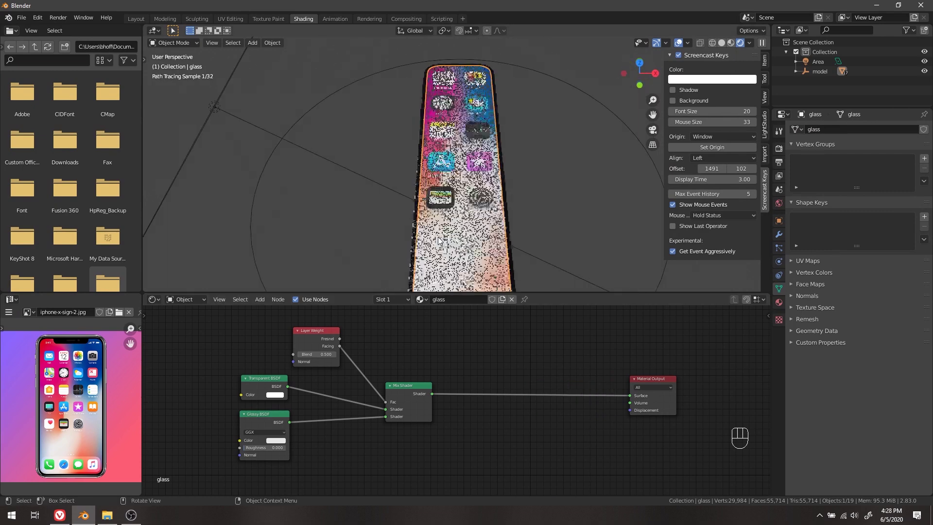
left_click(486, 214)
key("h")
left_click(489, 211)
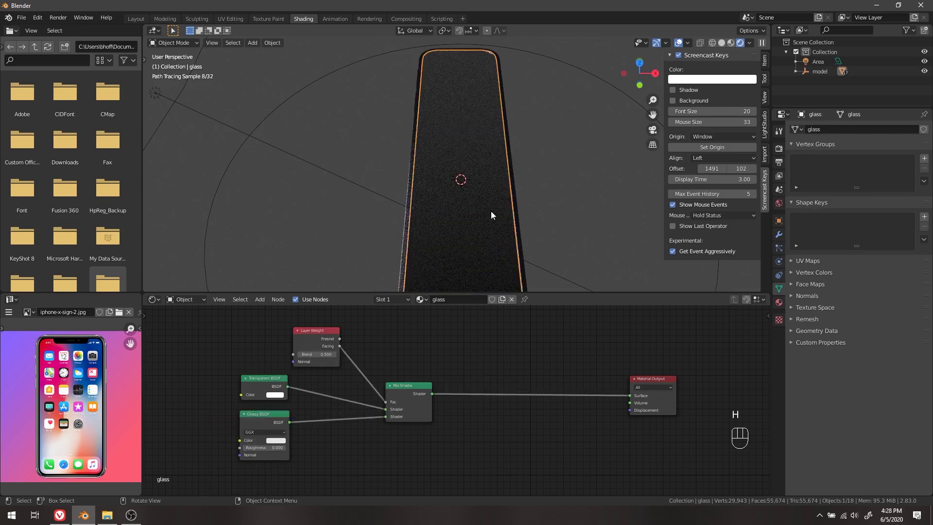
Step: Hide the glass panel and select the gasket body around the phone's screen
key("h")
middle_click_drag(496, 211, 567, 168)
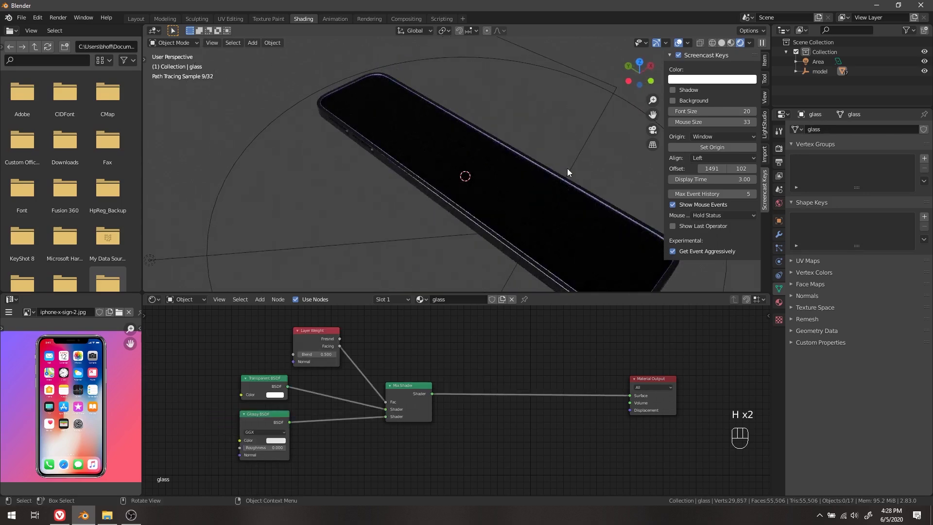
scroll(567, 168, "up", 3)
left_click(582, 141)
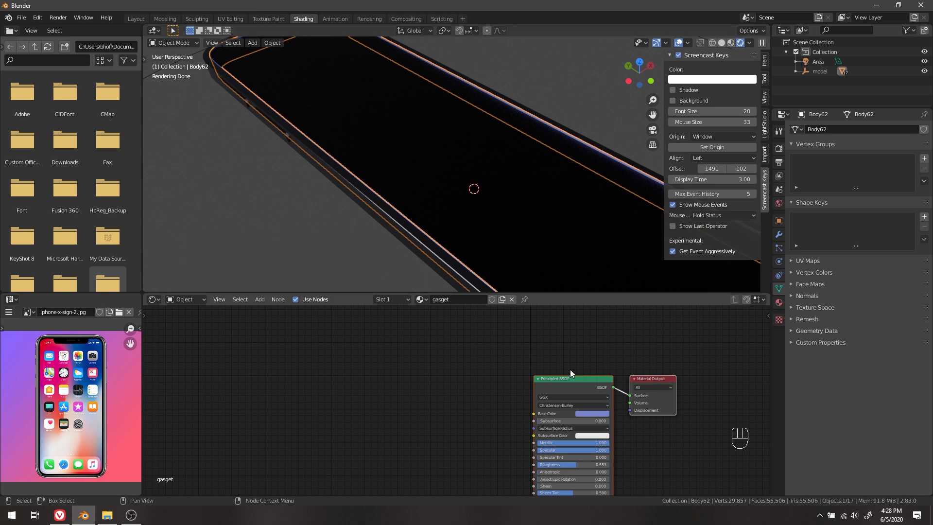
Step: Darken the gasket material's base color to a near-black blue and set its metallic to 0
left_click(586, 414)
left_click(632, 355)
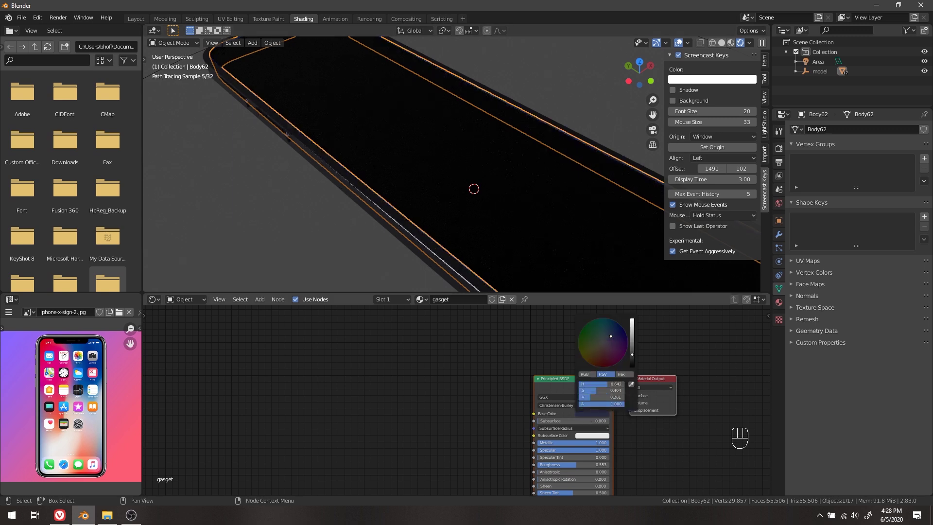
left_click_drag(632, 354, 632, 359)
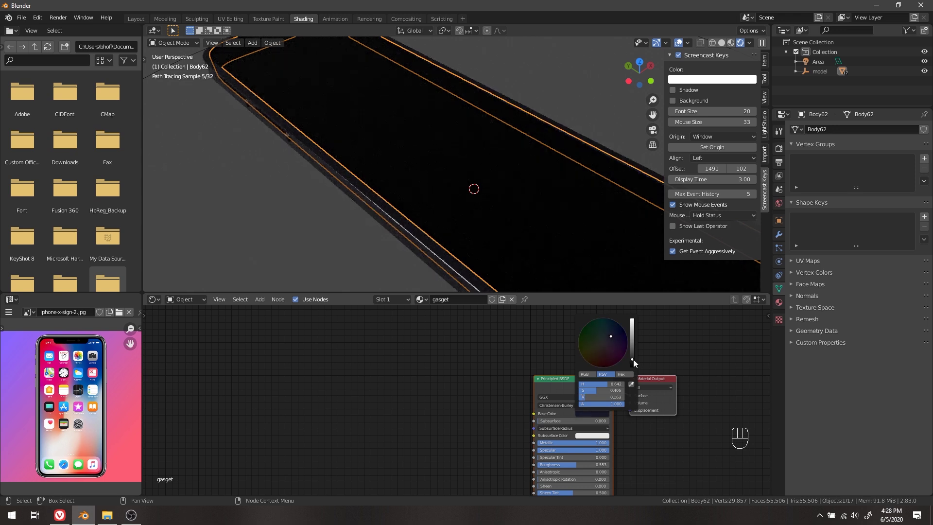
left_click_drag(590, 443, 518, 442)
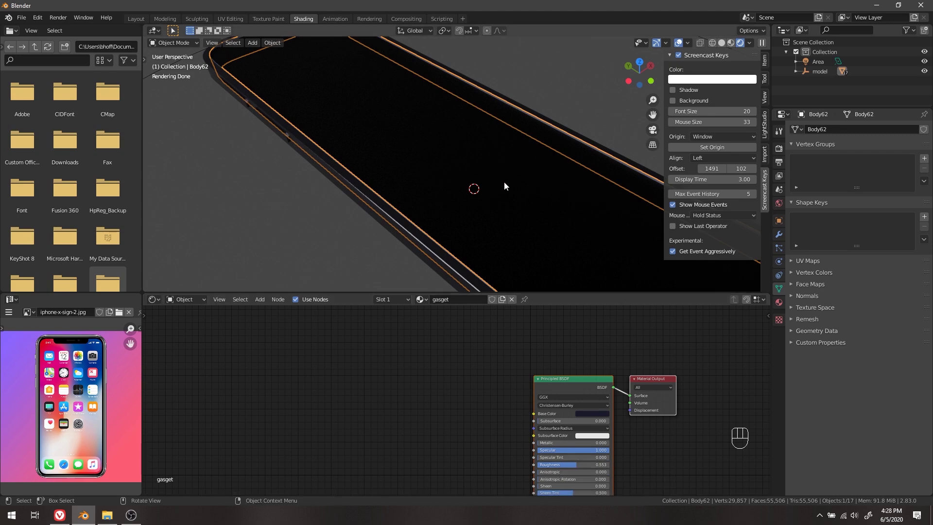
Step: Unhide all hidden objects so the glass and the emissive screen return
middle_click_drag(508, 177, 401, 155)
scroll(295, 197, "down", 4)
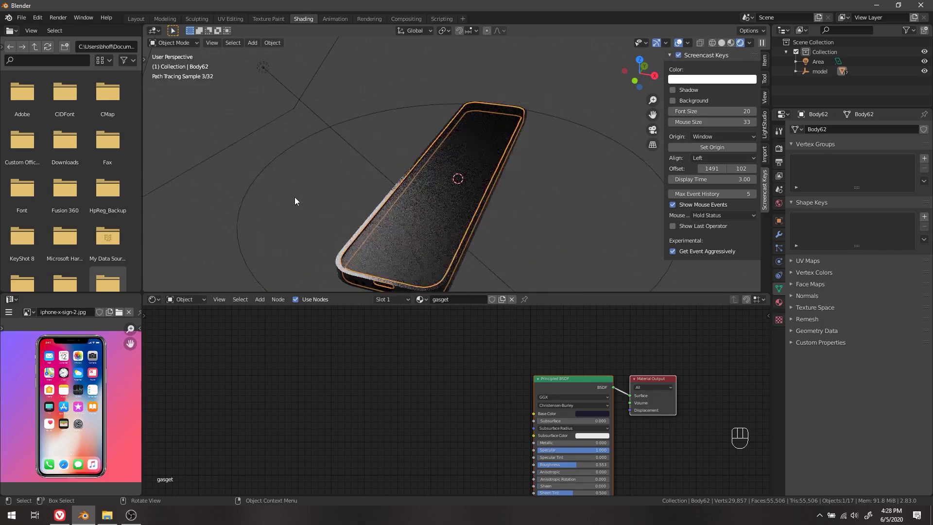
key("alt+h")
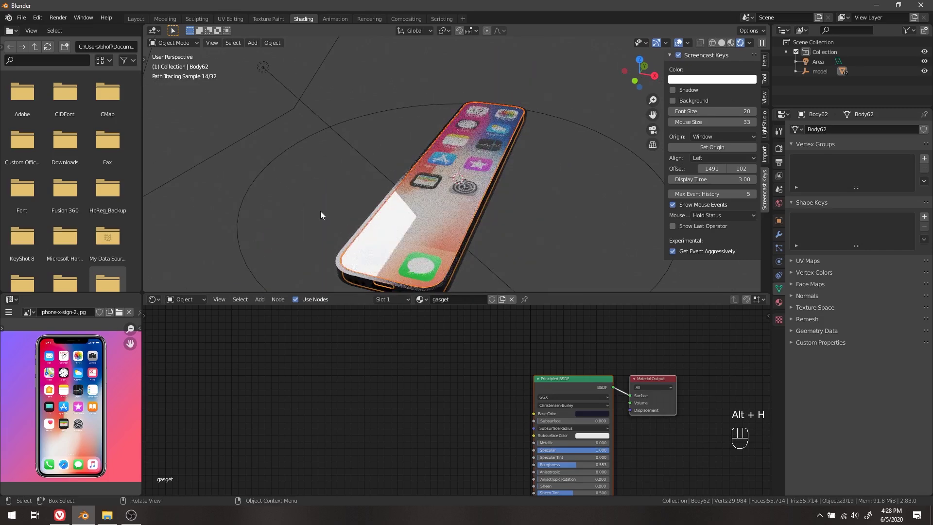
Step: Select the first round speaker-hole mesh on the phone's bottom edge, beneath the aluminum body
mouse_move(405, 270)
middle_mouse_down()
mouse_move(390, 245)
mouse_move(424, 217)
middle_mouse_up()
scroll(567, 129, "up", 5)
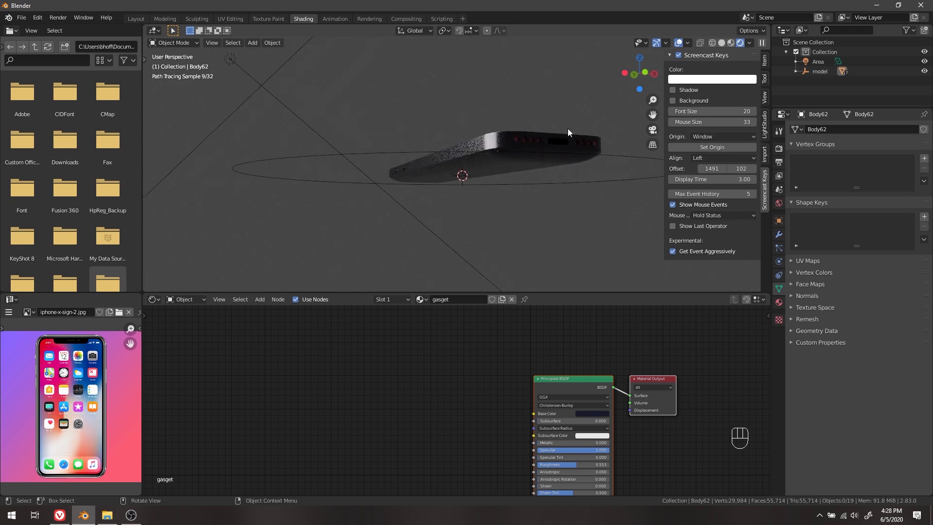
scroll(563, 159, "down", 3)
mouse_move(553, 162)
middle_mouse_down("shift")
mouse_move(515, 167)
mouse_move(535, 168)
middle_mouse_up("shift")
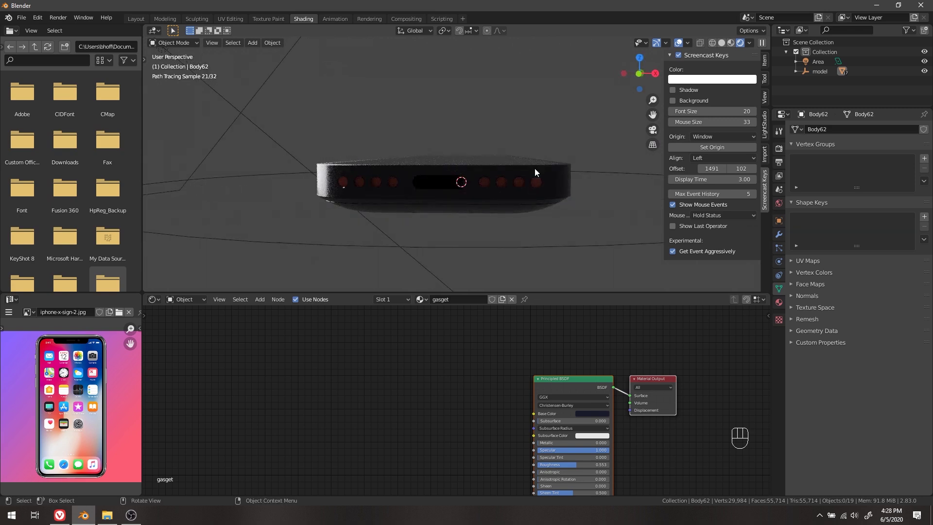
left_click(344, 184)
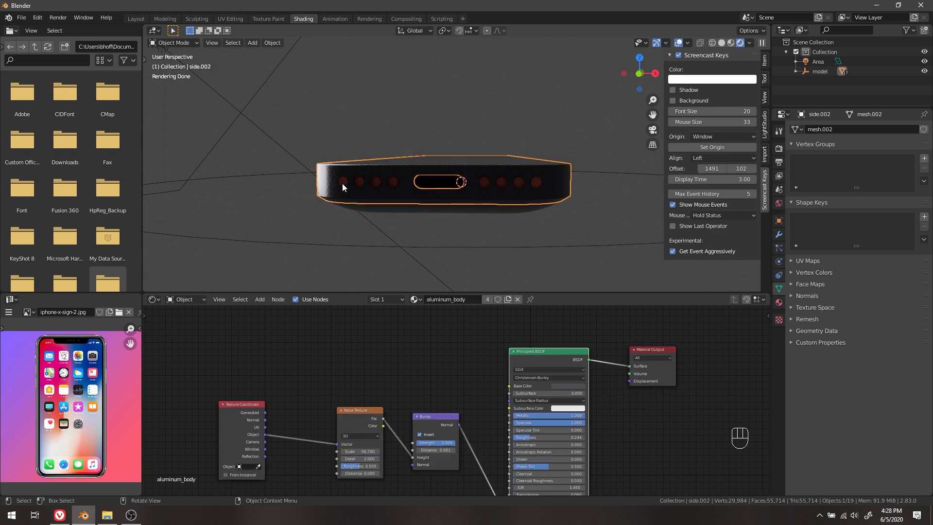
left_click(342, 183)
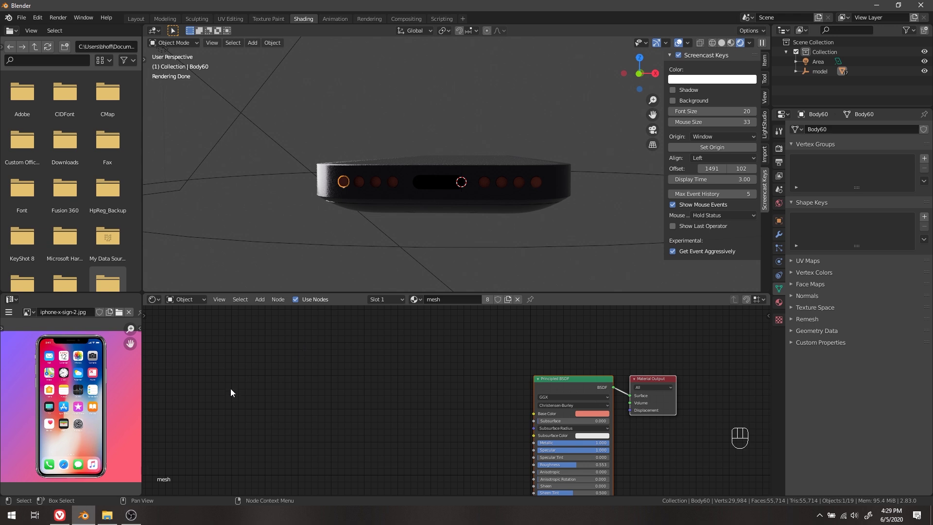
Step: Add perf_alpha.png from the 01_cycles_basic folder in File Explorer as an image texture in the mesh material
mouse_move(106, 521)
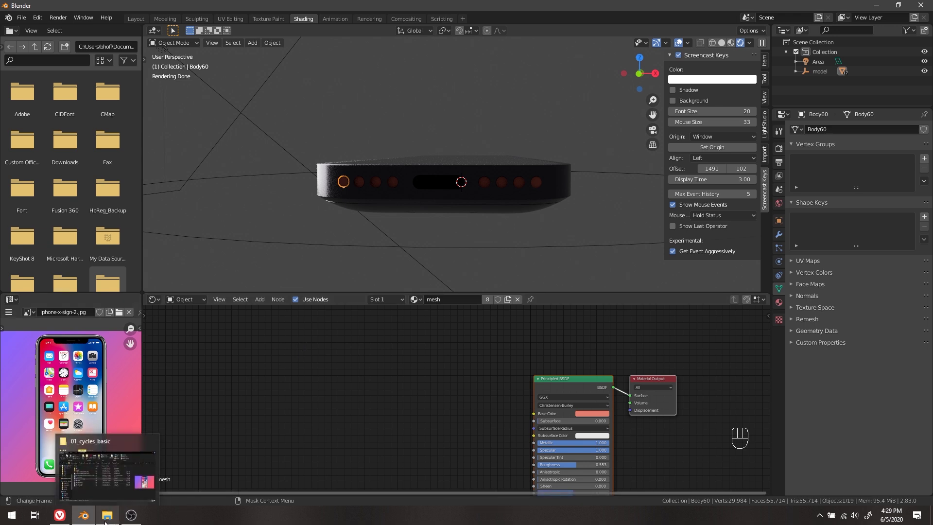
left_click(105, 520)
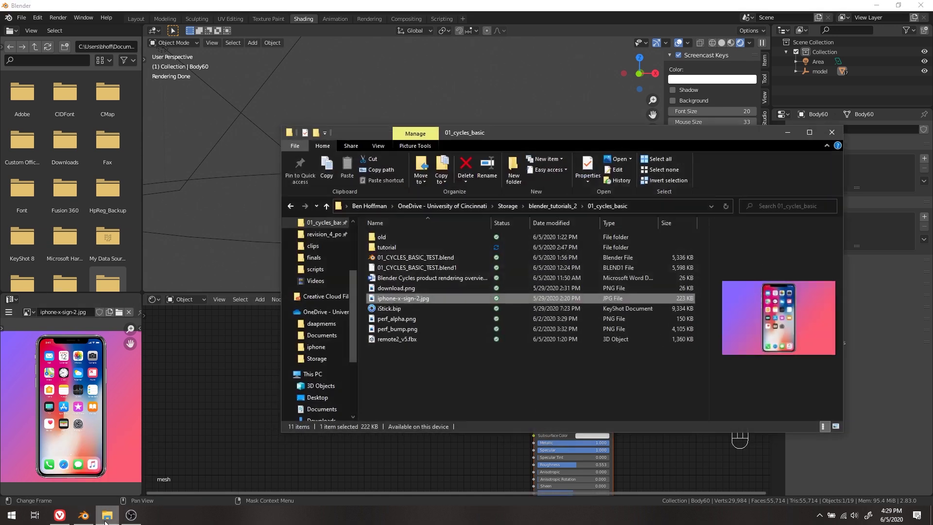
left_click(411, 320)
left_click_drag(442, 317, 218, 374)
left_click(207, 374)
key("alt+Tab")
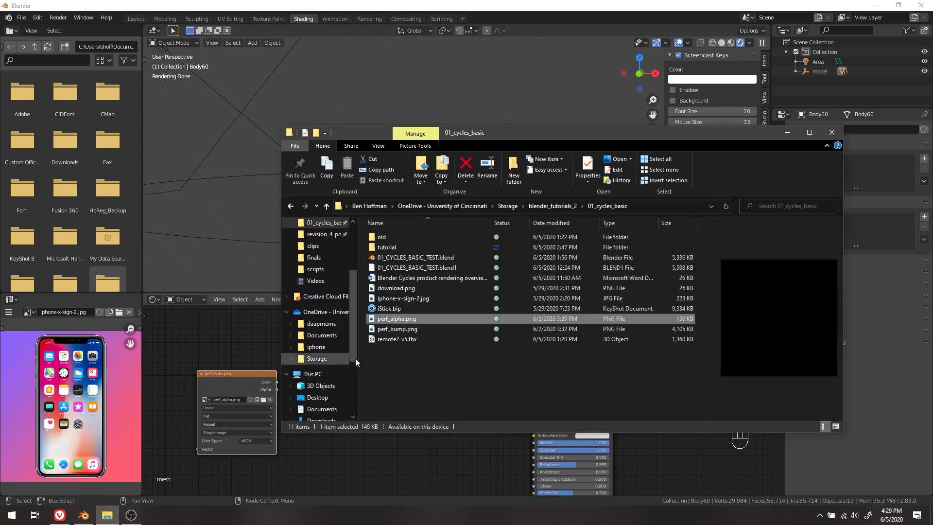
Step: Add perf_bump.png from the same folder as a second image texture beside the perf_alpha.png node
left_click_drag(424, 329, 268, 385)
left_click_drag(303, 450, 306, 451)
left_click(448, 468)
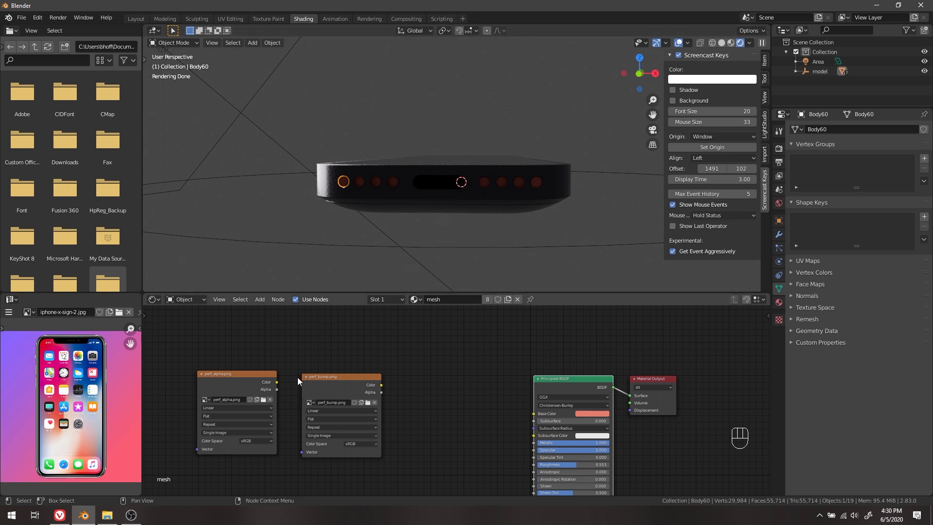
Step: Preview the perf_alpha.png texture's Alpha output on the speaker holes and move its node nearer the Principled BSDF
left_click(249, 383, "ctrl+shift")
left_click_drag(243, 385, 434, 343)
left_click(434, 343, "ctrl+shift")
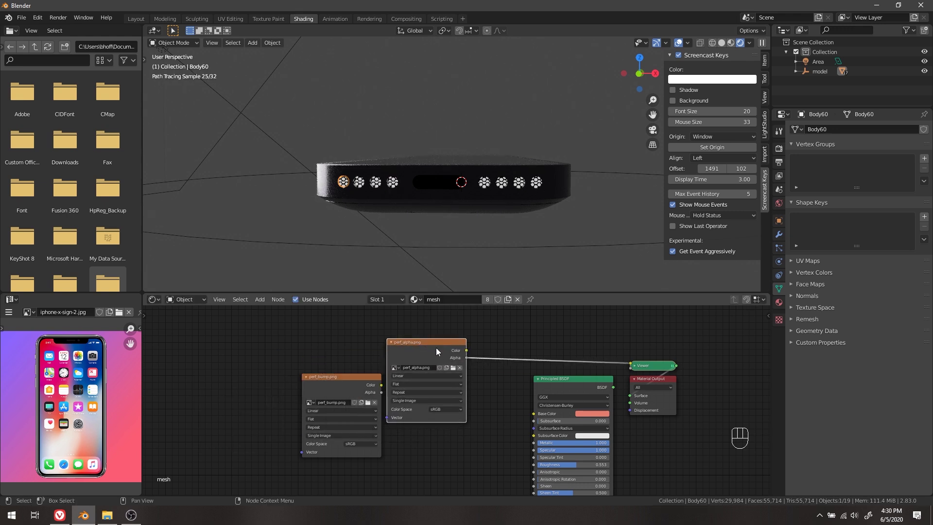
Step: Connect perf_alpha.png's Alpha output to the Principled BSDF's Alpha input and route the shader back to the Material Output
scroll(470, 356, "down", 2)
middle_click_drag(475, 363, 471, 307)
left_click_drag(460, 308, 518, 465)
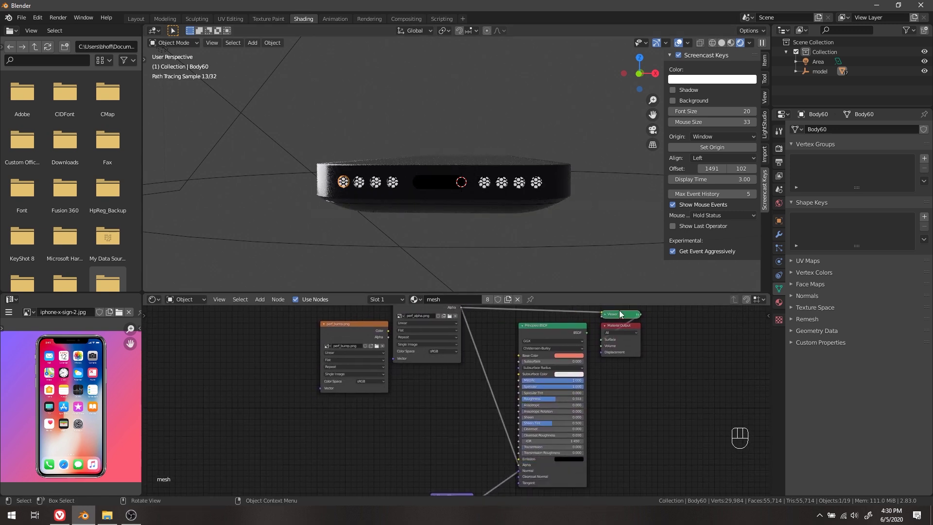
left_click(558, 330, "ctrl+shift")
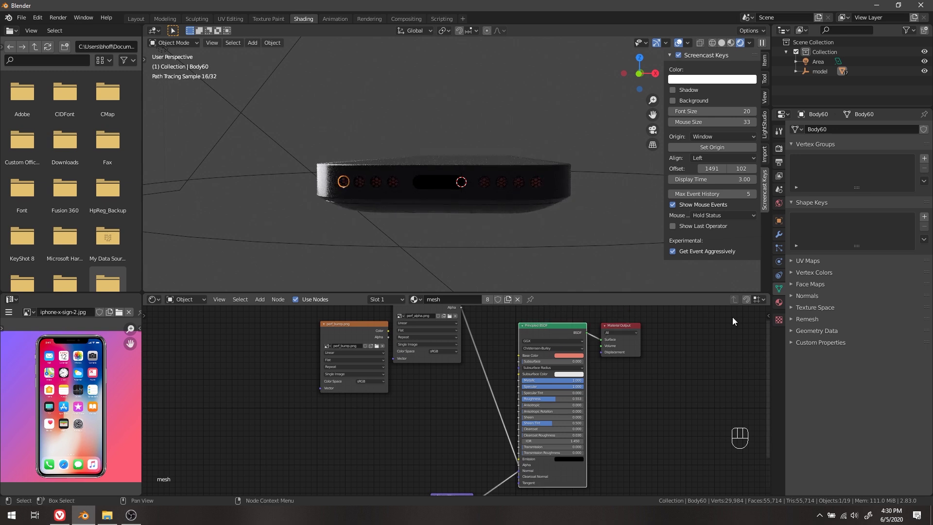
Step: Switch the viewport shading to Material Preview and open the mesh material's properties
mouse_move(408, 181)
middle_mouse_down()
mouse_move(417, 183)
mouse_move(388, 176)
middle_mouse_up()
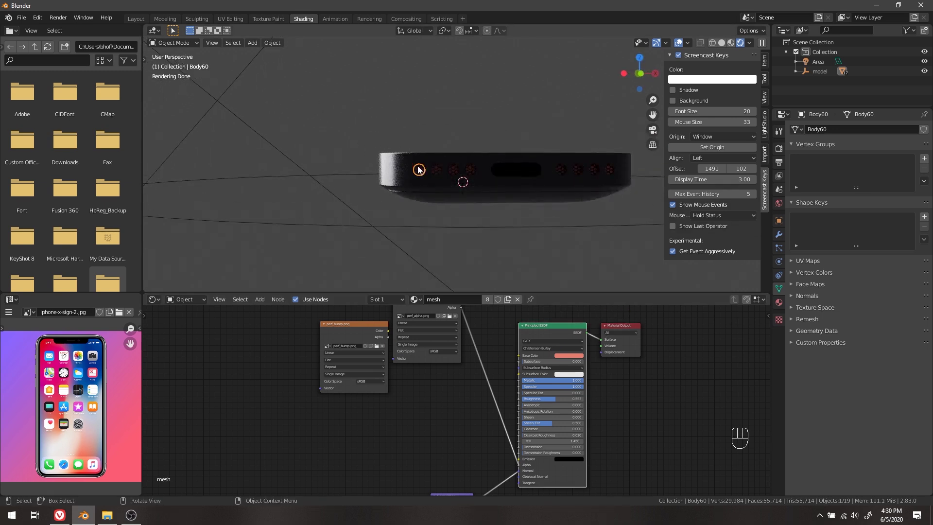
key("z")
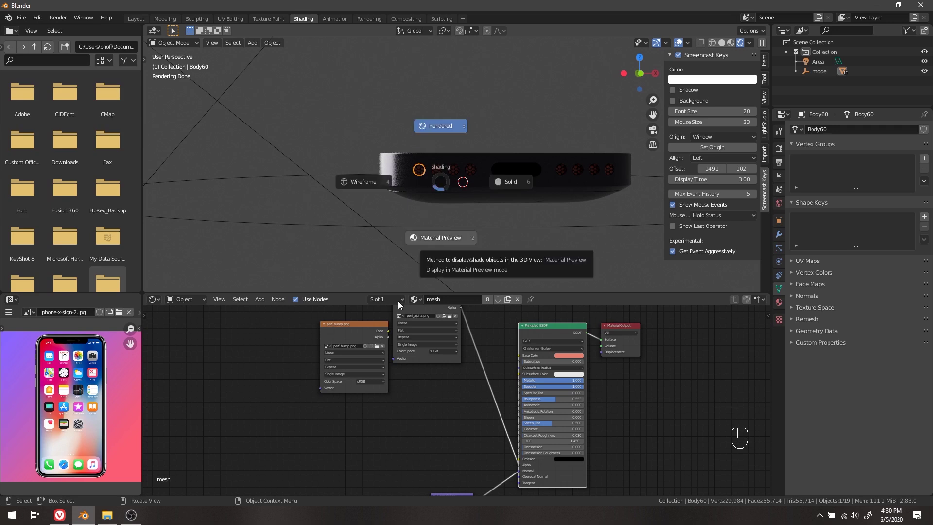
left_click(442, 238)
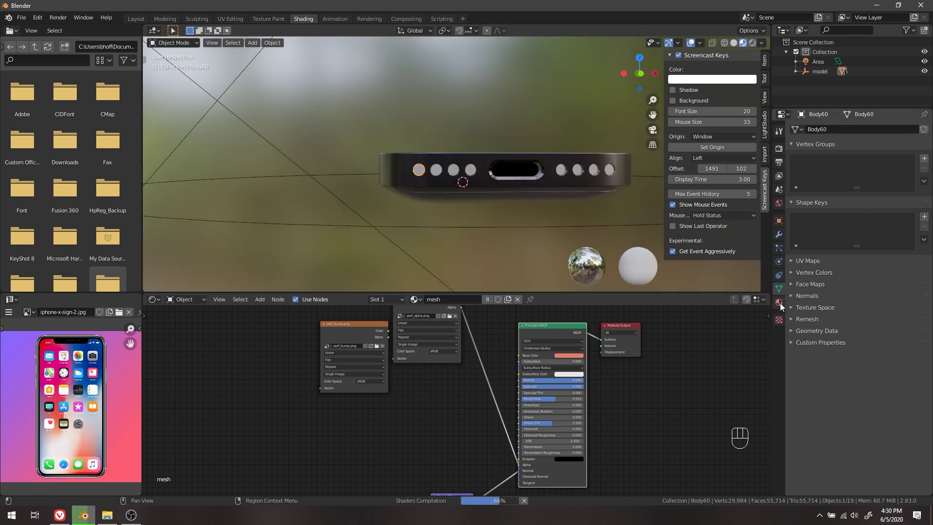
left_click(779, 302)
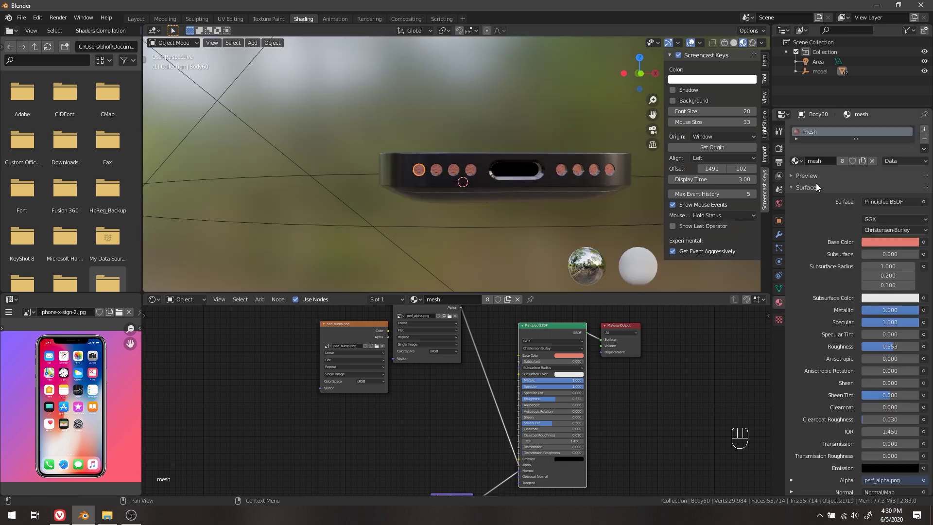
Step: Show the mesh material's preview and insert an Invert node between perf_alpha.png's Alpha output and the Principled BSDF's Alpha input
left_click(797, 175)
key("ctrl+z")
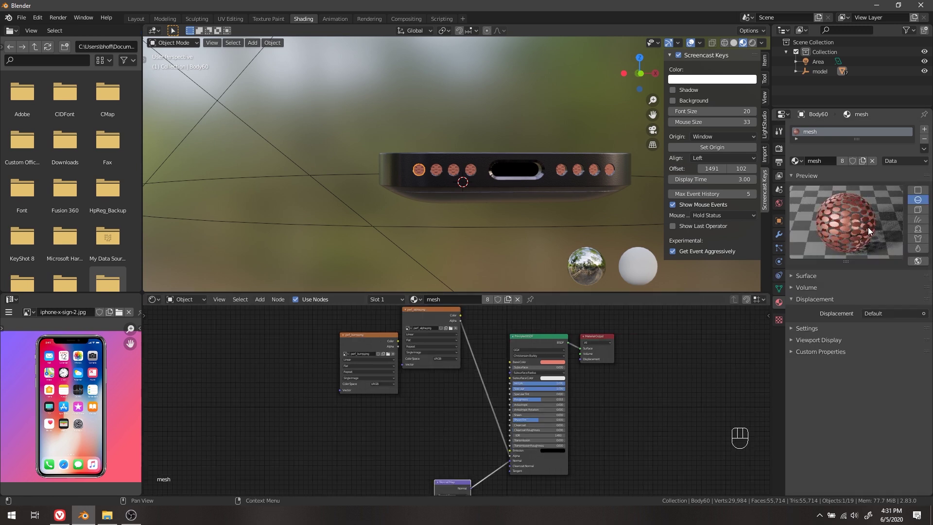
key("shift+a")
left_click(459, 393)
type("inv")
key("Return")
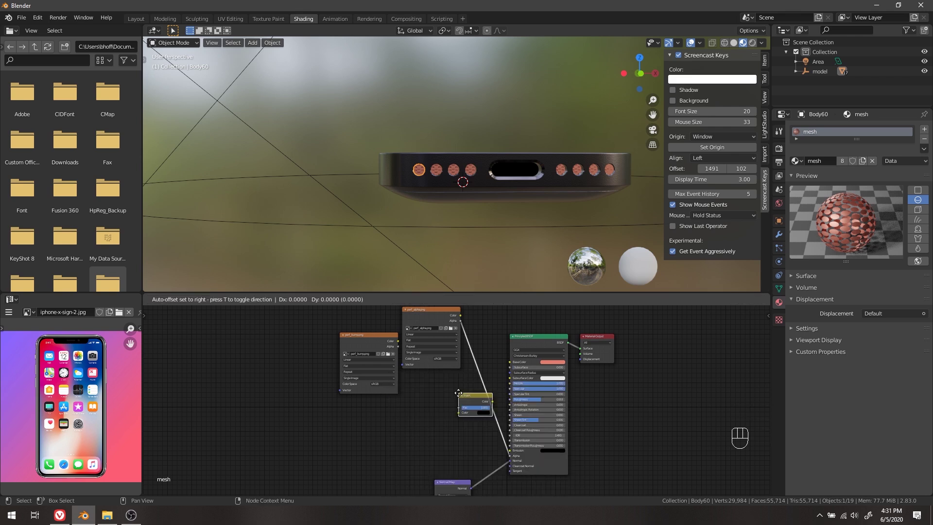
left_click(481, 391)
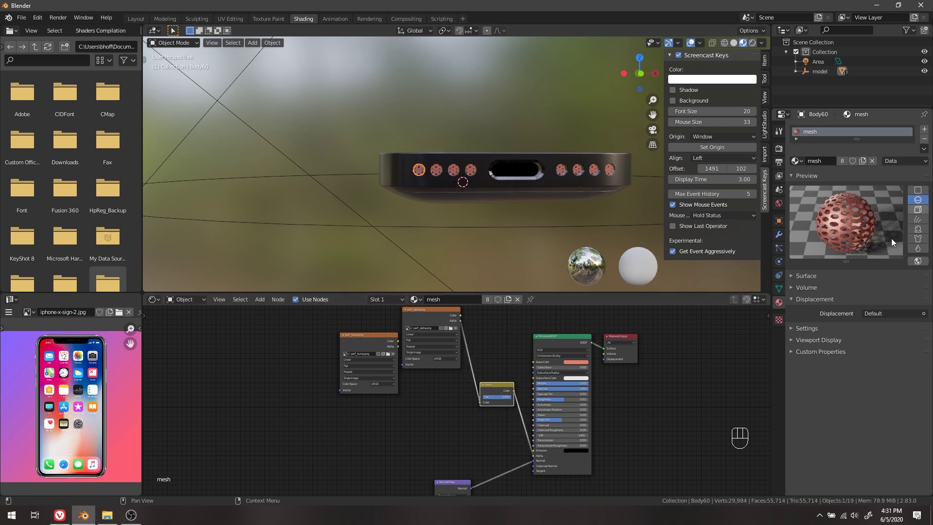
Step: Rearrange the perf_alpha.png and Invert nodes below perf_bump.png, and preview the perf_bump.png texture on its own
left_click_drag(434, 311, 367, 418)
left_click_drag(498, 385, 435, 420)
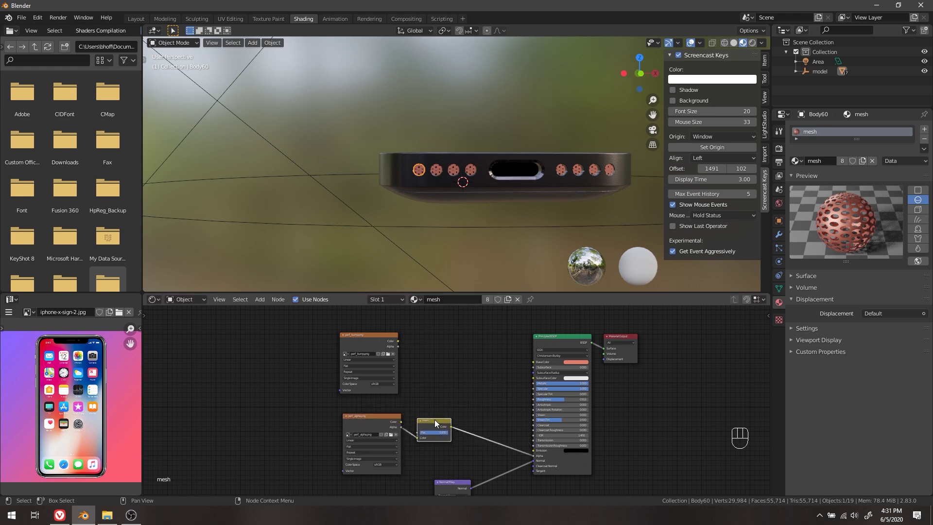
left_click(372, 345, "ctrl+shift")
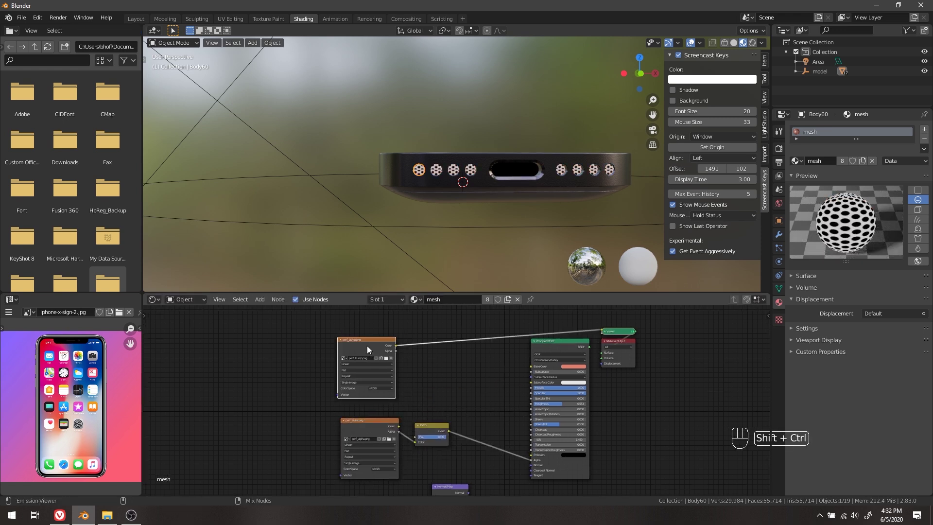
Step: Add a Bump node, connect perf_bump.png's Color to its Height input, and preview the bump result
key("shift+a")
left_click(414, 369)
type("bu")
left_click(426, 396)
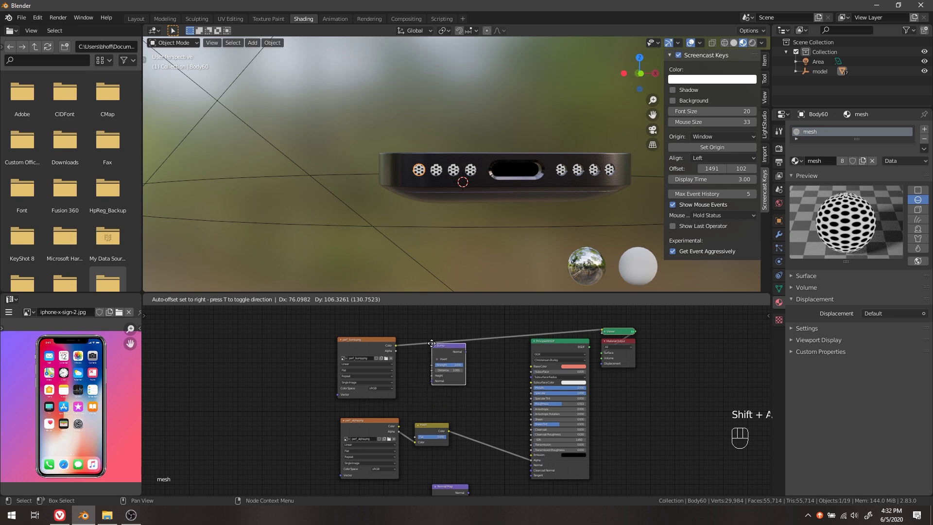
left_click(434, 362)
left_click_drag(396, 344, 433, 394)
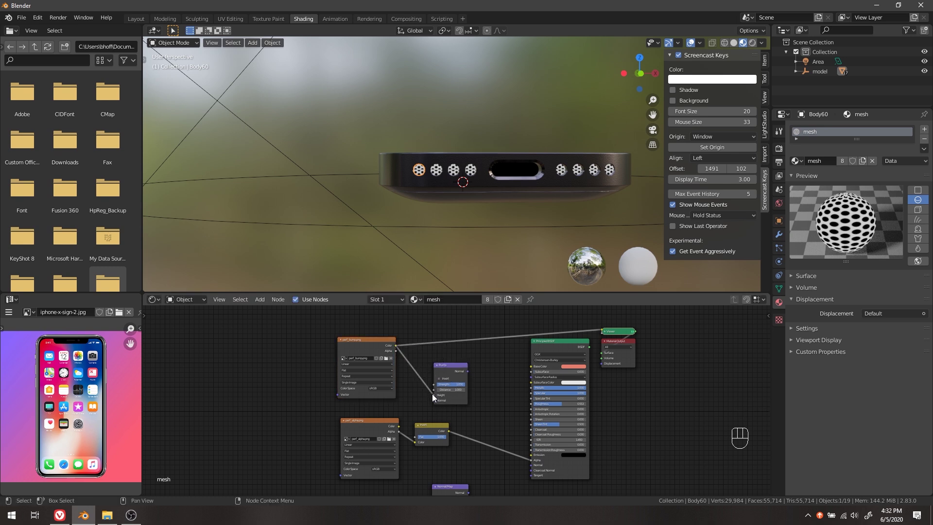
left_click(450, 369, "ctrl+shift")
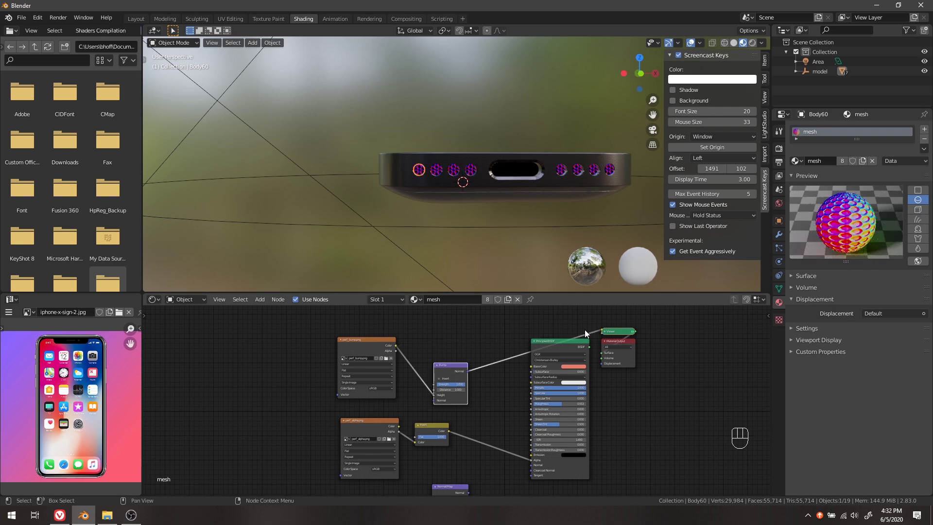
Step: Set the Bump node's Distance to 0.01
left_click(449, 389)
type(".01")
key("Return")
Step: Connect the Bump node's Normal output to the Principled BSDF's Normal input and switch back to previewing the full shader
scroll(455, 398, "up", 6)
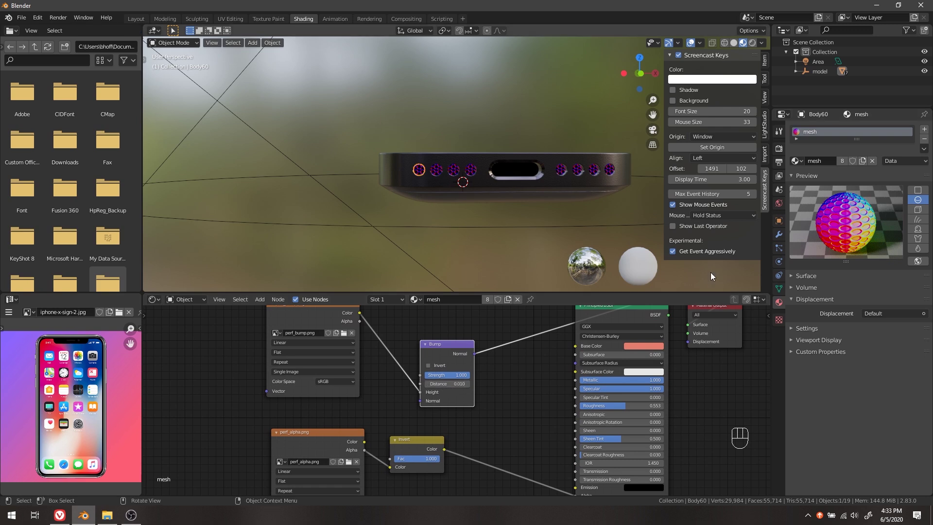
left_click_drag(474, 355, 521, 437)
scroll(521, 437, "down", 3)
middle_click_drag(521, 436, 530, 392)
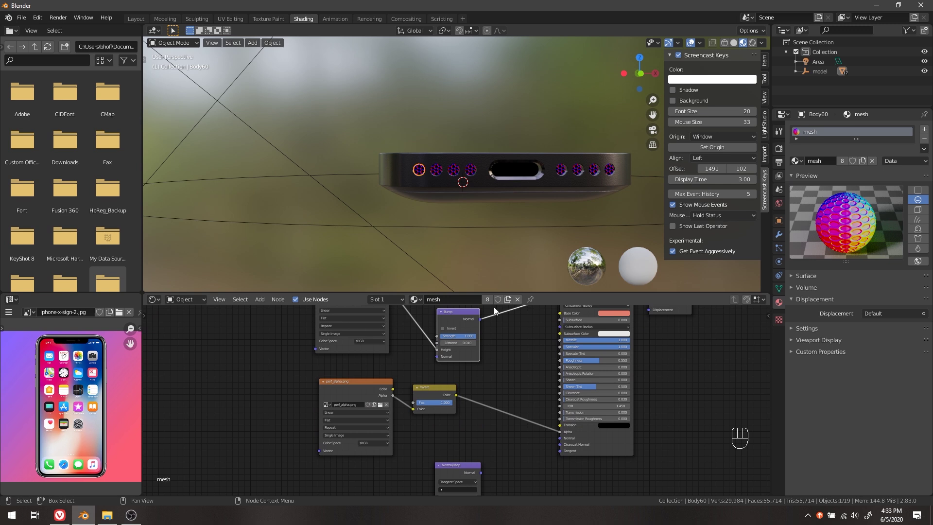
left_click_drag(482, 321, 560, 440)
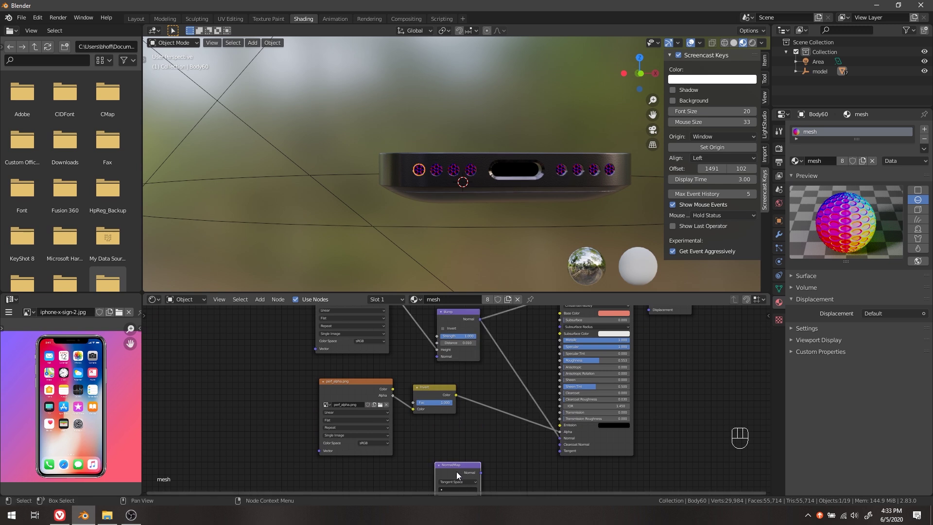
middle_click_drag(583, 359, 533, 426)
left_click(546, 348, "ctrl+shift")
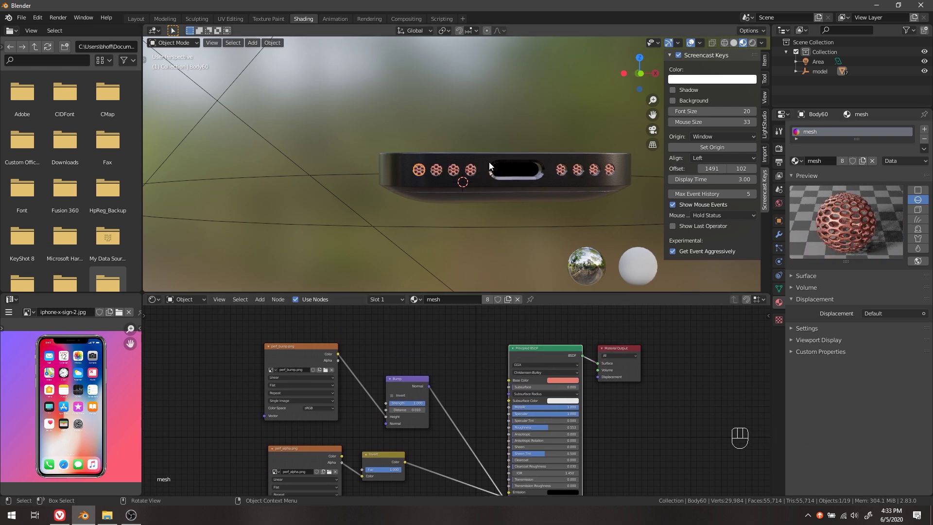
scroll(489, 162, "up", 7)
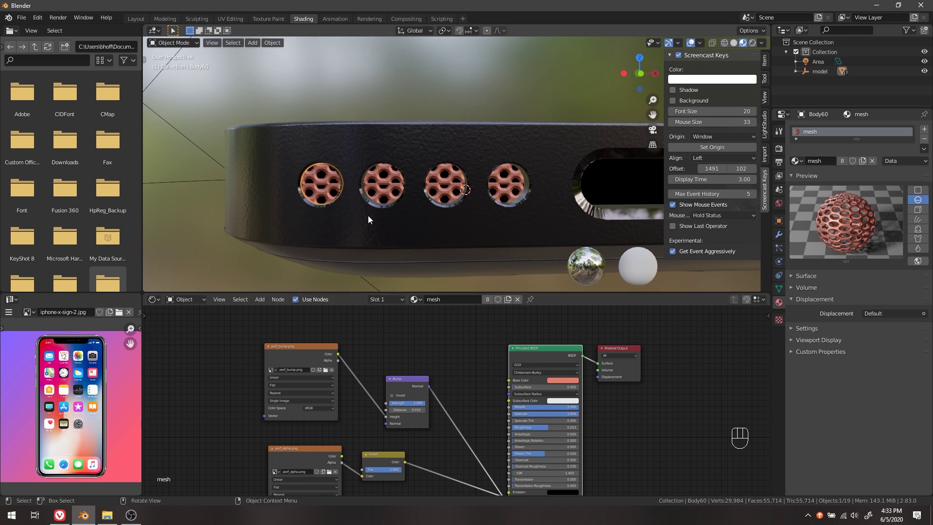
Step: Add a Texture Coordinate node in the empty space ahead of the image texture nodes
middle_click_drag(378, 312, 533, 310)
key("shift+a")
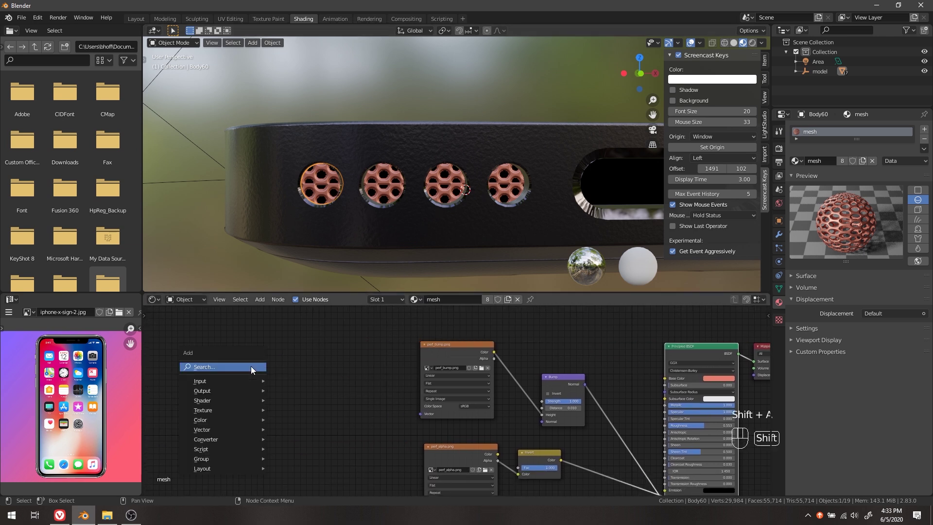
left_click(251, 367)
type("tex")
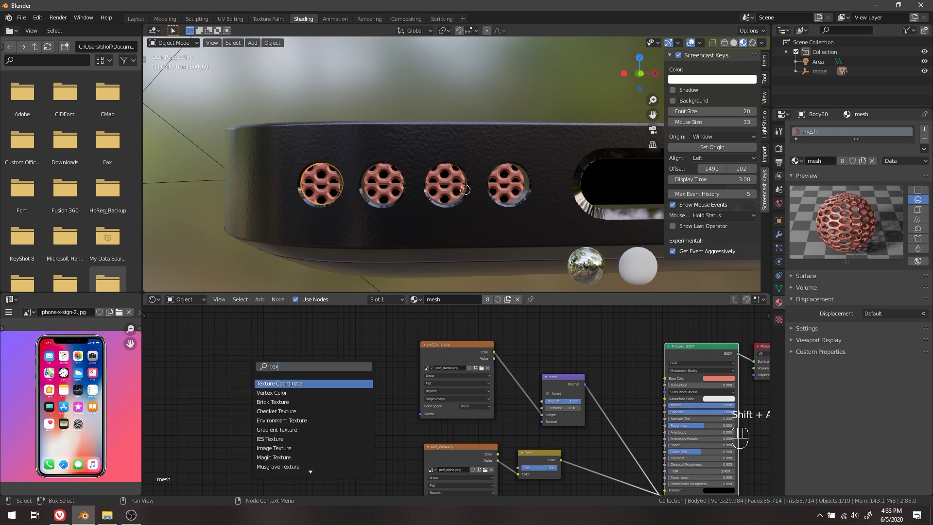
key("Return")
left_click(213, 343)
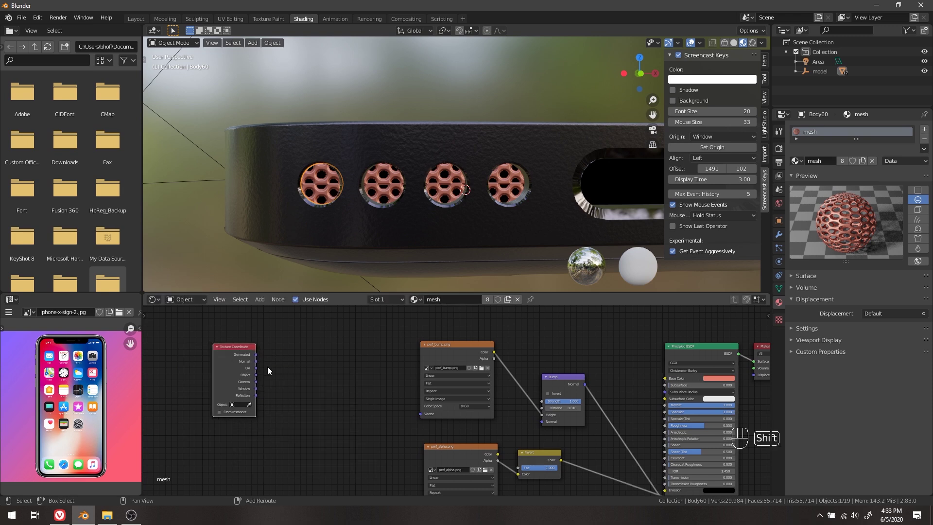
Step: Add a Mapping node beside the Texture Coordinate node and connect the UV output to its Vector input
key("shift+a")
left_click(267, 366)
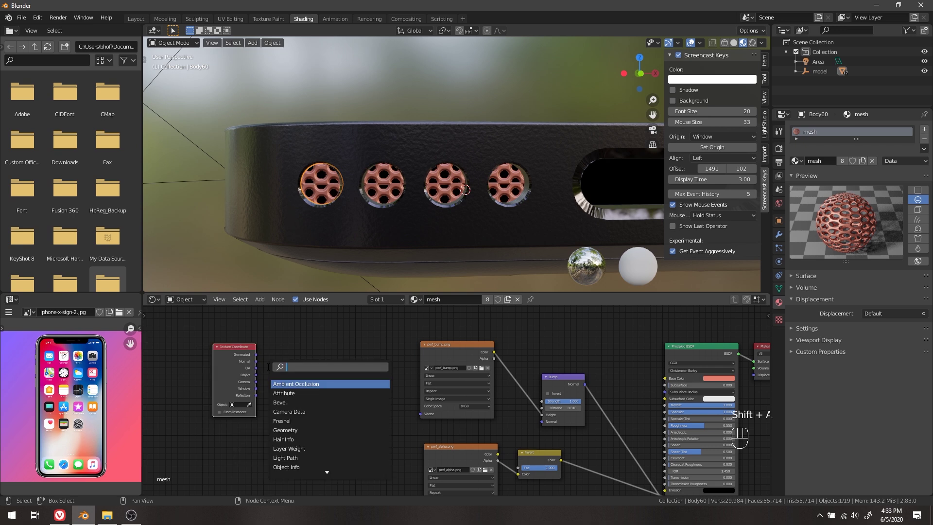
type("map")
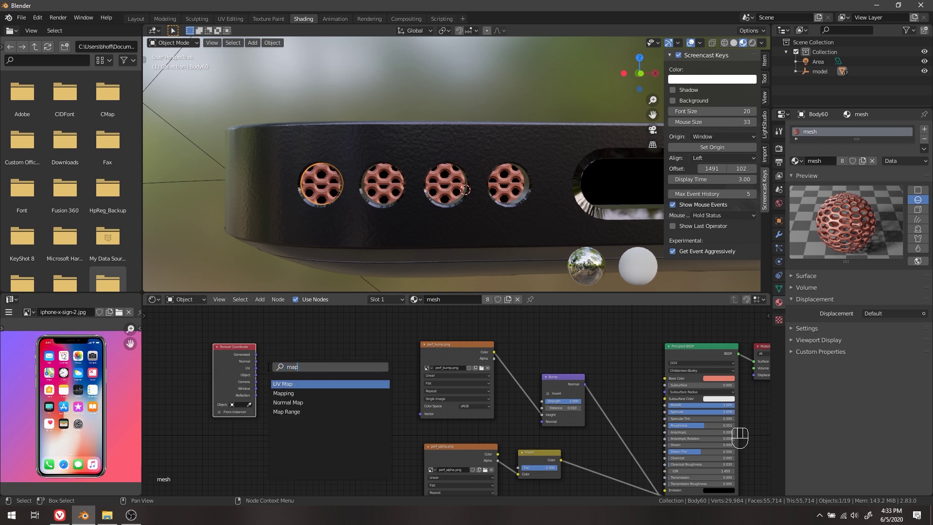
key("Down")
key("Return")
left_click(262, 360)
left_click_drag(256, 368, 270, 404)
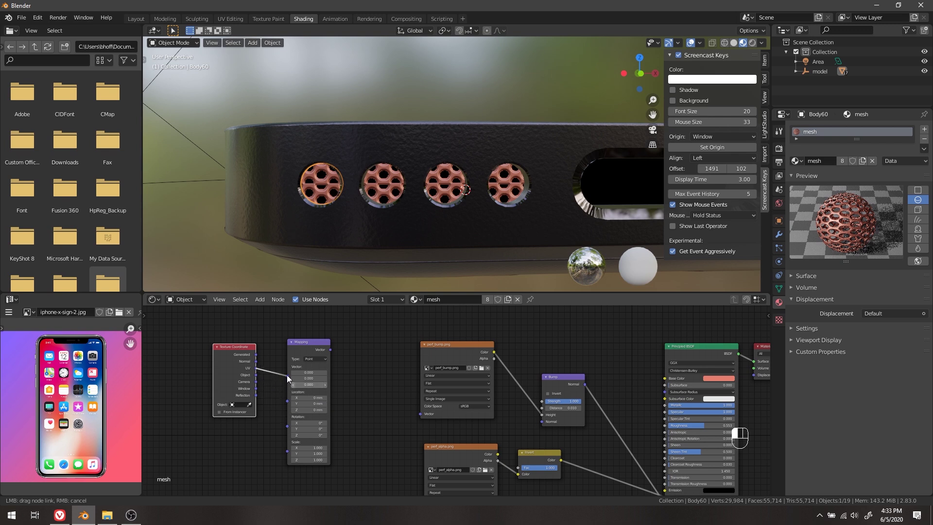
left_click_drag(286, 375, 287, 375)
Step: Connect the Mapping node's Vector output to the Vector inputs of perf_bump.png and perf_alpha.png, then refresh the shader preview
left_click_drag(329, 351, 405, 330)
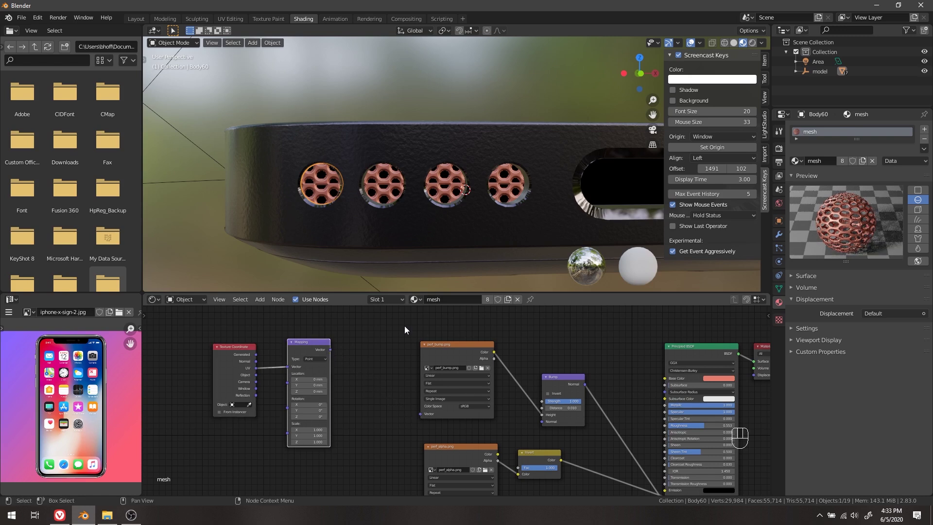
left_click_drag(330, 349, 425, 414)
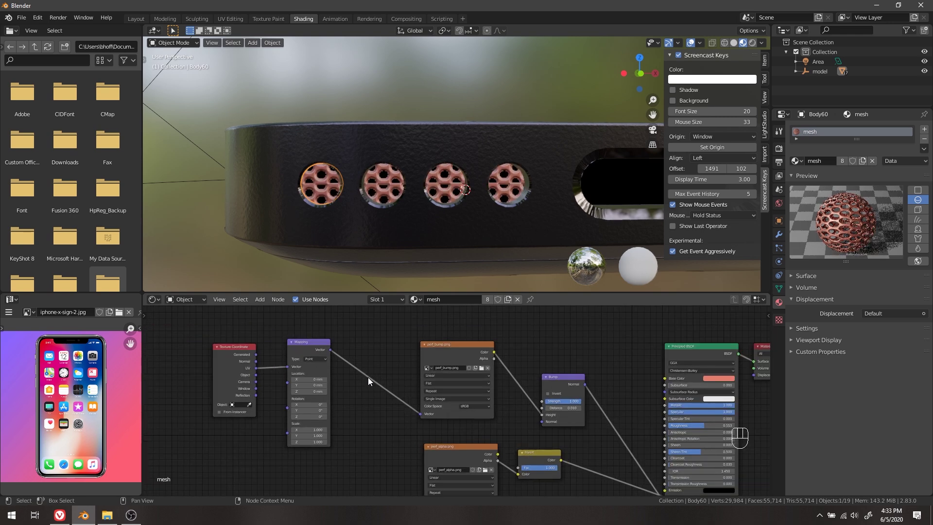
scroll(368, 379, "down", 3)
middle_click_drag(368, 378, 367, 337)
left_click_drag(357, 320, 432, 450)
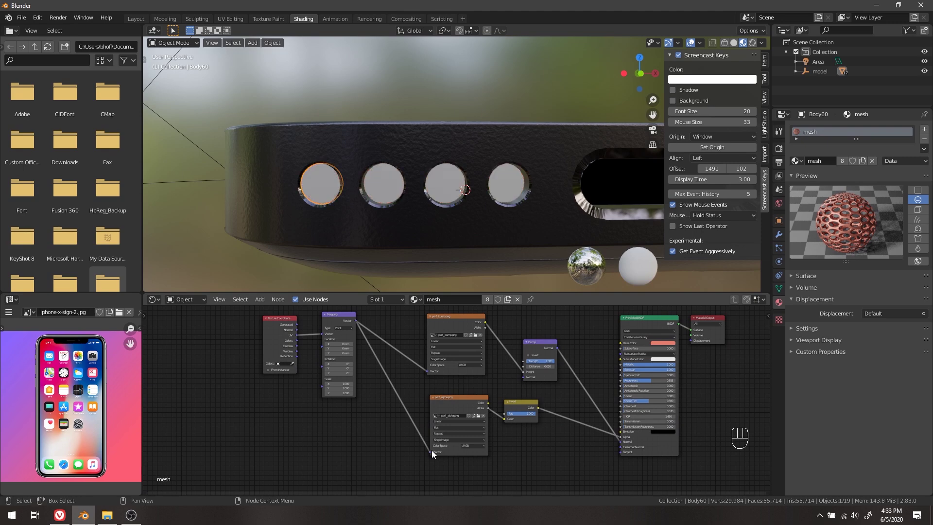
left_click(660, 323, "ctrl+shift")
Step: Set the Mapping node's Y location to -14 mm to shift the mesh pattern in the speaker holes
scroll(351, 333, "up", 5)
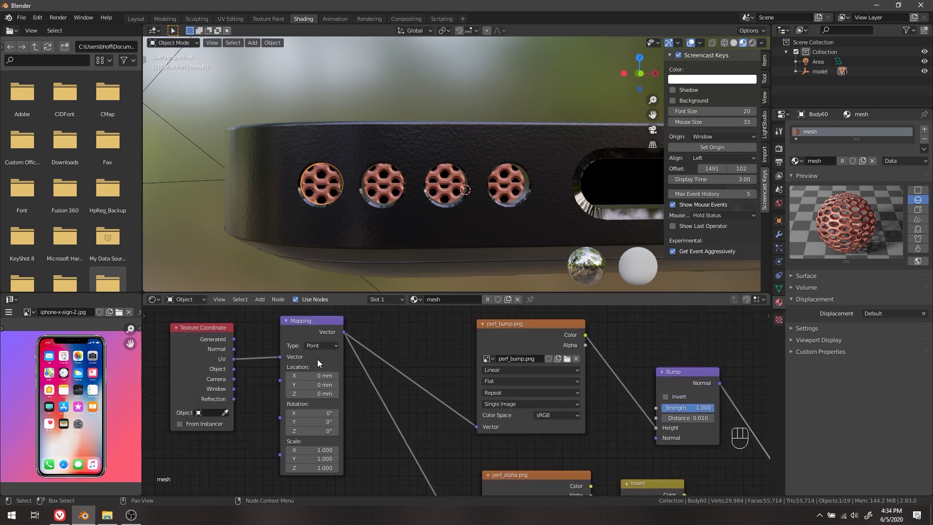
left_click(309, 393)
type("-14 mm")
left_click(343, 382)
left_click(335, 388)
left_click_drag(321, 386, 288, 386)
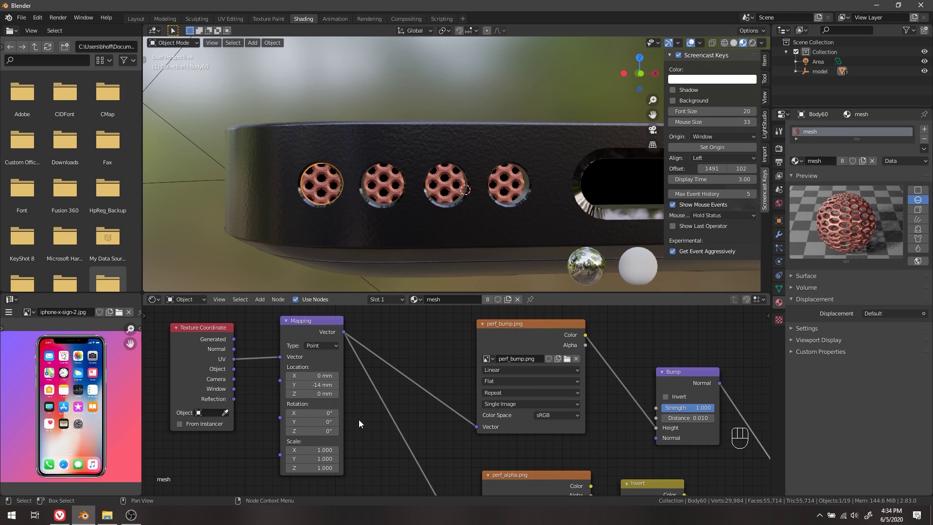
Step: Set the Mapping node's X, Y and Z scale to 2 and check the mesh pattern in the speaker holes
left_click_drag(324, 448, 323, 468)
type("2")
key("Return")
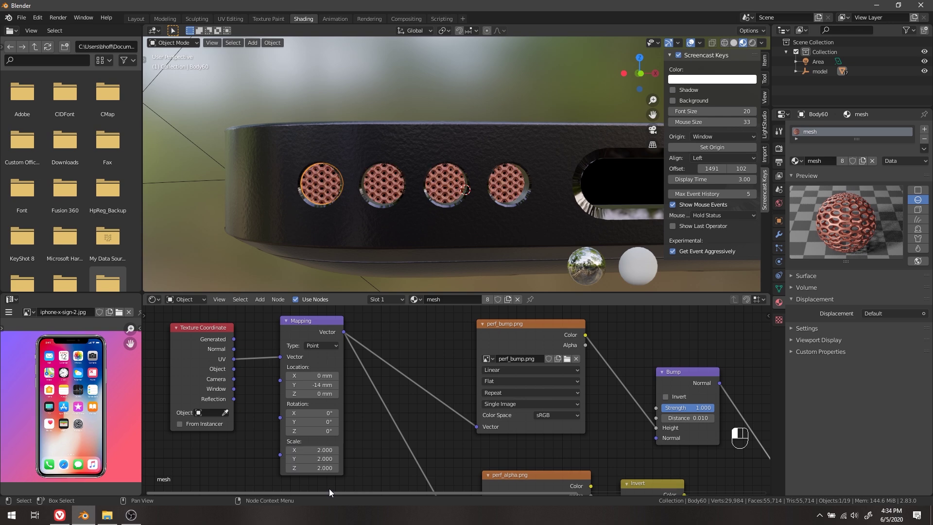
scroll(459, 227, "up", 6)
scroll(459, 227, "down", 6)
scroll(458, 226, "down", 4)
scroll(458, 226, "up", 4)
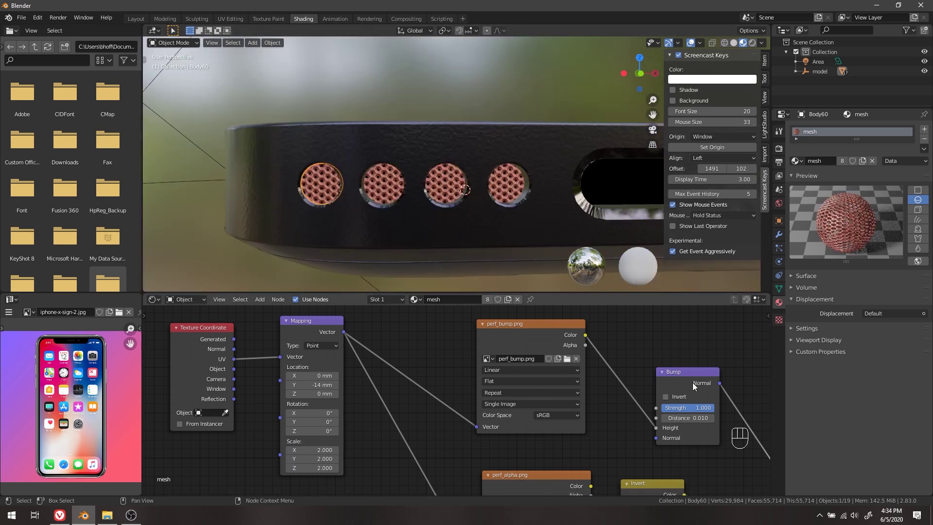
Step: Change the Principled BSDF's base color to dark grey with saturation 0 and value about 0.202
middle_click_drag(700, 372, 356, 358)
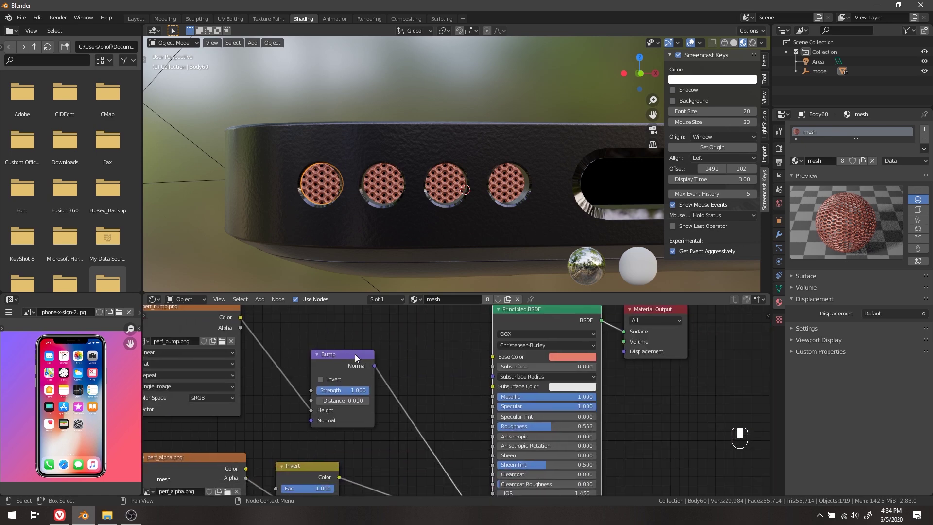
left_click(572, 358)
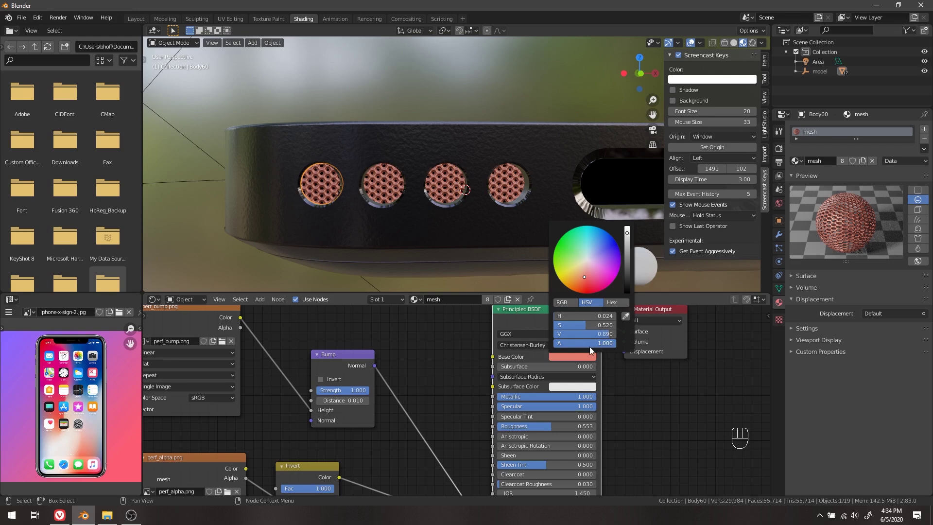
left_click_drag(586, 325, 553, 326)
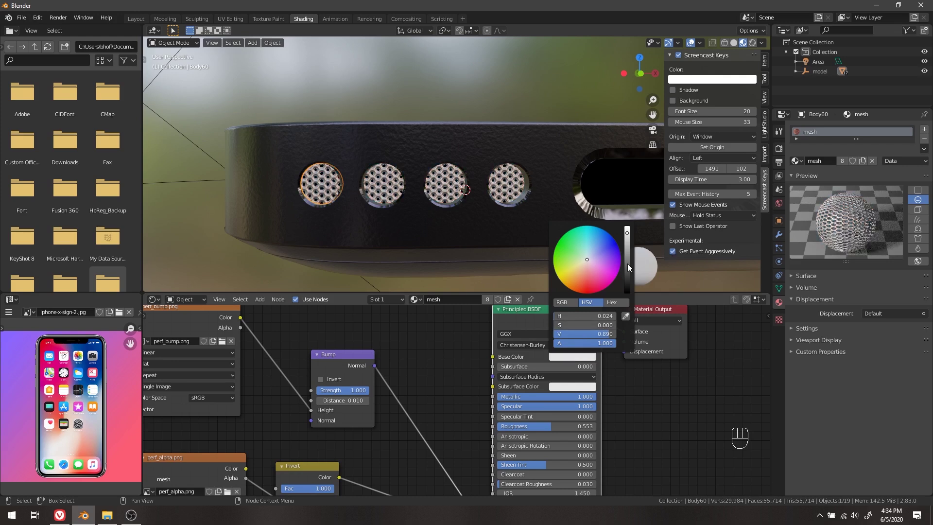
left_click_drag(628, 263, 627, 280)
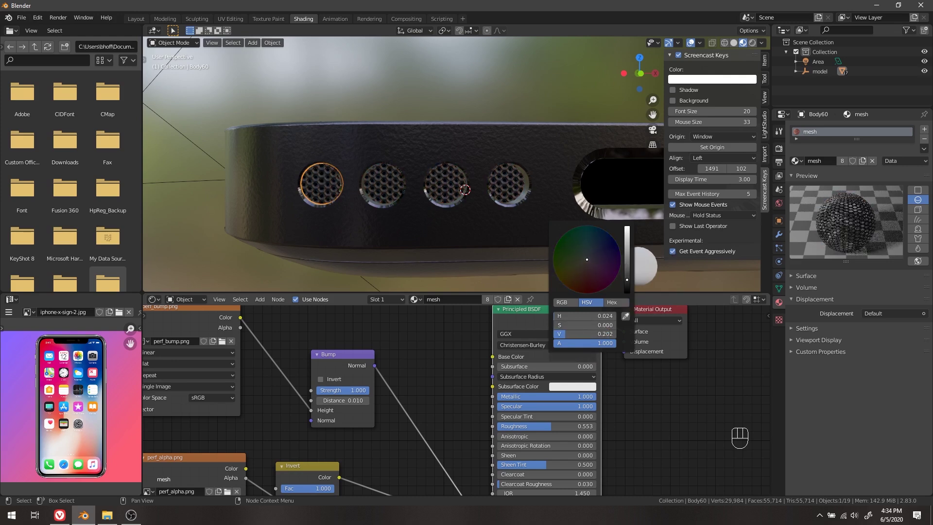
Step: Switch the viewport to Rendered shading with the whole phone and its area light in view
scroll(455, 143, "down", 6)
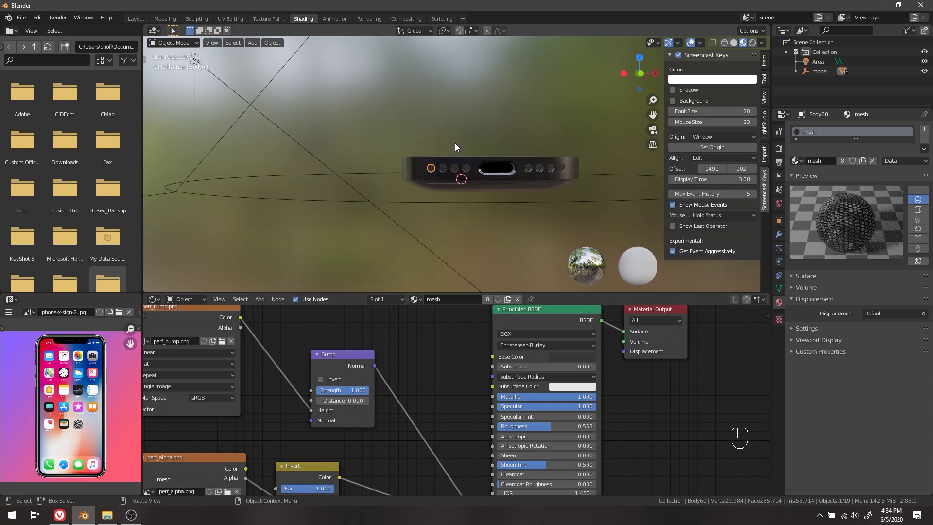
key("z")
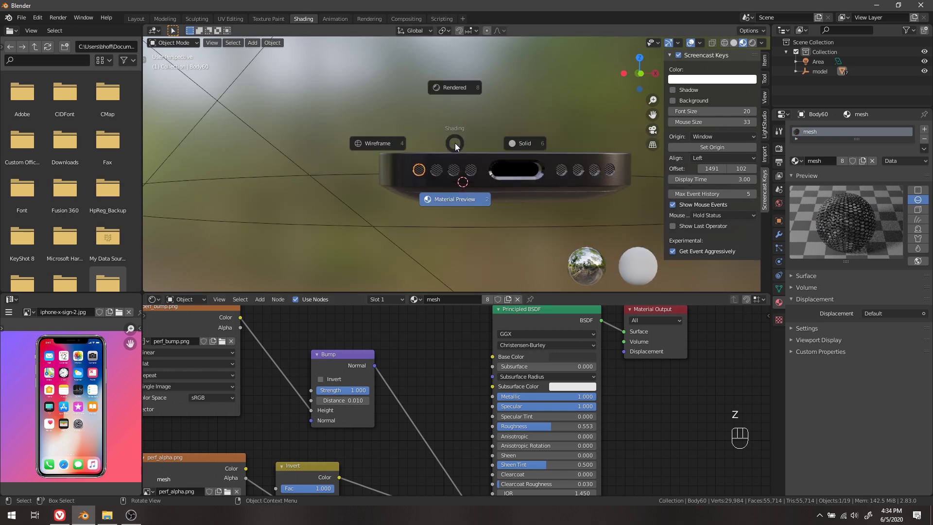
left_click(449, 45)
scroll(429, 153, "down", 5)
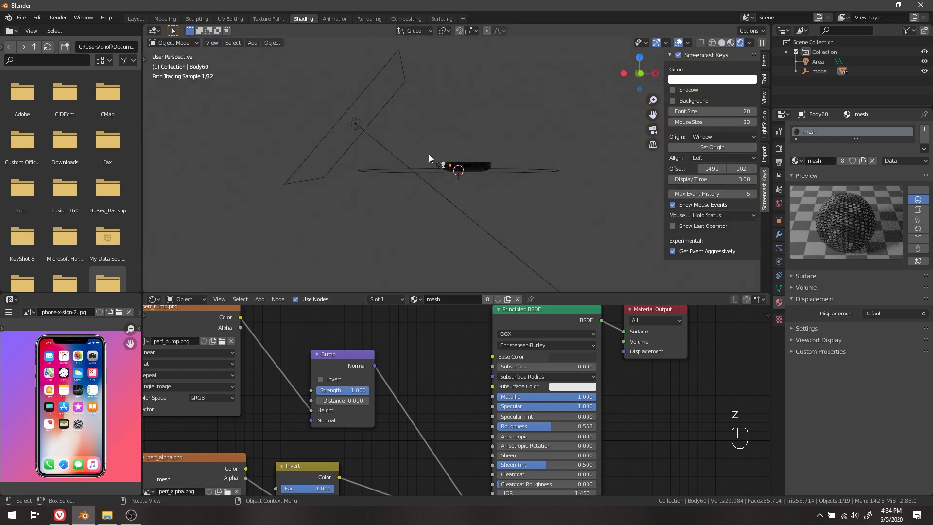
Step: Duplicate the area light and place the copy about 231 mm away on the other side of the phone
left_click(368, 127)
middle_click_drag(381, 291, 448, 119)
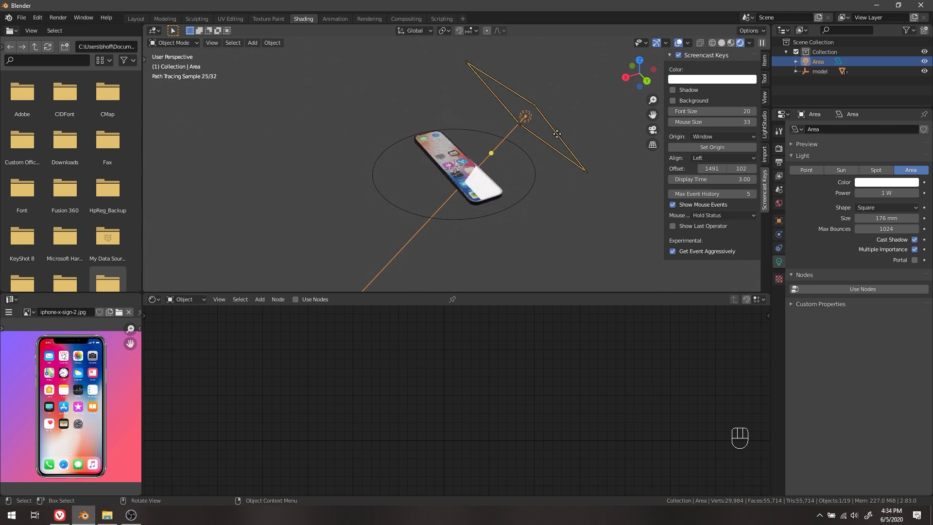
key("shift+d")
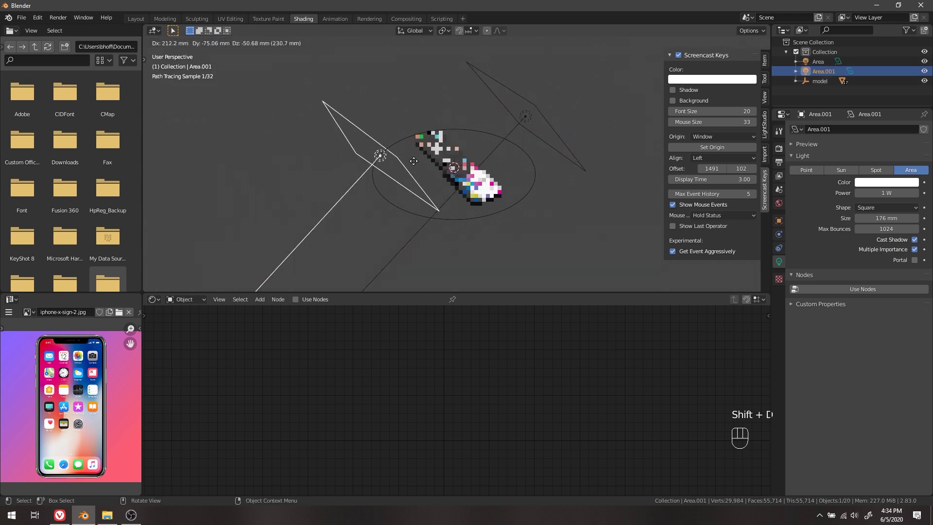
Step: Try rotating the duplicated light 180 degrees about the global Z axis and repositioning it beside the phone
key("r")
key("x")
type("z")
type("180")
key("Return")
key("g")
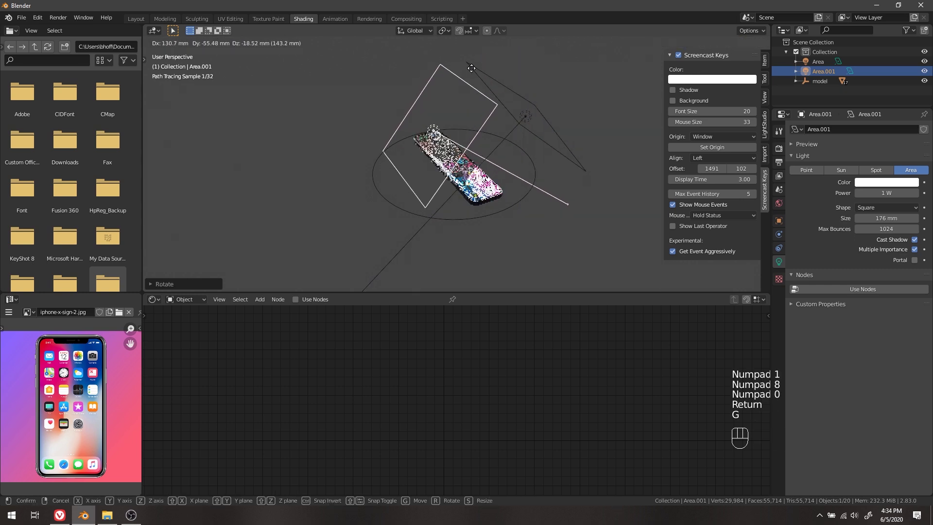
left_click(379, 114)
mouse_move(378, 114)
middle_mouse_down()
mouse_move(431, 127)
mouse_move(532, 107)
mouse_move(552, 118)
mouse_move(569, 154)
middle_mouse_up()
Step: Undo the duplicated light's rotation and repositioning while keeping the duplicate itself
key("ctrl+z")
key("ctrl+z")
key("ctrl+z")
key("ctrl+z")
key("shift+ctrl+z")
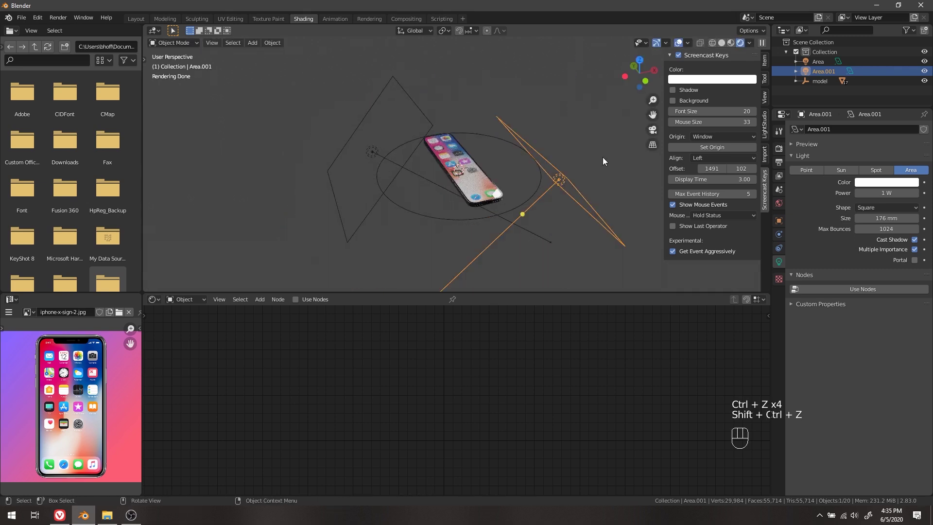
Step: Adjust the duplicated light's angle by rotating it freely and about its local Z axis
key("r")
key("x")
key("x")
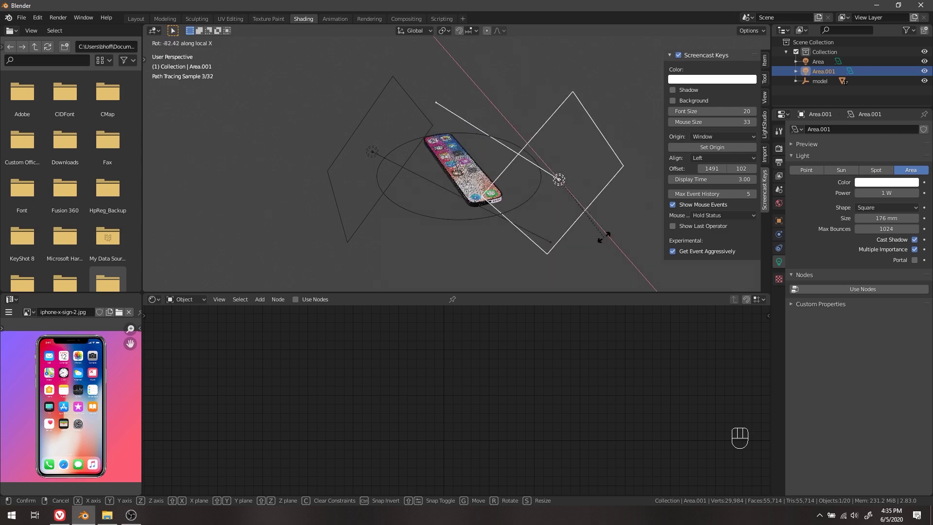
key("x")
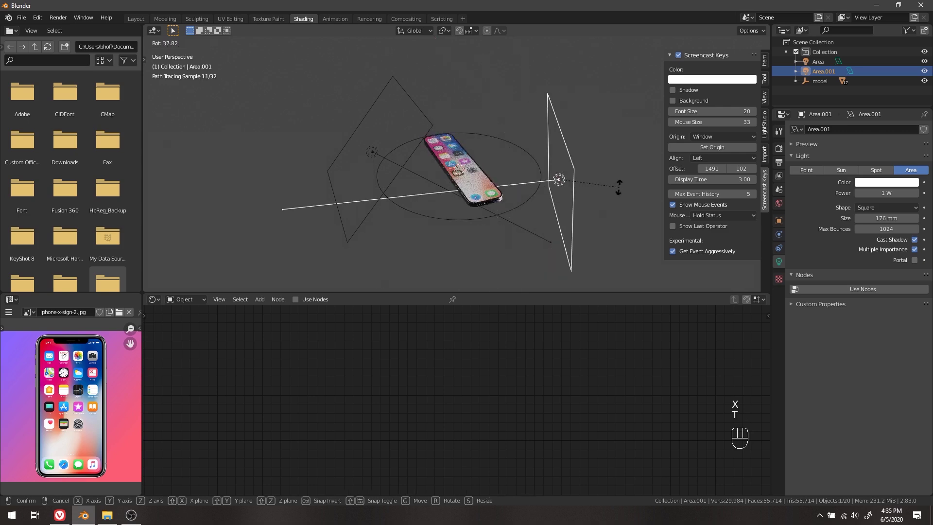
left_click(587, 276)
key("r")
key("z")
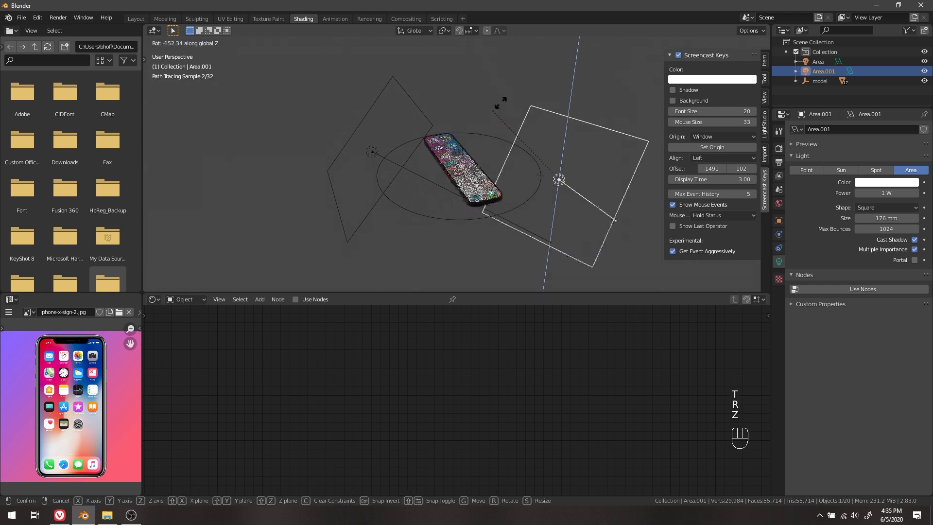
key("z")
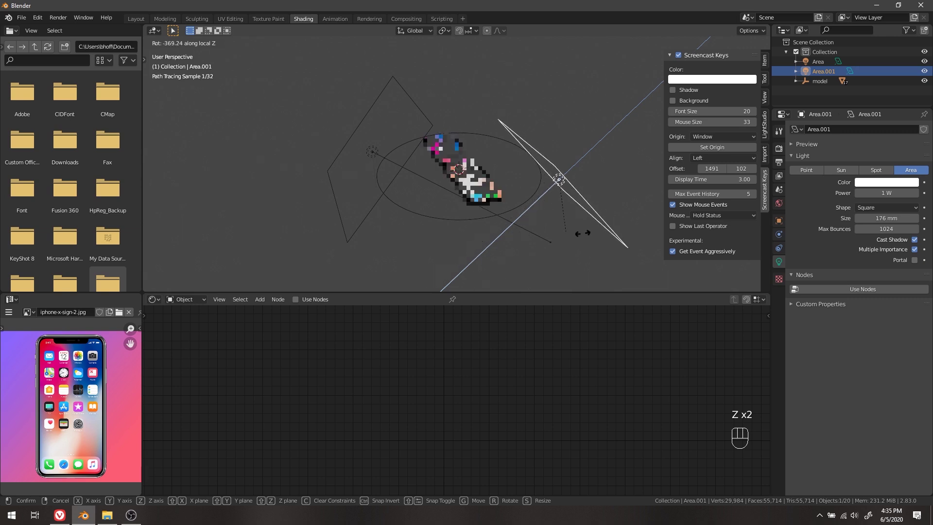
left_click(549, 155)
Step: Rotate the duplicated light about the global Y and Z axes to aim it at the phone
key("r")
key("x")
key("y")
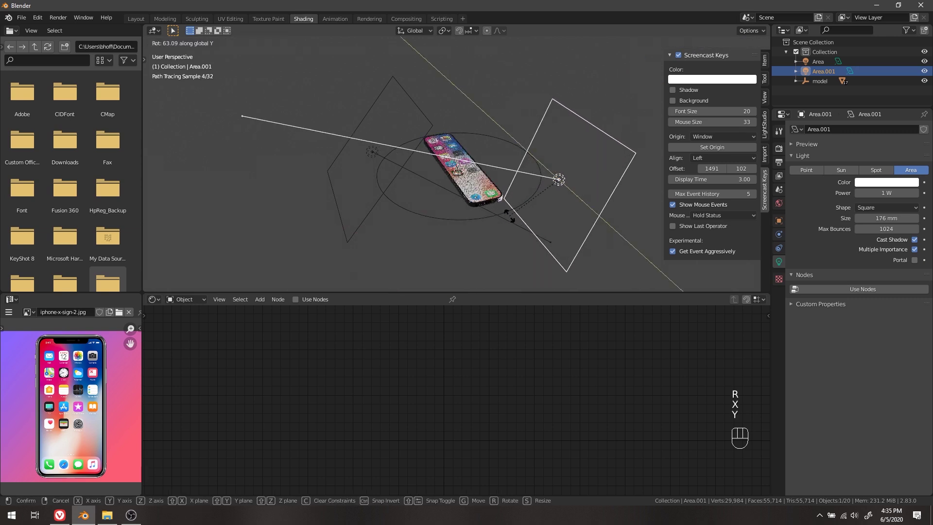
left_click(504, 220)
key("r")
key("z")
left_click(430, 150)
Step: Move the duplicated light about 99 mm, lower beside the phone, and check the lighting on the speaker holes and back
key("shift+g")
key("g")
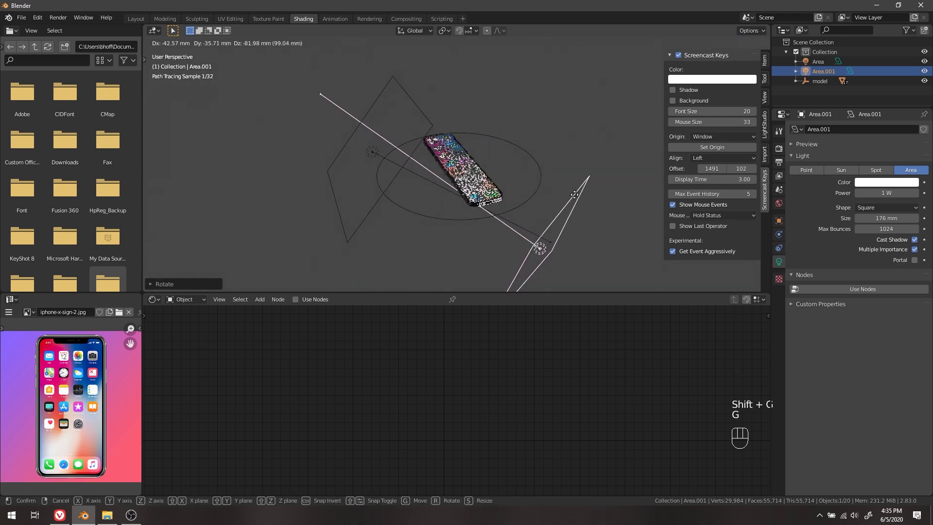
left_click(577, 193)
scroll(504, 247, "up", 5)
middle_click_drag(529, 261, 502, 231)
scroll(523, 226, "up", 3)
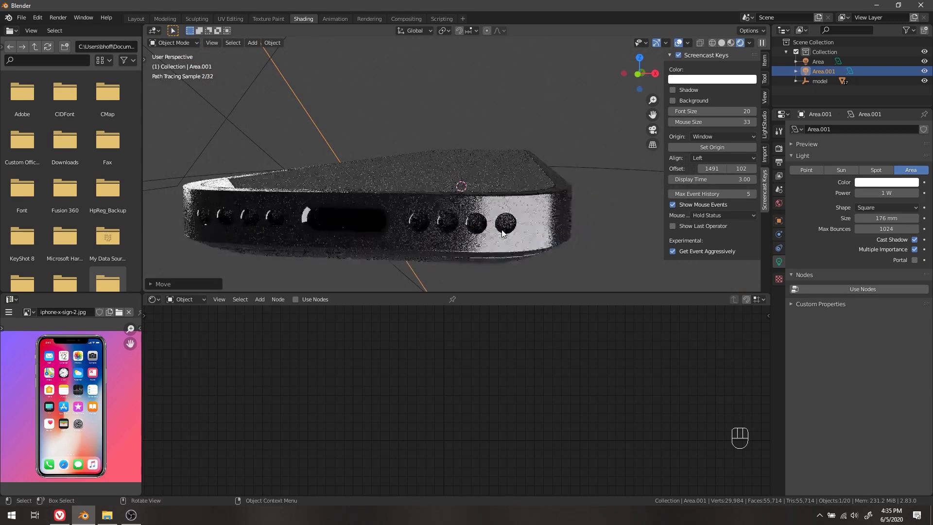
scroll(501, 231, "down", 4)
middle_click_drag(366, 241, 627, 160)
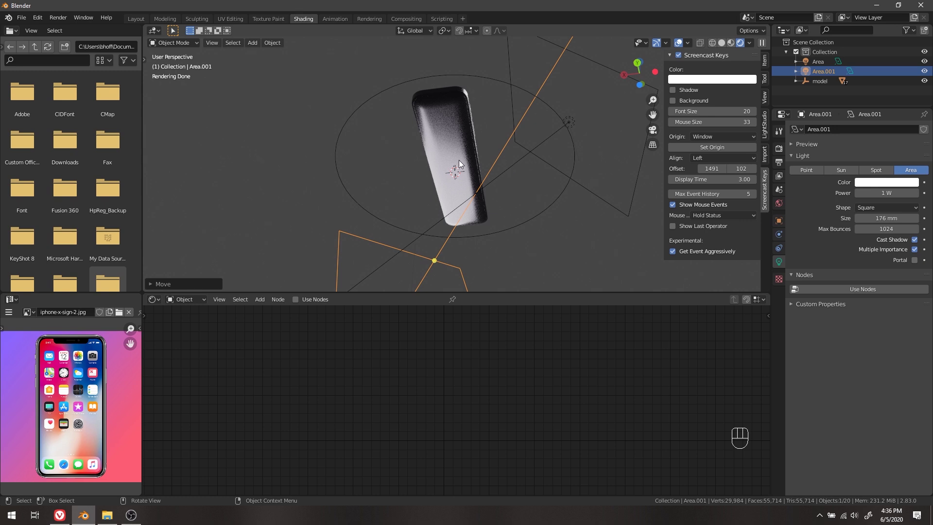
Step: Switch to the browser to view the Apple logo image results, and return to Blender
left_click(59, 514)
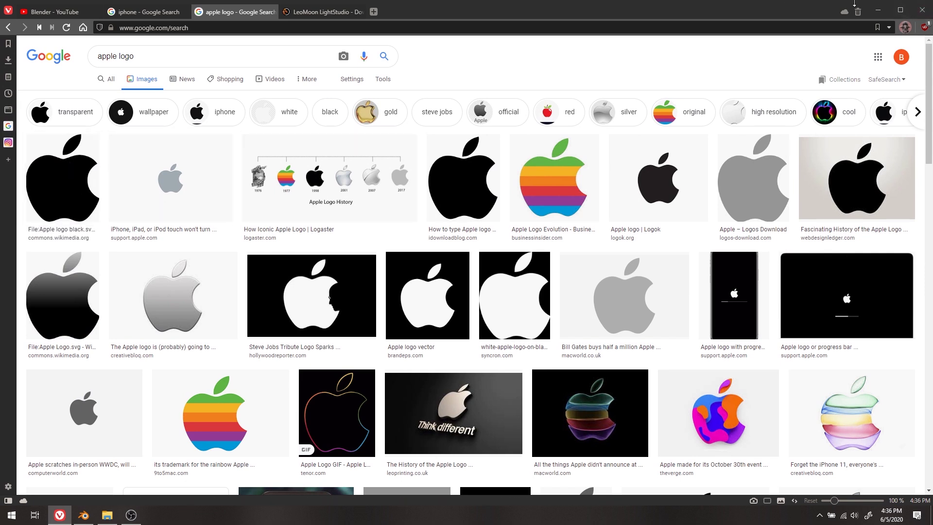
left_click(878, 18)
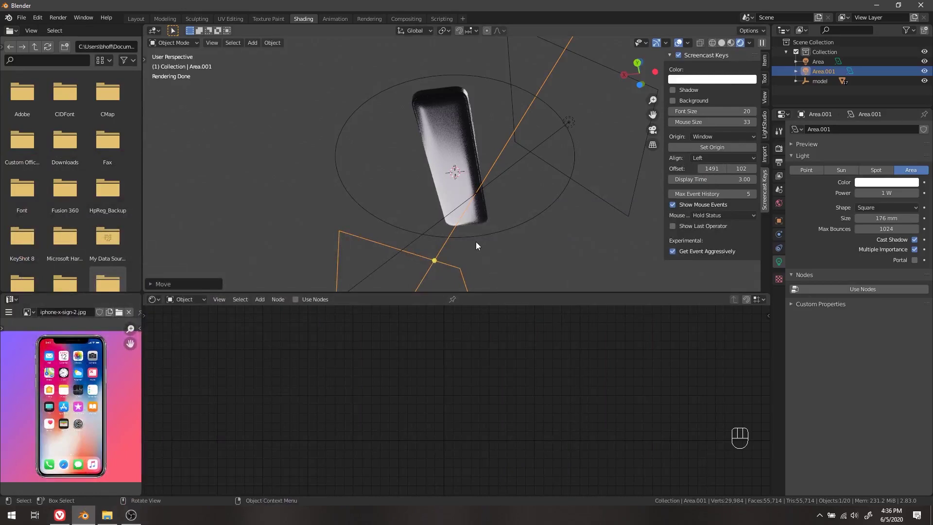
Step: Search the add-ons in the preferences for "imag" to check whether Import Images as Planes is enabled
left_click(23, 19)
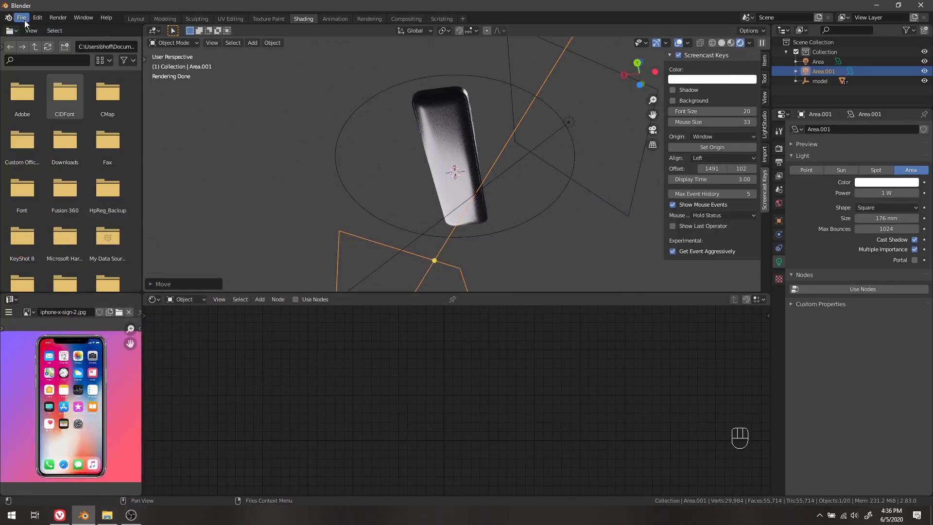
left_click(24, 19)
mouse_move(36, 19)
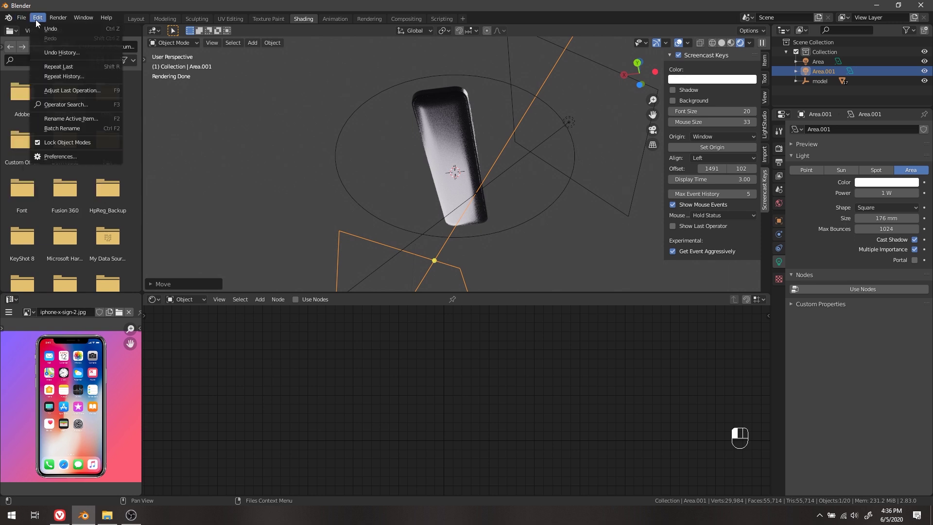
left_click(54, 156)
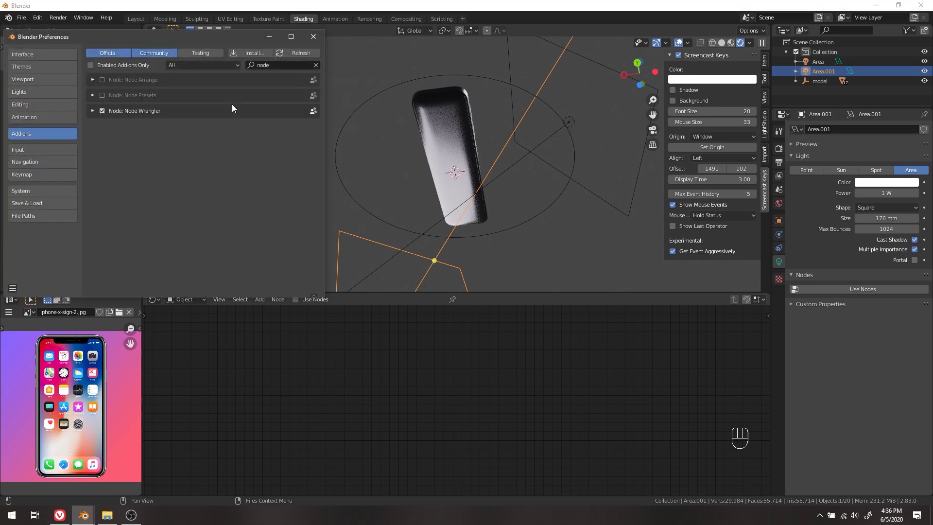
left_click(316, 65)
key("i")
left_click(284, 66)
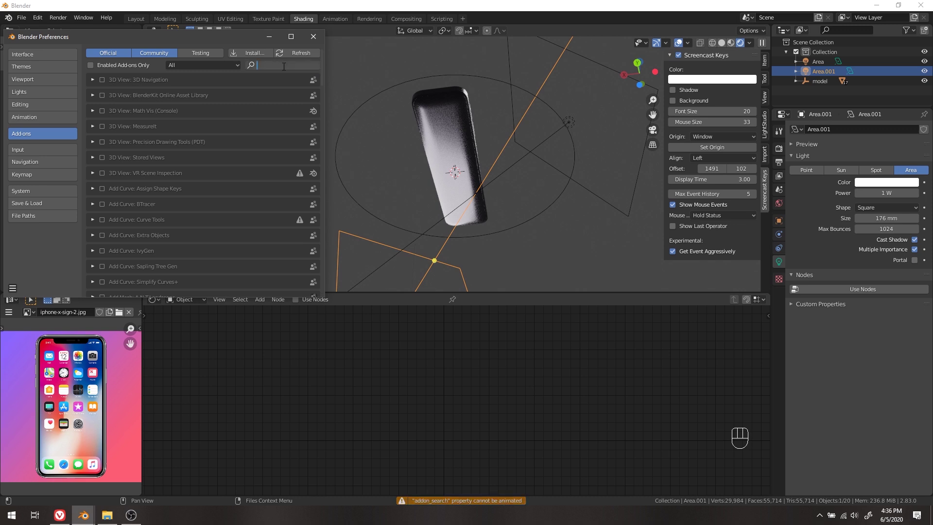
type("imag")
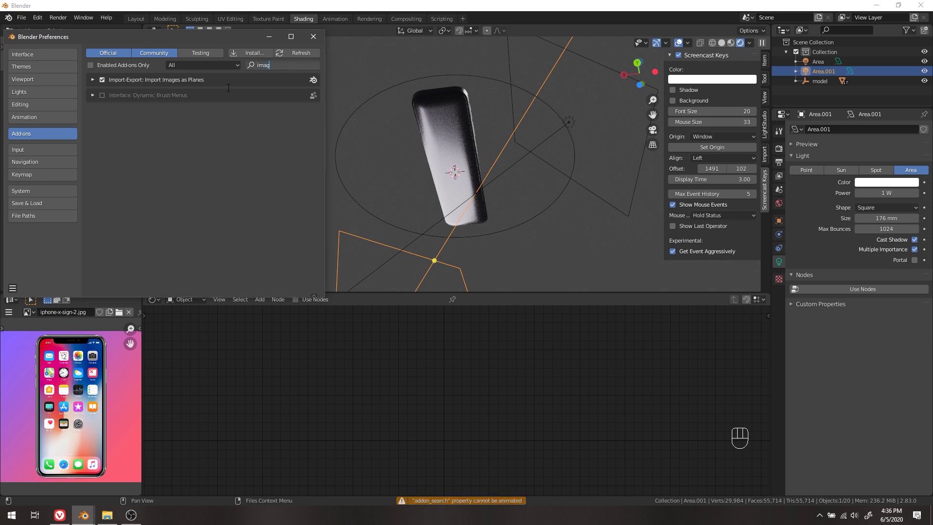
left_click(311, 38)
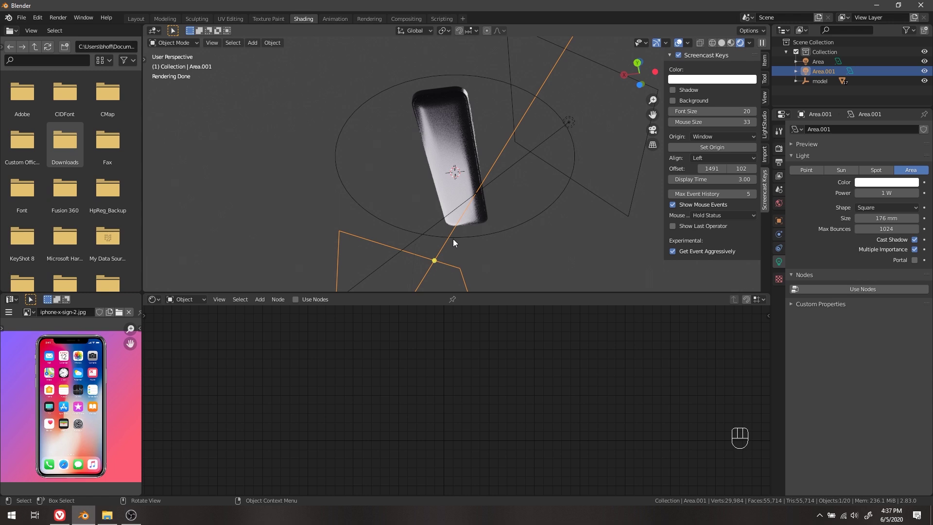
Step: Import download.png from the 01_cycles_basic folder as an image plane
left_click(39, 18)
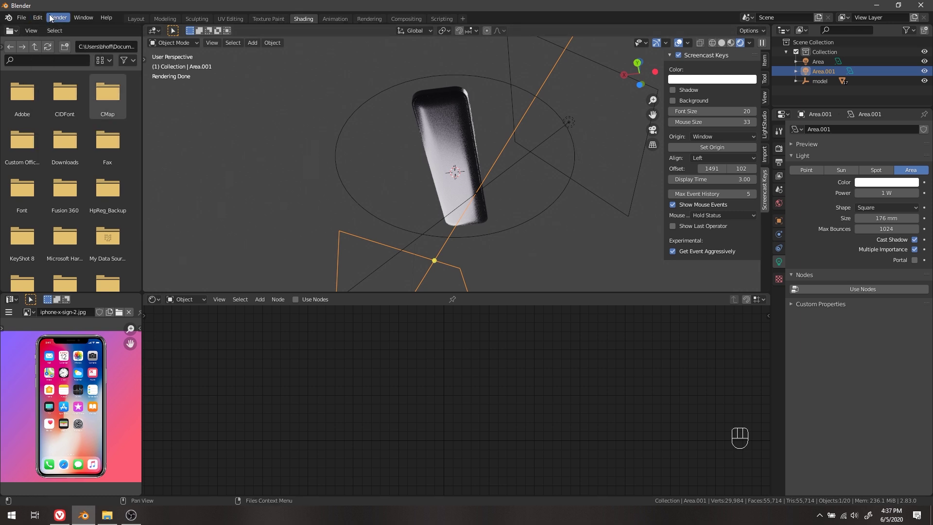
left_click(23, 18)
mouse_move(57, 148)
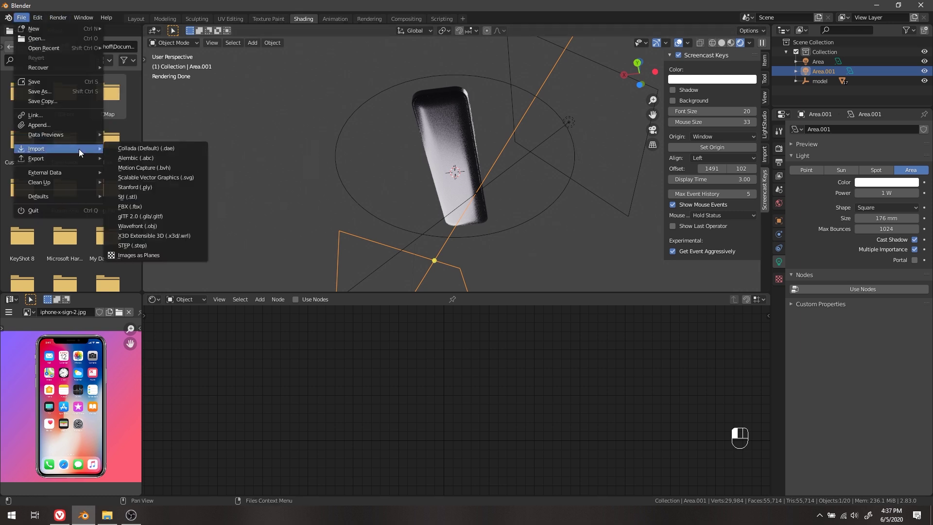
left_click(159, 255)
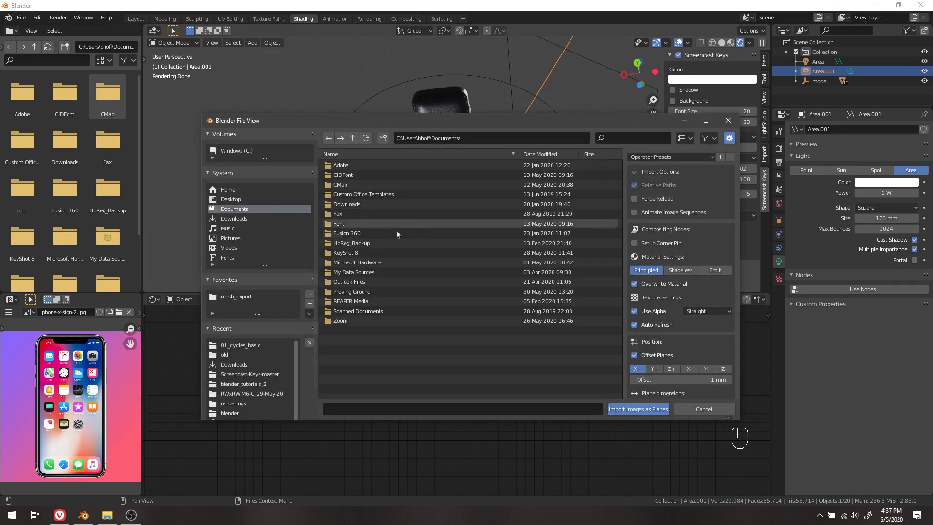
left_click(243, 345)
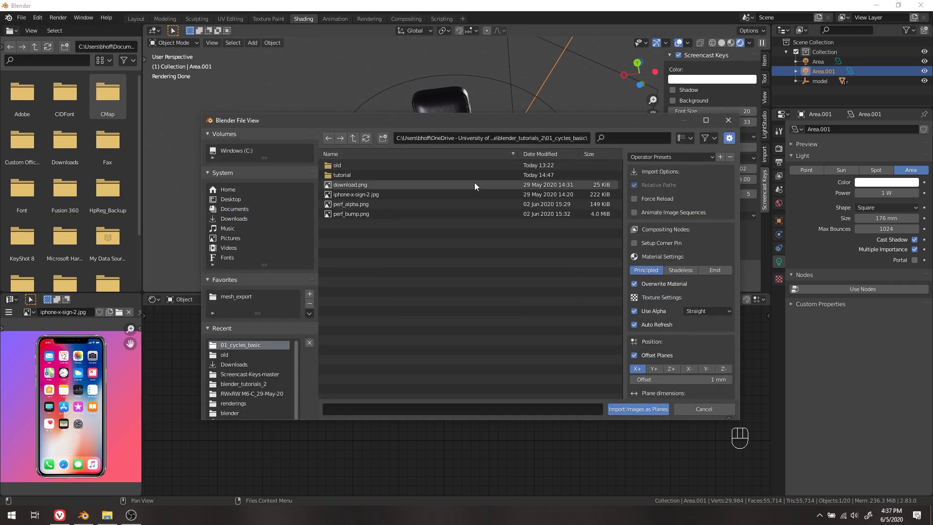
double_click(451, 184)
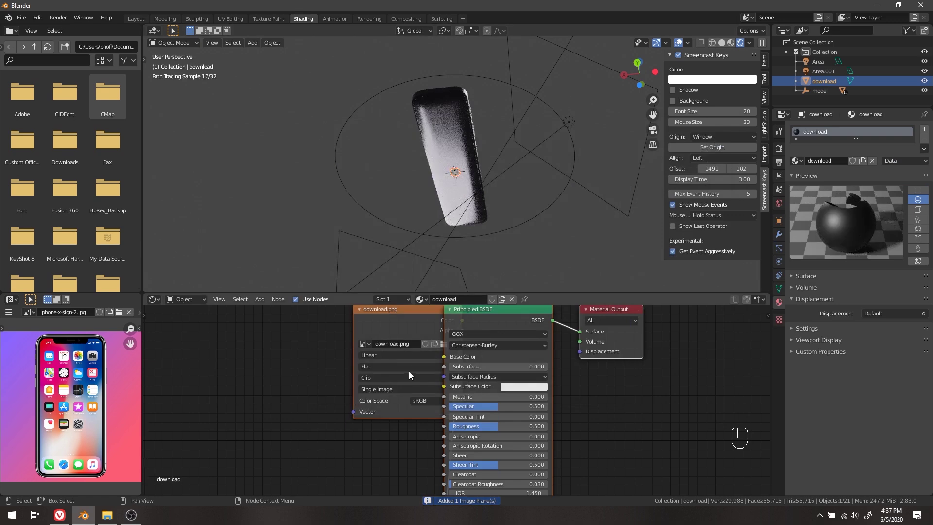
Step: Scale the imported logo plane on the phone's back up to about three times its size
left_click_drag(405, 318, 381, 328)
left_click(278, 359)
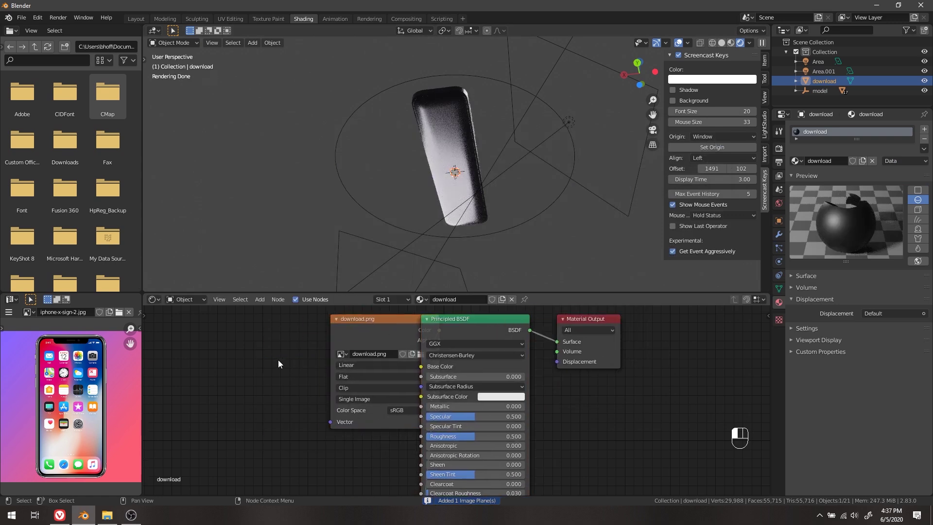
scroll(403, 196, "down", 3)
scroll(403, 197, "up", 11)
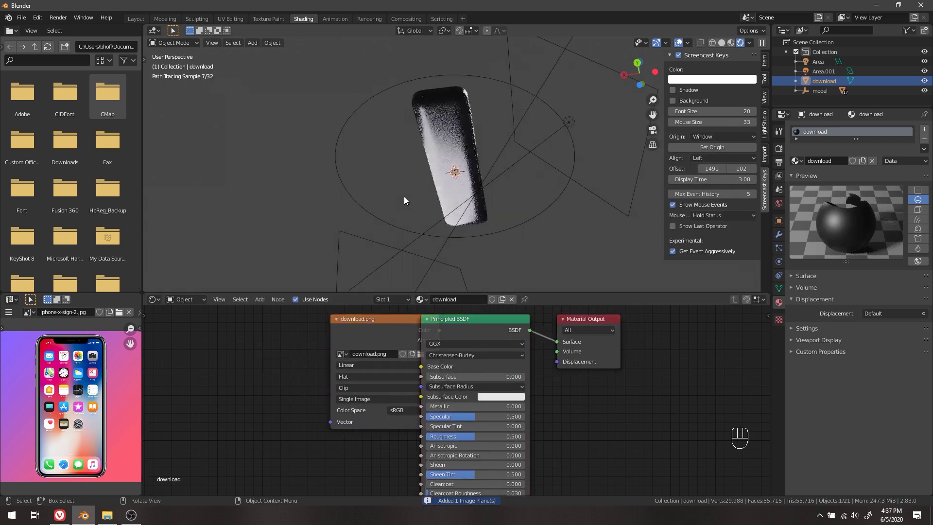
middle_click_drag(508, 243, 508, 206)
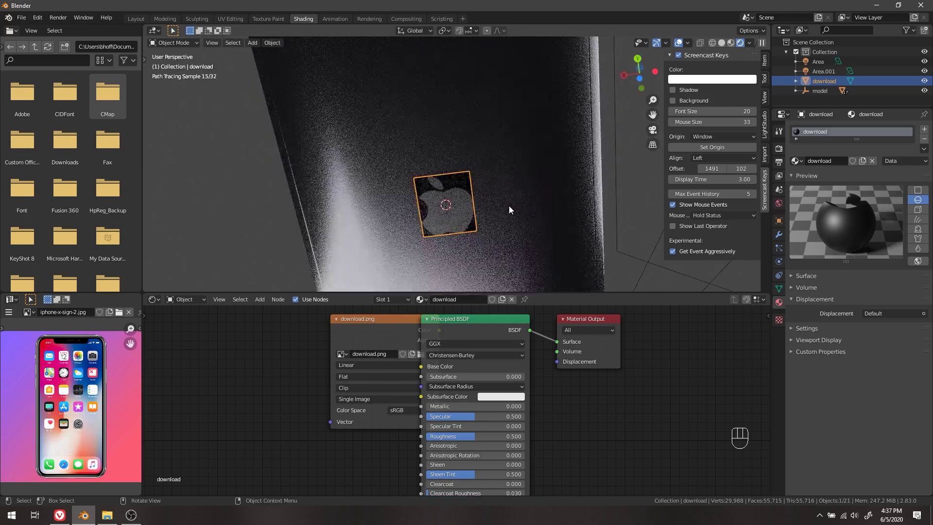
scroll(509, 205, "down", 5)
key("s")
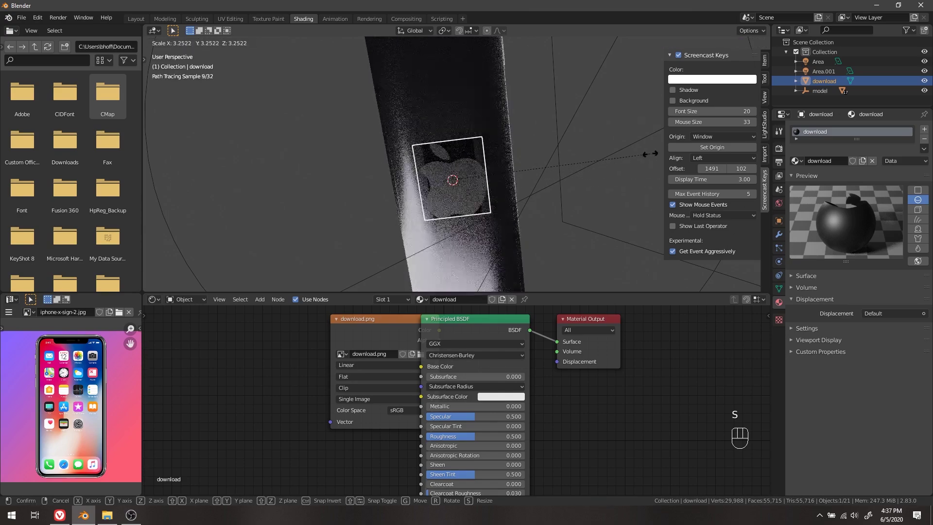
left_click(629, 156)
Step: Rotate the logo plane 180 degrees about the global Y axis
key("r")
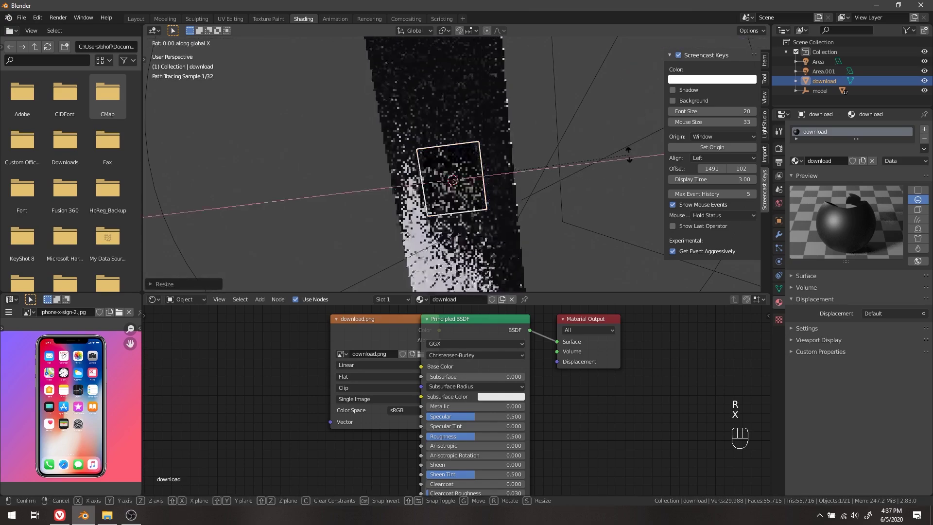
key("x")
key("y")
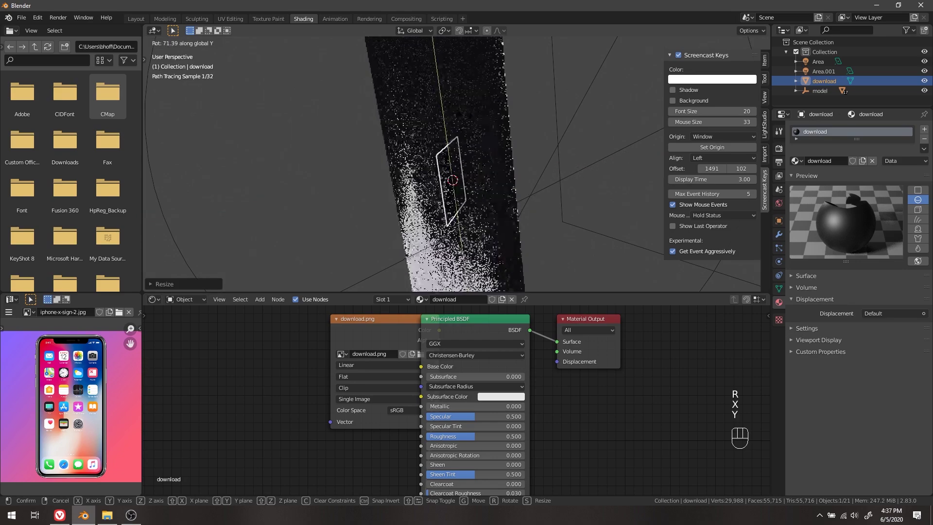
key("KP_1")
key("KP_8")
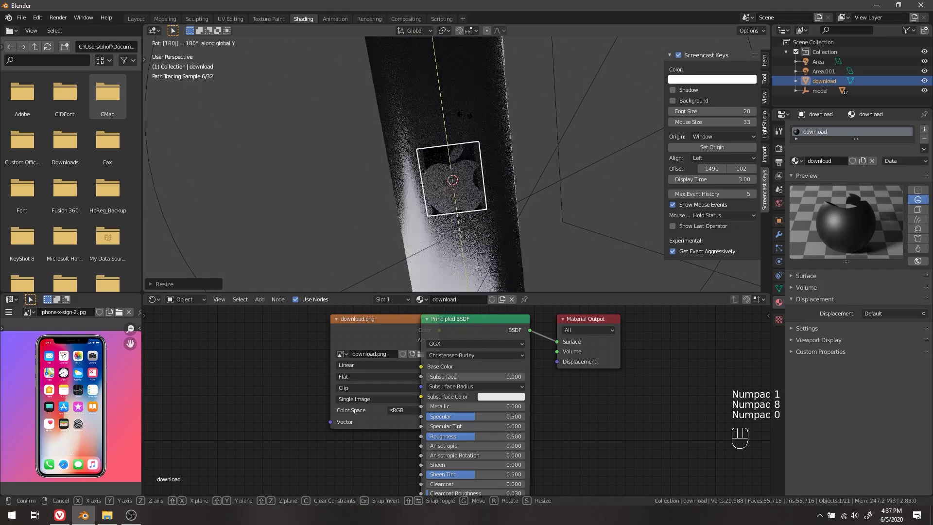
key("KP_0")
key("Return")
Step: Switch to solid shading and move the logo plane about -0.0023 mm along global Z, just off the phone's back
scroll(531, 158, "up", 3)
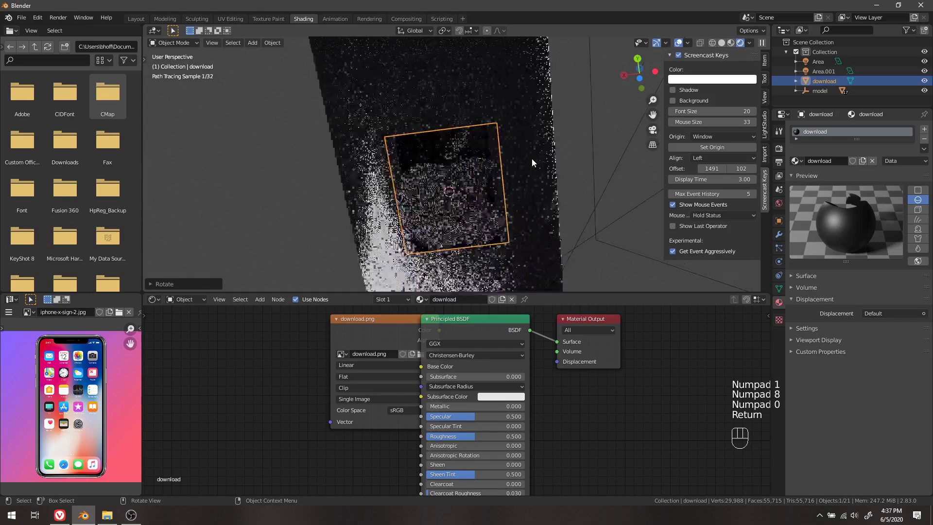
key("z")
left_click(601, 159)
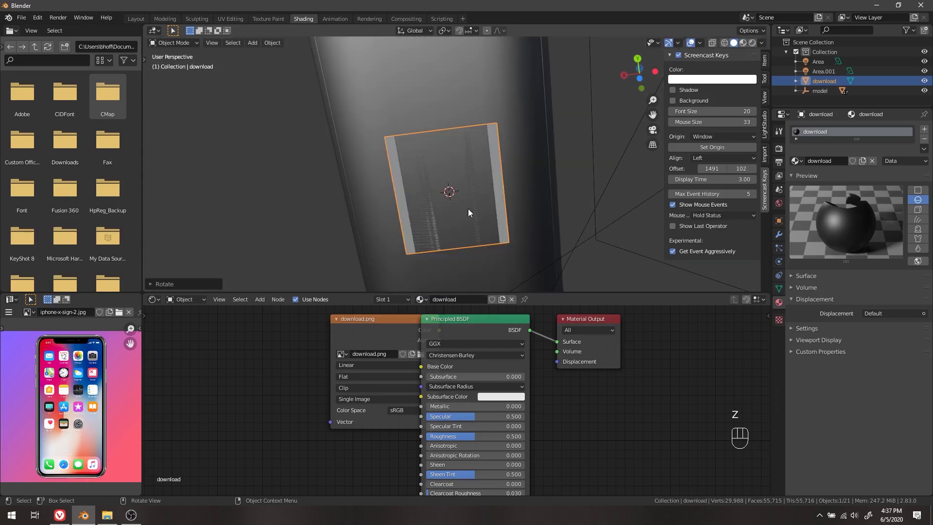
mouse_move(491, 225)
middle_mouse_down()
mouse_move(468, 216)
mouse_move(476, 144)
mouse_move(465, 220)
mouse_move(425, 233)
mouse_move(506, 267)
mouse_move(476, 229)
middle_mouse_up()
key("g")
key("z")
key("shift")
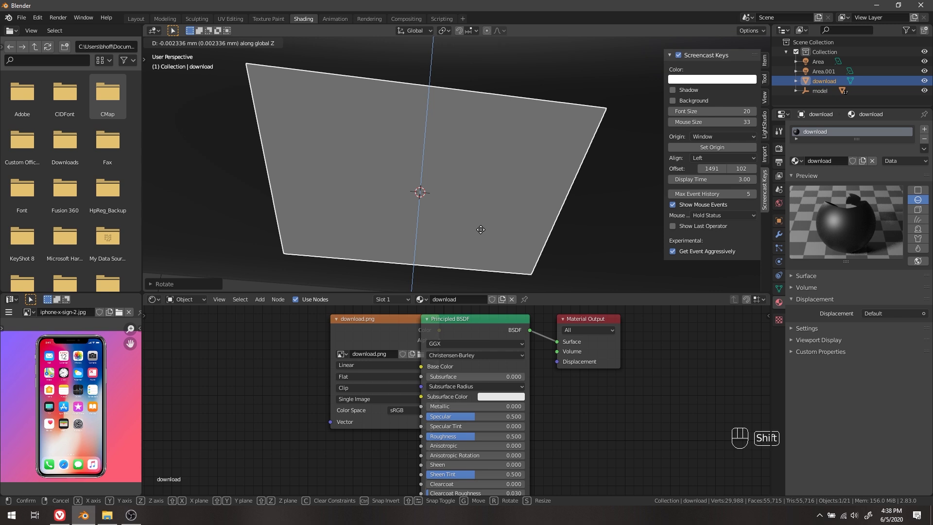
left_click(480, 229)
Step: Return to rendered shading and disconnect the download.png texture's Color output from the Principled BSDF's Base Color
scroll(480, 229, "down", 4)
key("z")
middle_click_drag(534, 286, 397, 319)
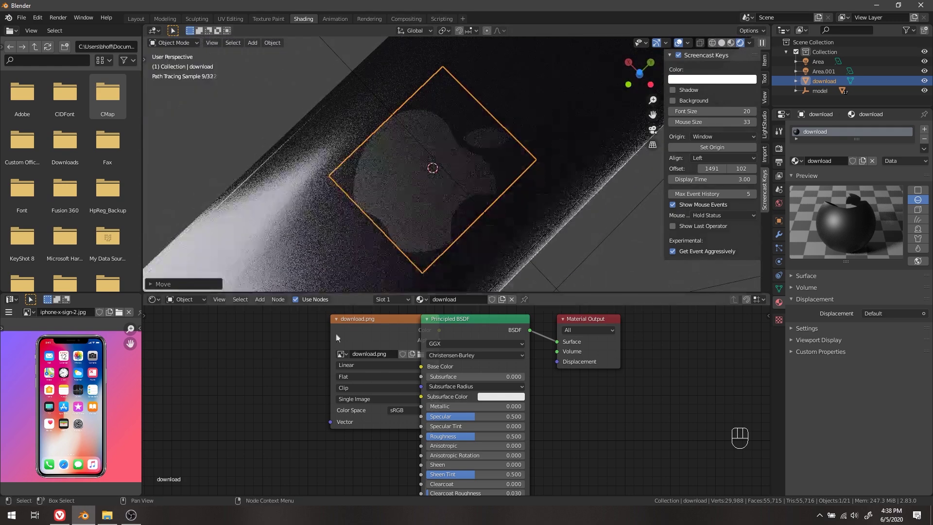
left_click_drag(376, 319, 256, 340)
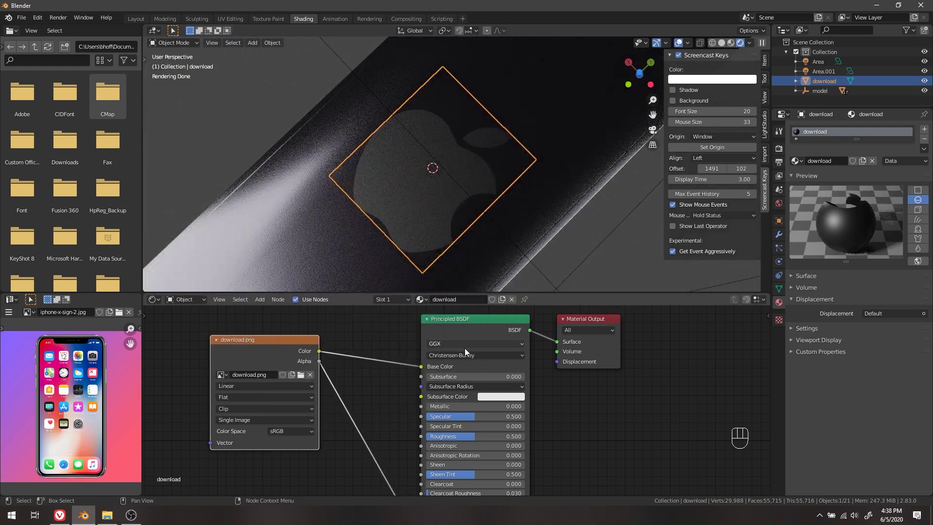
left_click_drag(421, 366, 367, 354)
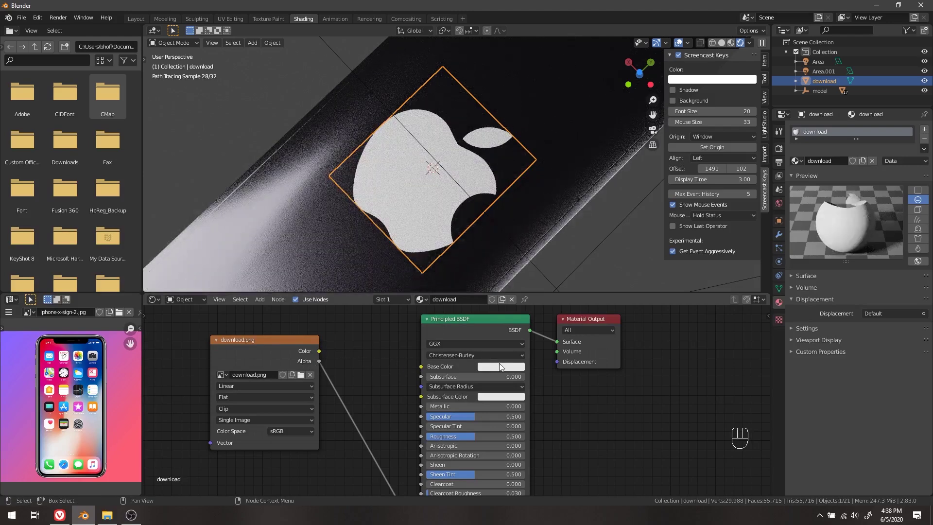
Step: Set the logo material's Metallic to 1.000 and its Roughness to about 0.141
left_click_drag(486, 406, 525, 406)
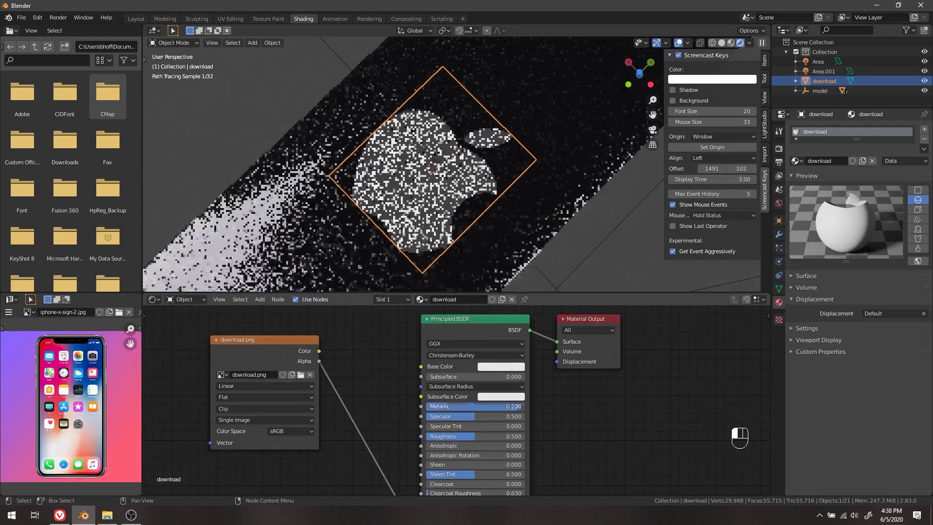
left_click_drag(477, 436, 440, 437)
mouse_move(434, 225)
middle_mouse_down()
mouse_move(416, 216)
mouse_move(553, 48)
mouse_move(552, 276)
mouse_move(548, 266)
middle_mouse_up()
scroll(548, 265, "down", 5)
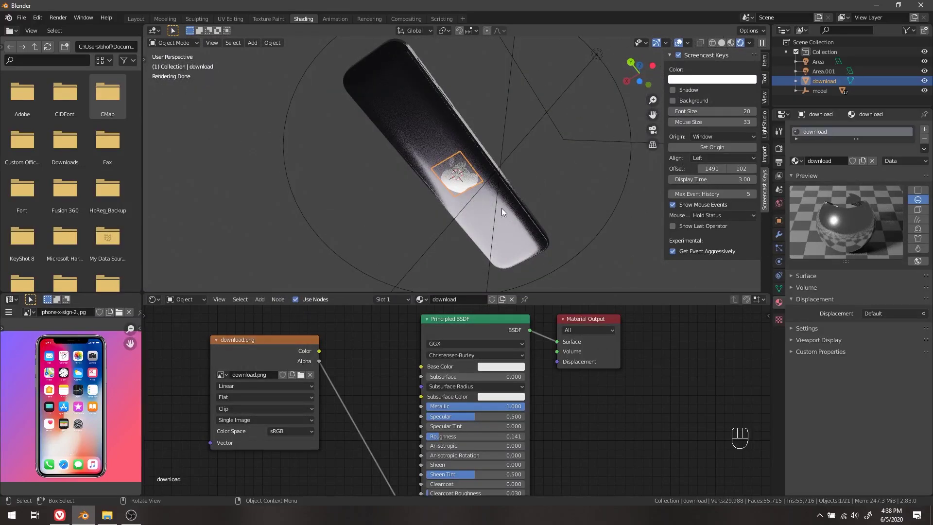
Step: Parent the logo plane to the phone's back body with the Object option, and test the link with a cancelled move
key("shift")
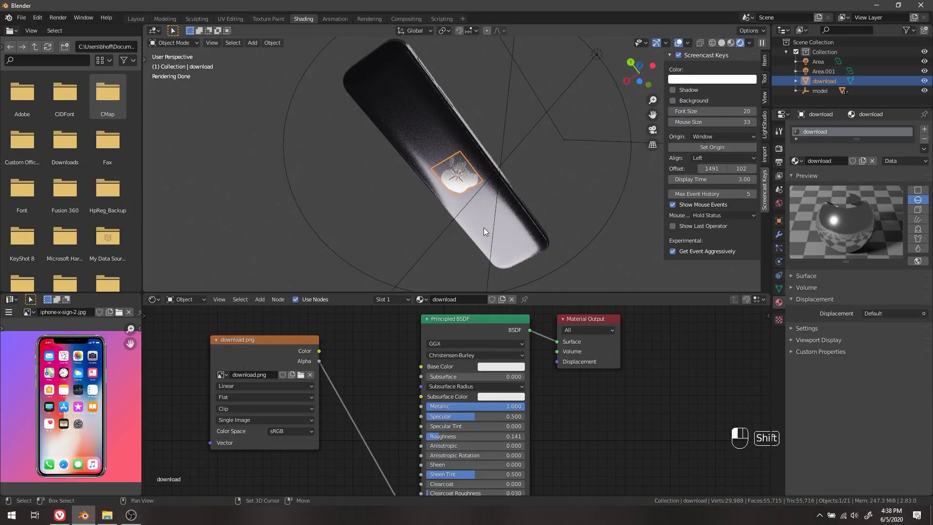
left_click(483, 228, "shift")
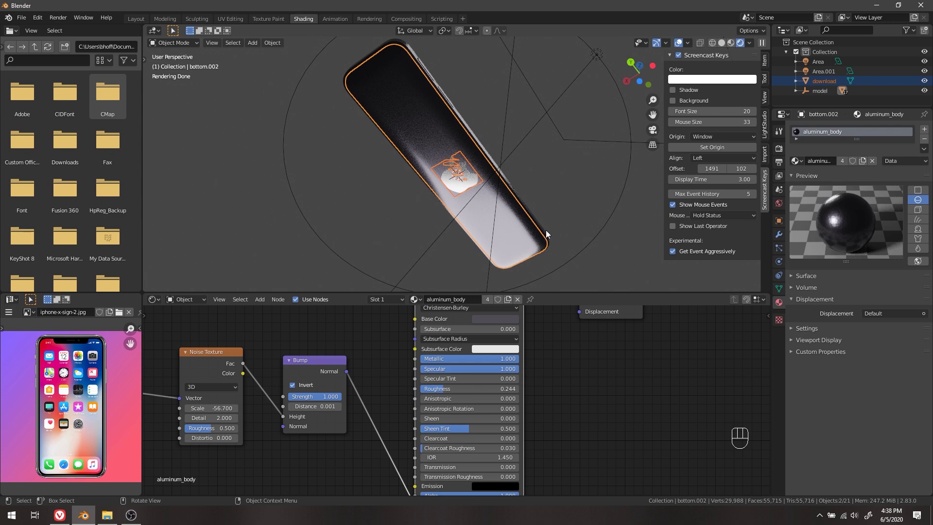
key("ctrl+p")
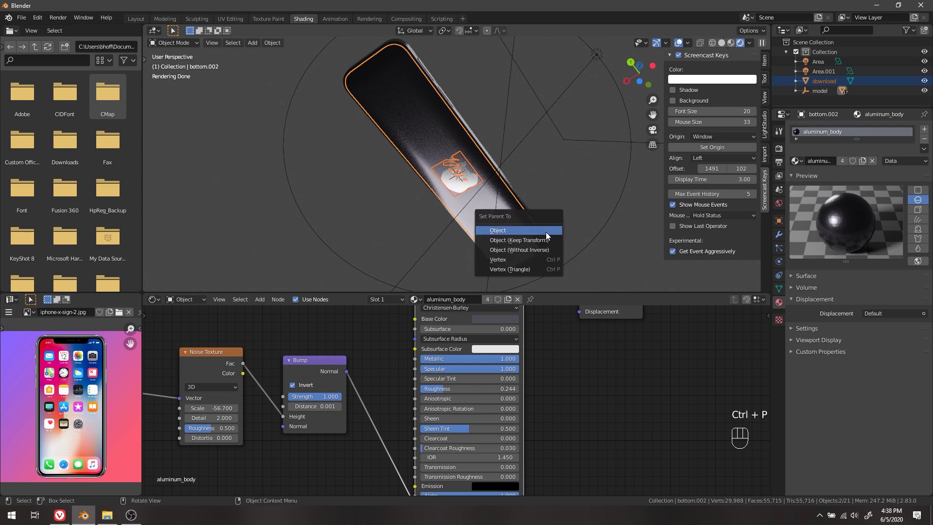
left_click(546, 231)
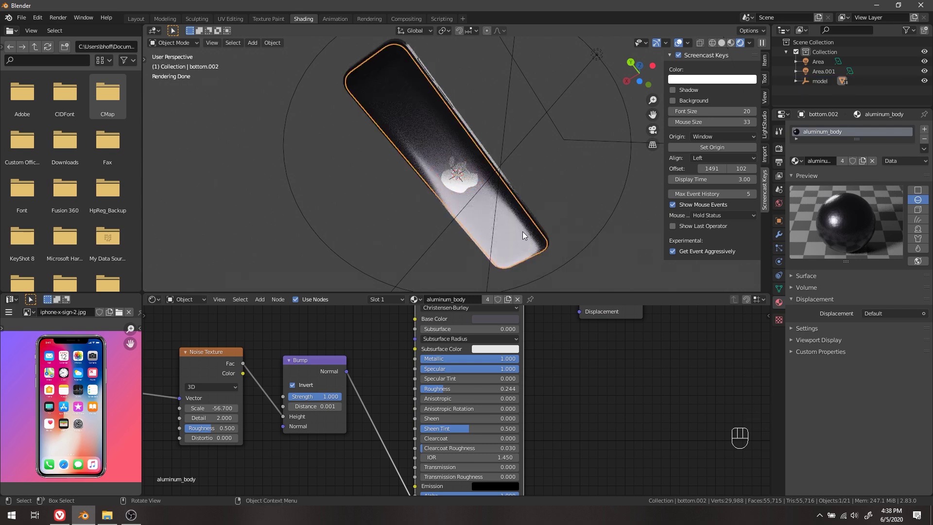
key("g")
right_click(521, 117)
Step: Move the logo plane along global Y to about 30.37 mm, toward the upper part of the phone's back
middle_click_drag(551, 147, 584, 113)
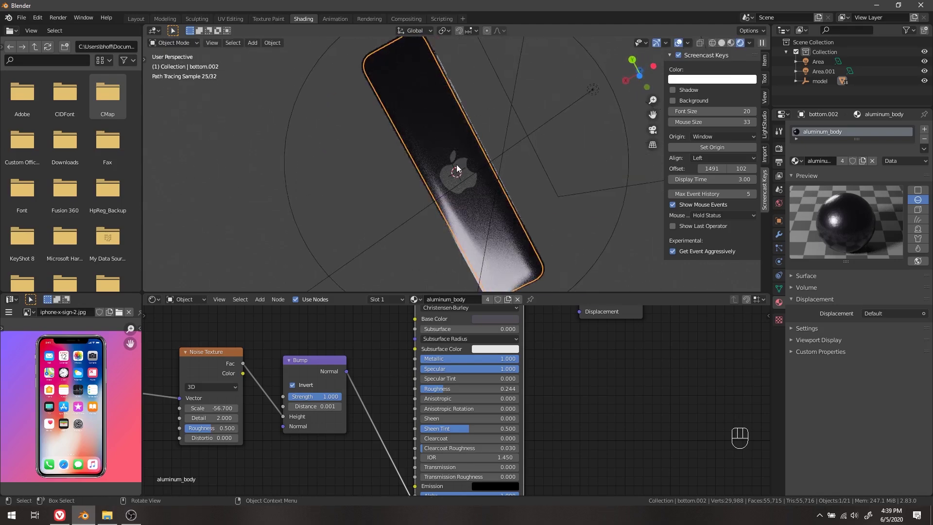
left_click(485, 181)
key("g")
key("x")
key("y")
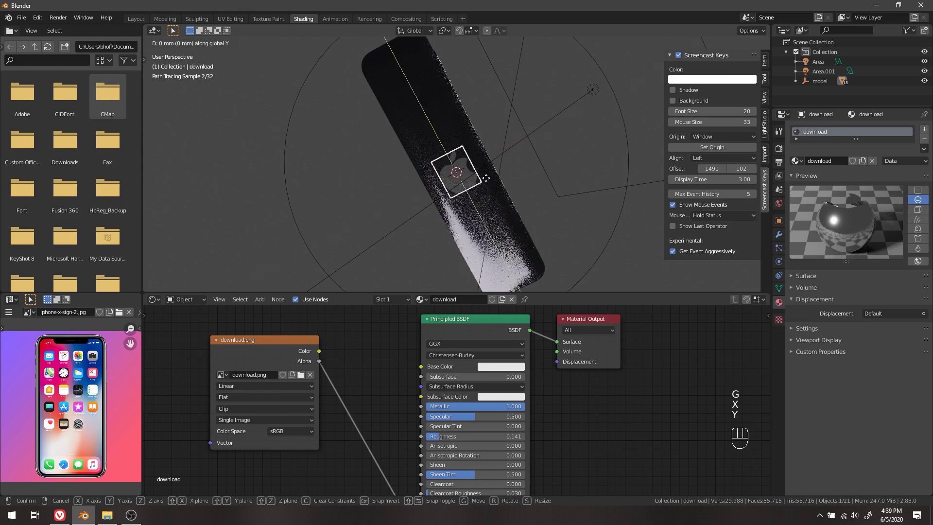
left_click(453, 148)
Step: In the Layout workspace, add a mesh plane at the origin and scale it to about 1532 mm square
middle_click_drag(563, 169, 430, 162)
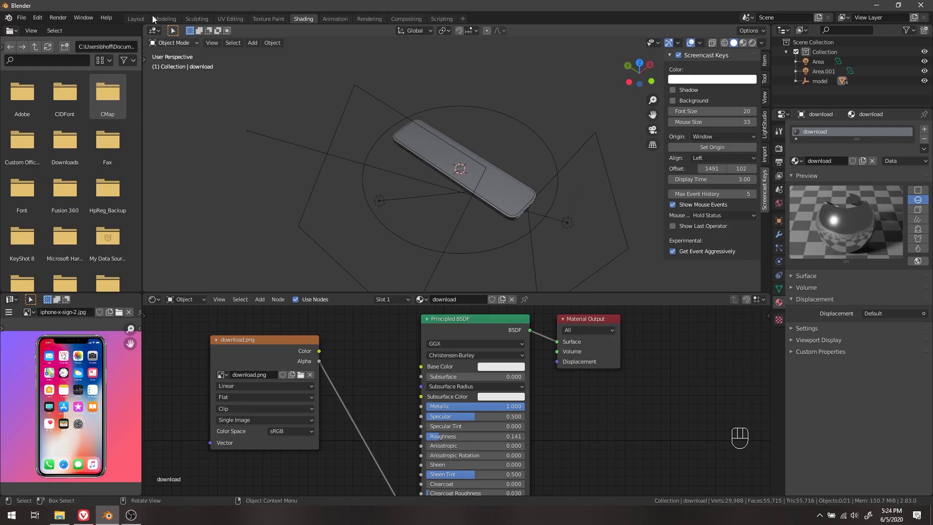
left_click(138, 18)
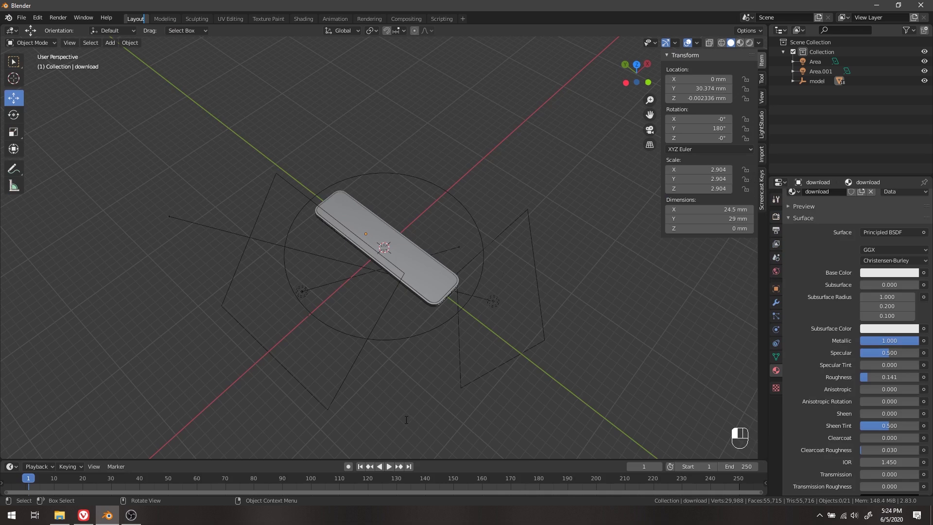
left_click(578, 261)
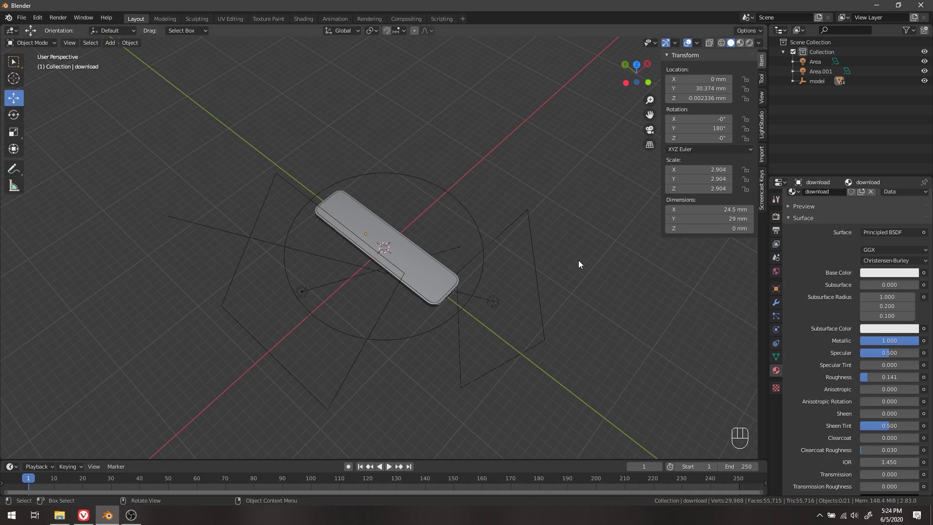
middle_click_drag(594, 278, 384, 266)
scroll(383, 264, "down", 3)
key("Delete")
key("shift+a")
mouse_move(631, 304)
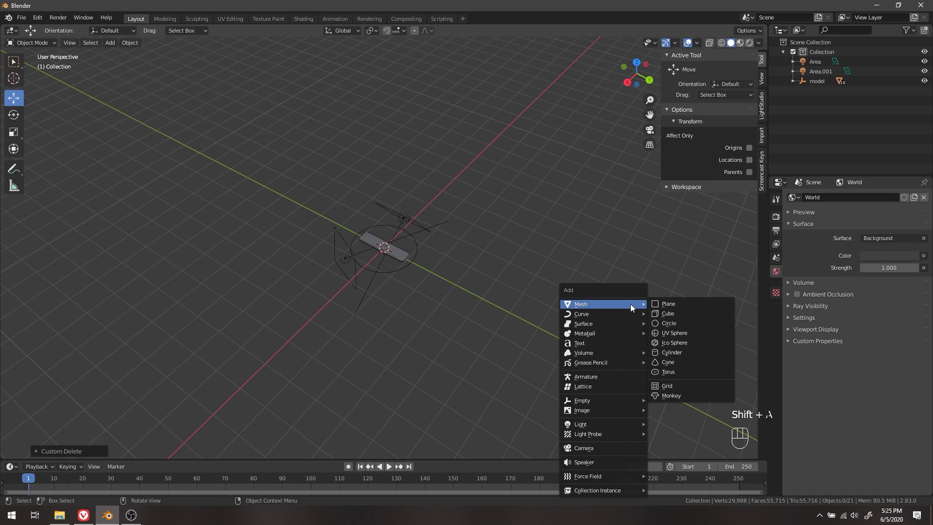
left_click(674, 304)
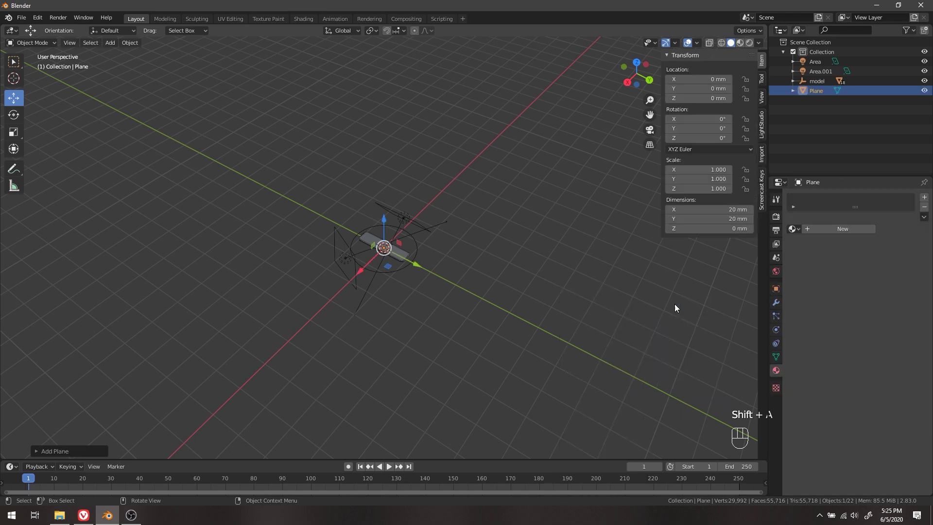
key("s")
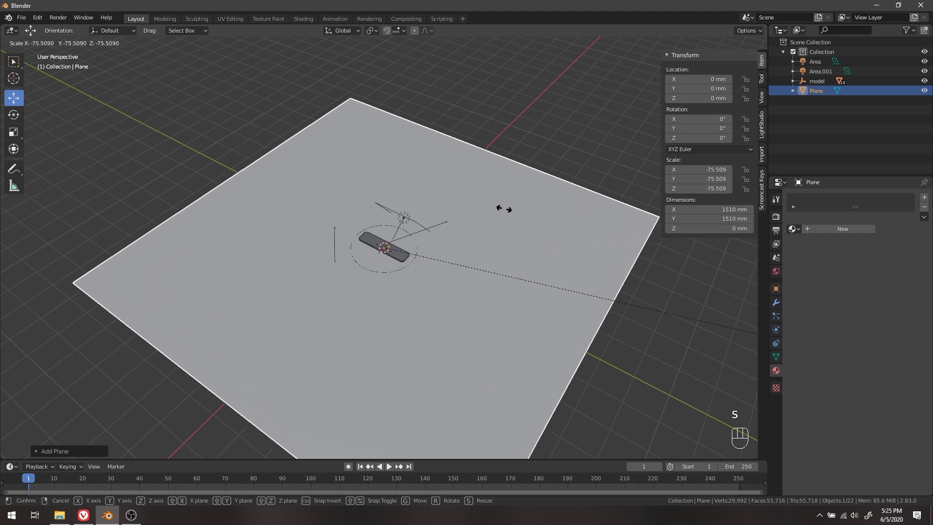
left_click(529, 222)
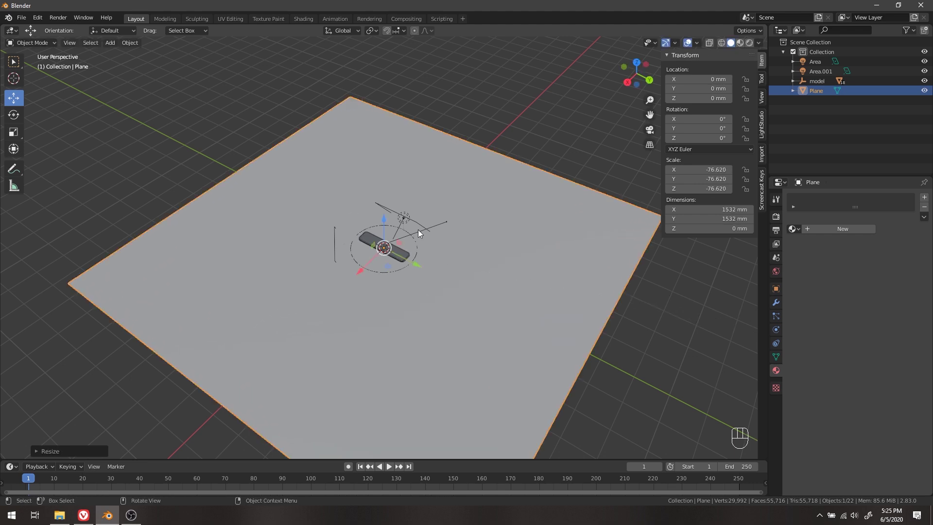
Step: Extrude the floor plane's edge on the negative Y side about 1010 mm upward along Z to form a back wall
key("Tab")
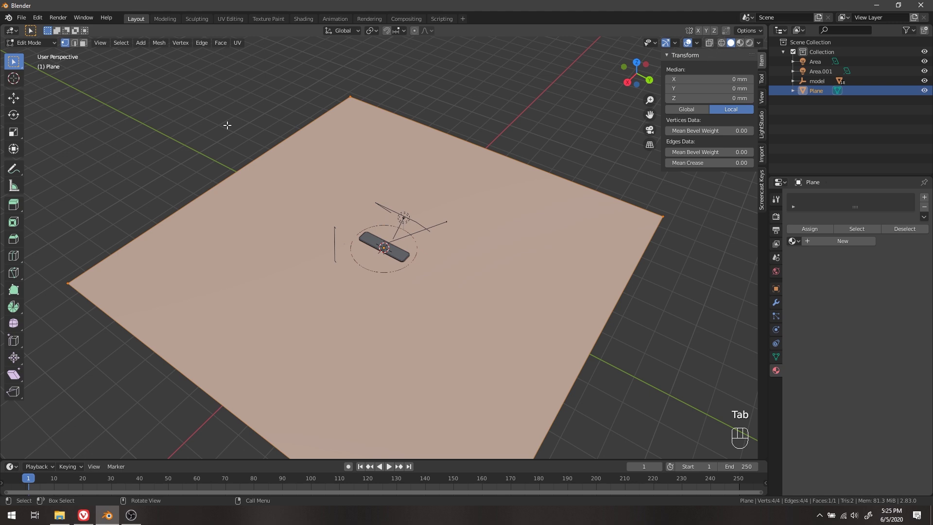
left_click(74, 43)
left_click(170, 214)
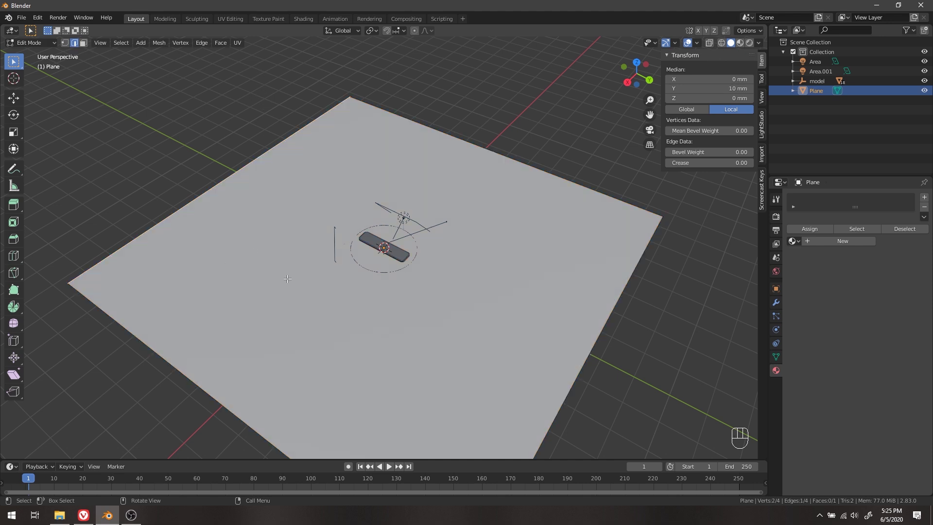
key("e")
key("z")
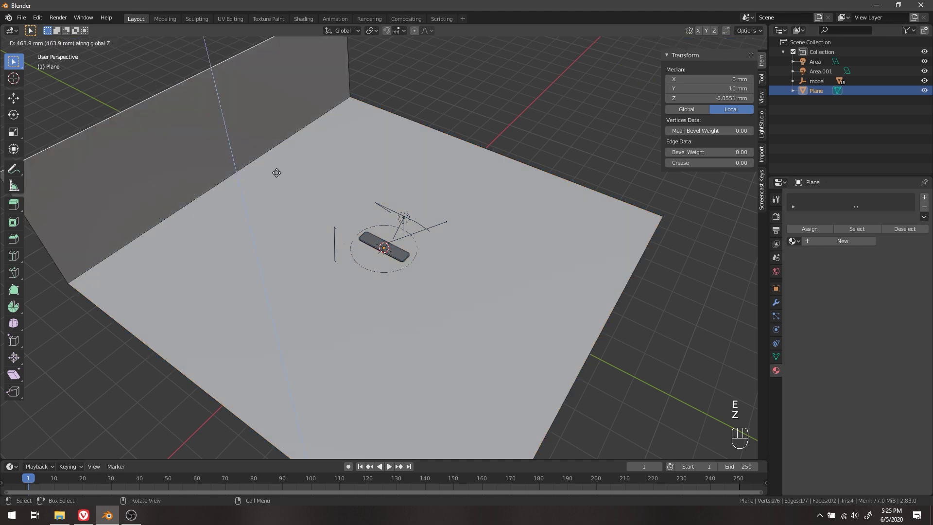
left_click(203, 413)
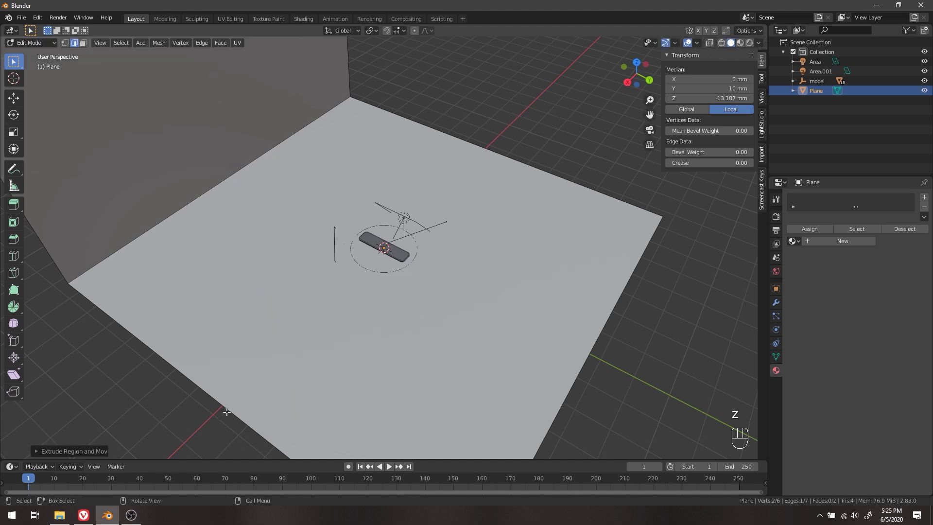
key("Tab")
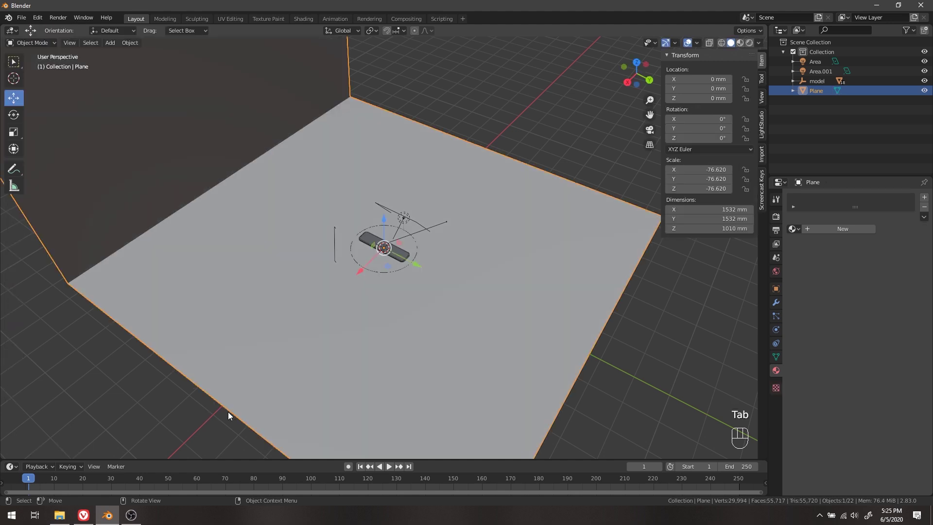
Step: Add a Bevel modifier to the backdrop plane
middle_click_drag(392, 291, 285, 248)
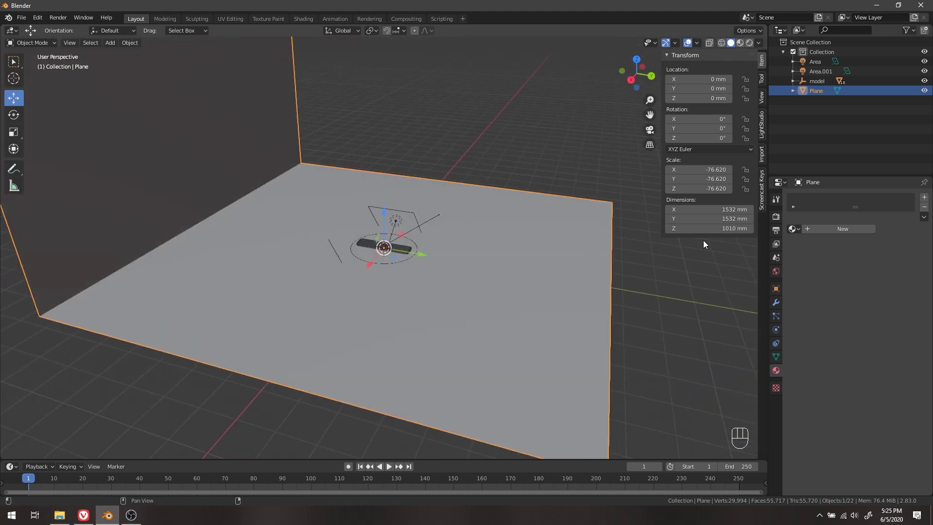
left_click(776, 302)
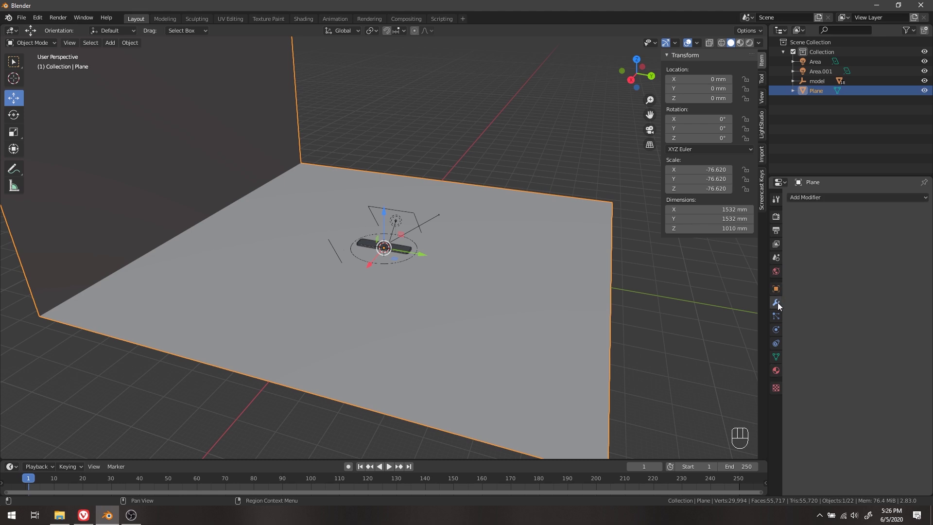
left_click(836, 200)
left_click(823, 197)
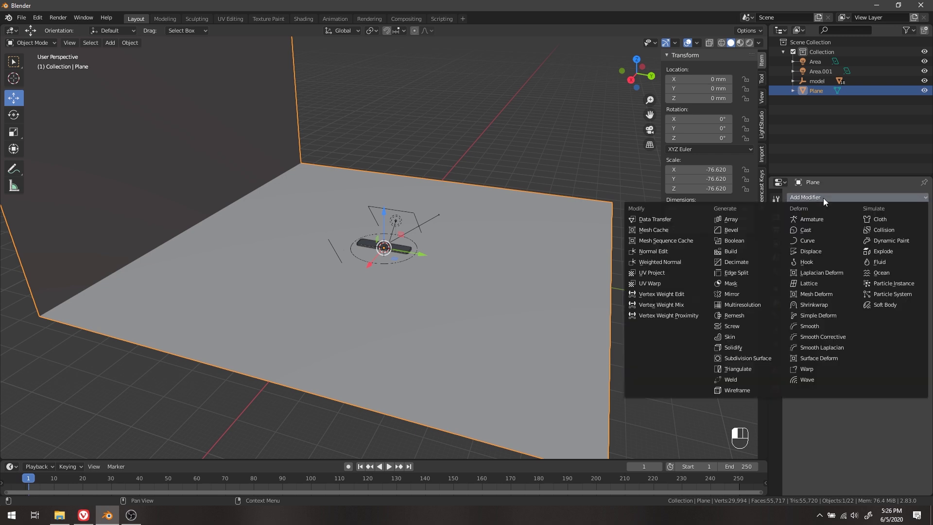
left_click(754, 233)
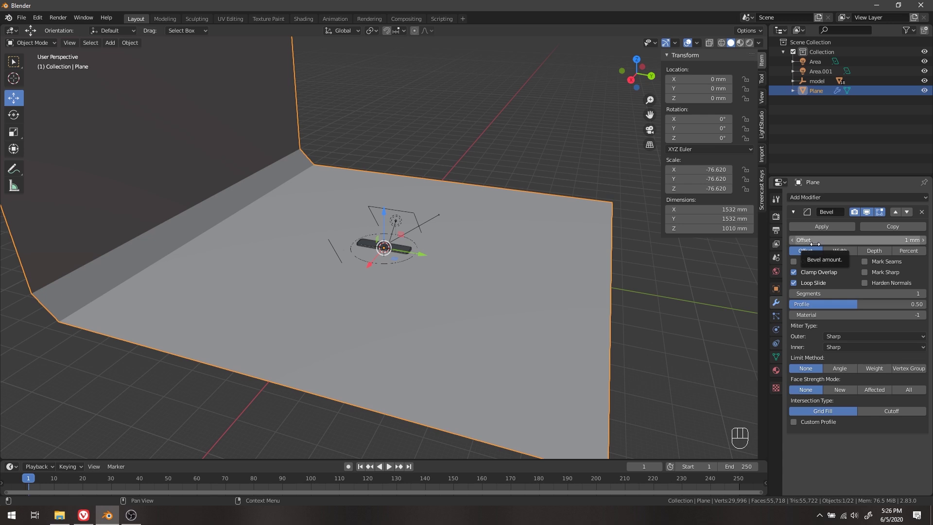
Step: Set the backdrop bevel's Offset to 7 mm and its Segments to 86 for a smooth curved corner
left_click_drag(815, 293, 831, 293)
mouse_move(812, 240)
left_mouse_down()
mouse_move(845, 239)
mouse_move(807, 240)
left_mouse_up()
double_click(809, 293)
type("100")
key("Return")
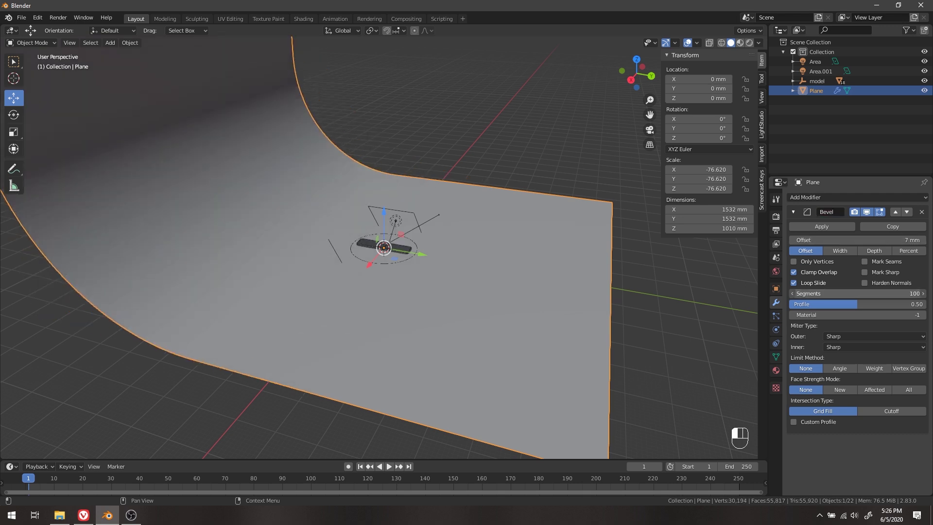
left_click_drag(857, 294, 855, 293)
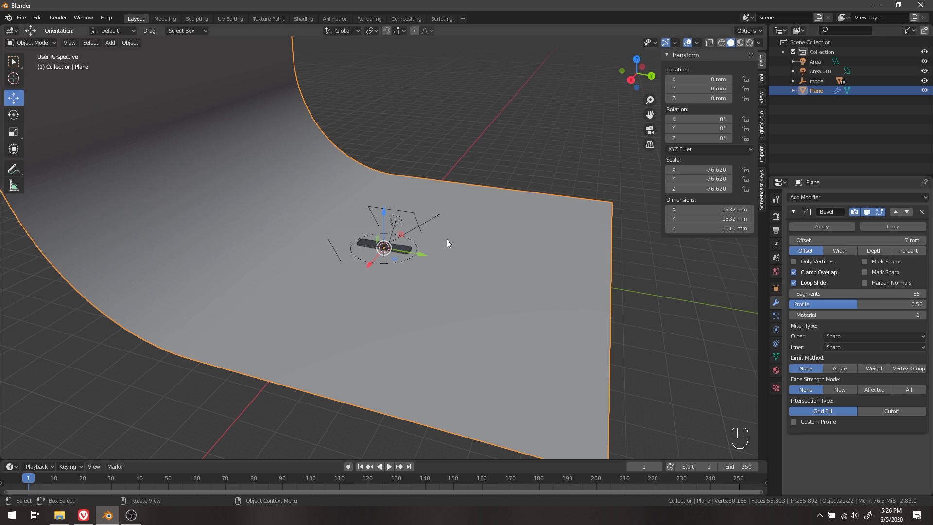
Step: Apply Shade Smooth to the backdrop plane
scroll(305, 241, "up", 5)
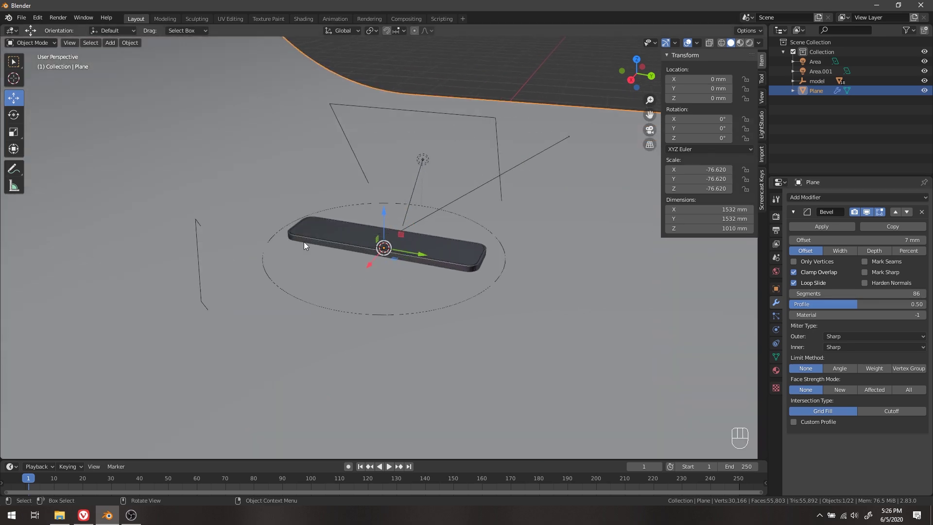
middle_click_drag(504, 261, 369, 285)
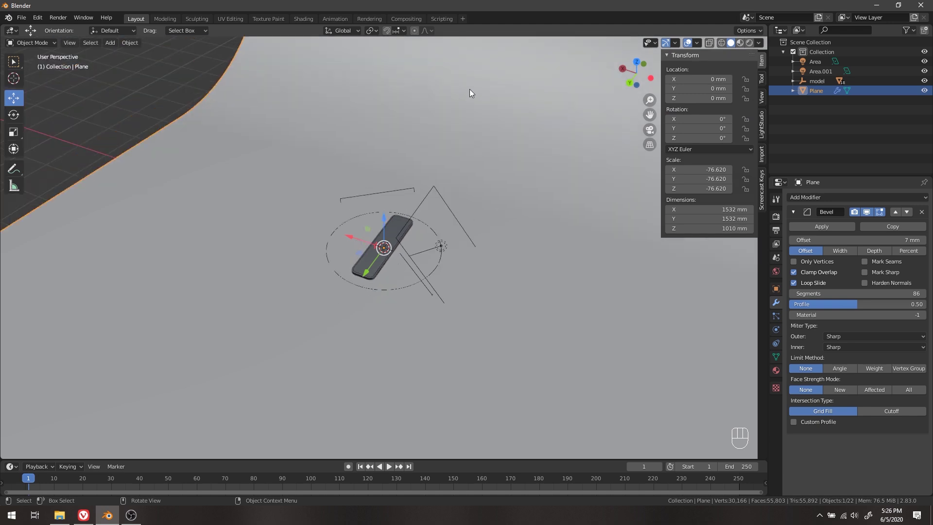
key("F3")
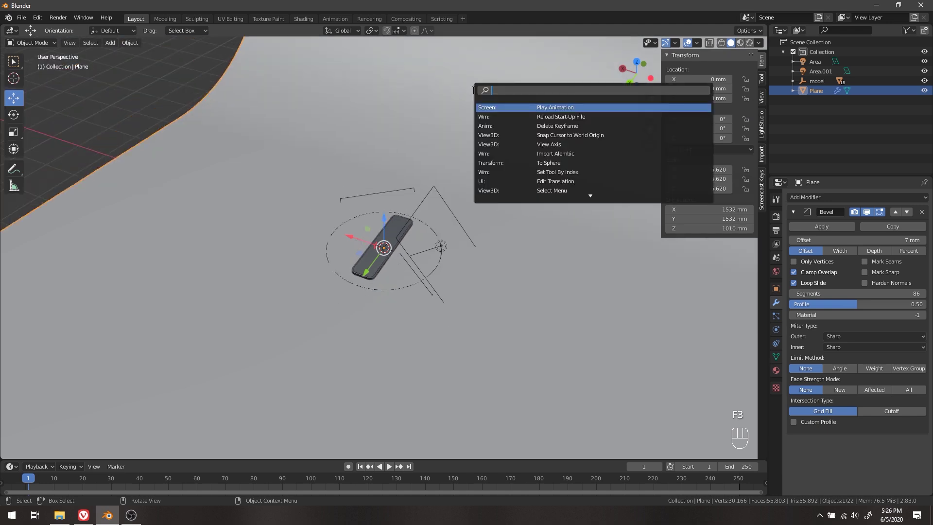
type("sh")
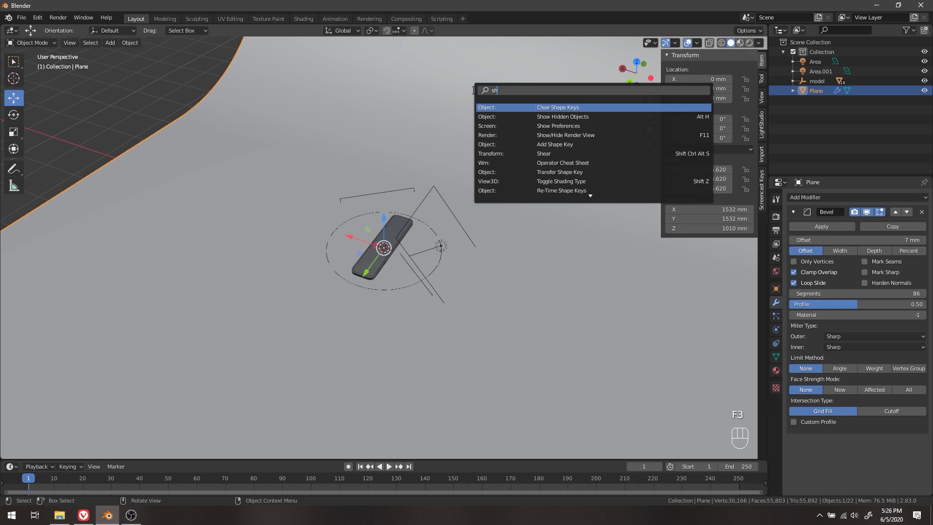
type("ade")
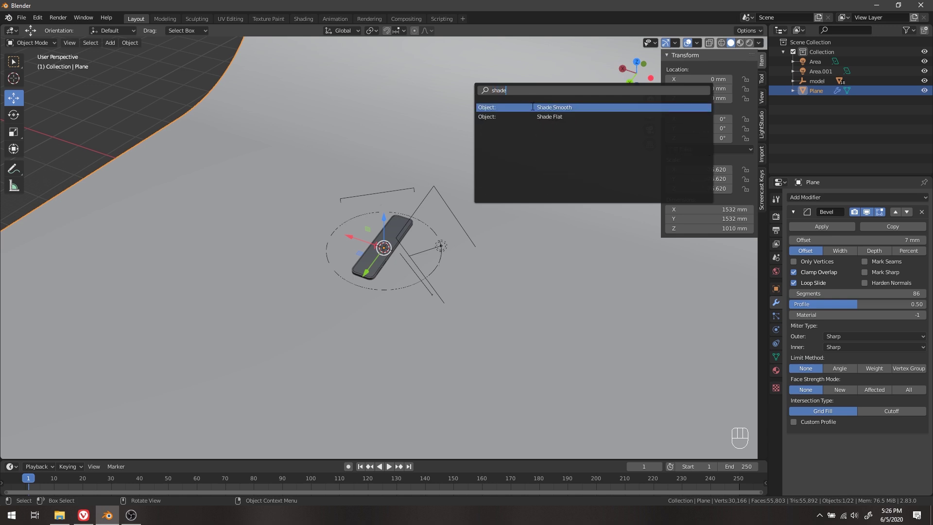
key("Return")
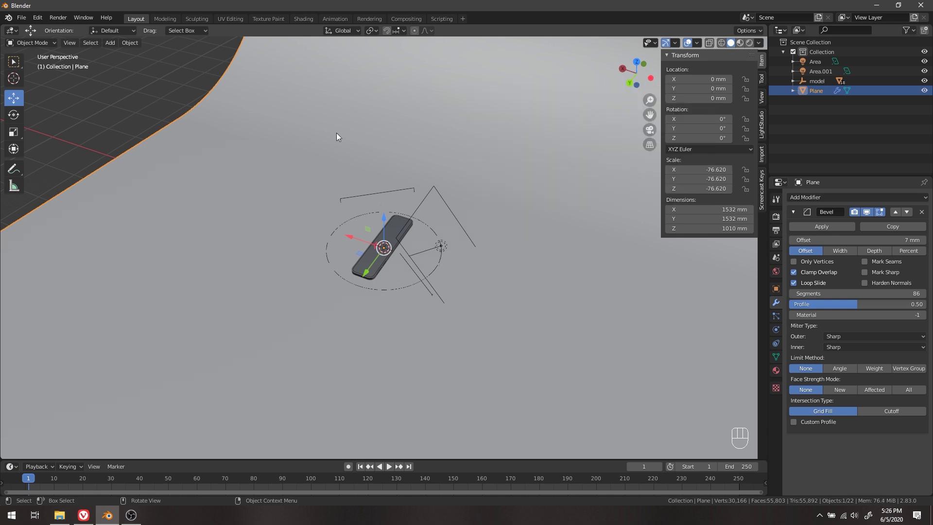
Step: Undo the backdrop's smooth shading and last segment change, and set the bevel's Segments to 7
middle_click_drag(289, 150, 389, 136)
key("ctrl+z")
key("ctrl+z")
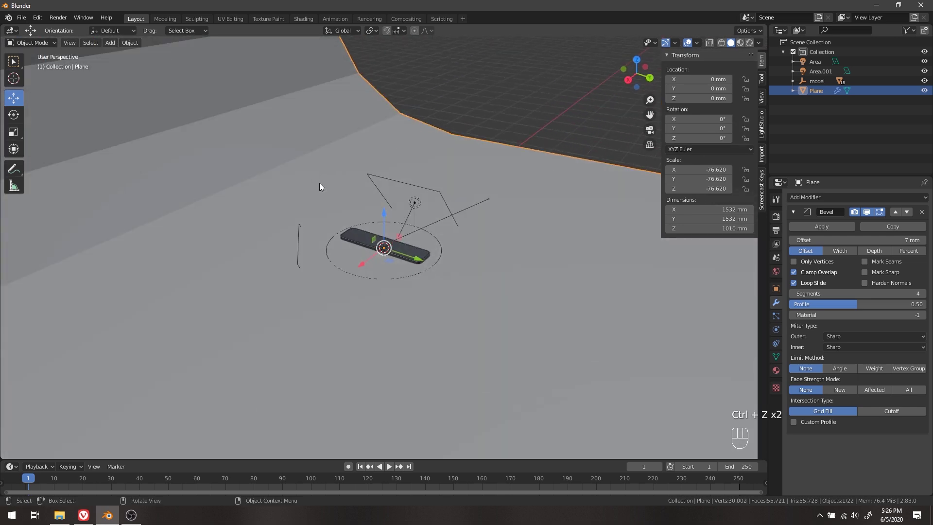
scroll(319, 183, "down", 2)
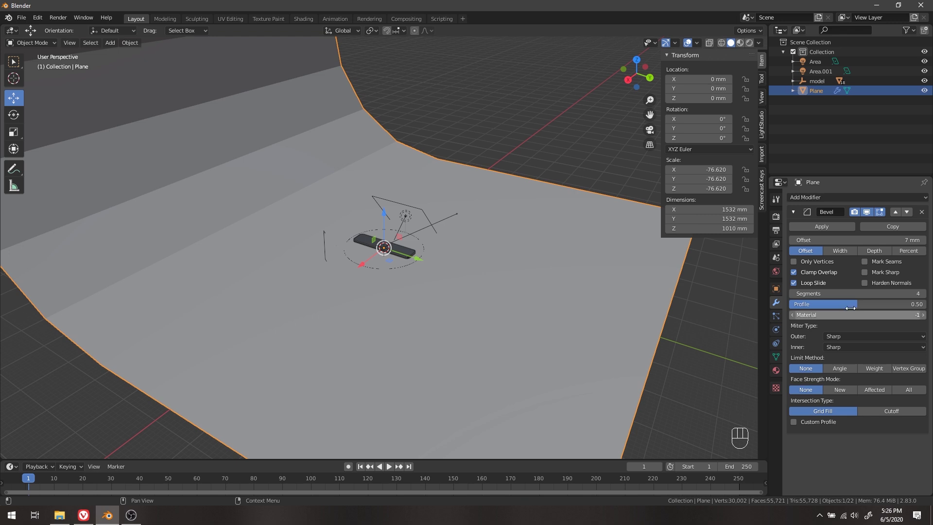
left_click_drag(851, 294, 865, 294)
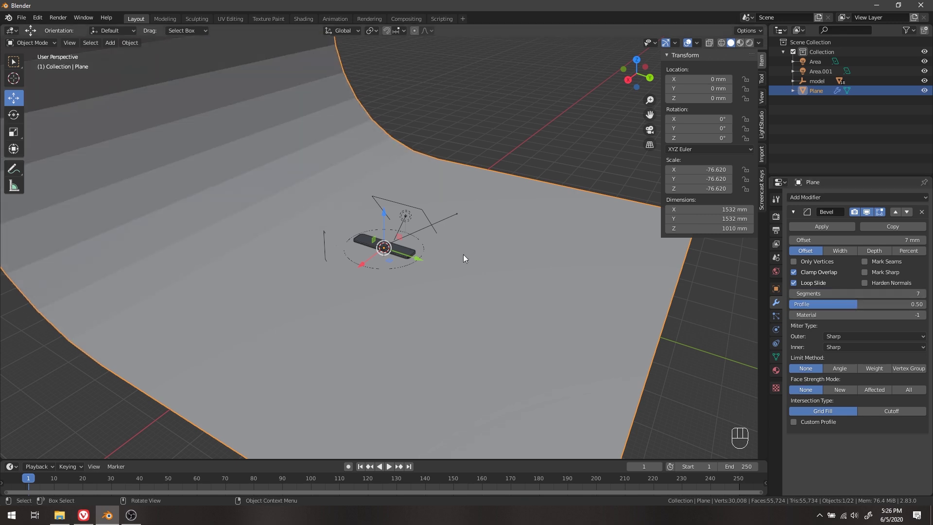
Step: Shade the backdrop plane smooth with its reduced-segment bevel
key("F3")
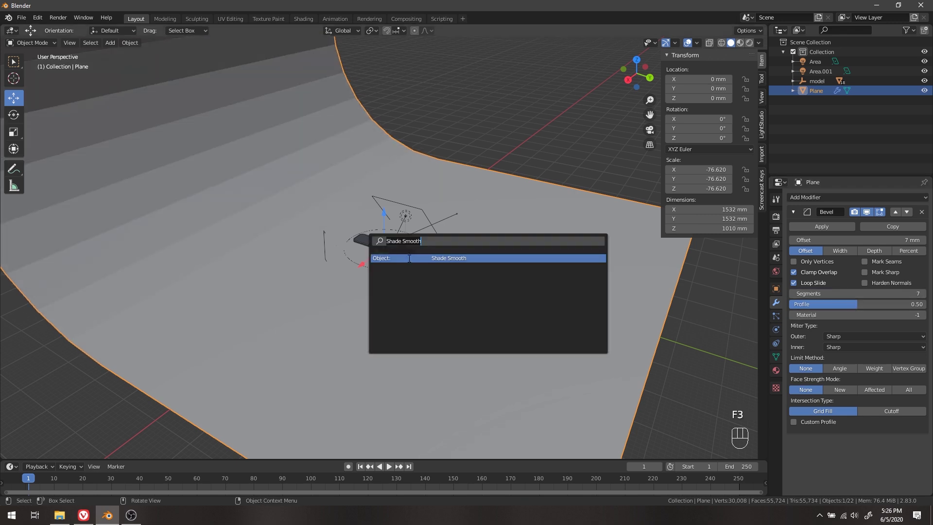
left_click(409, 258)
middle_click_drag(208, 143, 317, 205)
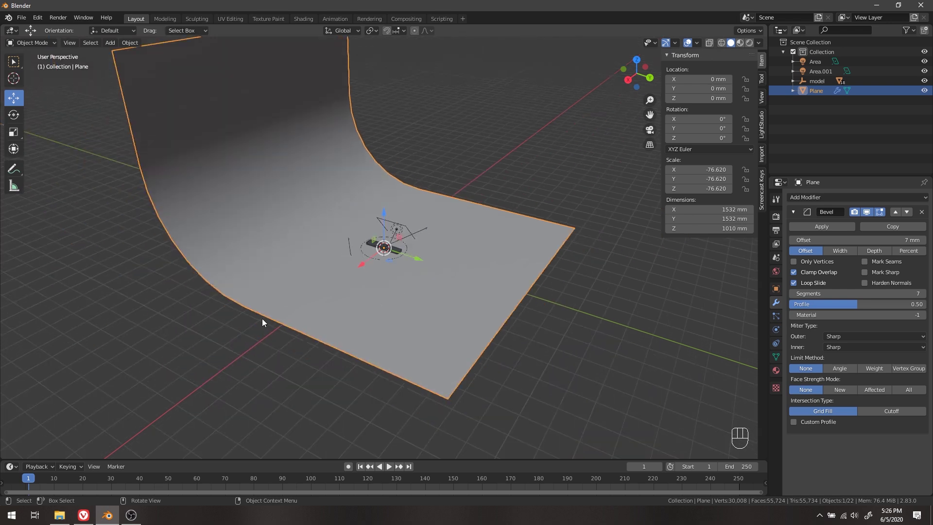
scroll(261, 319, "up", 4)
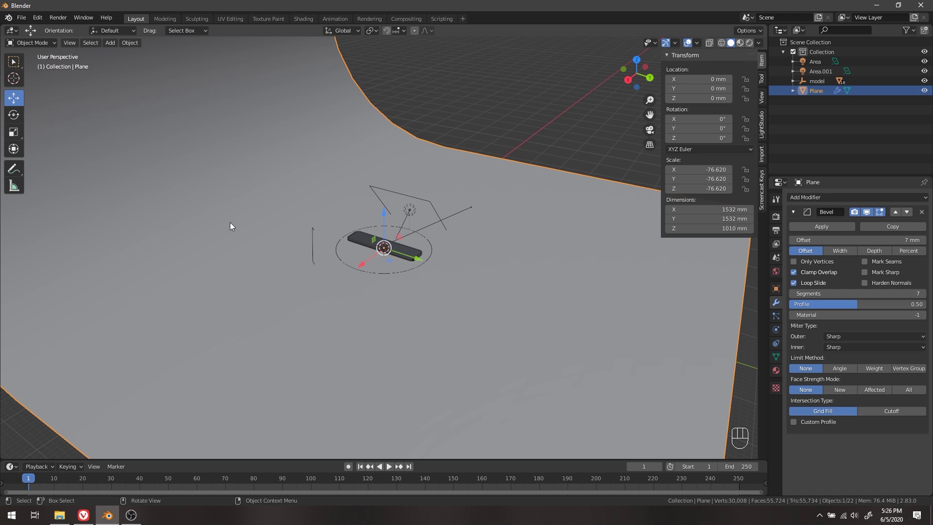
Step: Set the backdrop bevel's Segments to 26, keeping the viewport in Solid shading
key("z")
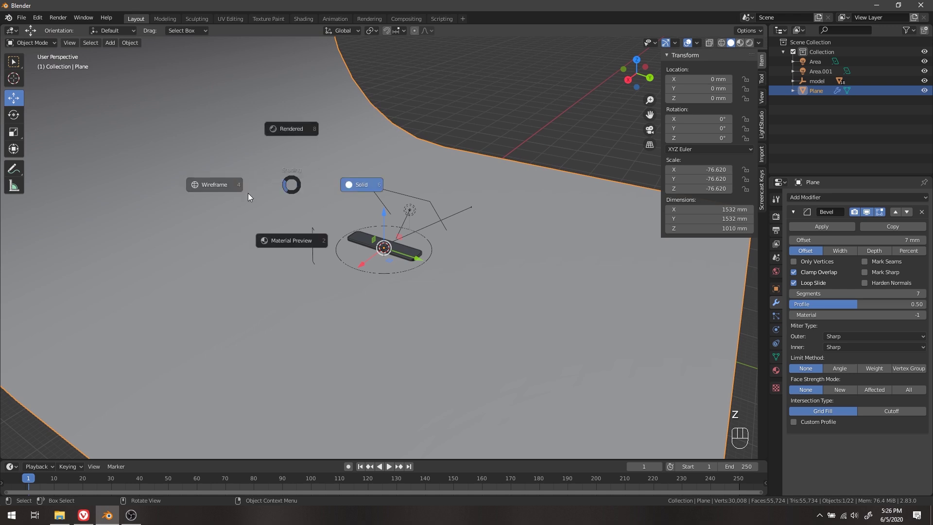
key("z")
left_click(357, 181)
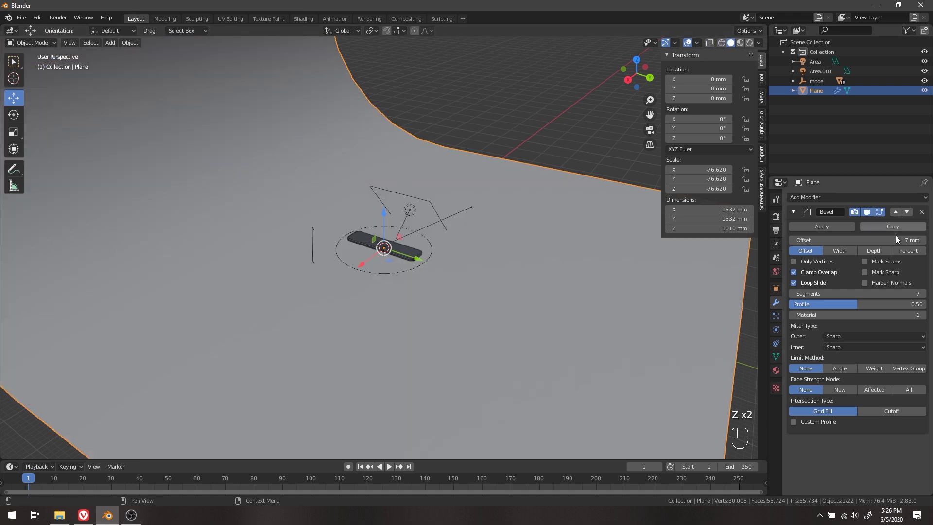
left_click_drag(880, 294, 923, 293)
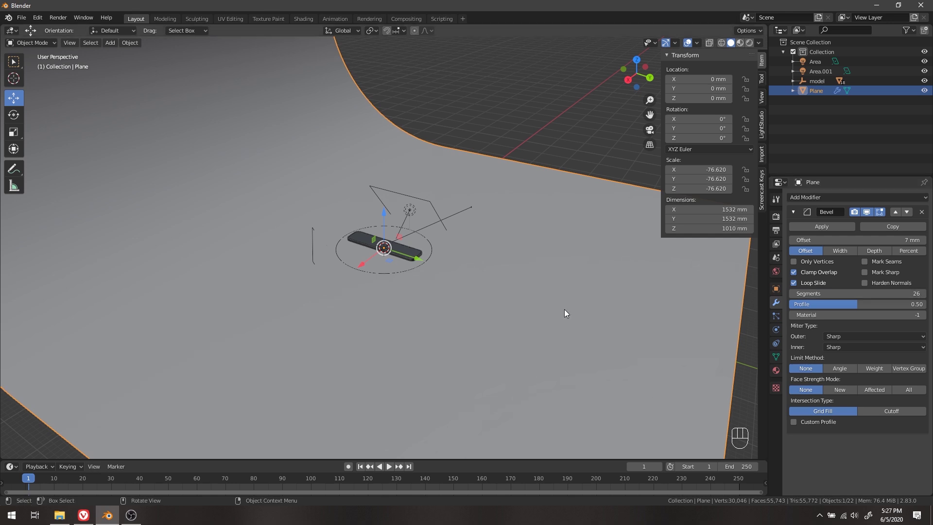
scroll(545, 308, "down", 2)
scroll(545, 308, "up", 2)
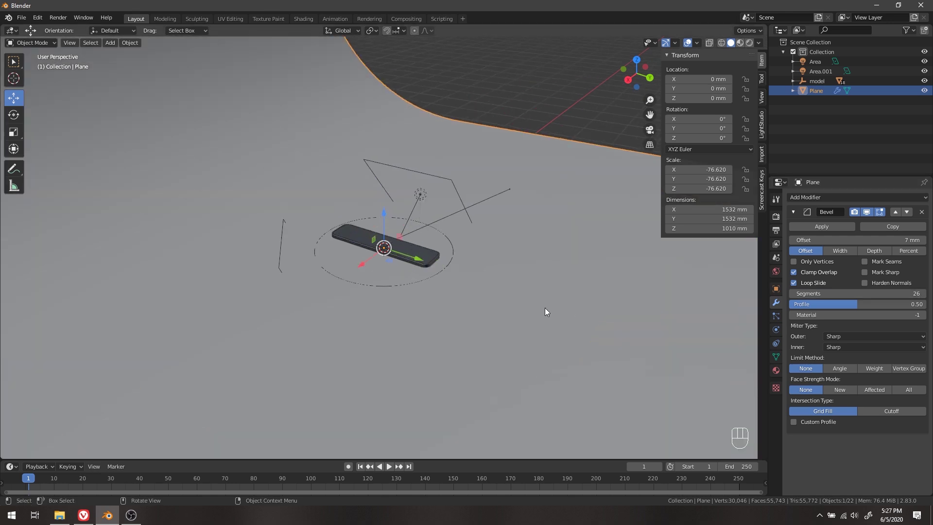
scroll(545, 308, "up", 3)
scroll(545, 312, "down", 5)
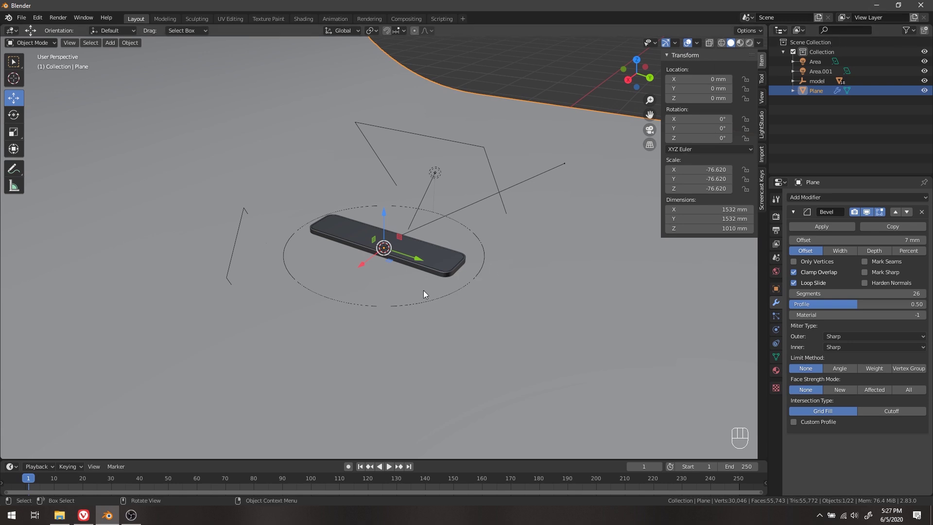
Step: Move both area lights and the backdrop plane into a new collection named Collection 2
left_click(439, 296)
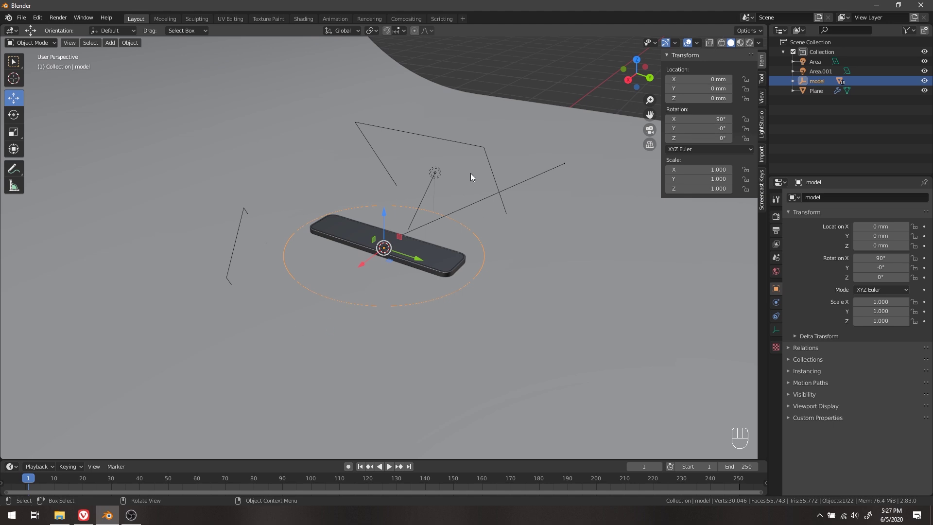
left_click(811, 62)
left_click(815, 70, "shift")
left_click(817, 92, "ctrl")
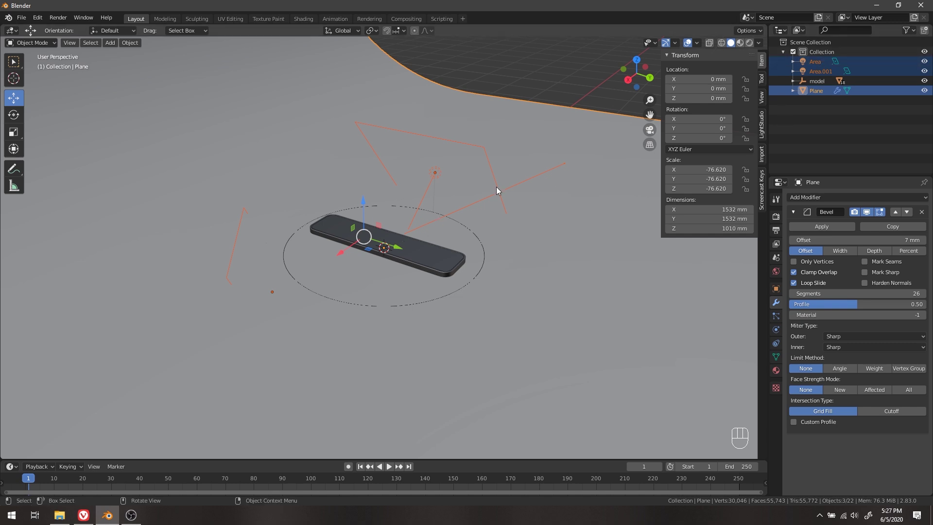
key("m")
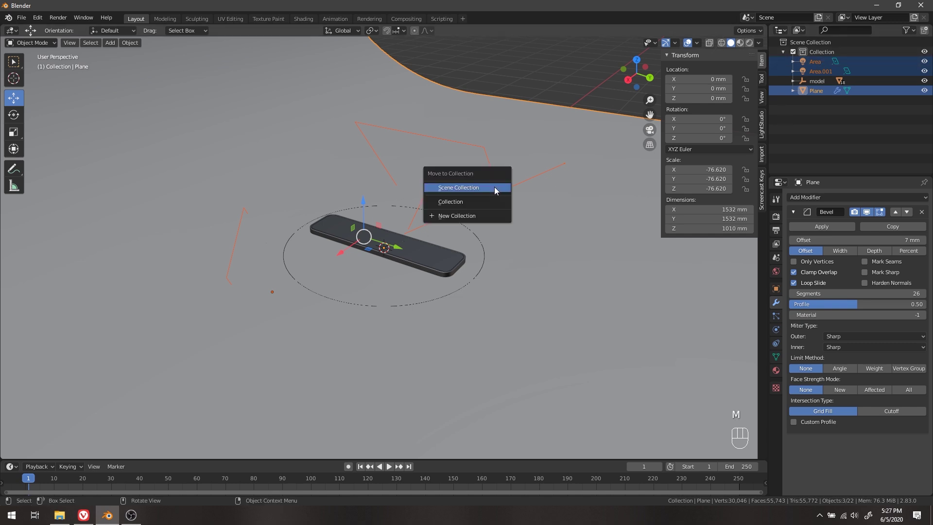
left_click(479, 217)
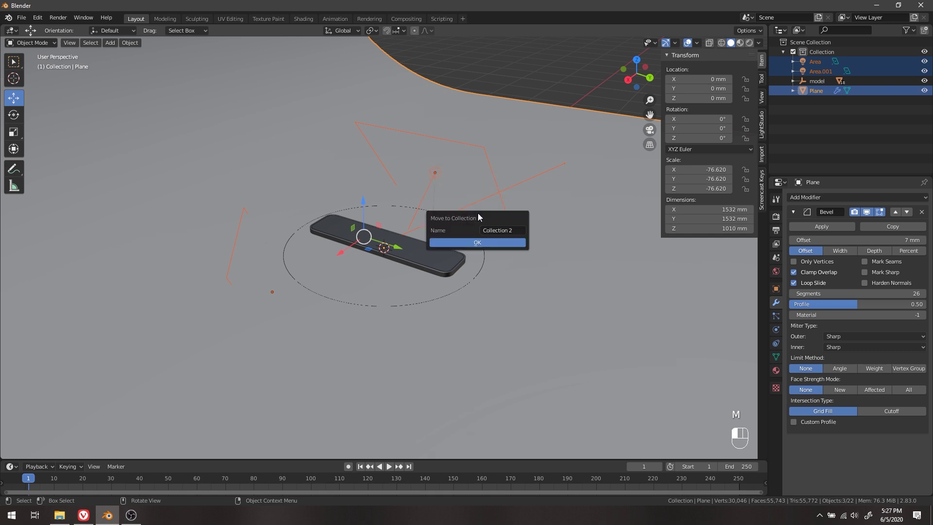
left_click(509, 241)
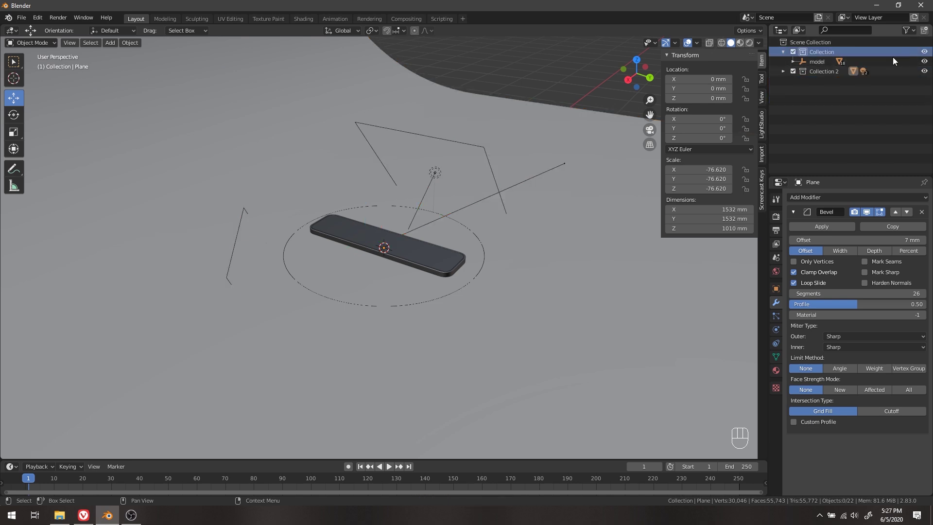
Step: Make a linked duplicate of the collection that holds the phone model
right_click(867, 51)
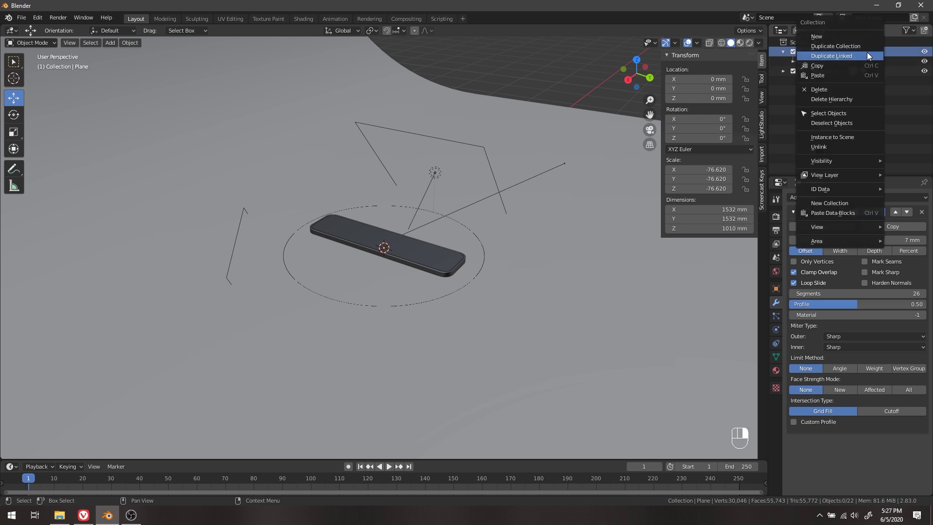
left_click(840, 55)
left_click(819, 62)
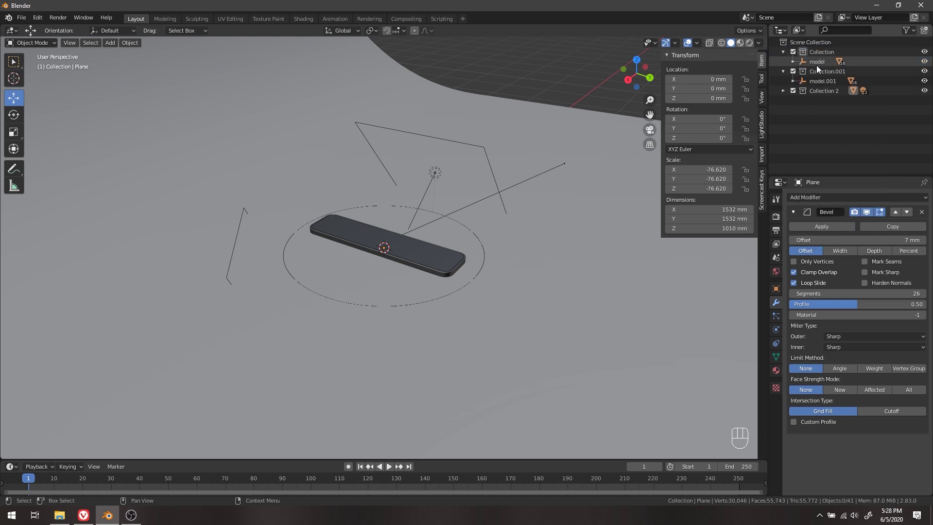
Step: Move the duplicated phone's parent empty about 67 mm along negative X, beside the original phone
left_click(432, 258)
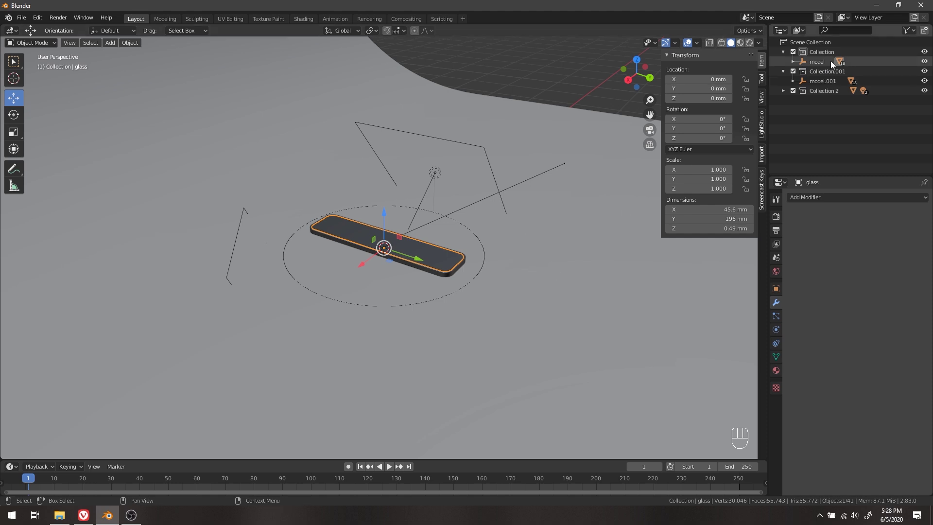
left_click(822, 81)
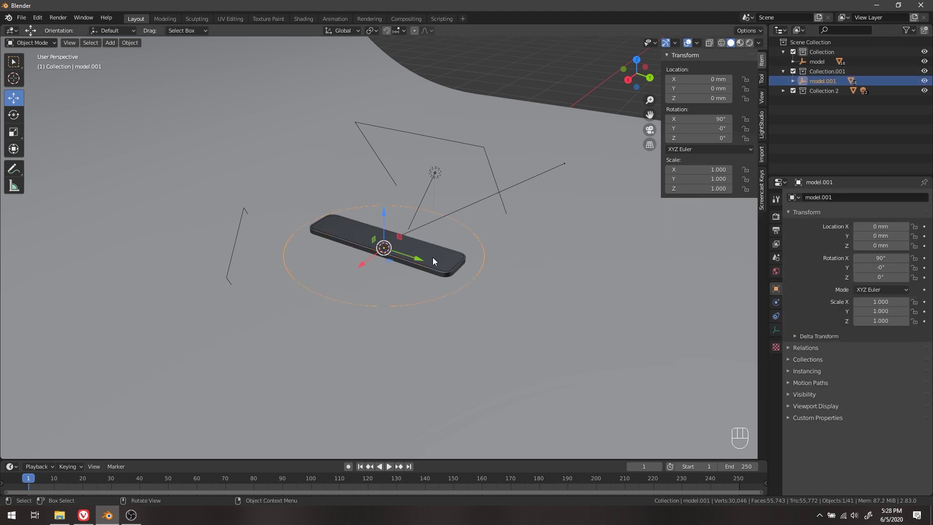
key("g")
key("x")
left_click(469, 246)
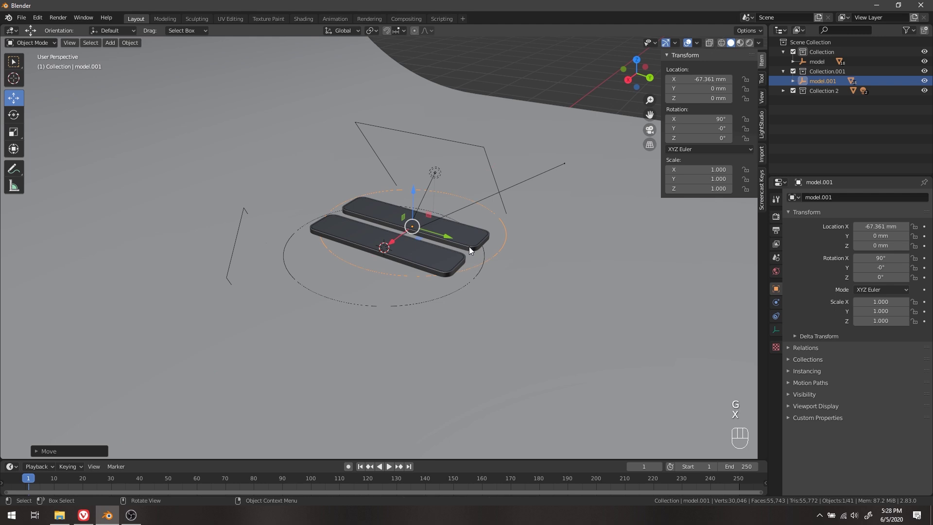
Step: Select the parent empties of both phones and raise them about 45 mm along Z above the floor
left_click(433, 262)
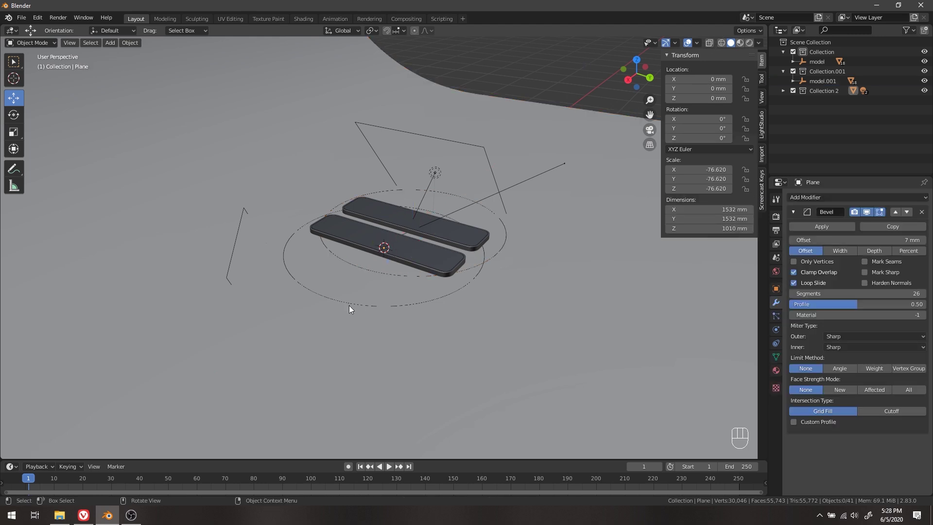
left_click(822, 63, "ctrl")
key("g")
key("z")
key("x")
key("z")
left_click(514, 266)
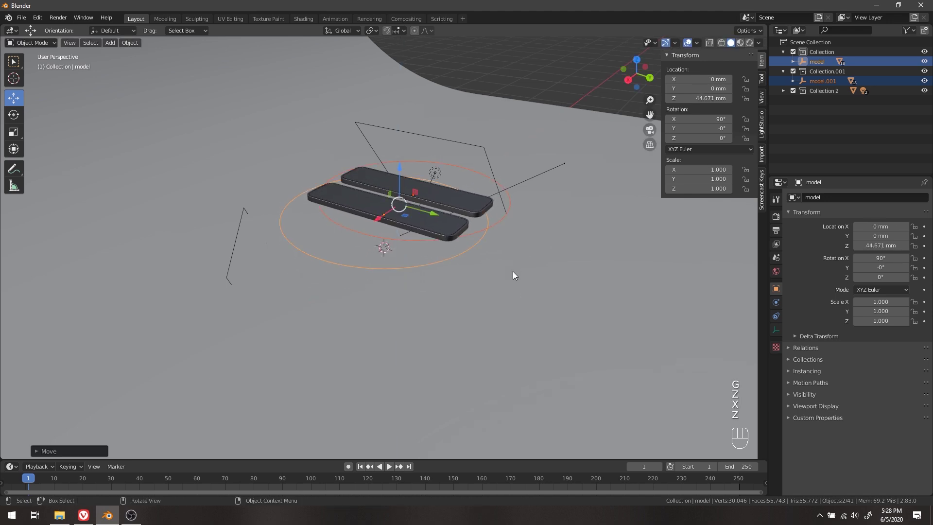
Step: Tilt both phones about the global X axis to an X rotation of about 70.9°
middle_click_drag(482, 313, 507, 284)
key("r")
key("x")
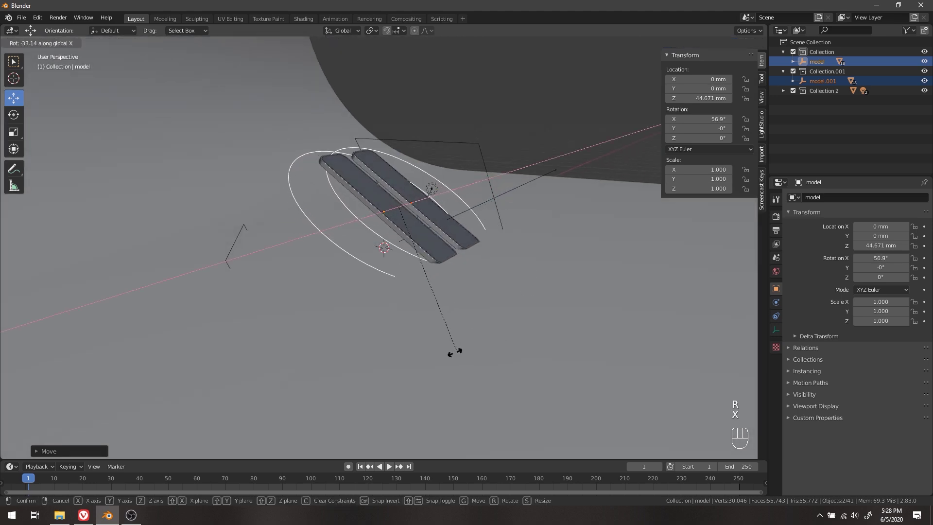
key("x")
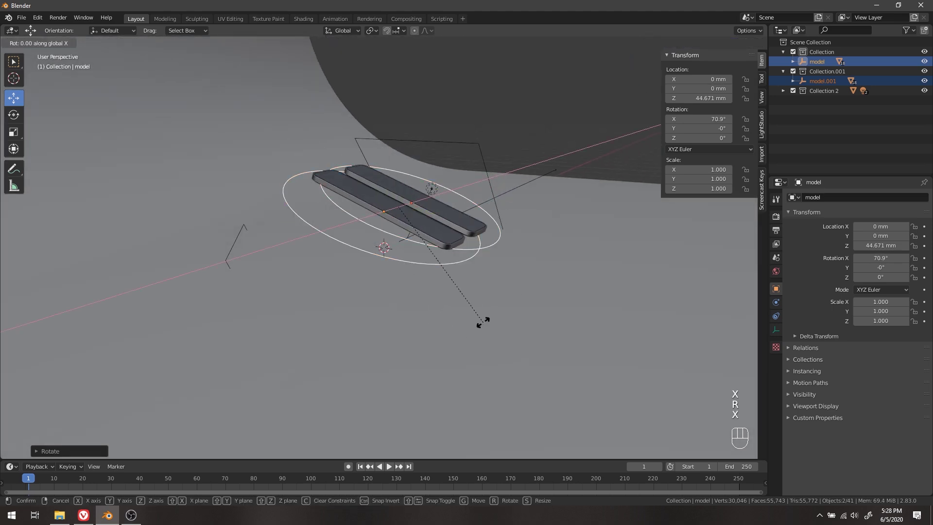
right_click(465, 202)
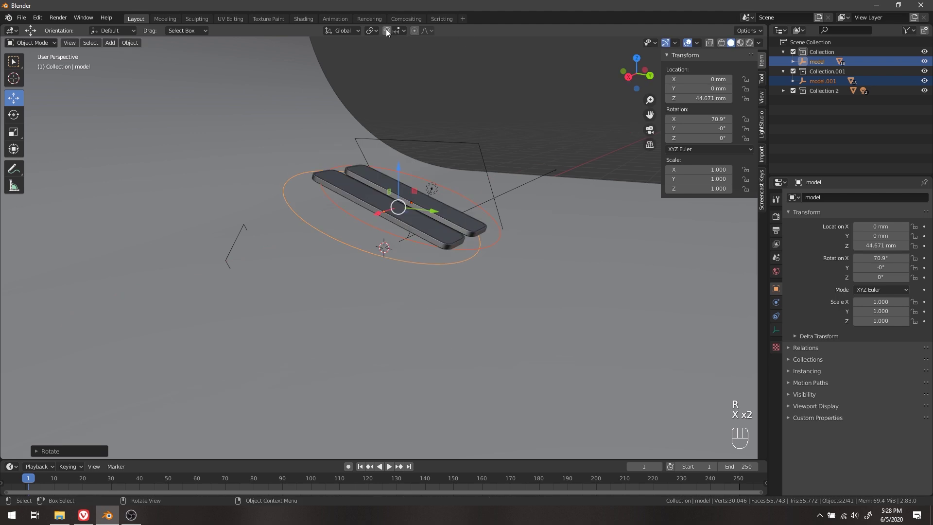
Step: Set the transform pivot point to Individual Origins for the two selected phone empties
left_click(372, 30)
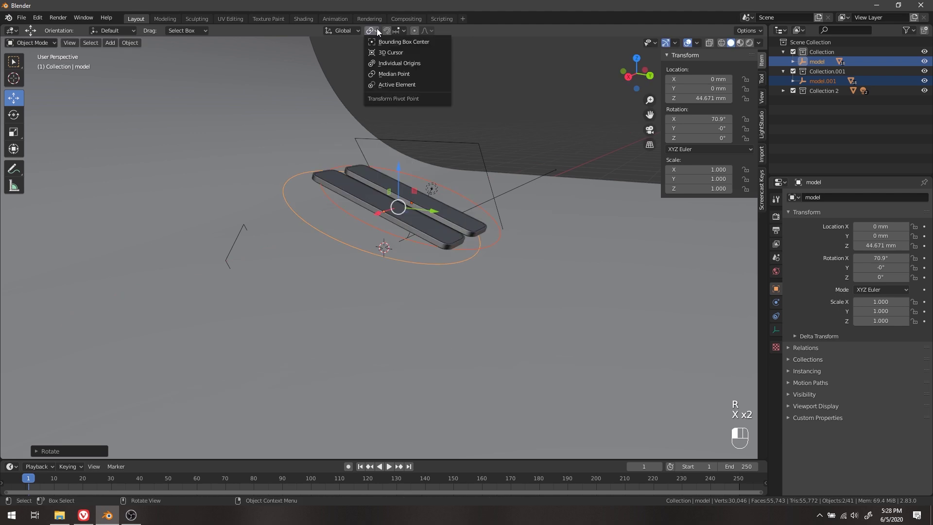
left_click(409, 65)
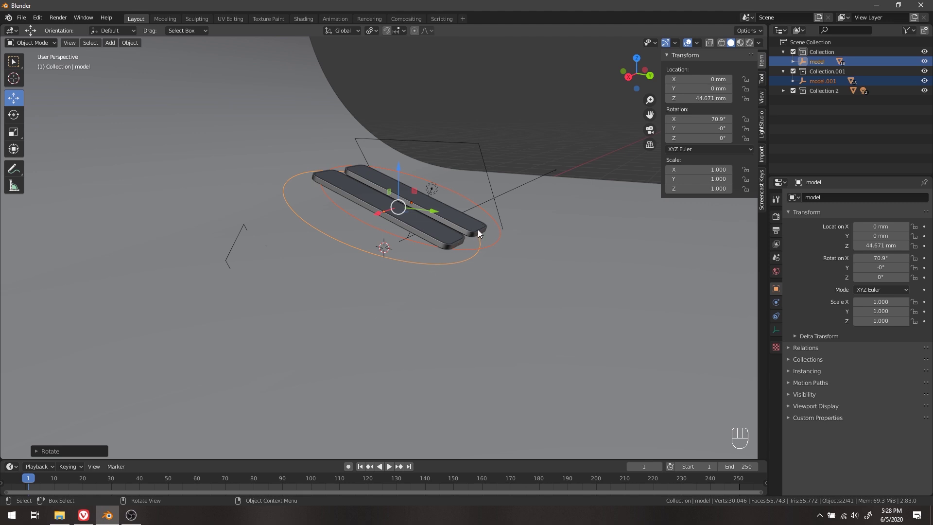
key("f")
key("x")
key("ctrl+z")
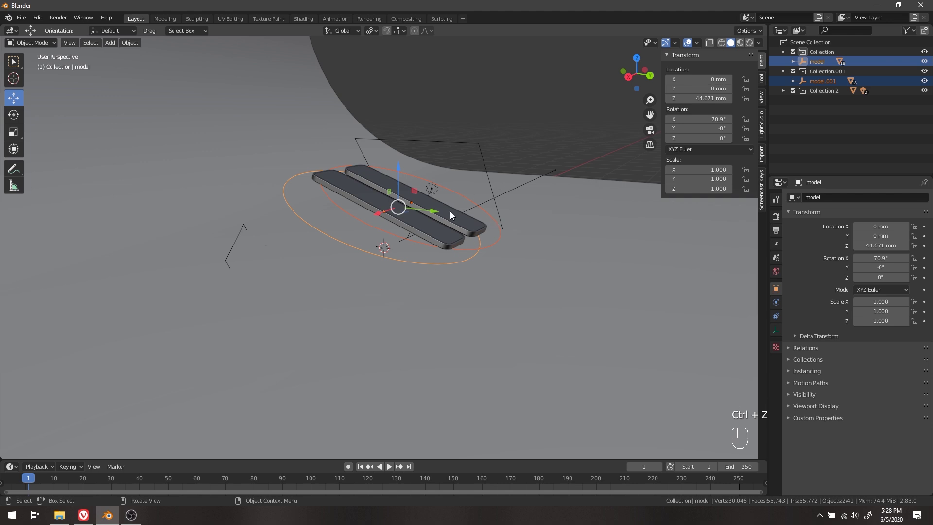
Step: Rotate both phones about their individual local Z axes to a rotation of about 69.6°, 19.9° and -7.22°
key("r")
key("x")
key("x")
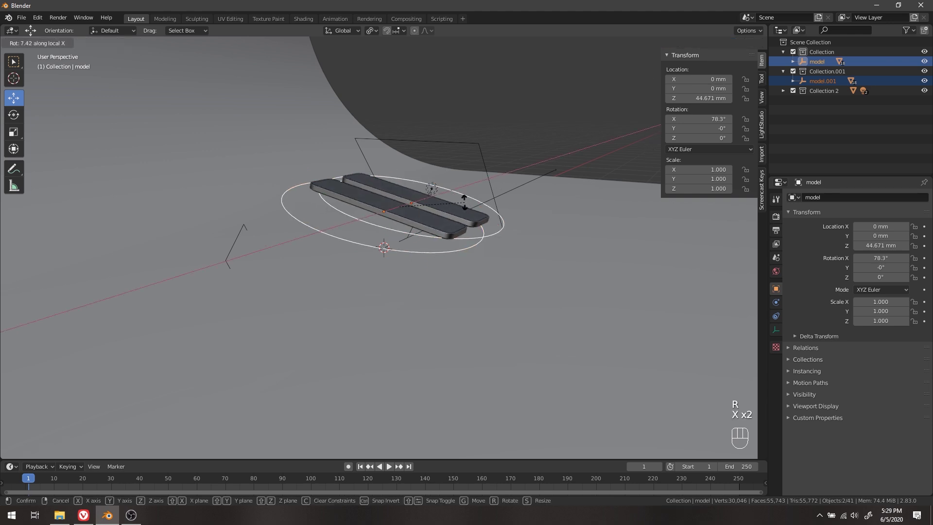
right_click(448, 220)
key("r")
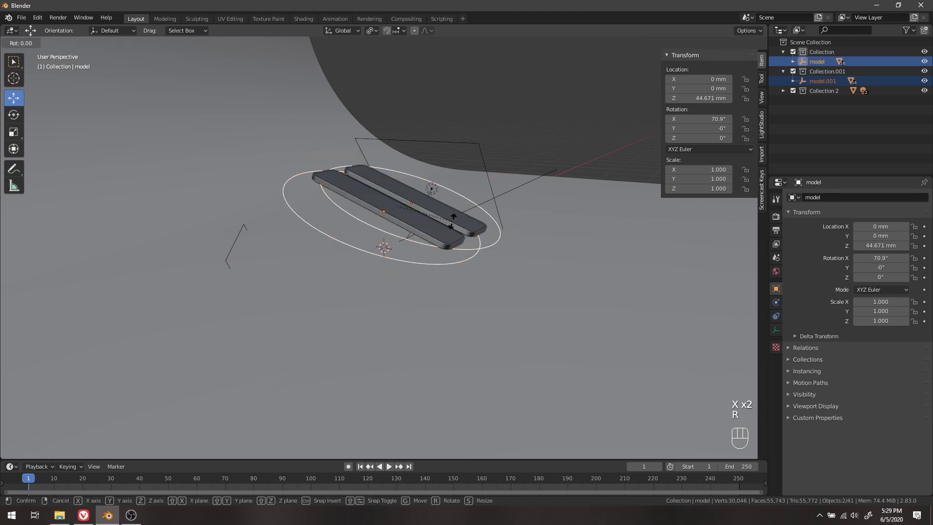
key("y")
key("y")
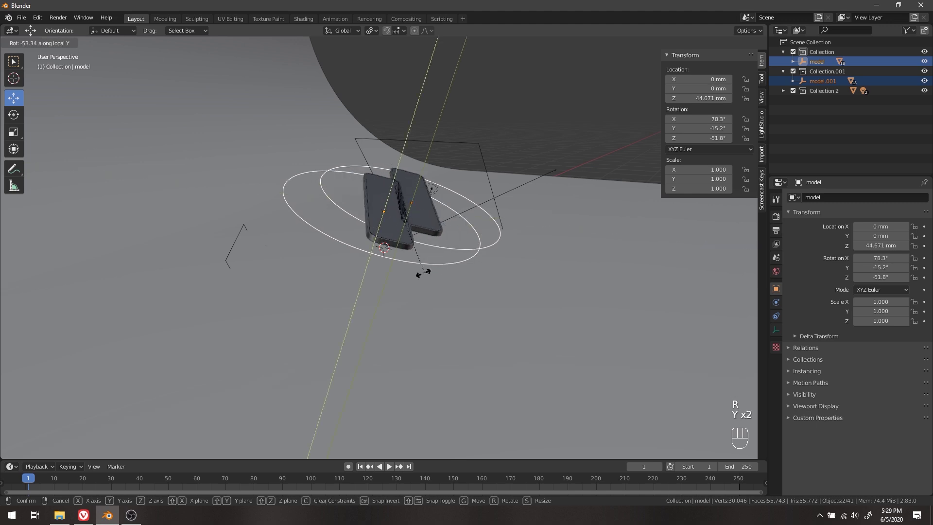
key("z")
key("z")
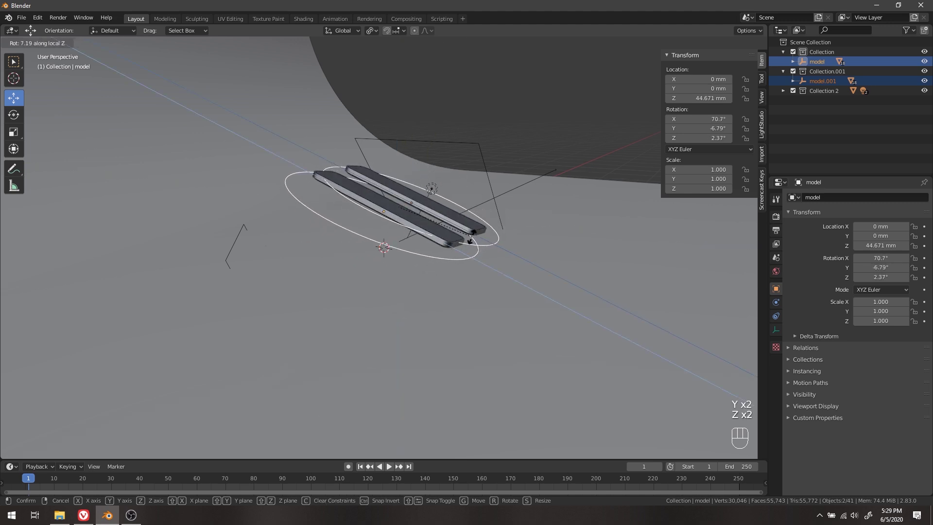
left_click(494, 197)
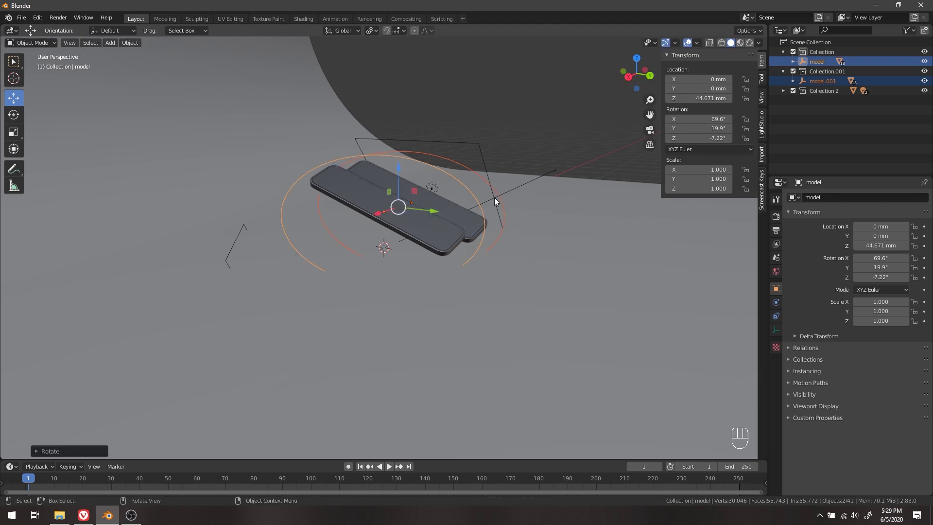
middle_click_drag(476, 220, 484, 222)
key("r")
key("r")
key("x")
key("z")
right_click(500, 231)
Step: Select the duplicated phone's parent empty and rotate it 180° about its local Z axis to turn its back outward
left_click(511, 241)
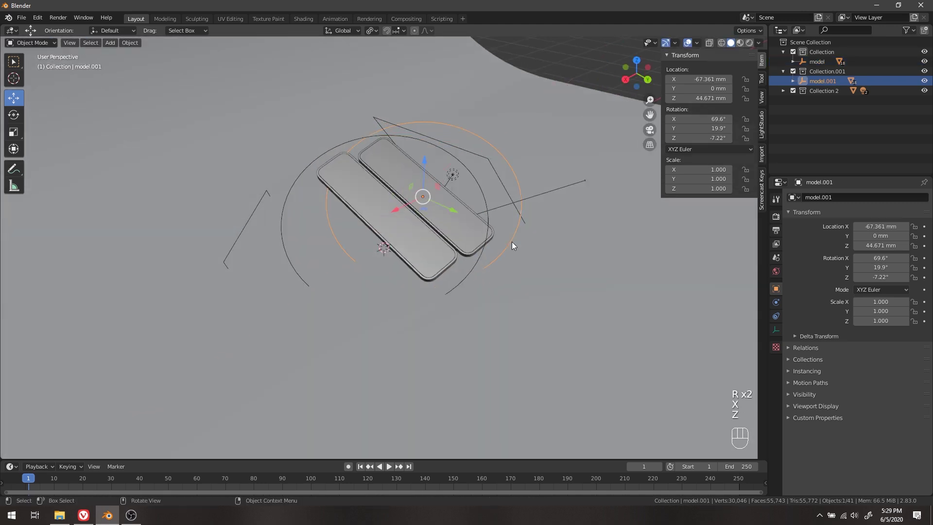
key("r")
key("x")
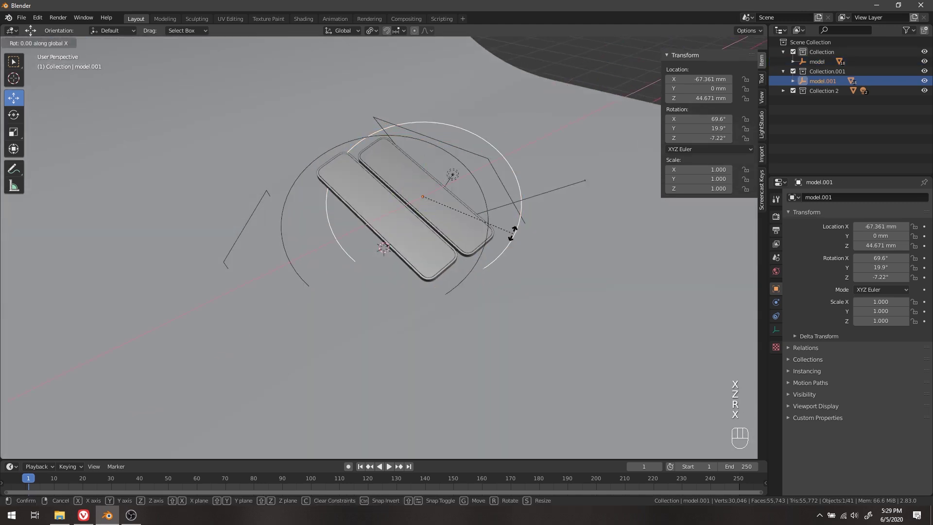
key("z")
key("z")
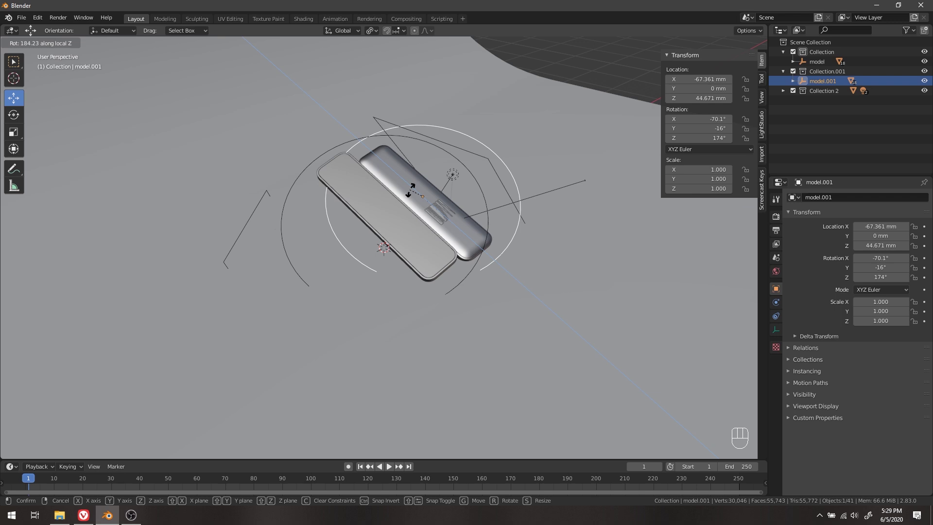
key("KP_1")
key("KP_8")
key("KP_0")
key("Return")
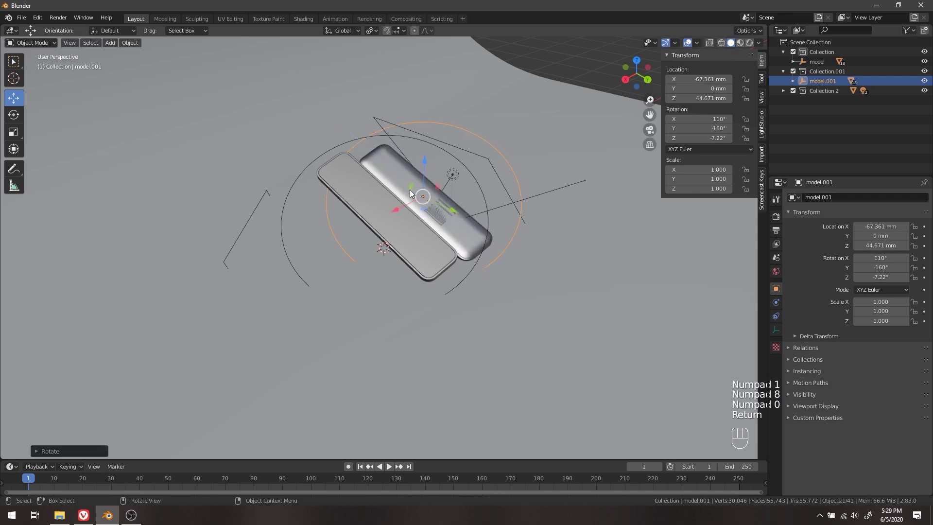
Step: Raise the duplicated phone to about 56.2 mm in Z and switch the viewport to rendered shading
key("g")
key("z")
key("z")
left_click(493, 210)
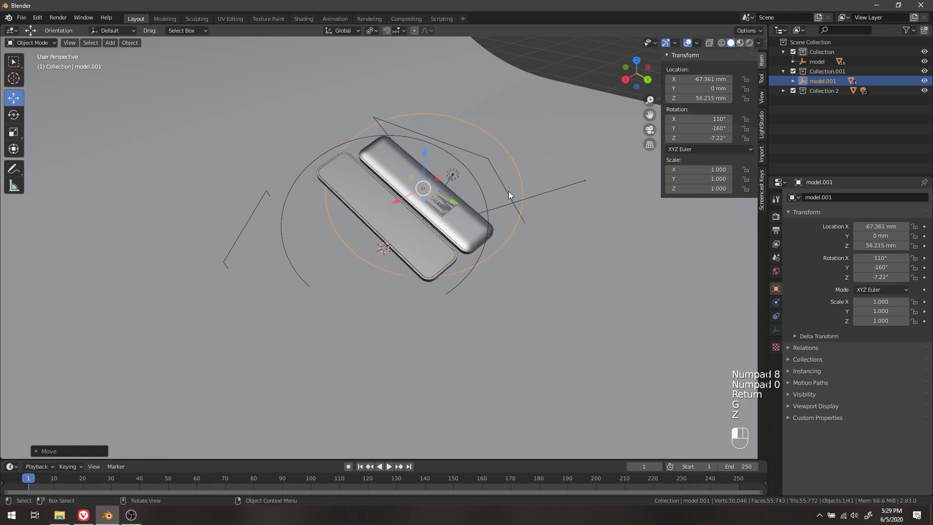
left_click(478, 137)
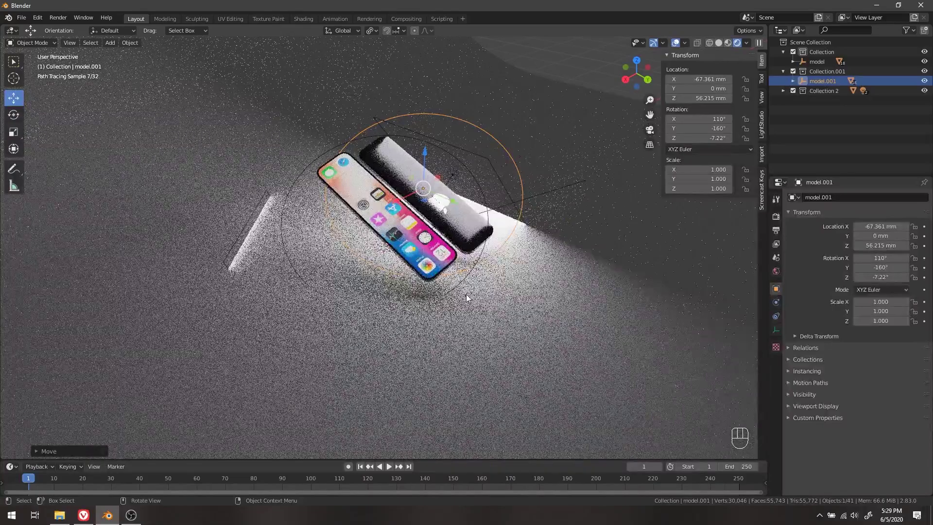
middle_click_drag(465, 296, 480, 325)
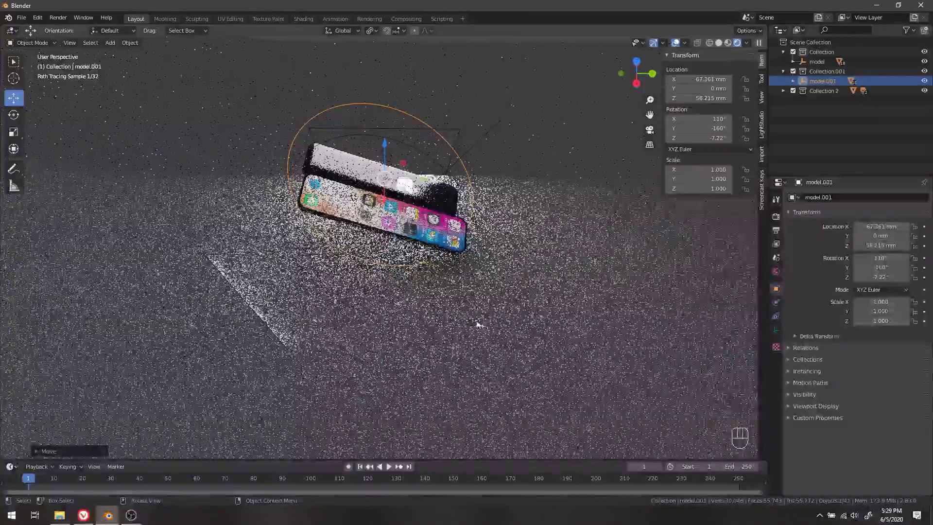
Step: Select the original phone's parent empty and rotate it 180° about its local Y axis
left_click(338, 311)
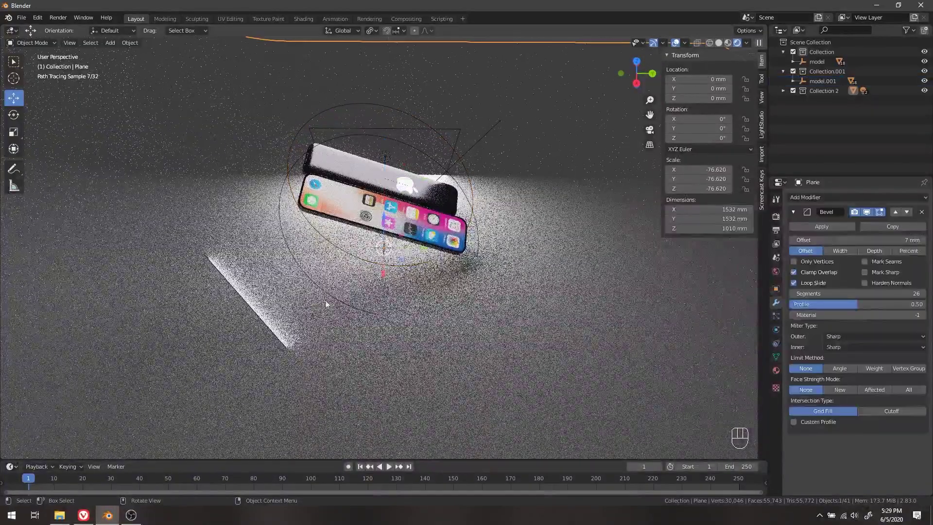
left_click(317, 282)
key("r")
key("x")
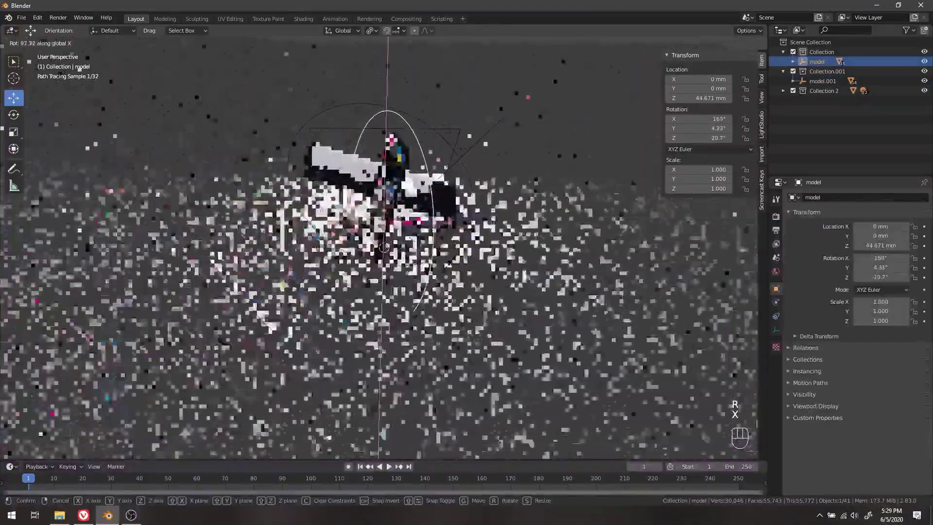
key("r")
key("z")
key("z")
key("x")
key("x")
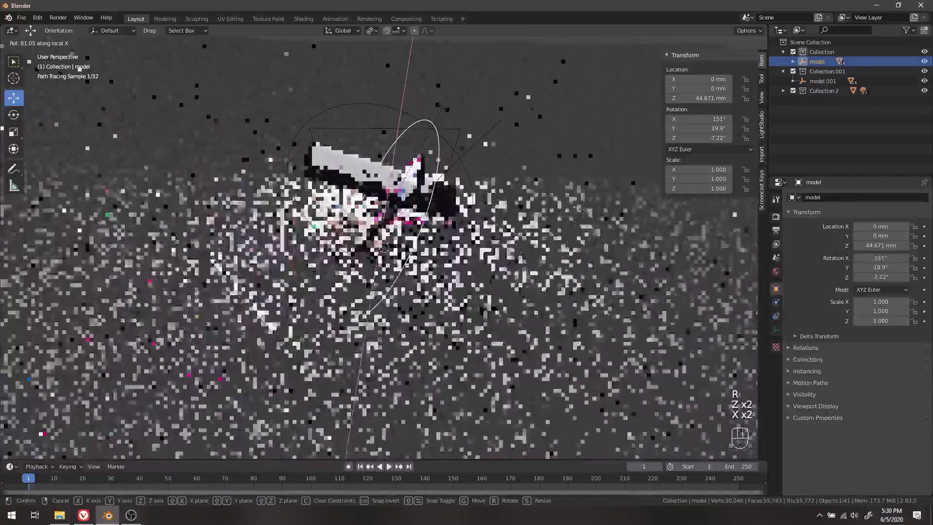
key("y")
key("y")
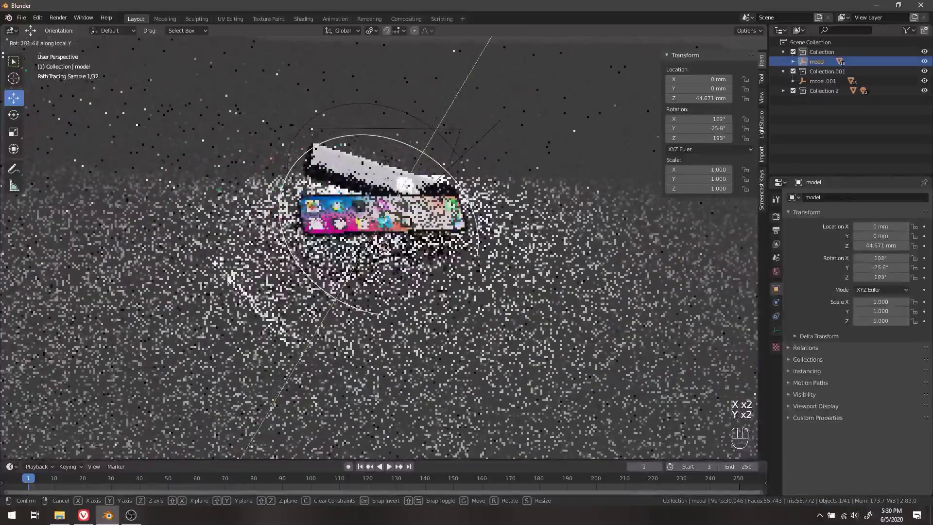
type("180")
key("Return")
Step: Tilt the duplicated phone about -17° around its local X axis, then return the viewport to solid shading
middle_click_drag(559, 227, 488, 204)
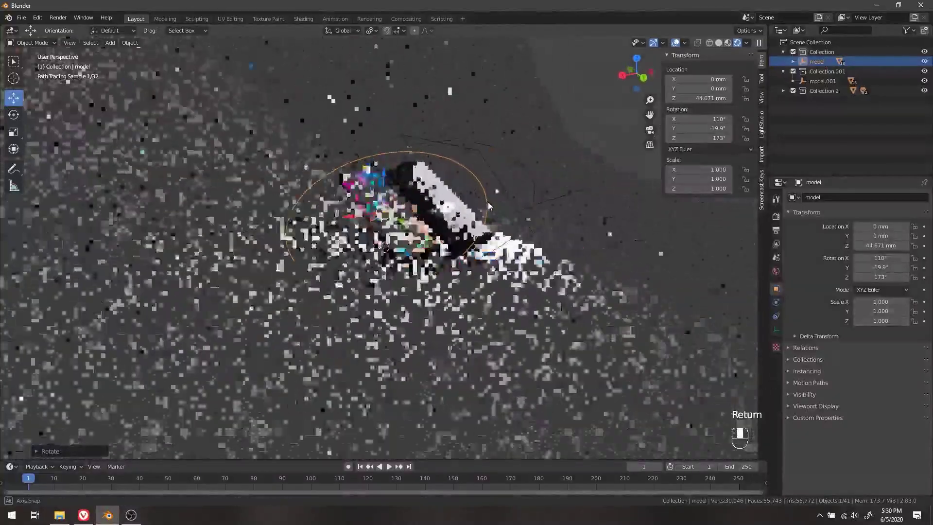
left_click(516, 234)
key("r")
key("x")
key("x")
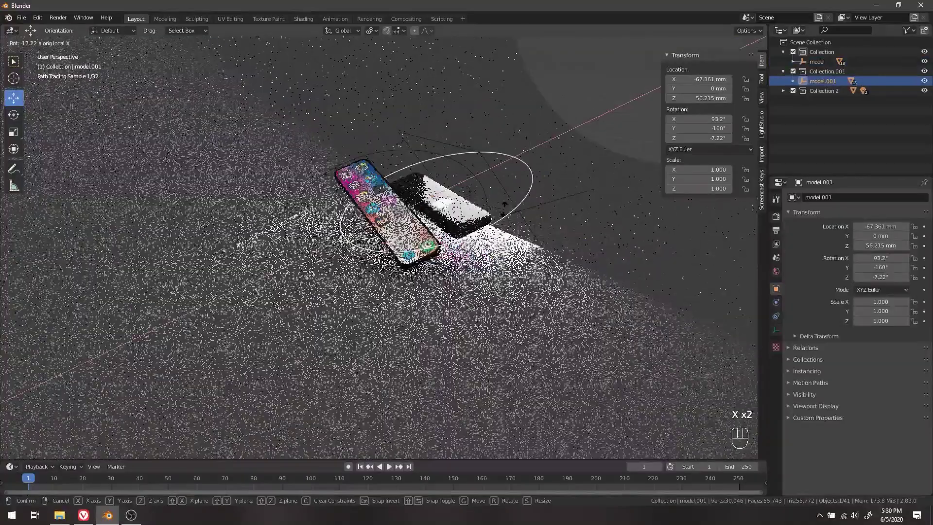
left_click(451, 226)
left_click(451, 226)
middle_click_drag(450, 226, 403, 189)
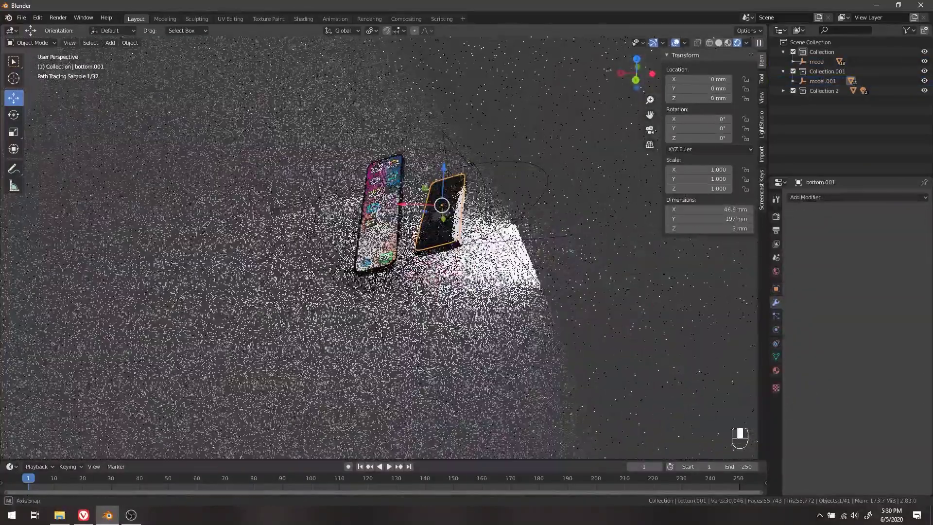
key("z")
left_click(551, 250)
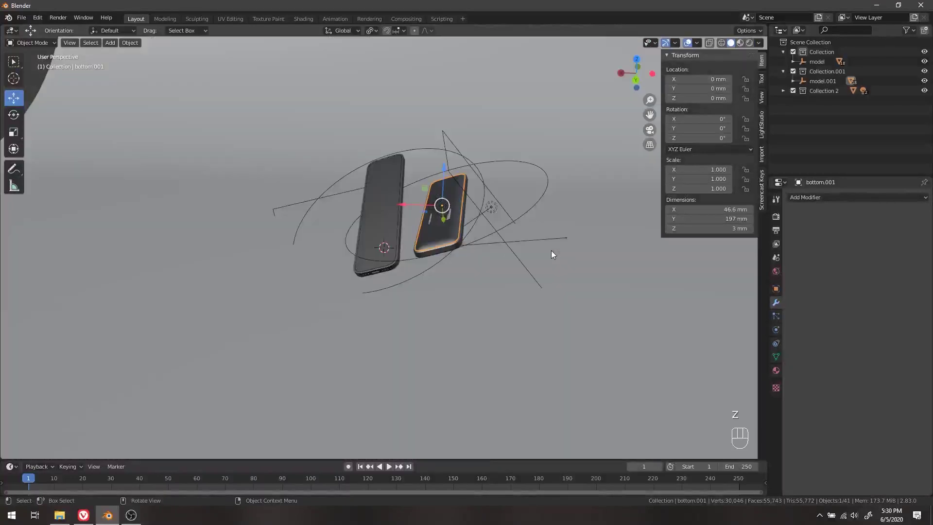
middle_click_drag(450, 275, 497, 267)
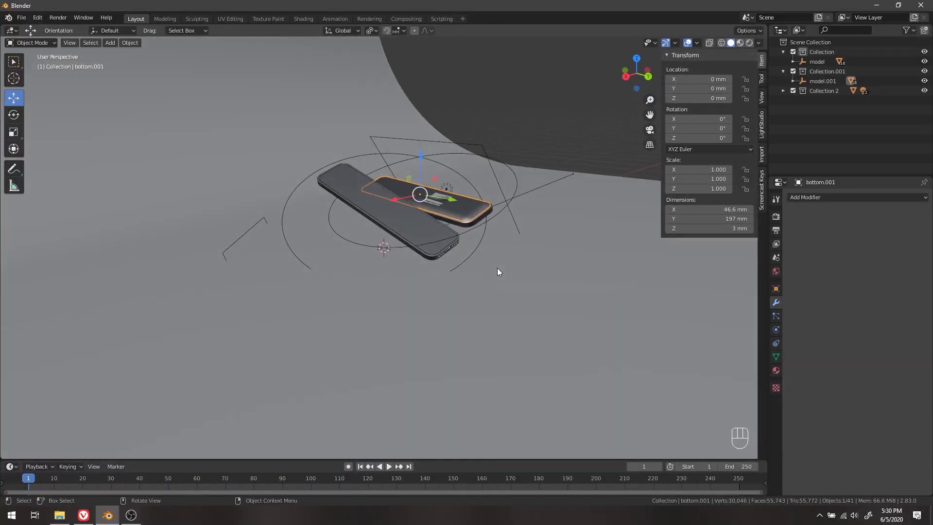
Step: Select the backdrop plane, switch to rendered shading and give the plane a new Principled BSDF material
left_click(469, 268)
key("z")
left_click(534, 292)
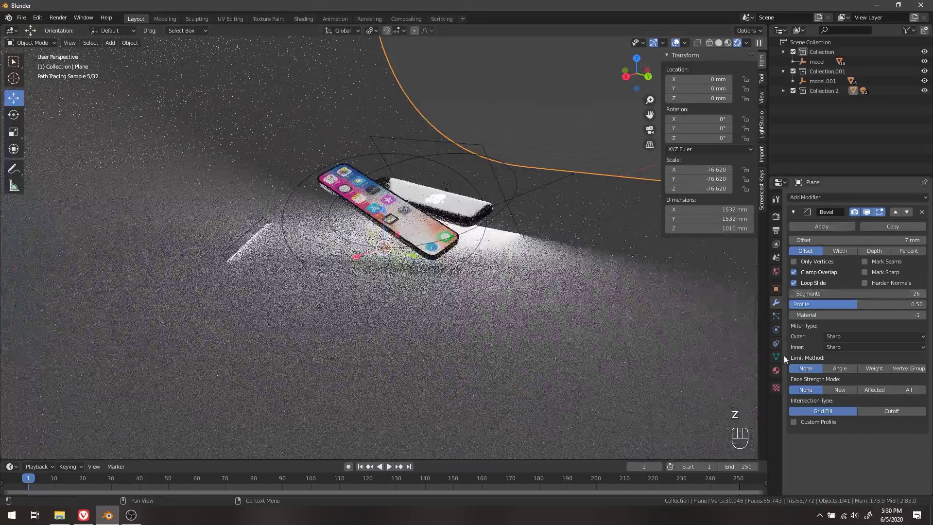
left_click(776, 370)
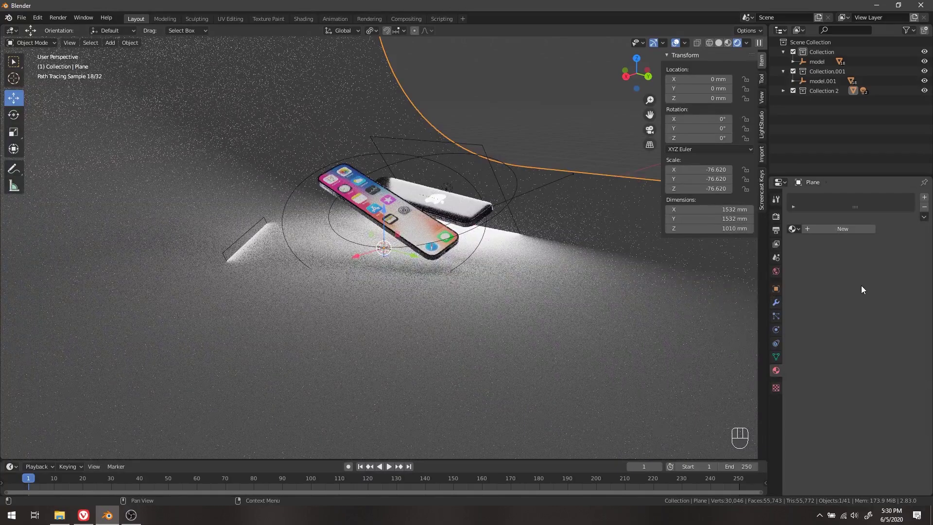
left_click(843, 228)
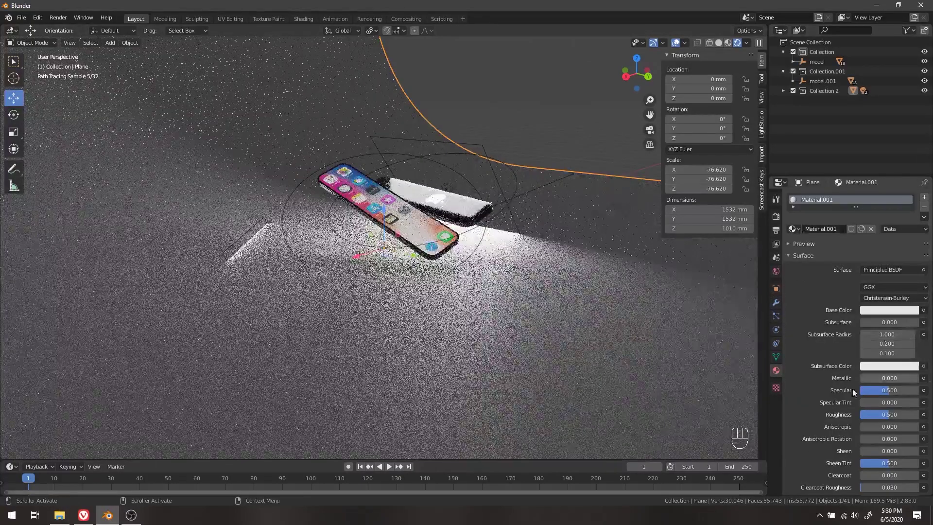
Step: Darken the backdrop material's base color to near-black and set its roughness to about 0.313
left_click(882, 311)
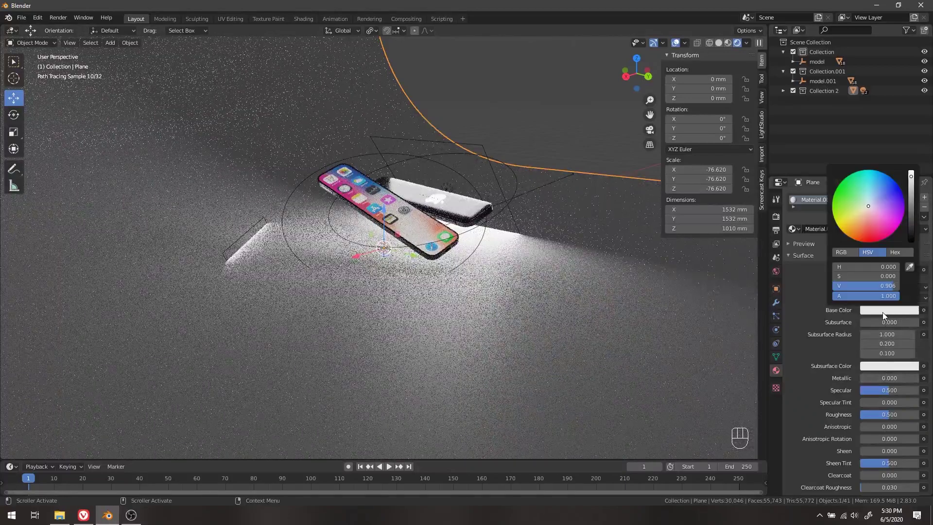
left_click_drag(911, 222, 911, 240)
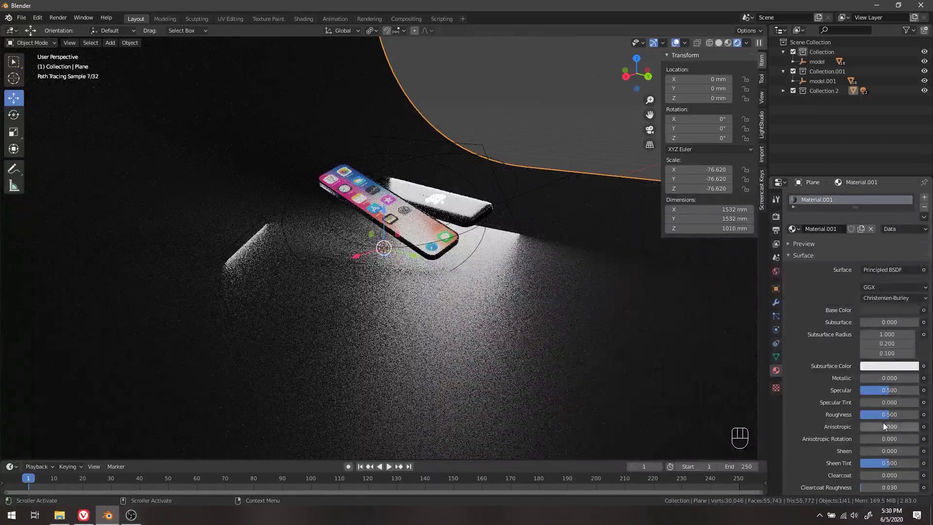
left_click_drag(889, 414, 876, 415)
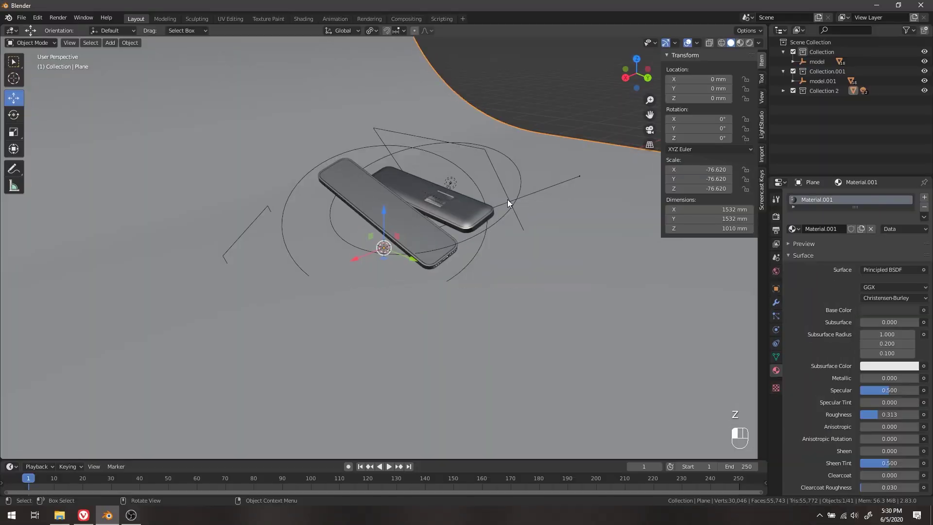
Step: Select both area lights and raise them about 96 mm along Z, bringing the one behind the phones to Z 151.98 mm
left_click(508, 199)
left_click(502, 190, "shift")
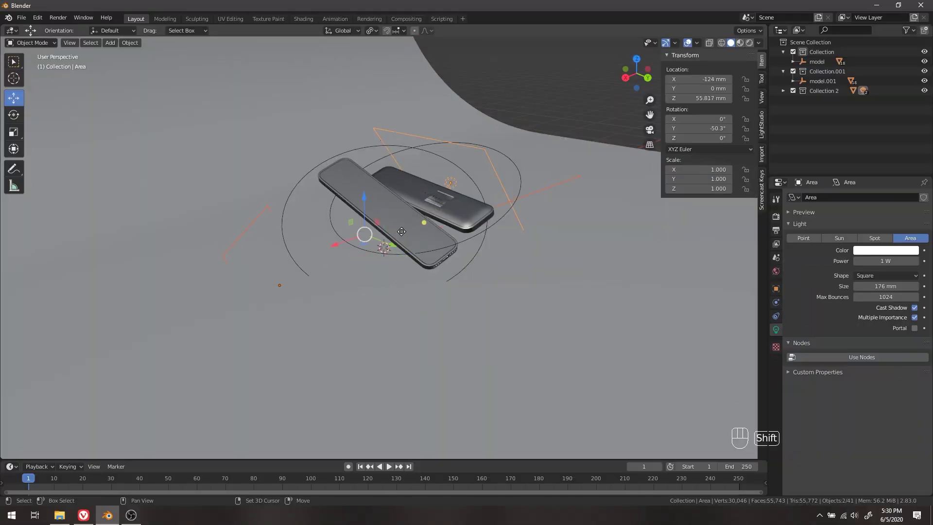
key("g")
key("z")
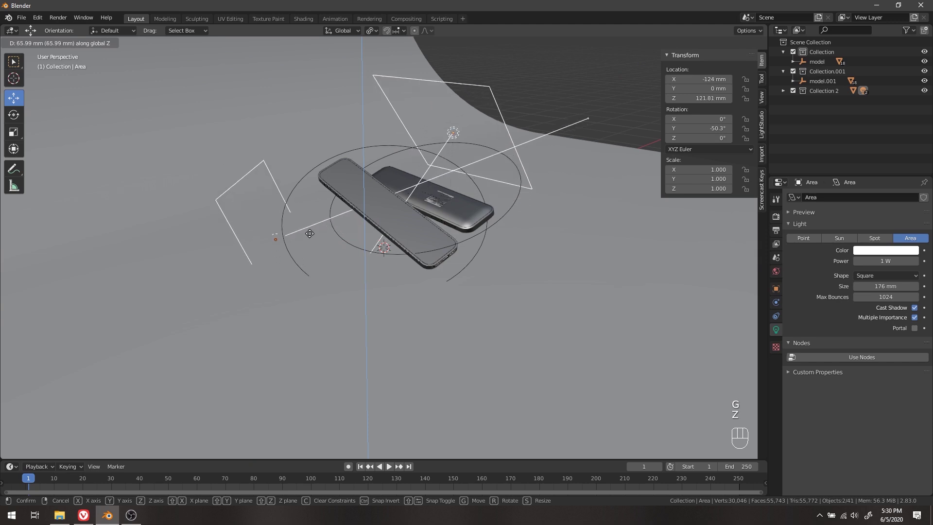
left_click(439, 195)
middle_click_drag(439, 195, 475, 199)
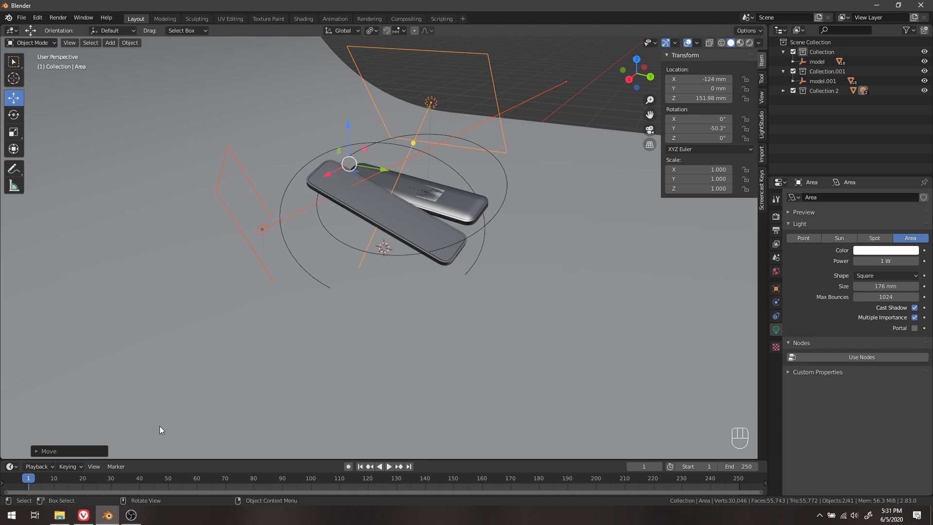
Step: Switch to the web browser and examine the LeoMoon LightStudio add-on page, from its introduction down to the download options
left_click(84, 515)
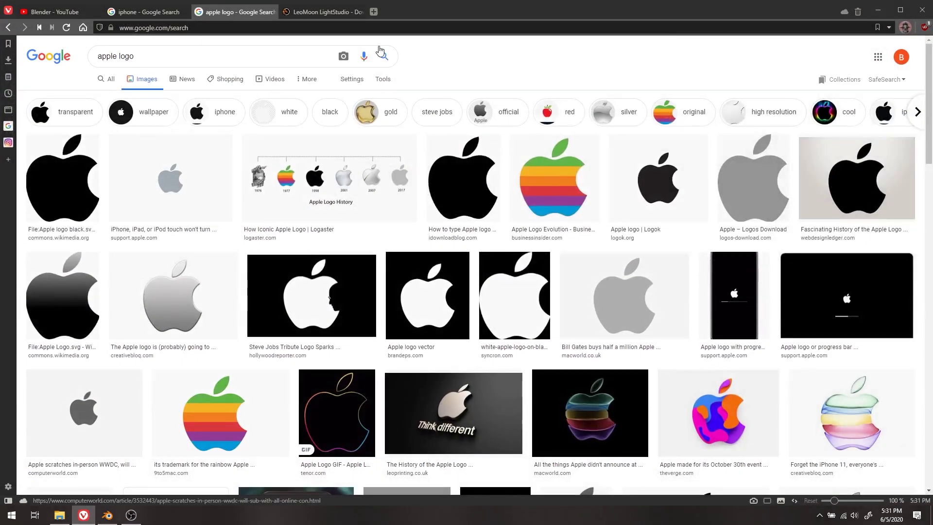
left_click(323, 12)
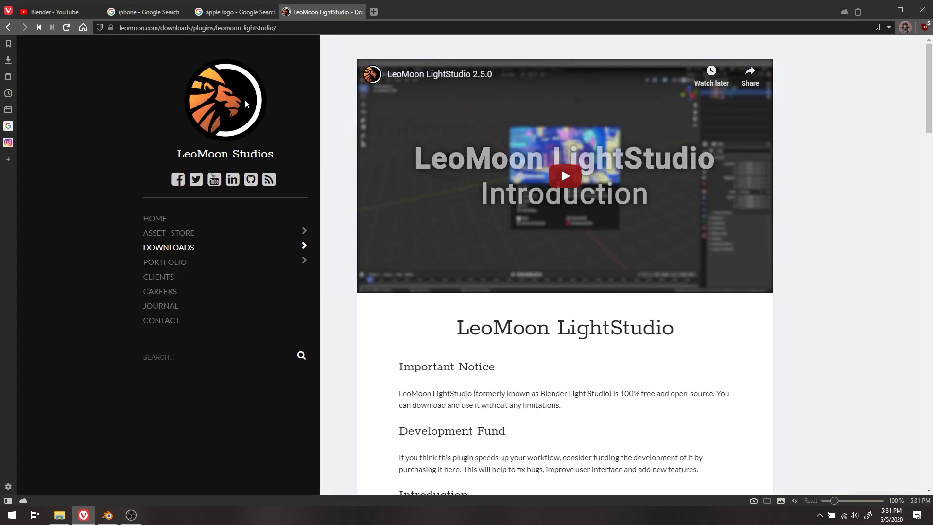
scroll(586, 250, "down", 5)
scroll(586, 250, "up", 5)
scroll(586, 251, "down", 5)
scroll(586, 251, "down", 12)
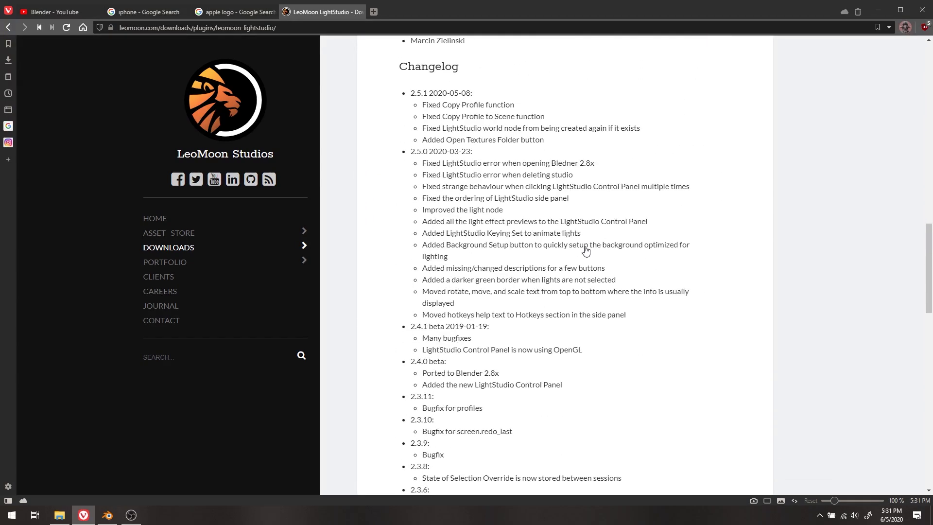
scroll(586, 250, "down", 5)
scroll(586, 251, "down", 4)
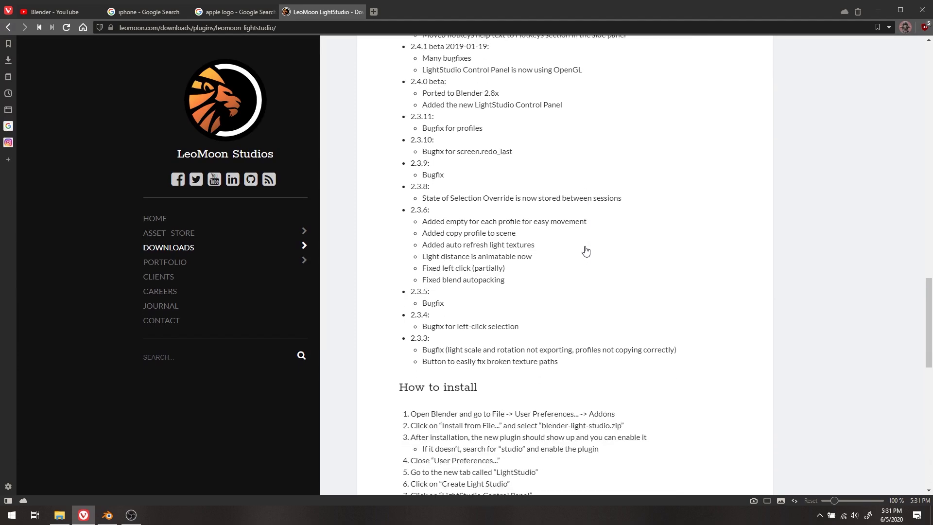
scroll(586, 250, "down", 8)
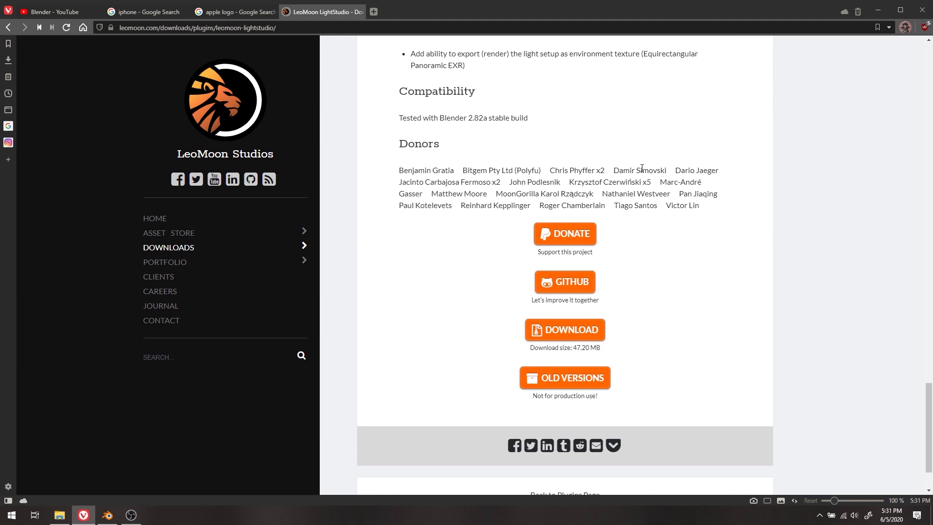
Step: Switch back to Blender and search the add-on preferences for "ligh" to check that LeoMoon LightStudio is enabled
scroll(642, 167, "up", 3)
scroll(642, 168, "down", 5)
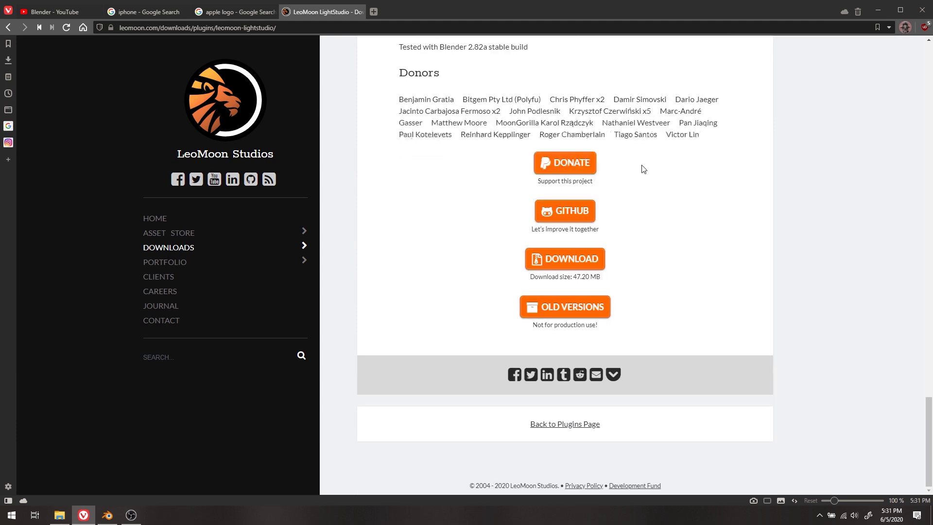
left_click(883, 13)
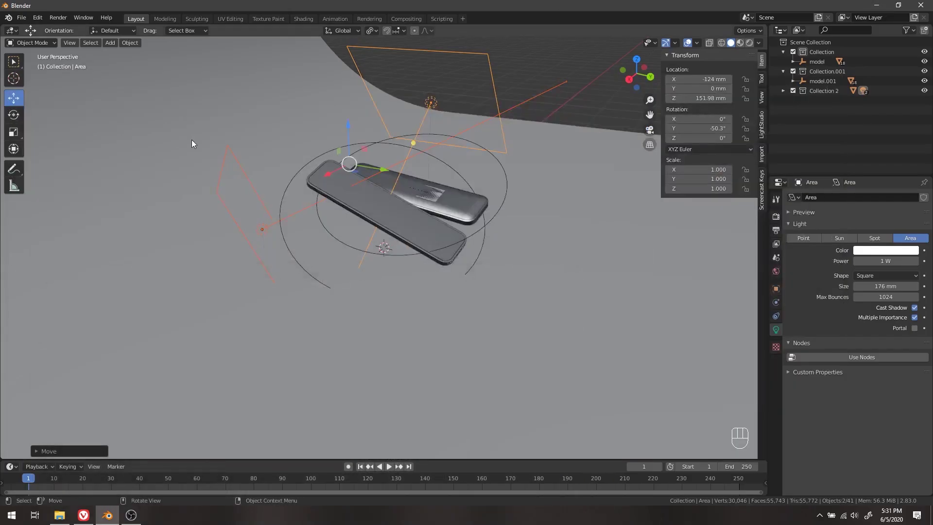
left_click(37, 17)
left_click(53, 155)
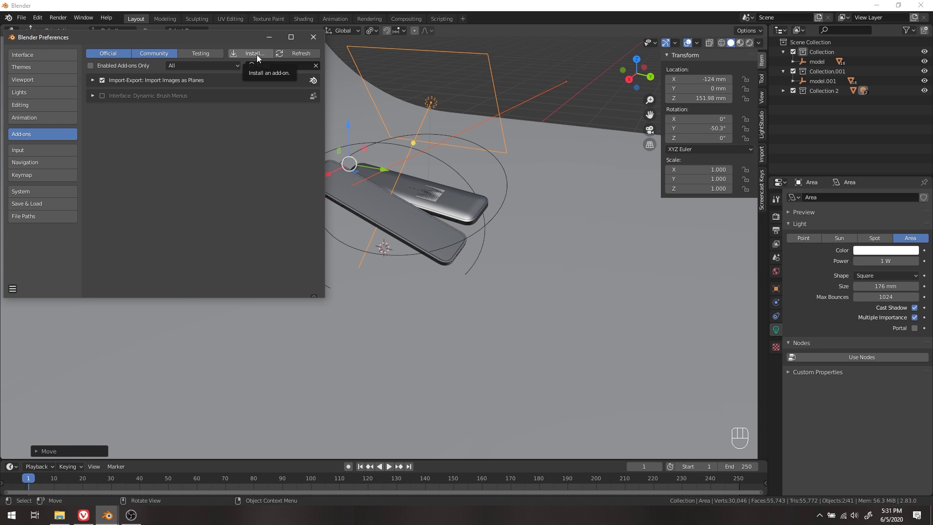
left_click(314, 66)
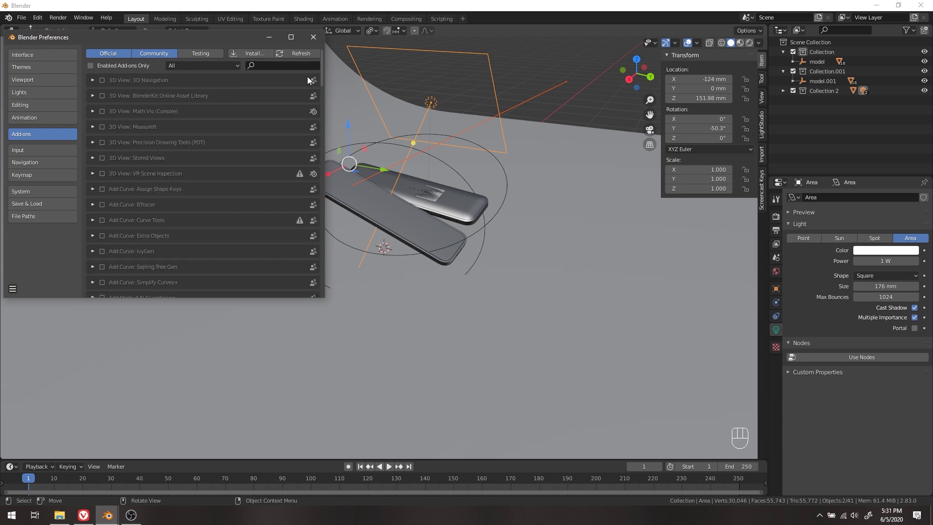
left_click(297, 66)
type("ligh")
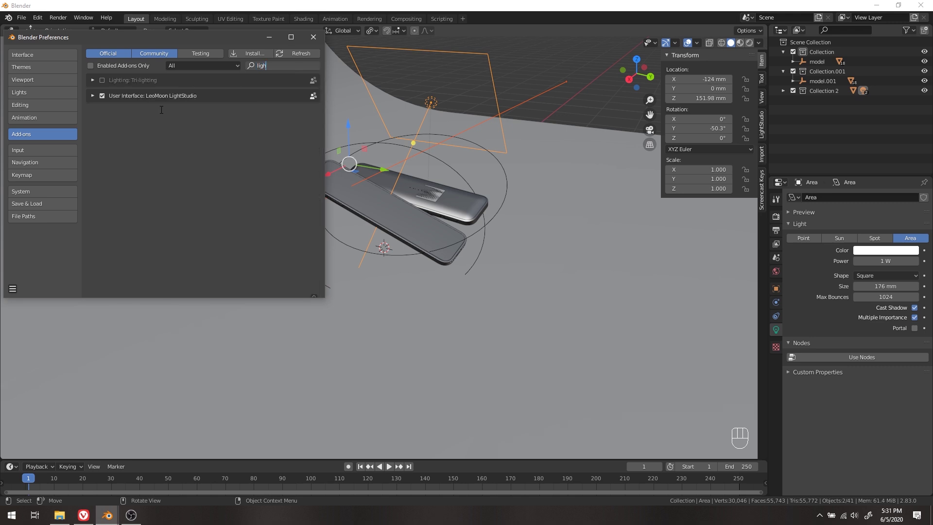
left_click(319, 36)
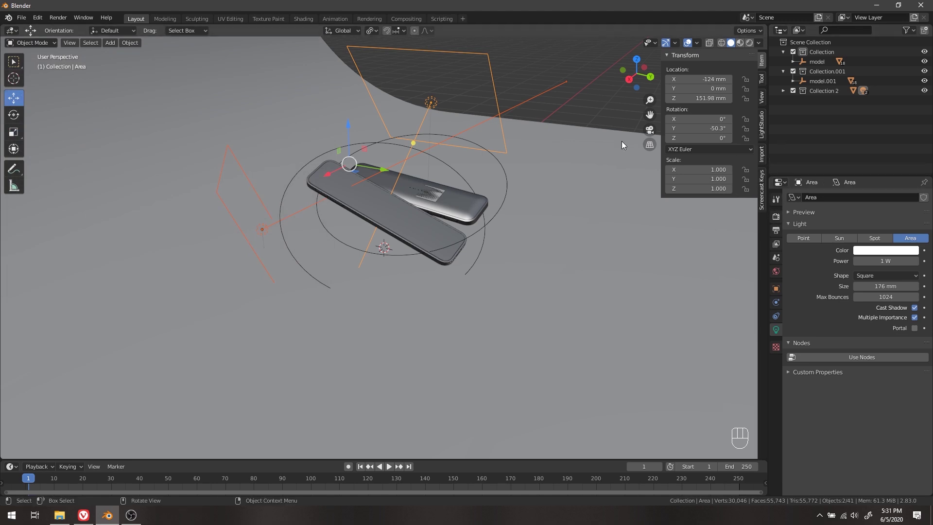
Step: Switch the viewport to rendered shading to preview the area lighting on the phones
left_click(762, 208)
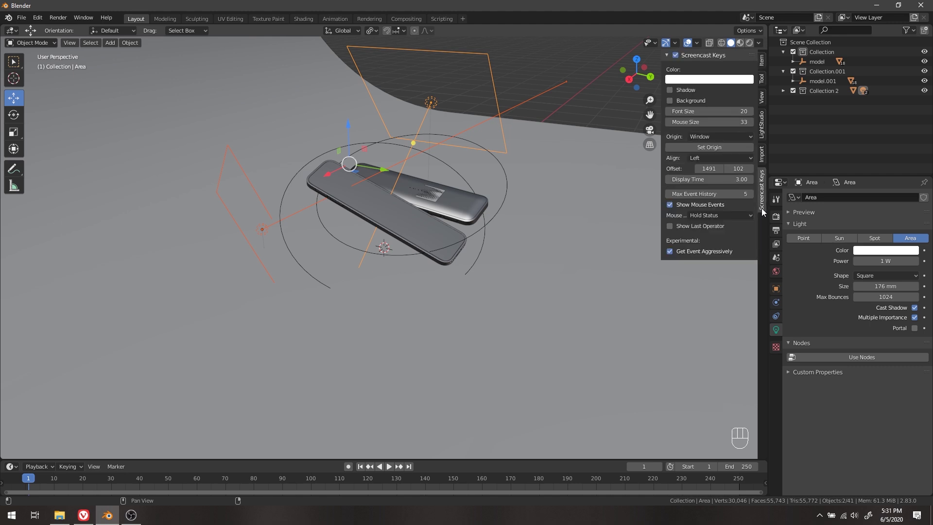
scroll(479, 203, "down", 3)
scroll(480, 203, "up", 1)
key("z")
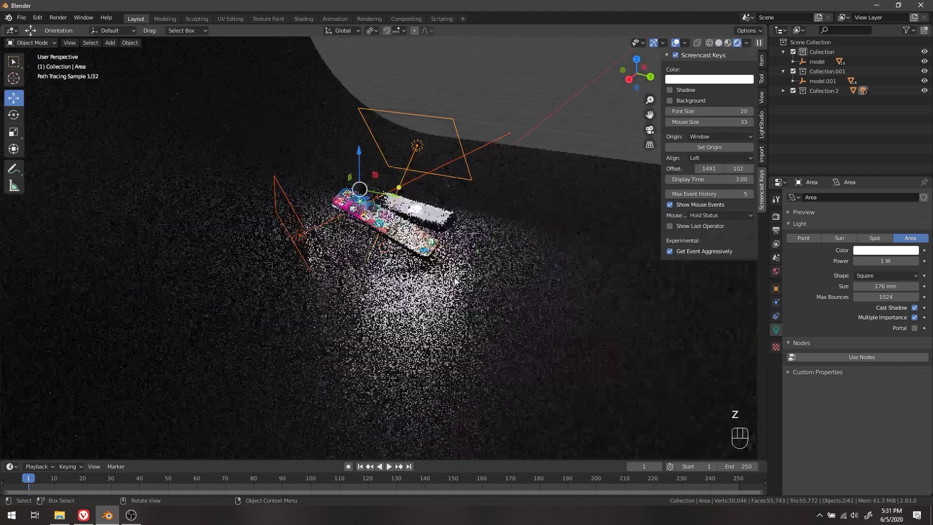
mouse_move(464, 280)
middle_mouse_down()
mouse_move(360, 280)
mouse_move(449, 283)
middle_mouse_up()
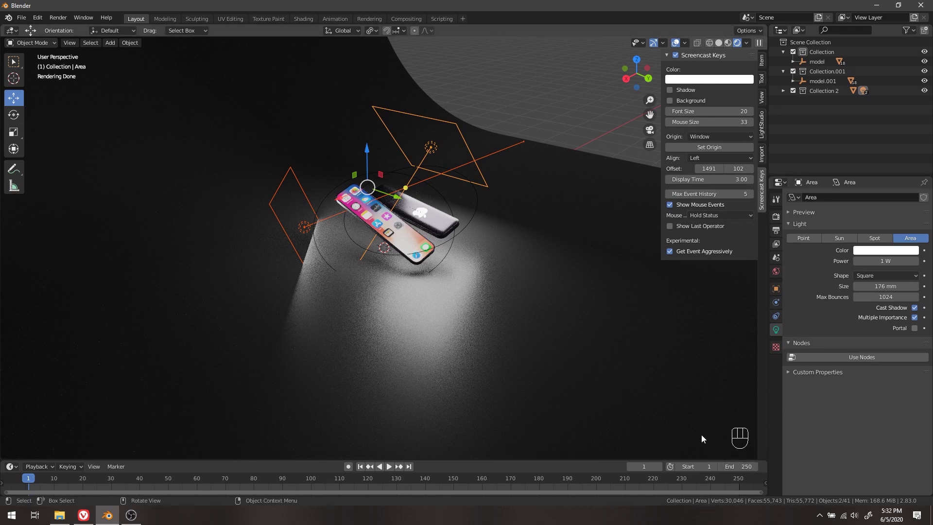
Step: Create a LightStudio in the scene, apply its optional background setup and open the LightStudio control panel
left_click(761, 127)
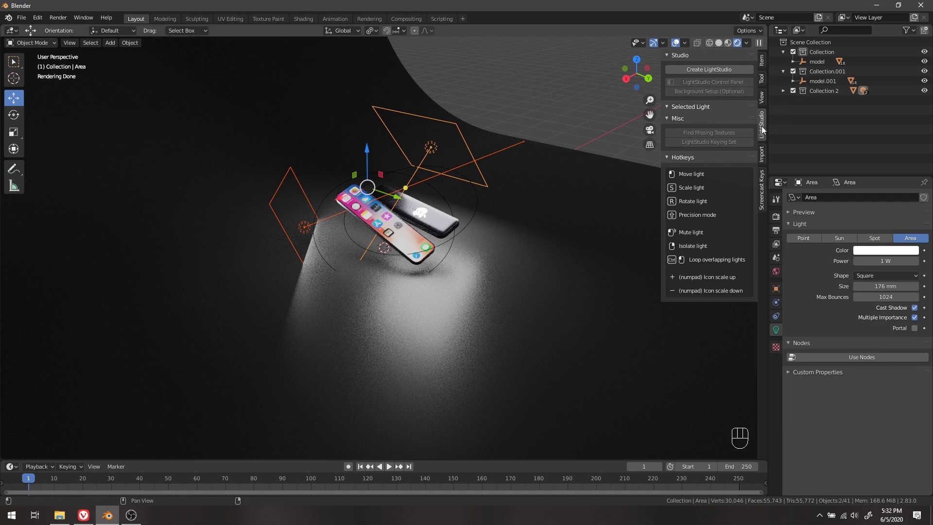
left_click(701, 71)
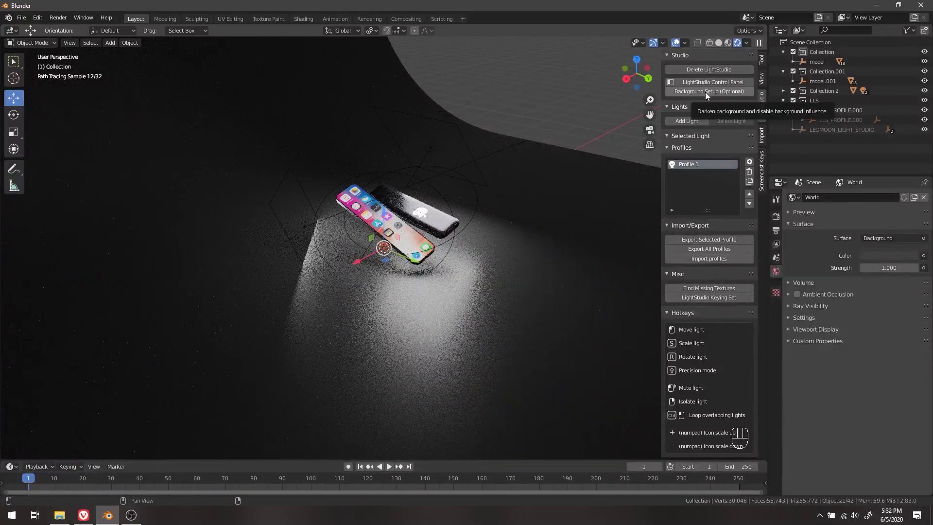
left_click(704, 92)
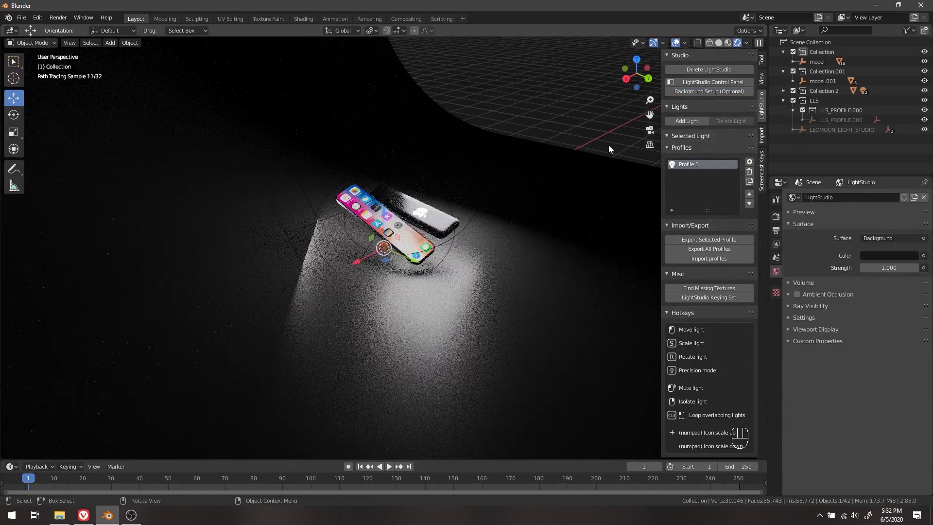
left_click(702, 82)
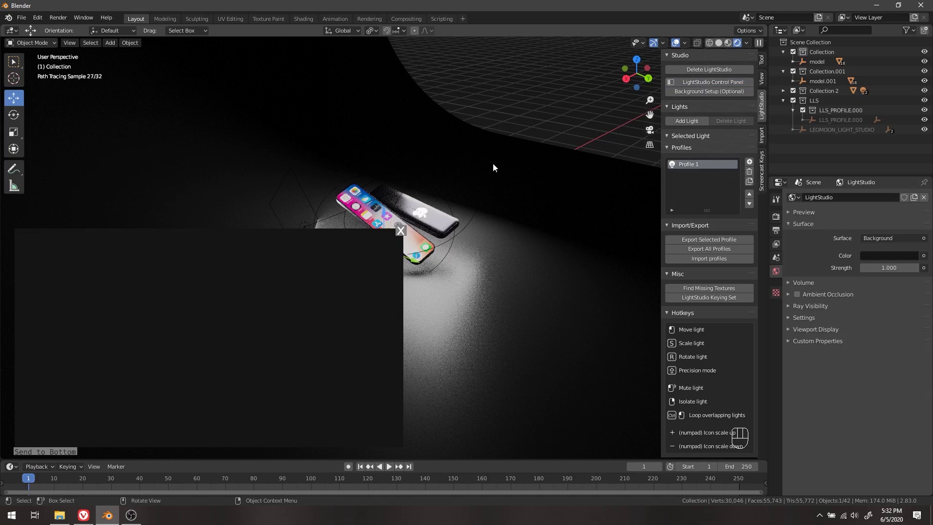
Step: Add a Soft Box A light in LightStudio and move it beside the rear phone
scroll(492, 163, "down", 1)
scroll(488, 291, "up", 1)
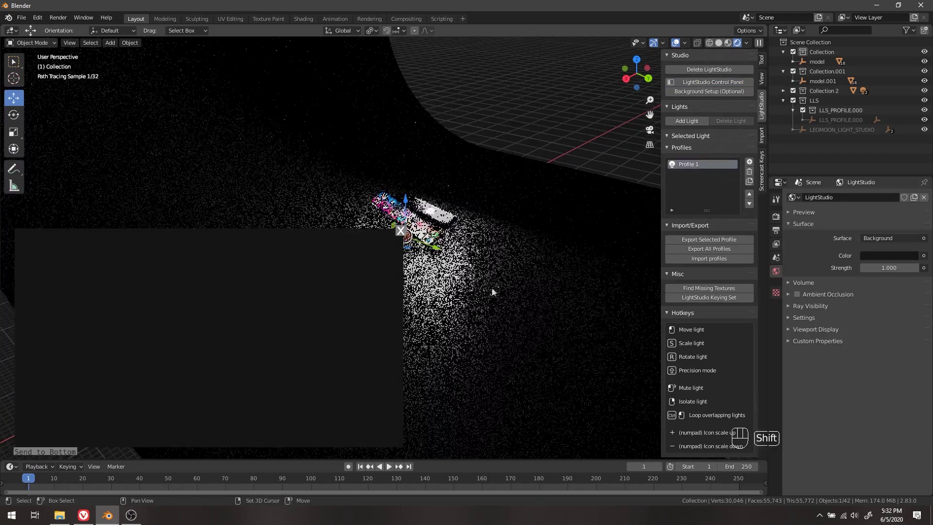
middle_click_drag(520, 258, 572, 211, "shift")
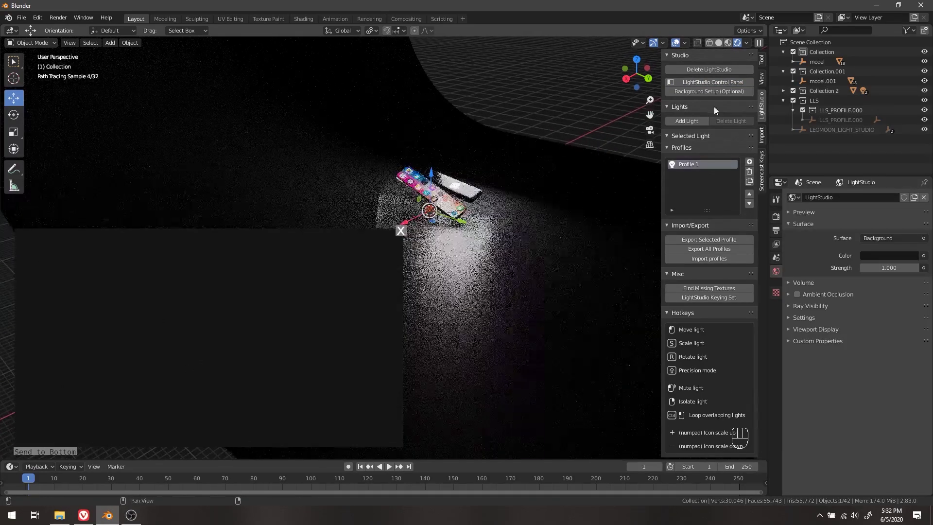
left_click(707, 120)
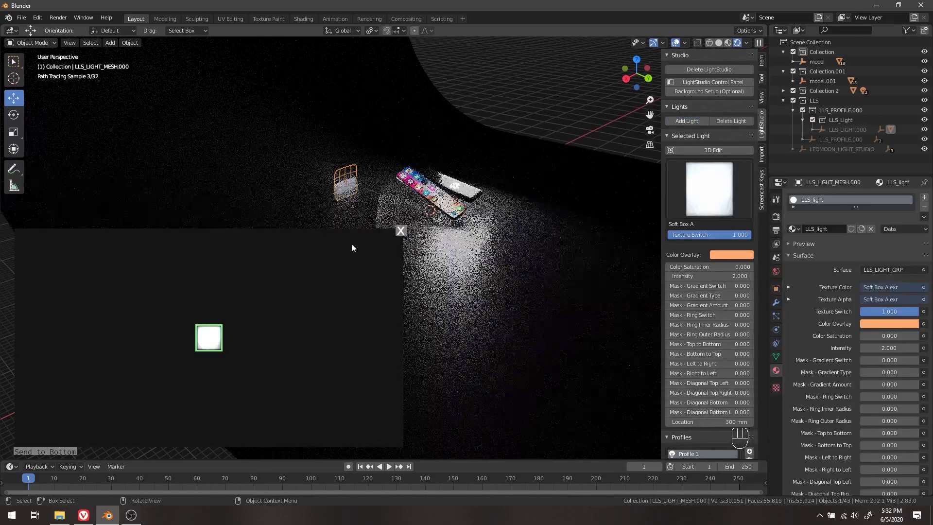
left_click_drag(218, 348, 382, 303)
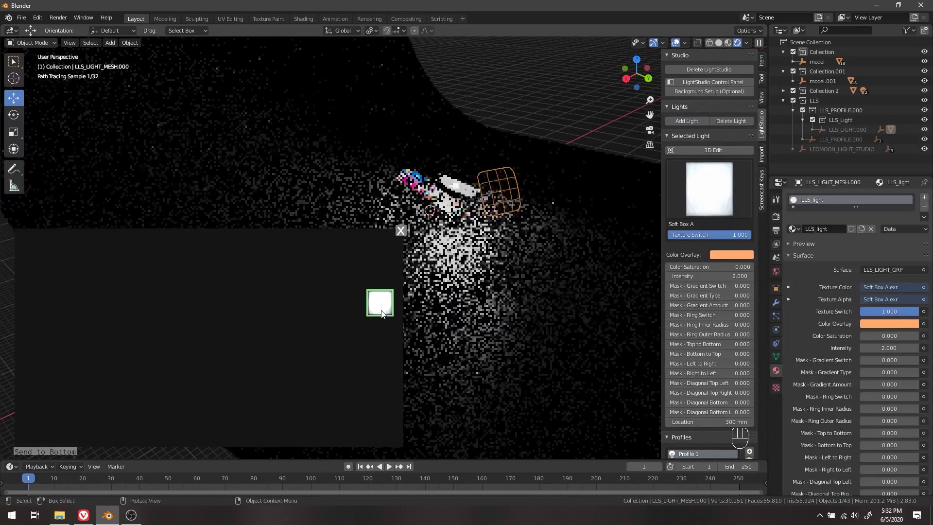
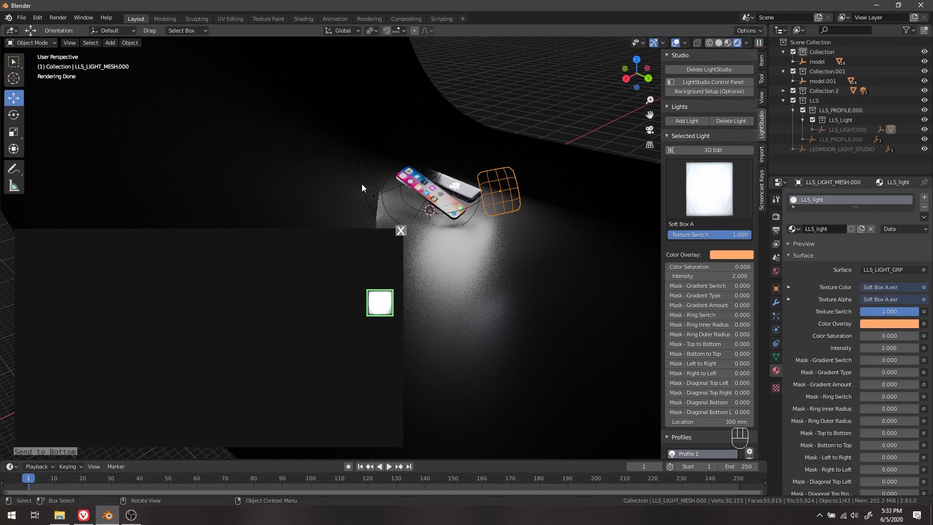
Step: Delete both original area lights so that only the LightStudio light illuminates the phones, and return to rendered shading
key("x")
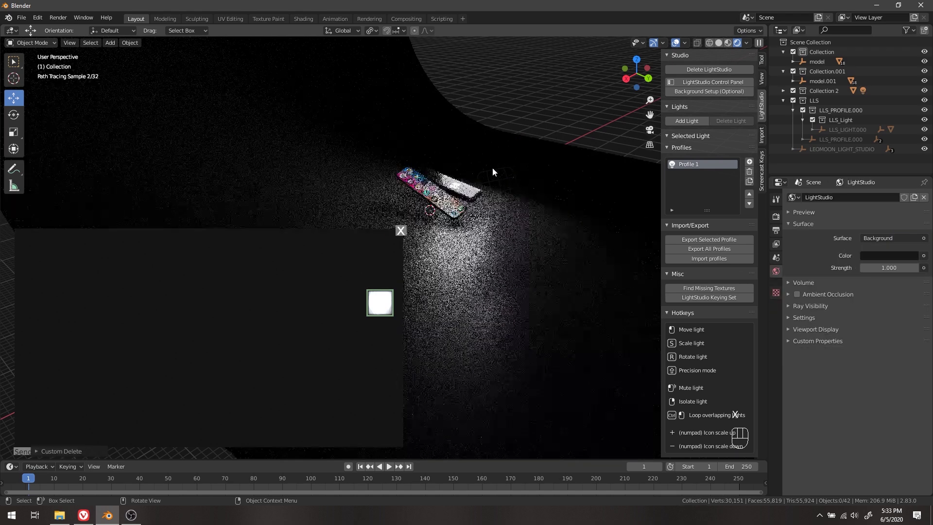
key("z")
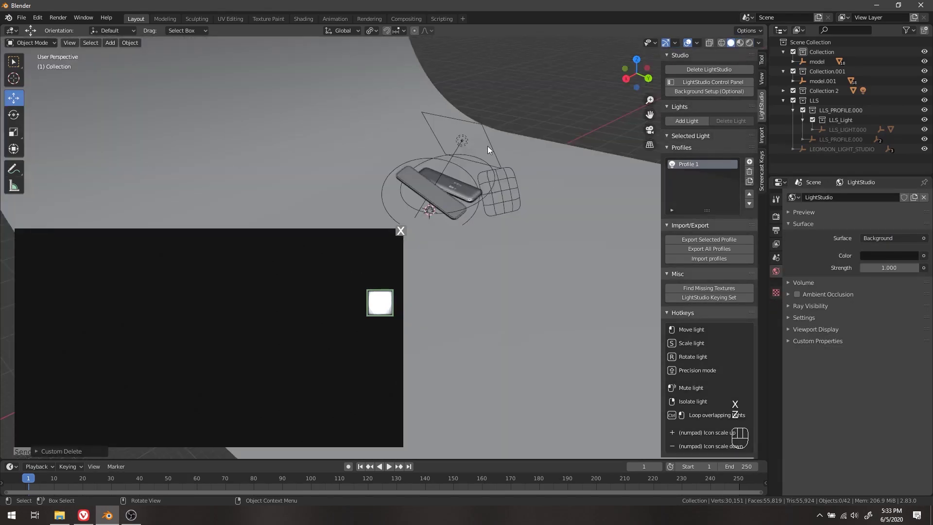
left_click(487, 144)
key("x")
key("z")
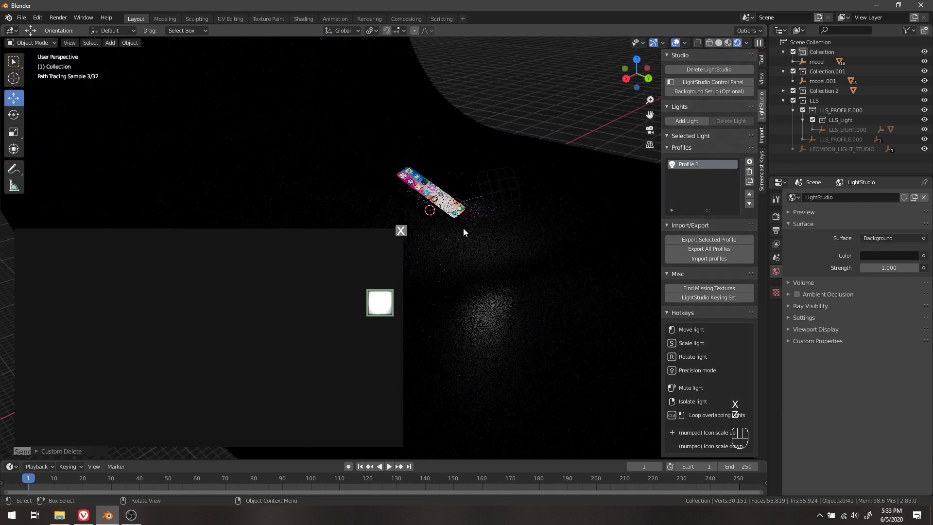
Step: Move the LightStudio soft box light above the phones and switch the viewport to solid shading
left_click_drag(379, 302, 199, 267)
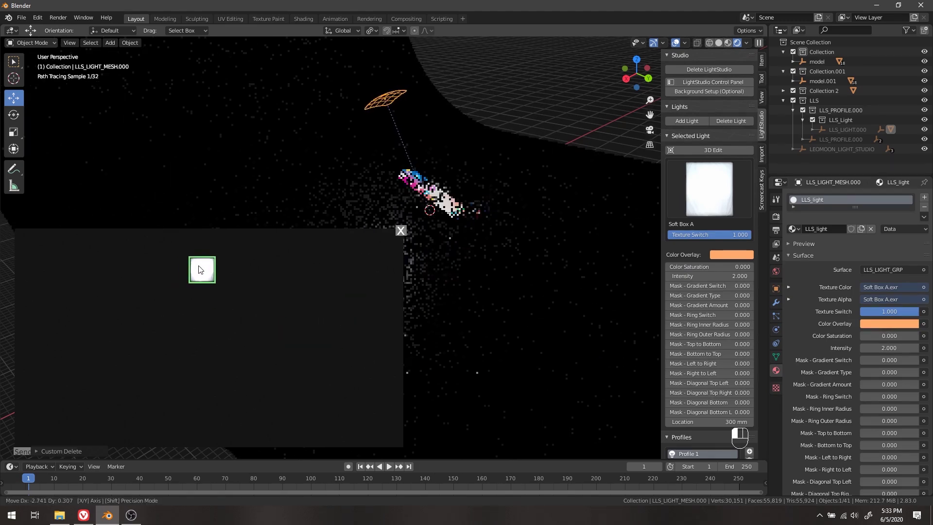
key("z")
left_click(525, 234)
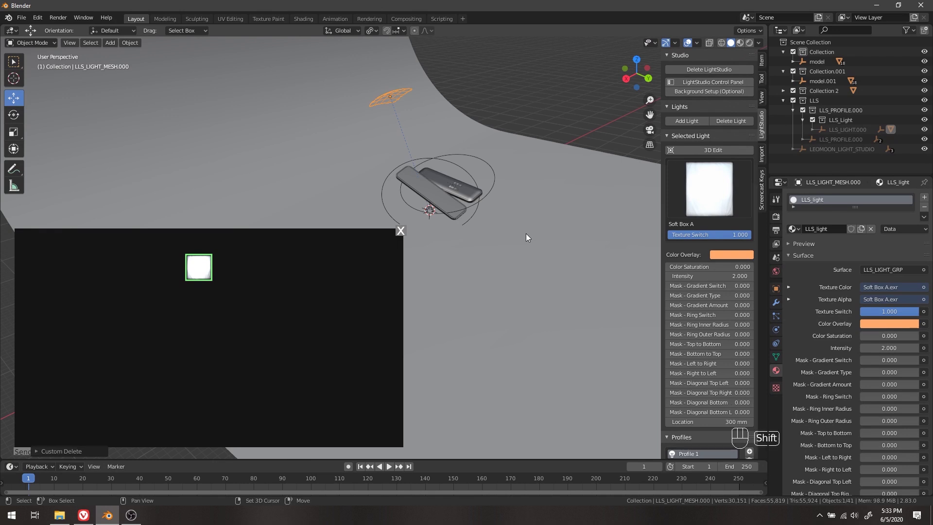
Step: Add a camera, raise it along Z above the phones and look through it as the active camera
key("shift+a")
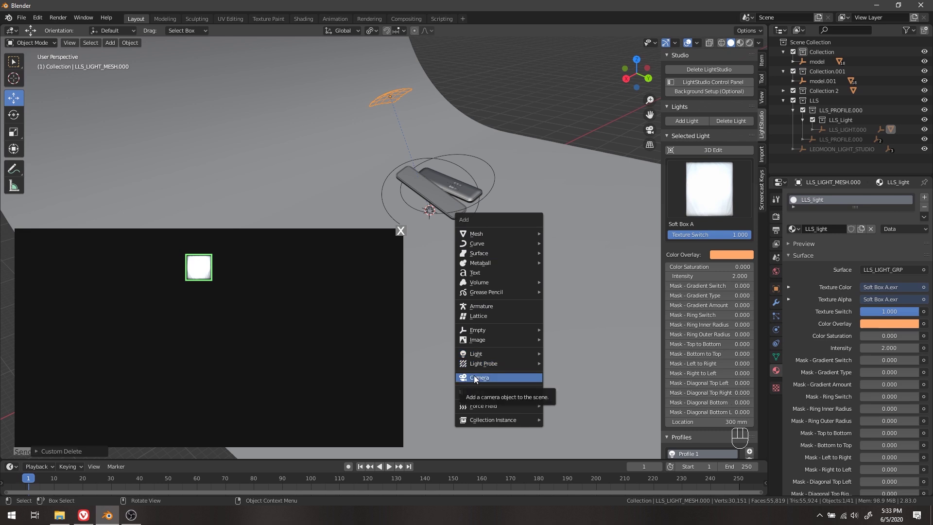
left_click(500, 378)
key("g")
key("z")
left_click(497, 242)
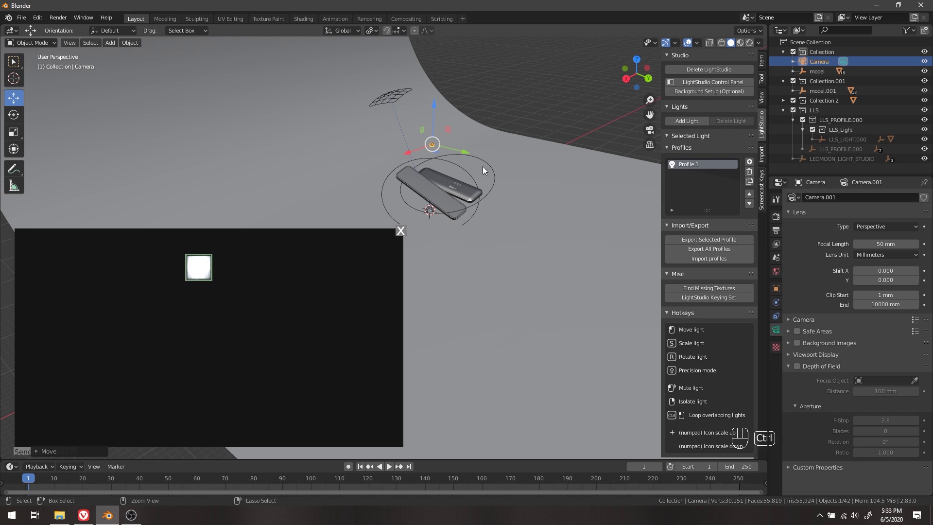
key("ctrl+KP_0")
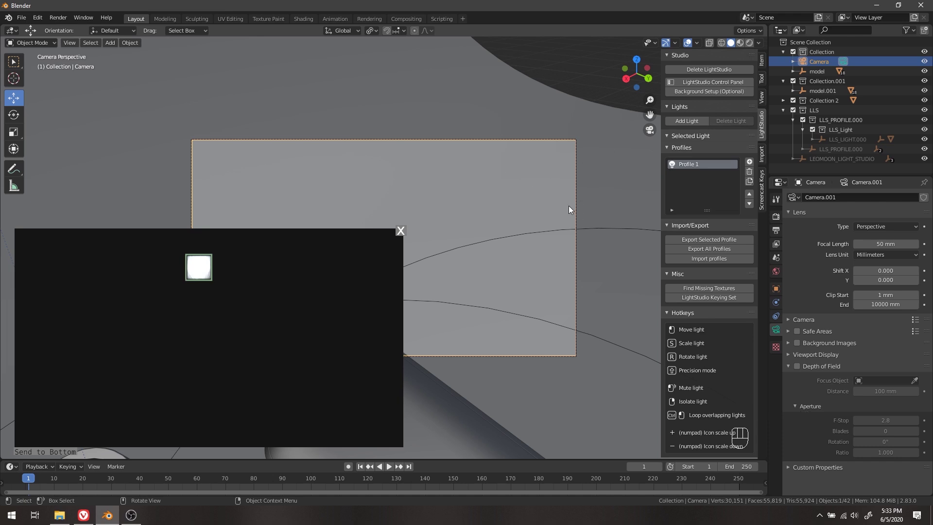
Step: Look through the camera and fly it back and around in walk navigation until both phones lie inside the camera frame
middle_click_drag(538, 221, 581, 261)
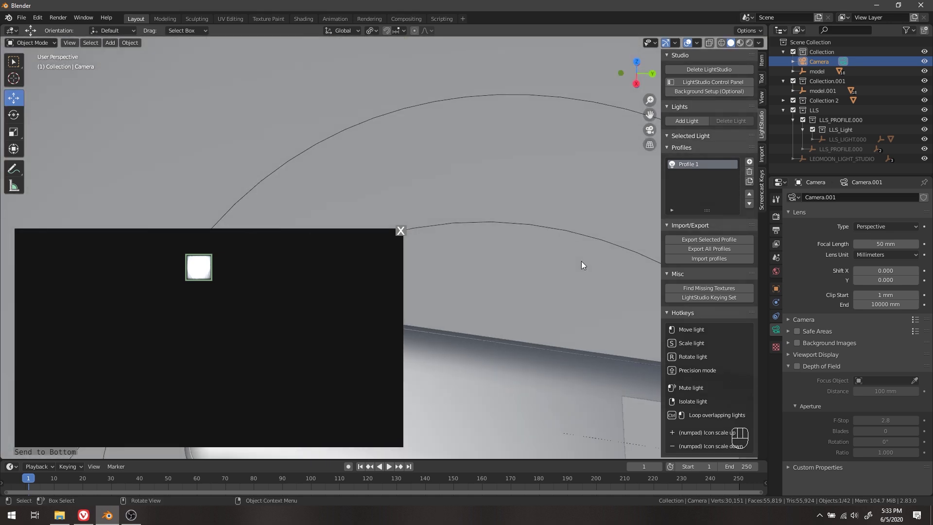
key("KP_0")
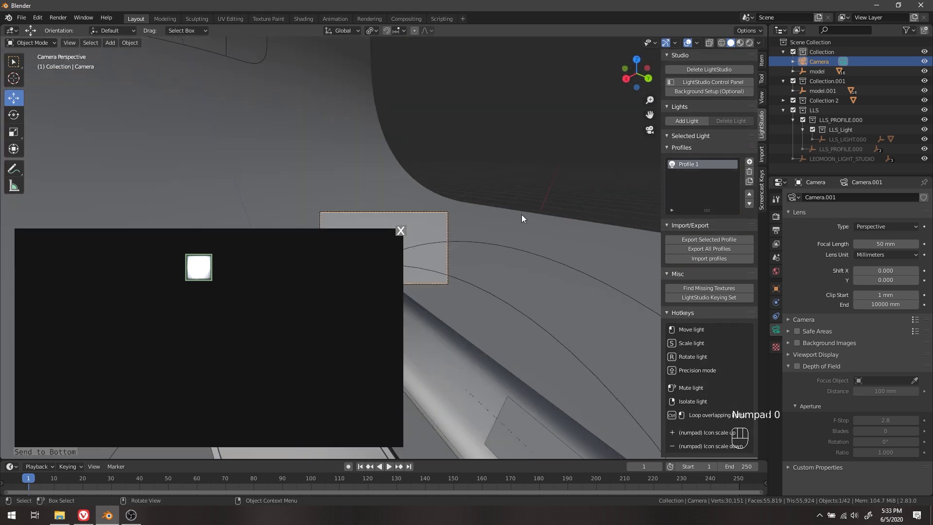
middle_click_drag(521, 214, 610, 173, "shift")
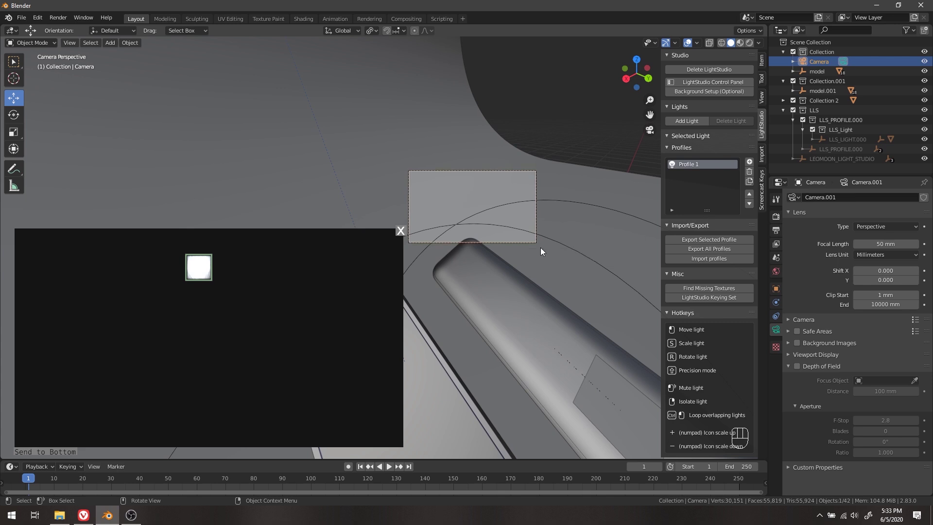
key("shift+grave")
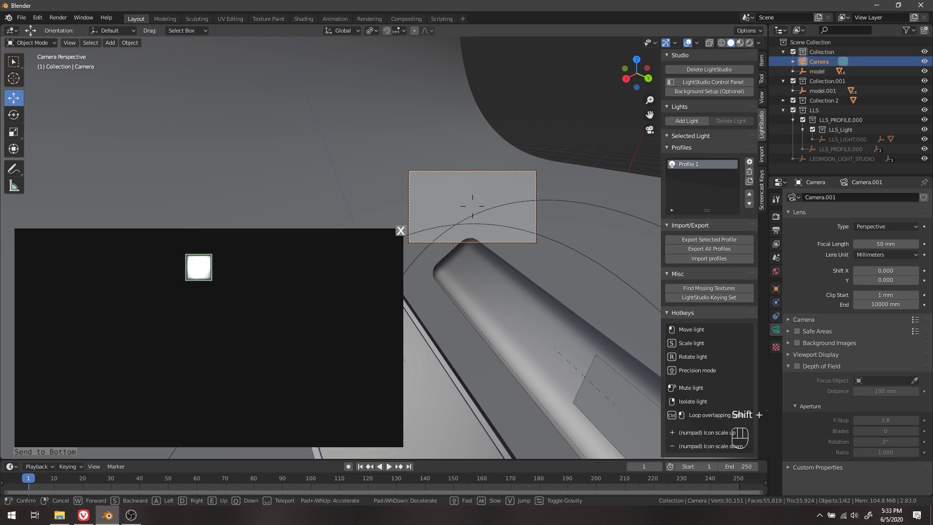
key("s")
key("s")
key("q")
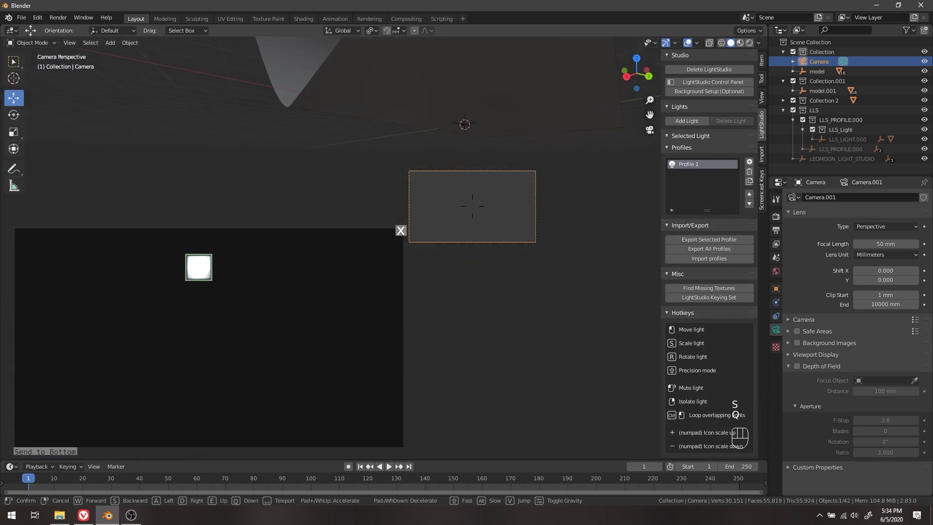
key("e")
key("w")
key("w")
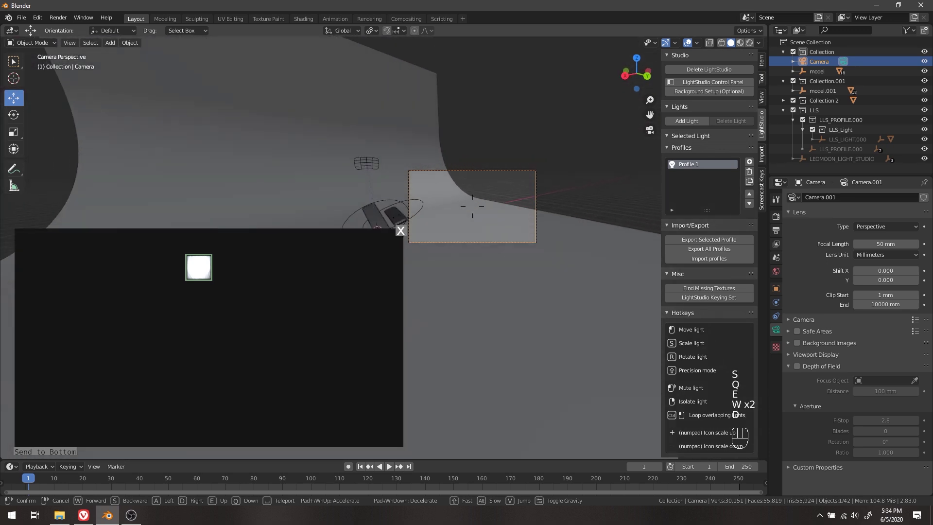
key("d")
key("d")
key("a")
key("w")
key("a")
key("d")
key("w")
key("s")
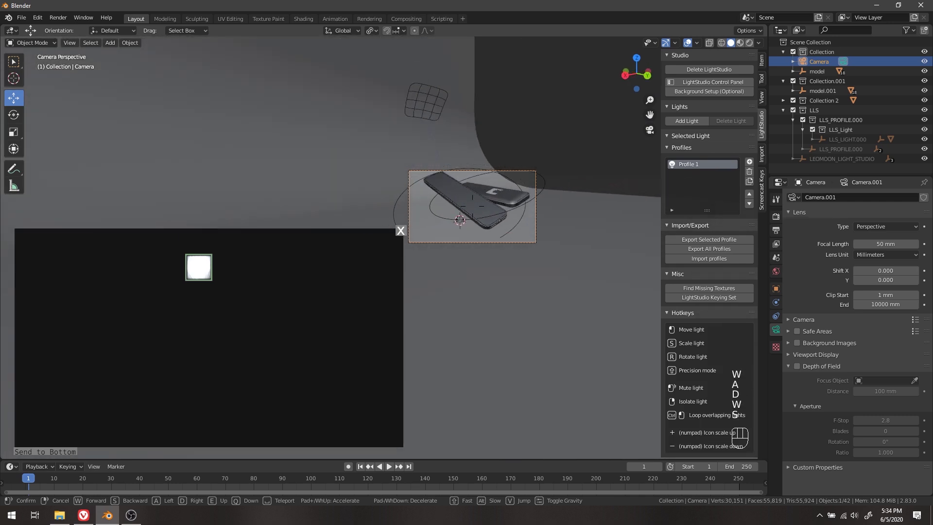
key("e")
key("q")
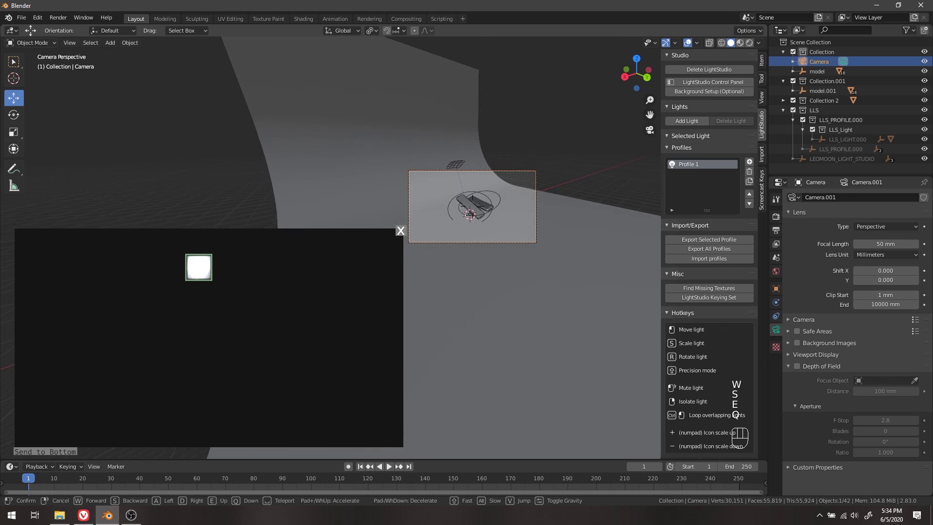
key("w")
key("w")
key("d")
key("a")
key("s")
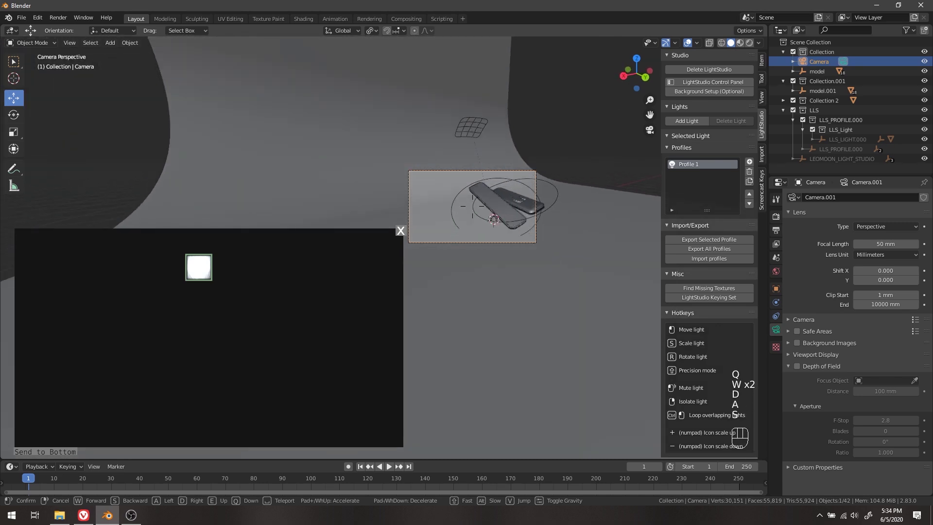
key("w")
key("s")
key("w")
key("s")
key("s")
key("s")
key("s")
key("s")
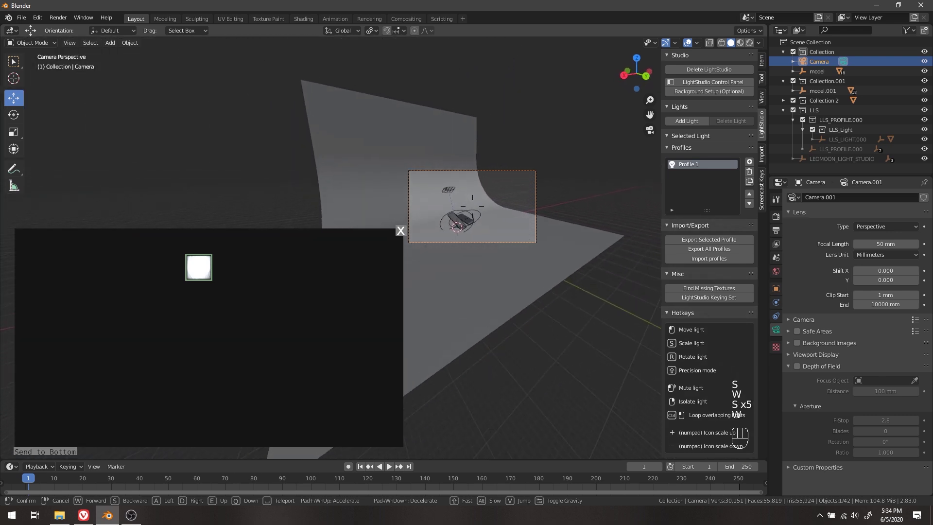
key("w")
key("d")
key("a")
key("a")
key("a")
key("d")
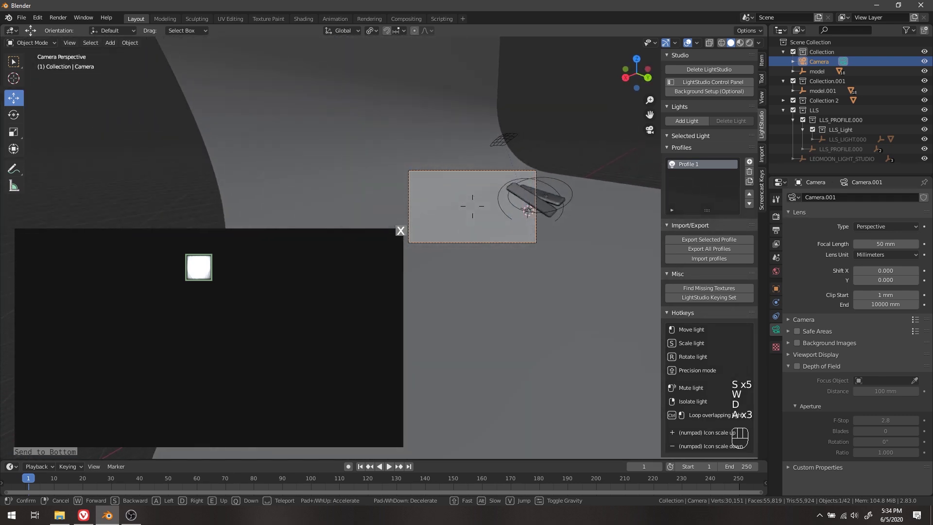
key("a")
key("w")
key("d")
key("s")
key("w")
key("s")
key("s")
key("s")
key("s")
key("d")
key("w")
key("a")
key("s")
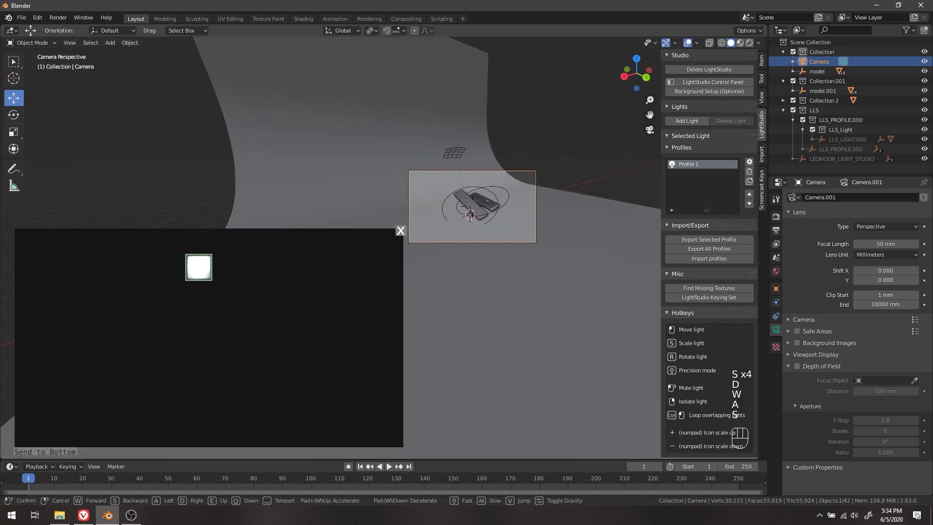
left_click(383, 243)
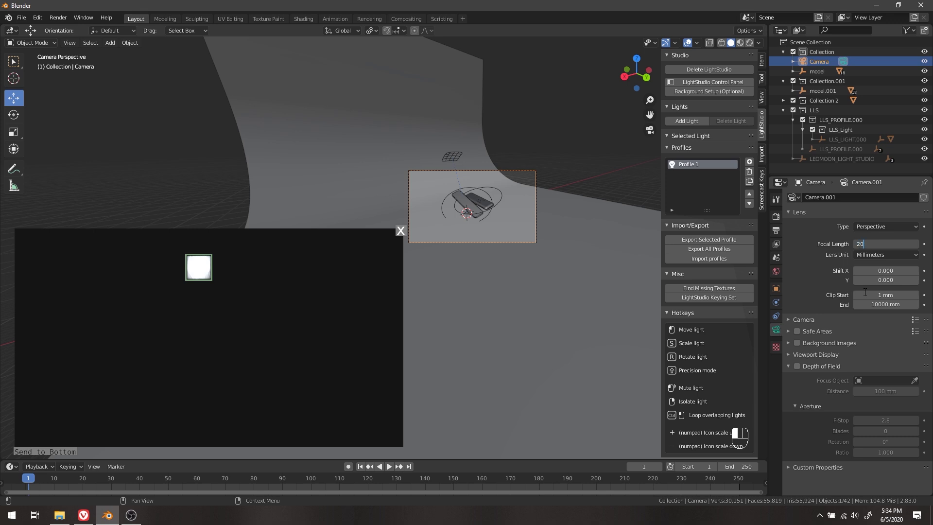
Step: Set the camera's focal length to 200 mm and fly the camera back until both phones fit the frame from a lower angle
type("0")
key("Return")
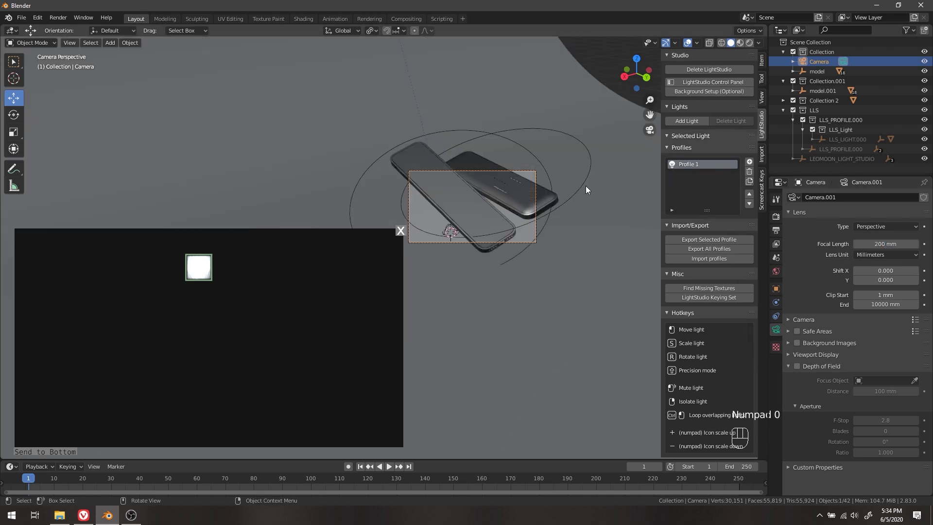
key("shift+grave")
key("s")
key("s")
key("s")
key("s")
key("s")
key("s")
key("s")
key("q")
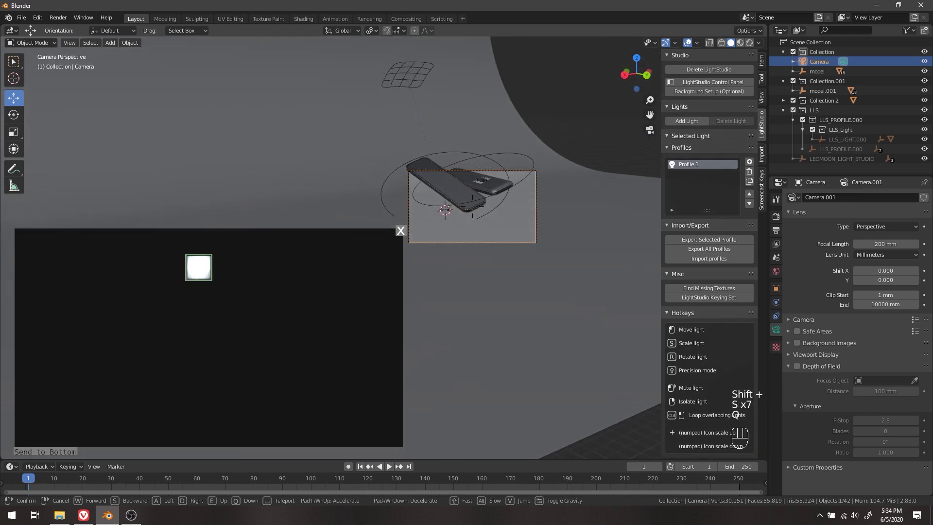
key("q")
key("s")
key("a")
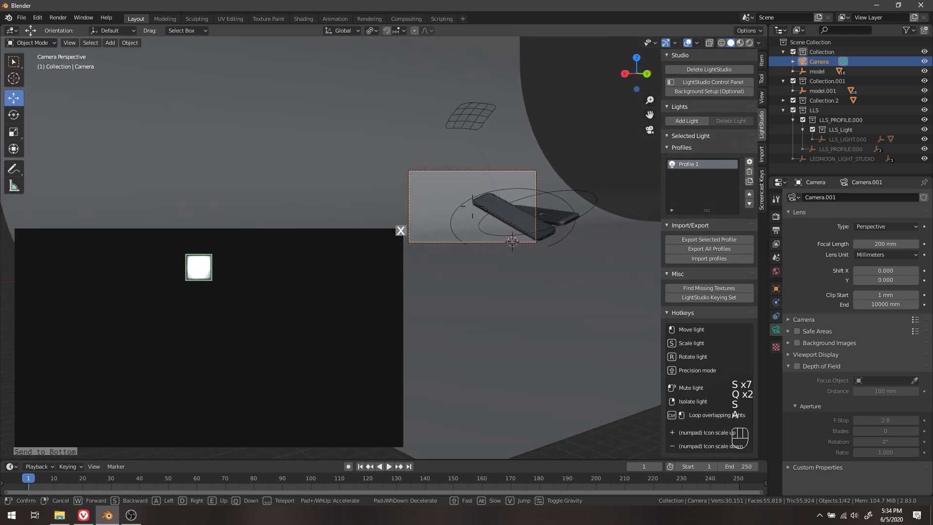
key("d")
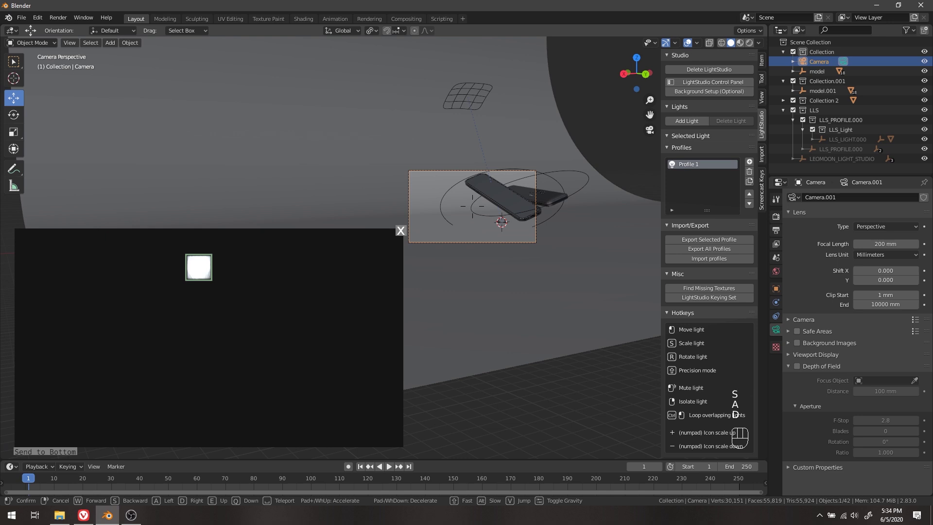
key("d")
key("w")
key("e")
key("s")
key("w")
key("s")
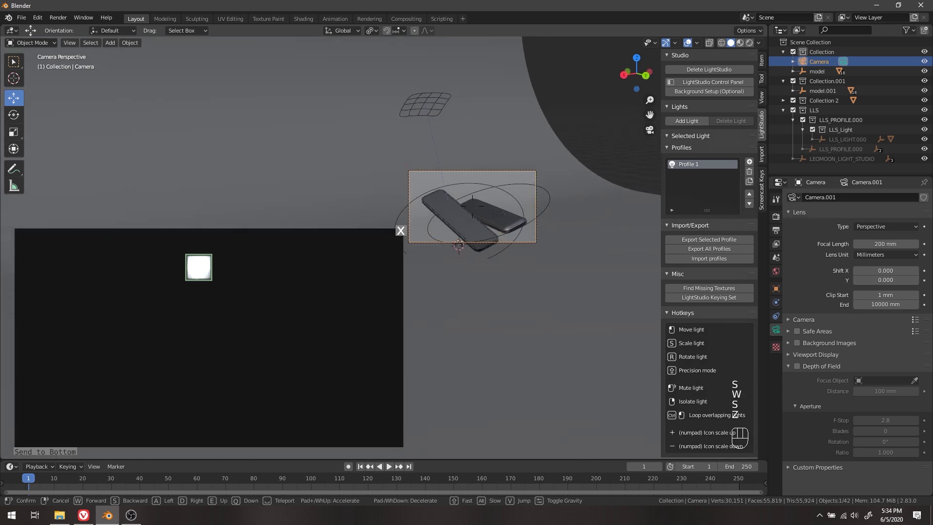
key("x")
key("x")
key("w")
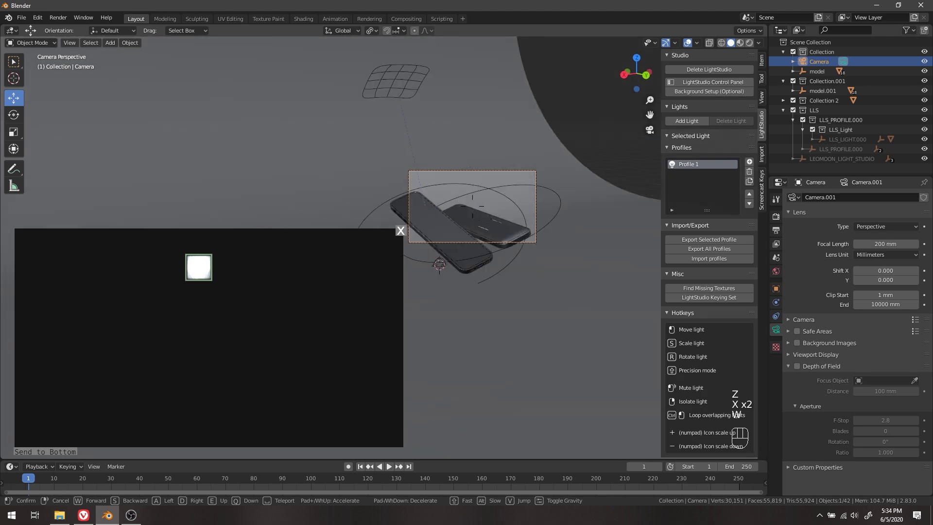
key("s")
key("w")
key("q")
key("w")
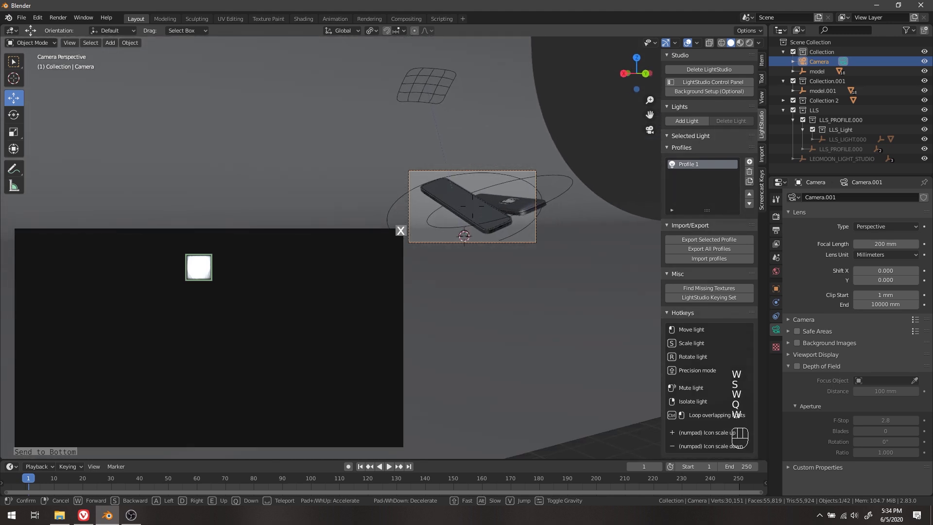
key("s")
key("e")
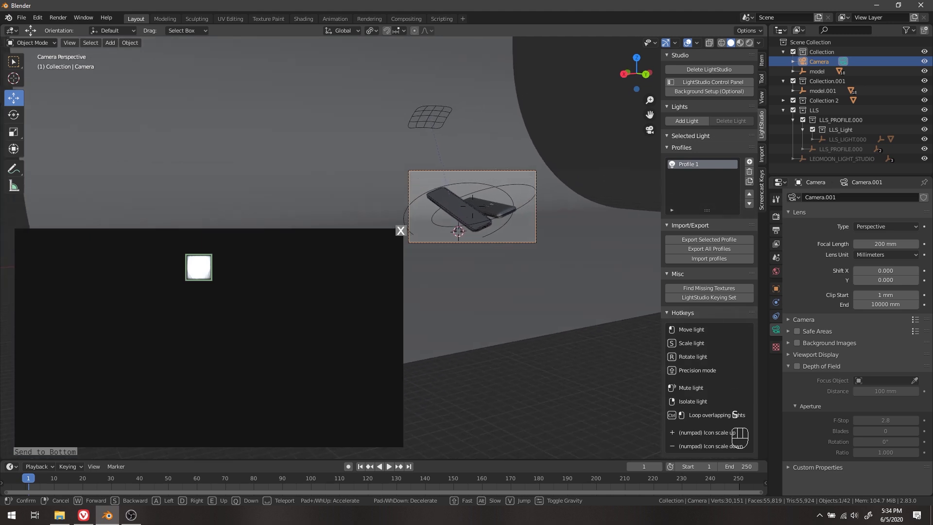
left_click(383, 246)
Step: Preview the shot in rendered shading and nudge the LightStudio soft box light slightly sideways and down on its light map
key("z")
left_click(386, 198)
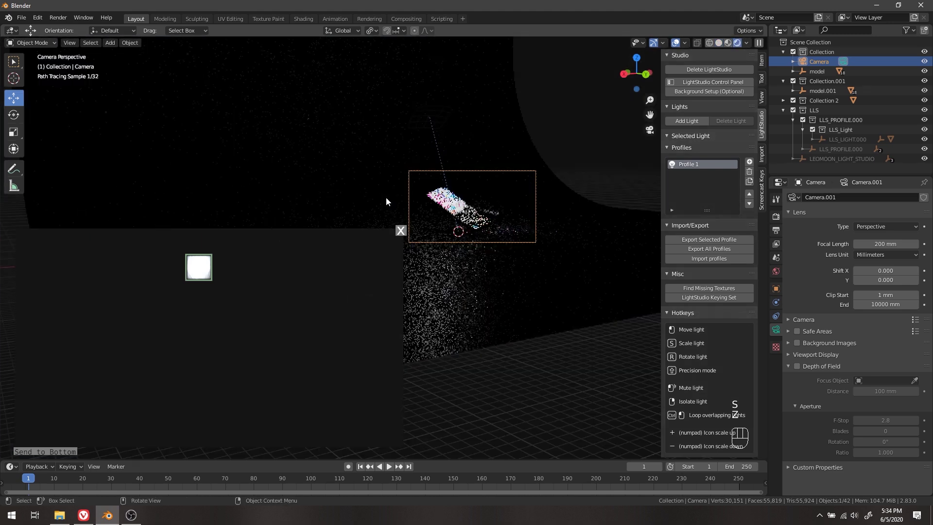
scroll(461, 195, "up", 3)
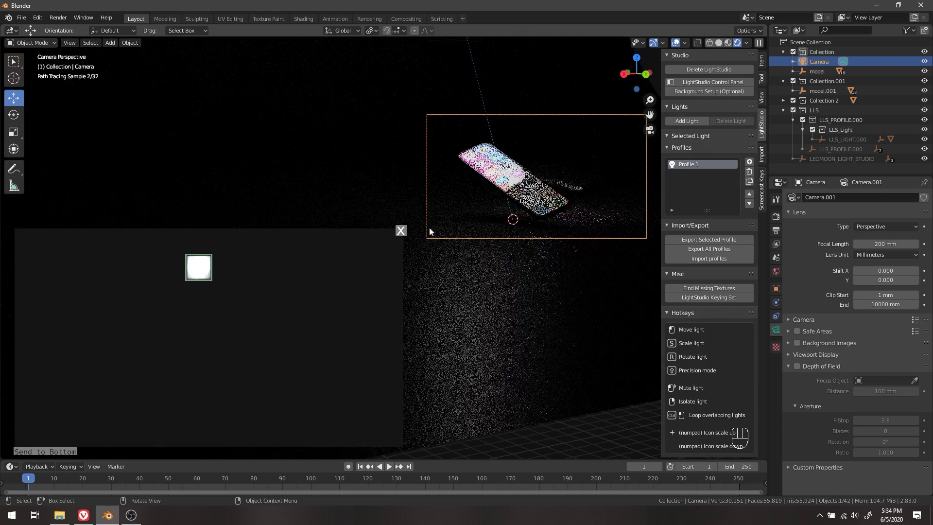
mouse_move(193, 261)
left_mouse_down()
mouse_move(125, 255)
mouse_move(156, 310)
mouse_move(192, 316)
mouse_move(168, 280)
mouse_move(139, 282)
mouse_move(189, 263)
left_mouse_up()
scroll(562, 151, "up", 2)
middle_click_drag(540, 55, 362, 112, "shift")
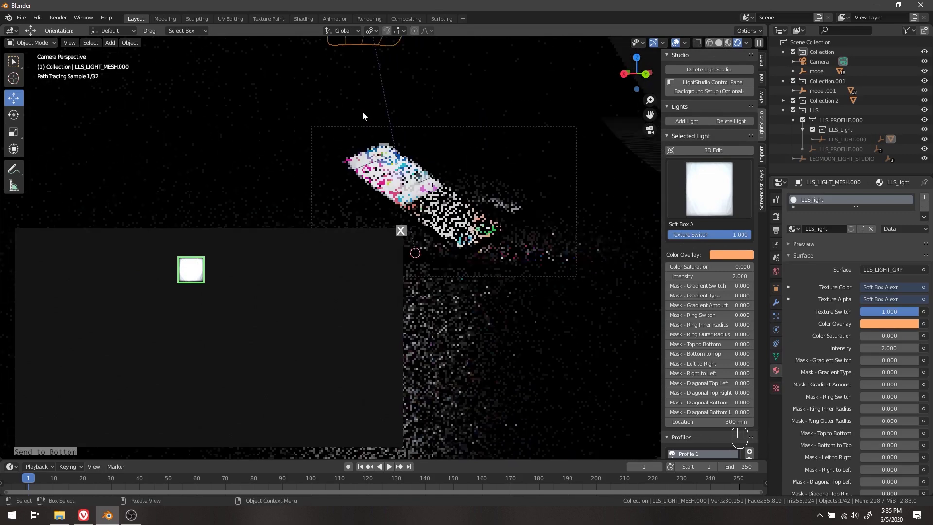
middle_click_drag(433, 123, 468, 91, "shift")
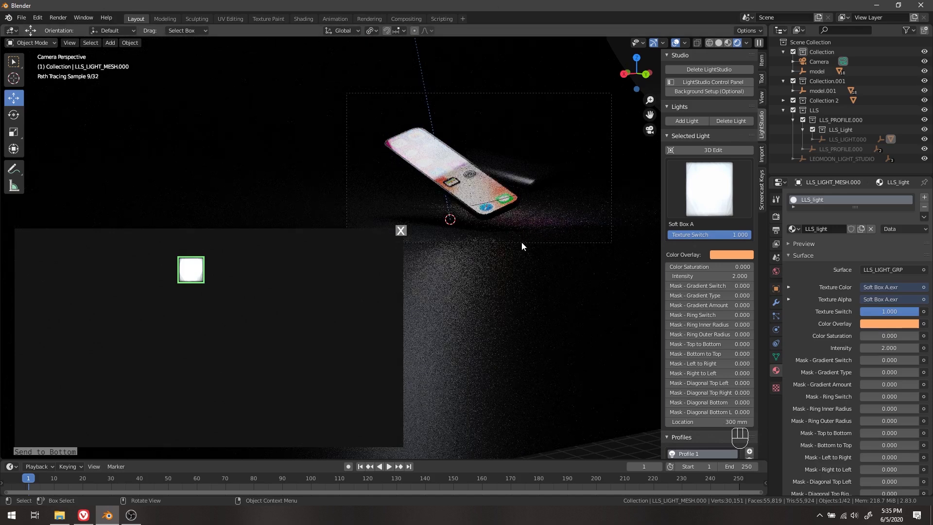
Step: Restrict the viewport rendering with a render region, first around the phones and finally over the whole camera frame
key("ctrl+b")
left_click_drag(378, 123, 559, 229)
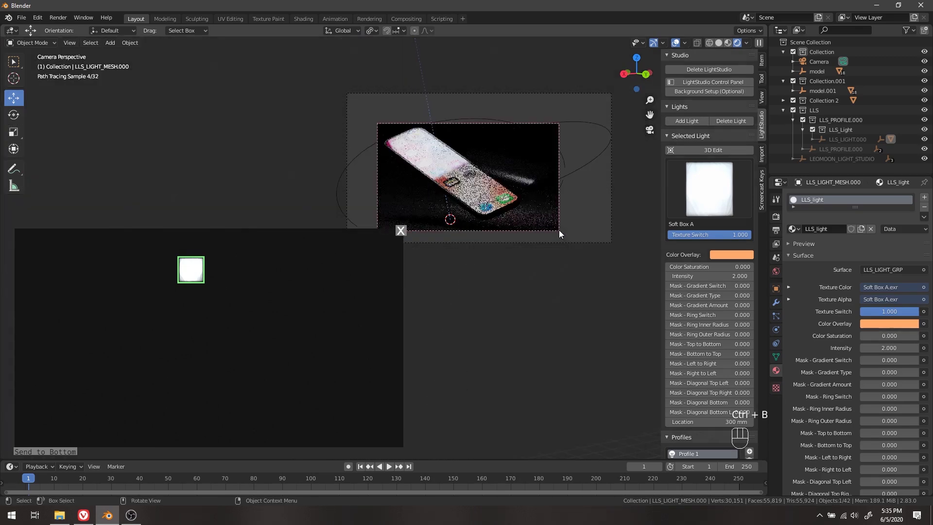
key("ctrl+b")
left_click_drag(277, 60, 670, 267)
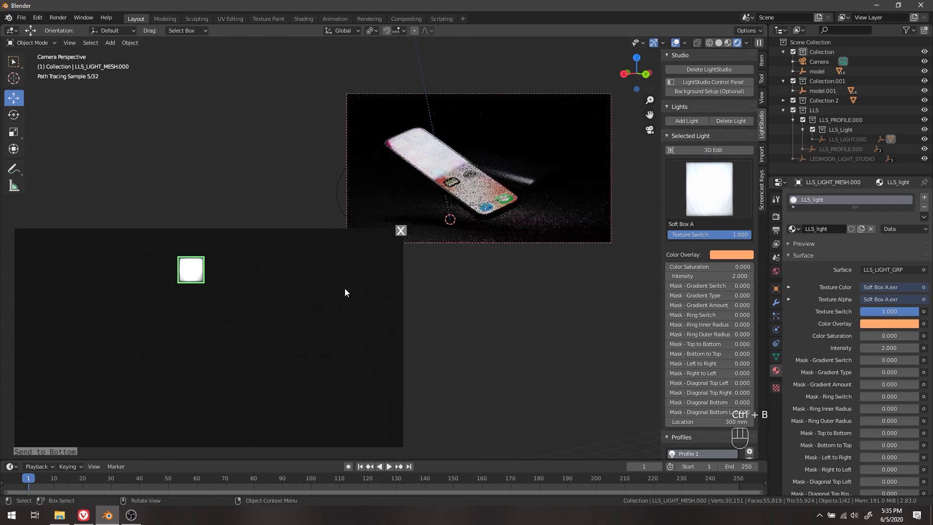
scroll(232, 180, "up", 1)
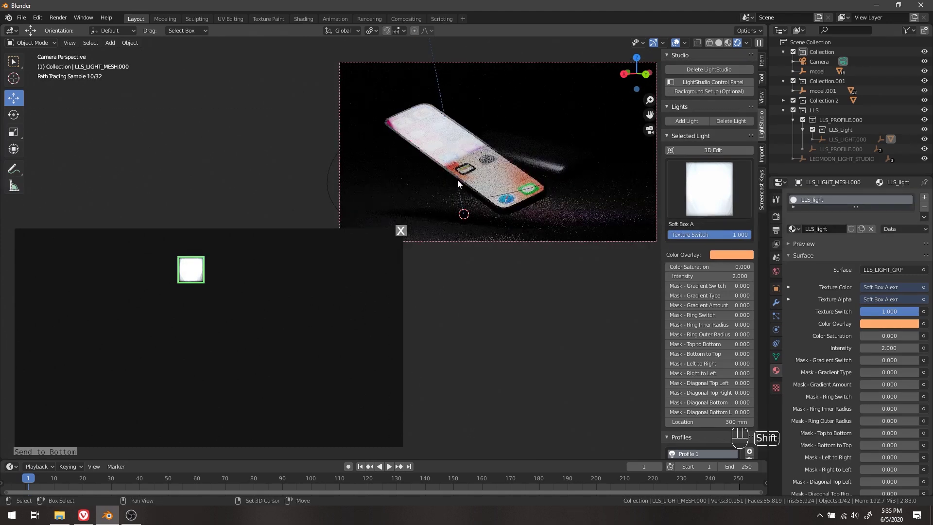
middle_click_drag(457, 184, 407, 183, "shift")
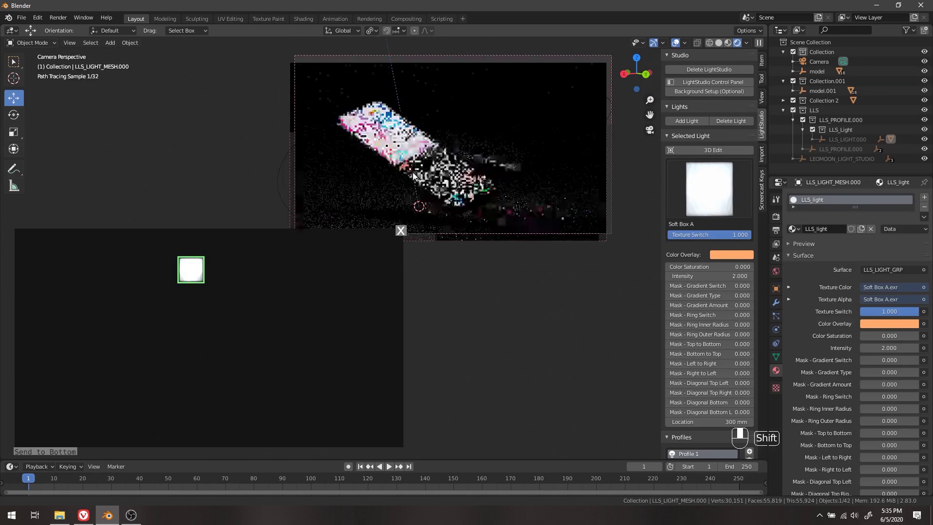
Step: Scale the soft box light up to several times its size and shift it slightly upward on the LightStudio light map
scroll(396, 184, "down", 3)
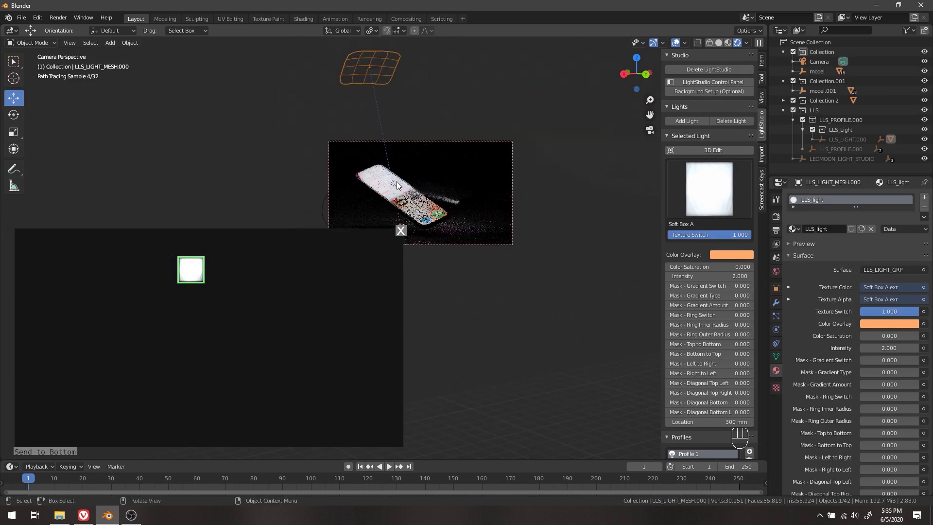
key("s")
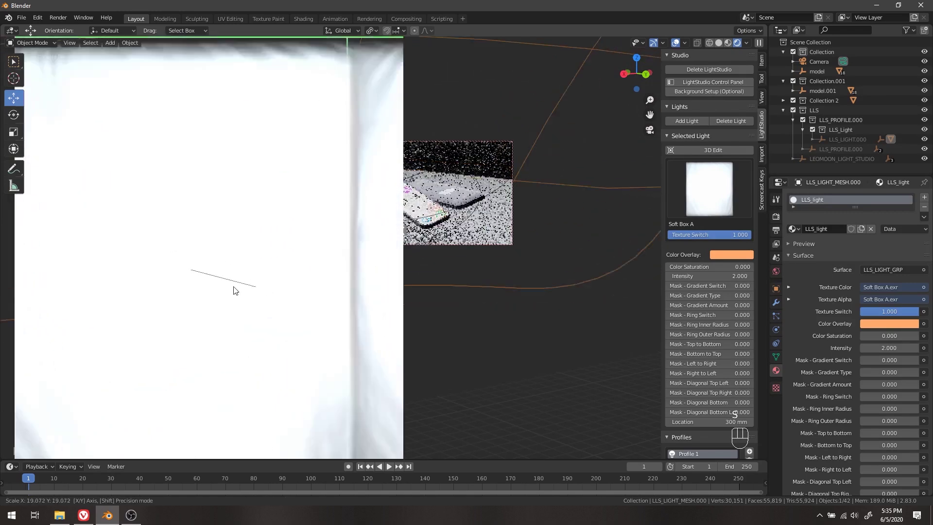
left_click(197, 282)
mouse_move(187, 286)
left_mouse_down()
mouse_move(193, 307)
mouse_move(188, 276)
left_mouse_up()
Step: Switch the viewport to solid shading and select both phone models' parent empties together
left_click(486, 189)
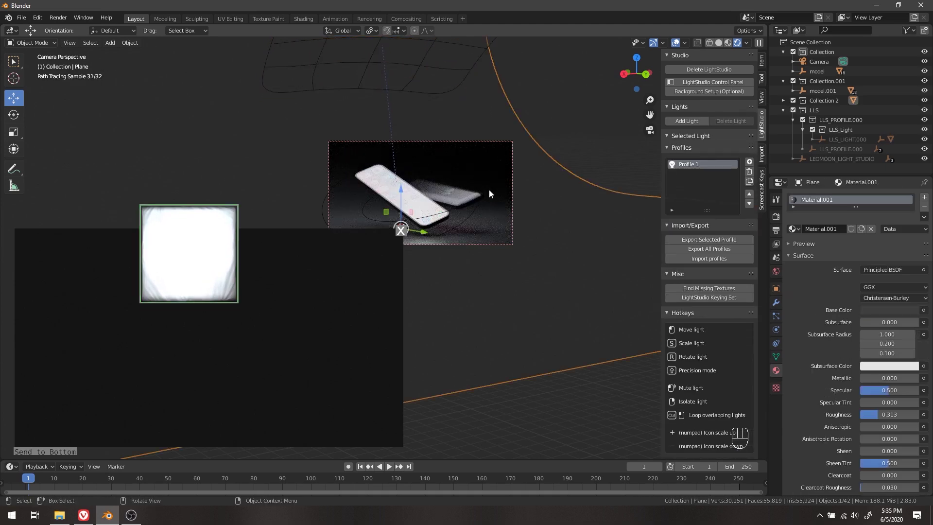
left_click(474, 206)
key("z")
left_click(532, 205)
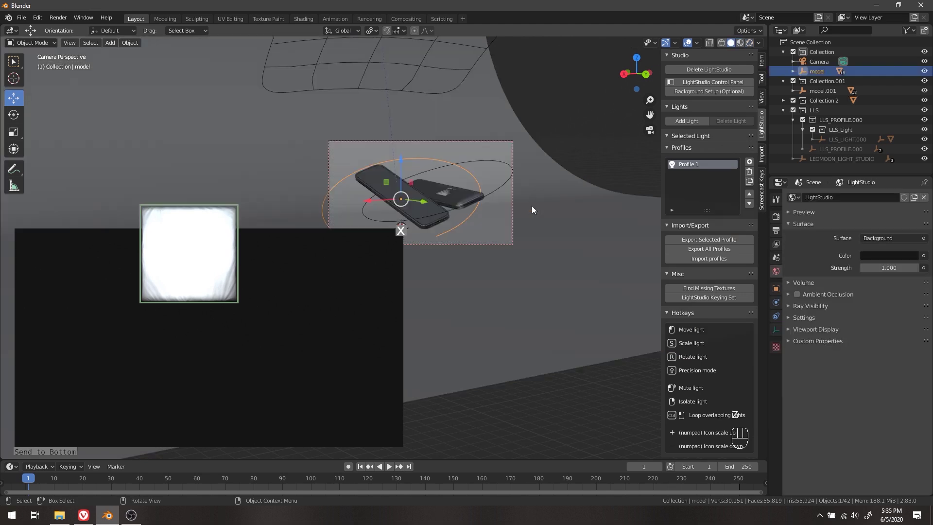
left_click(501, 187)
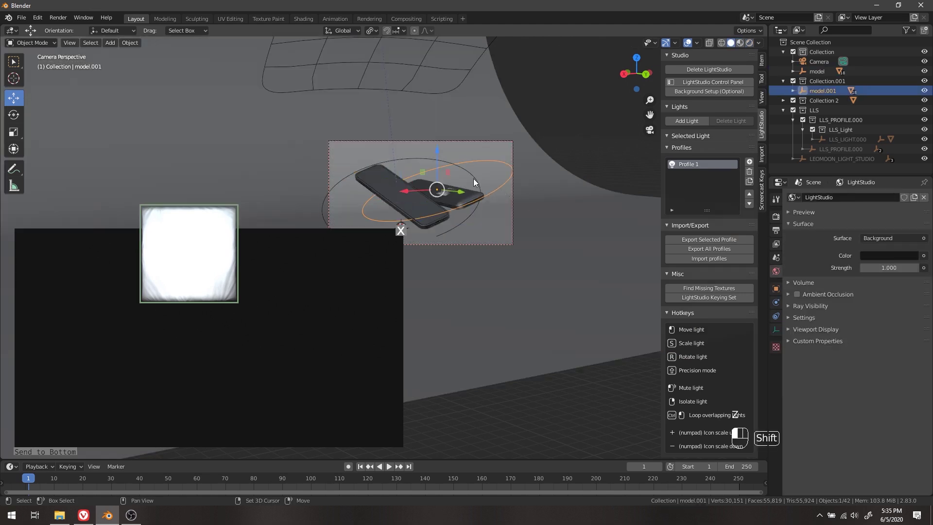
left_click(474, 180, "shift")
key("r")
key("x")
key("x")
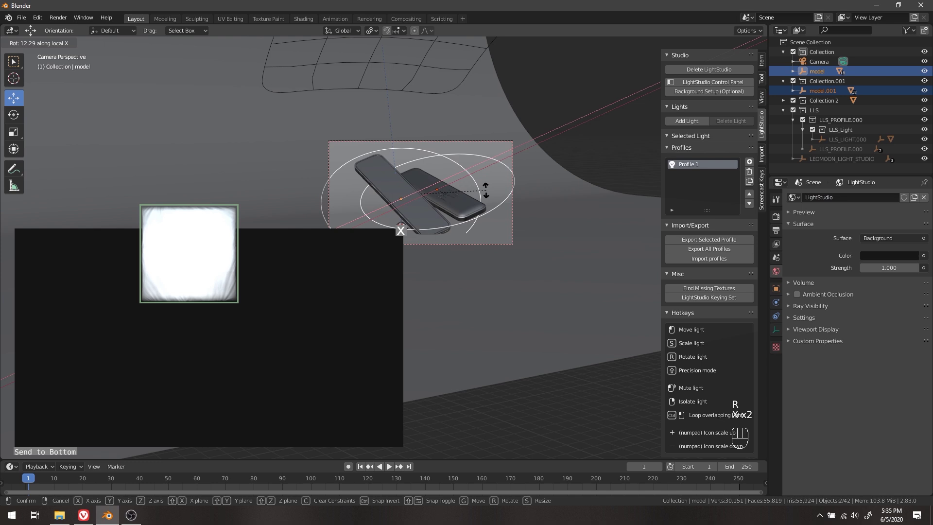
key("x")
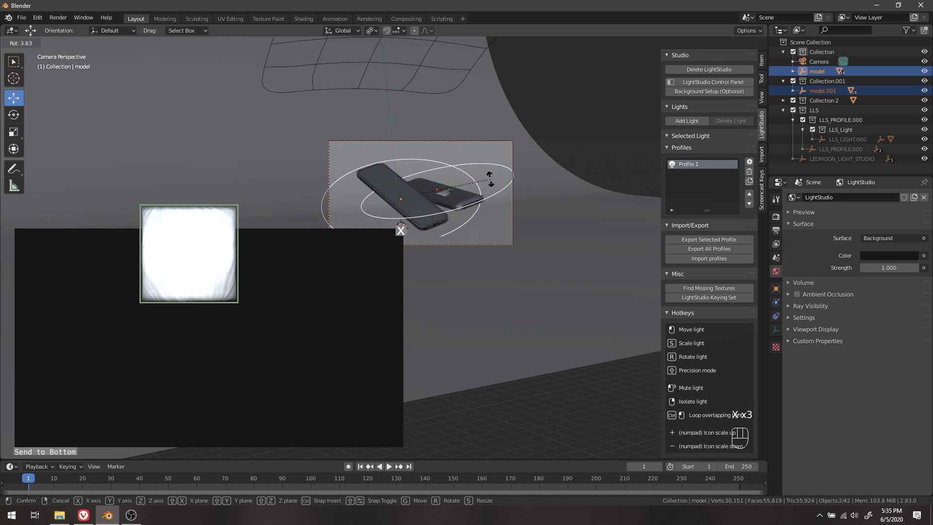
right_click(478, 155)
Step: Rotate both phones together, trying local X and settling on the global Y axis, so their faces tilt toward the camera
key("r")
key("x")
key("x")
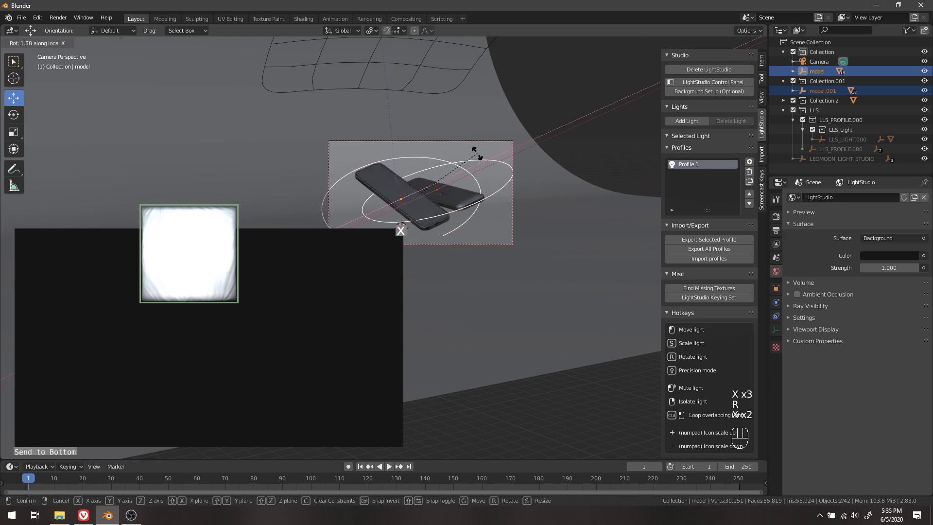
key("z")
key("x")
key("x")
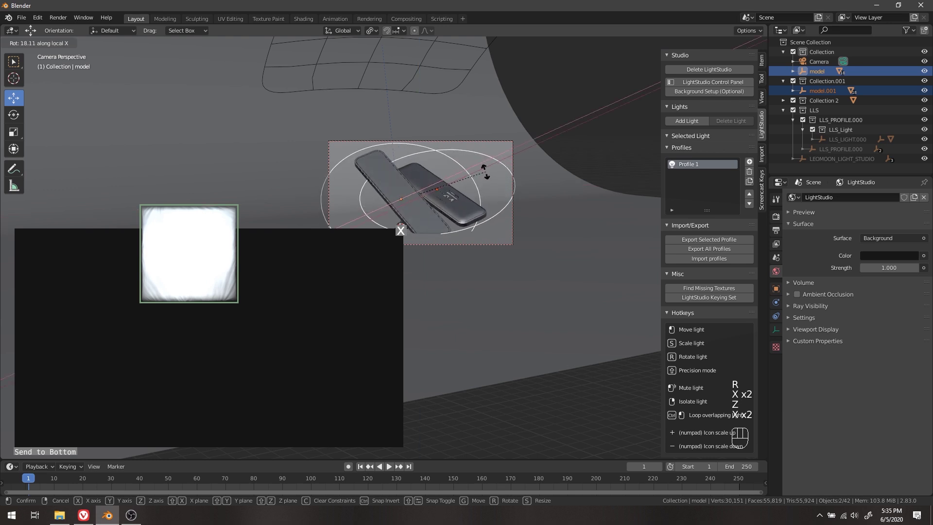
key("x")
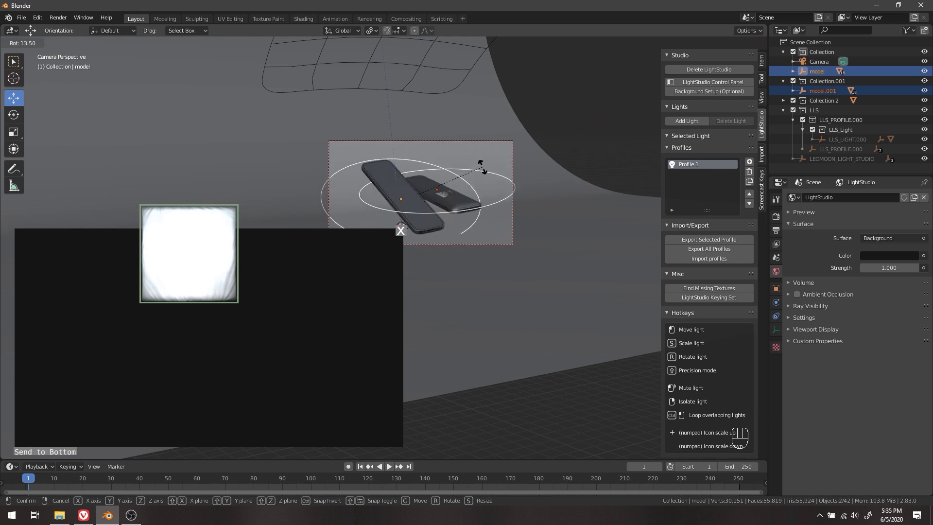
key("x")
key("y")
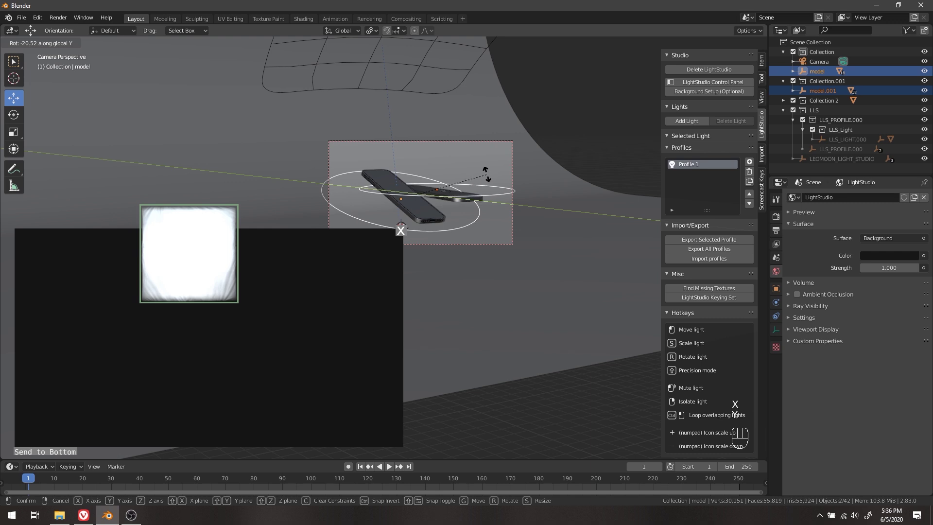
left_click(445, 177)
Step: Fine-tune both phones' rotation about the X axis and move them up along the Z axis
key("r")
key("x")
key("g")
key("z")
left_click(444, 169)
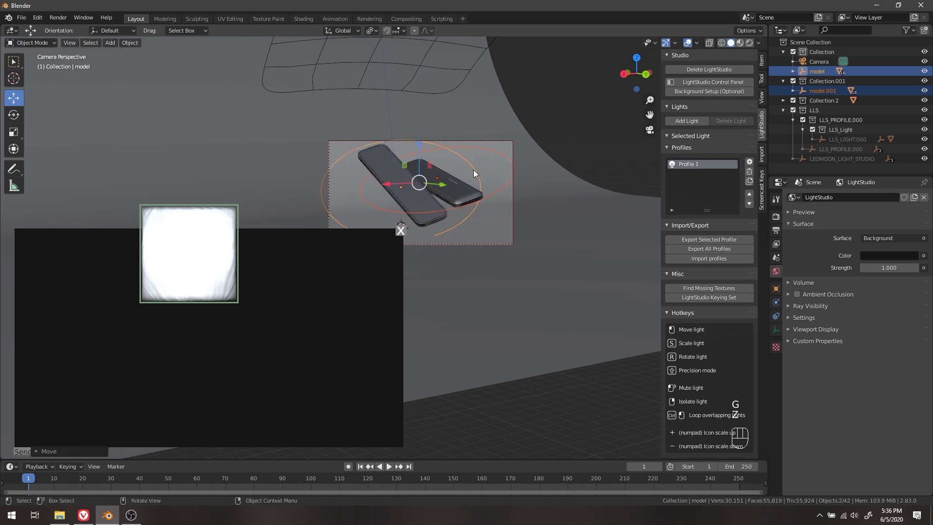
Step: Raise the camera slightly along the global Z axis to recentre the phones and preview the frame in rendered shading
left_click(512, 184)
key("g")
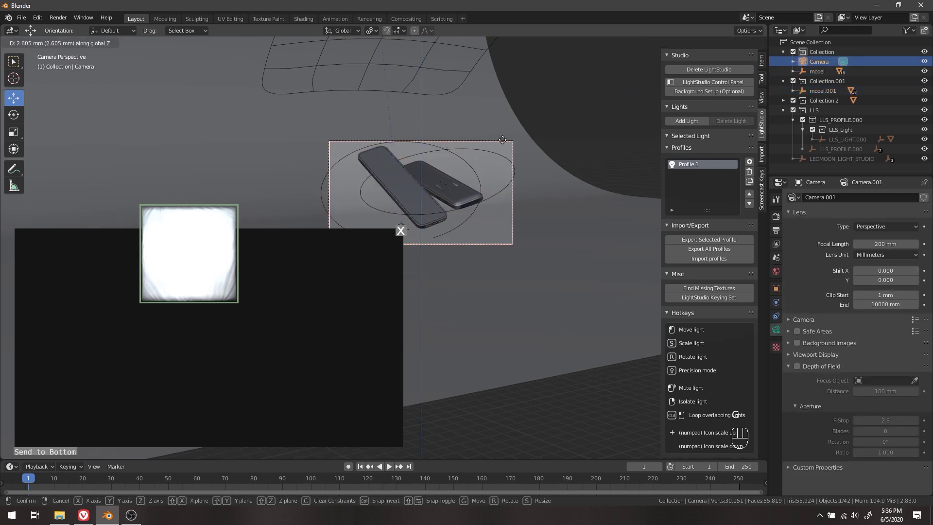
left_click(497, 65)
key("z")
left_click(487, 5)
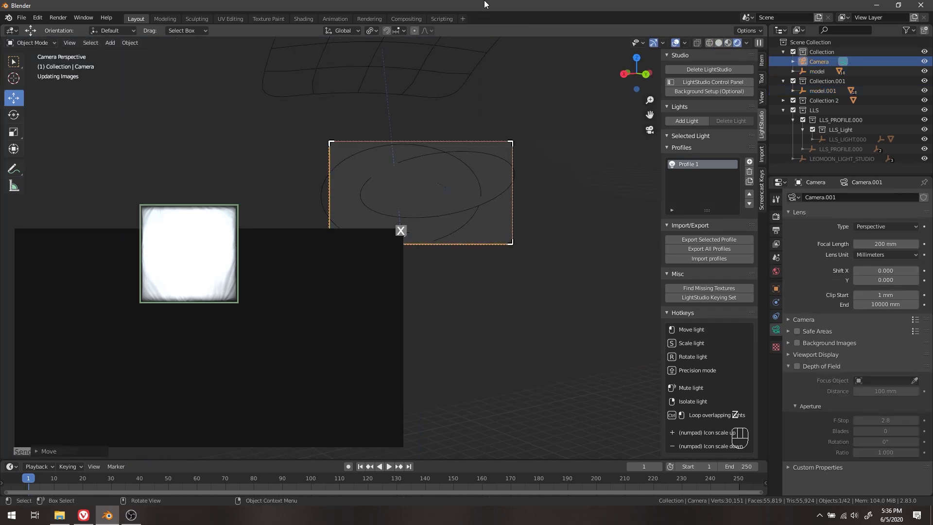
Step: Shrink the soft box light to about half its size and reposition it slightly lower on the LightStudio light map
left_click_drag(189, 254, 194, 291)
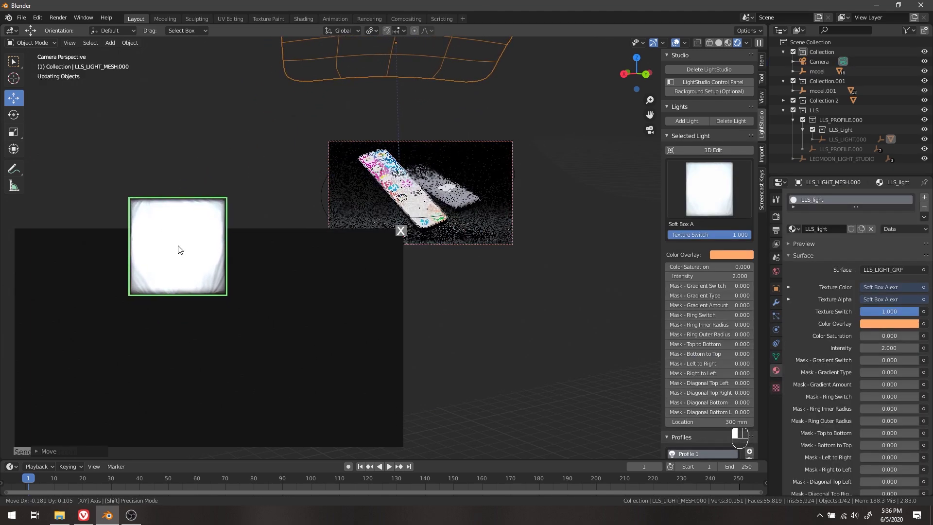
key("s")
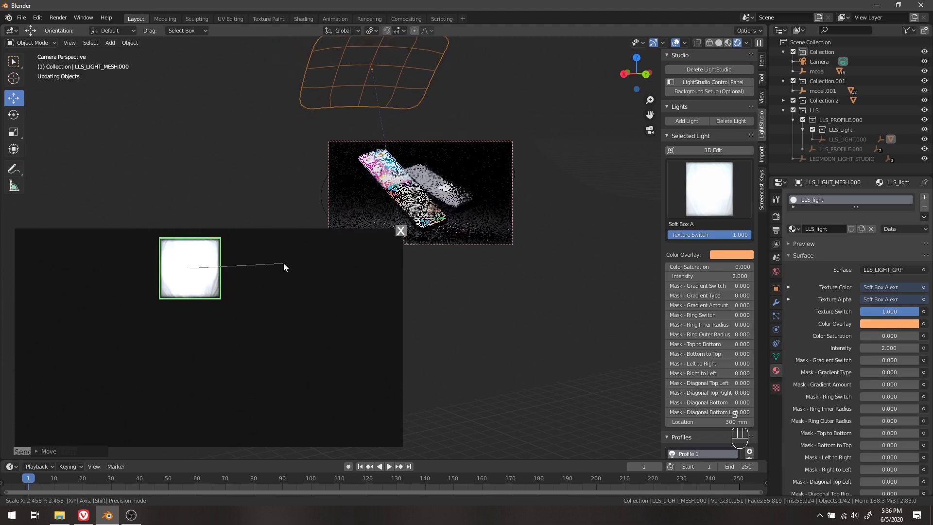
left_click(267, 264)
left_click_drag(197, 273, 195, 292)
scroll(453, 162, "up", 3)
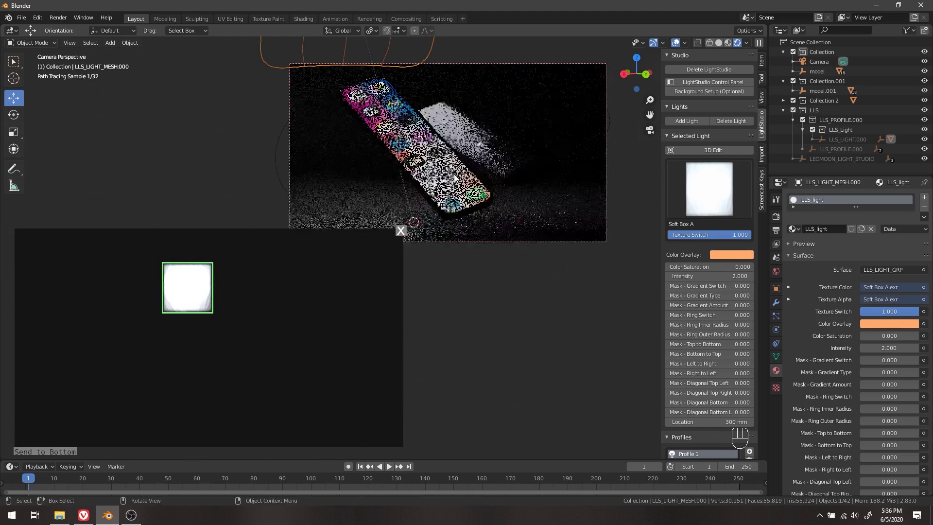
left_click_drag(179, 304, 184, 287)
Step: Add a second soft box light and place its reflection on the rear phone's near end edge with 3D Edit
left_click(287, 322)
left_click(689, 118)
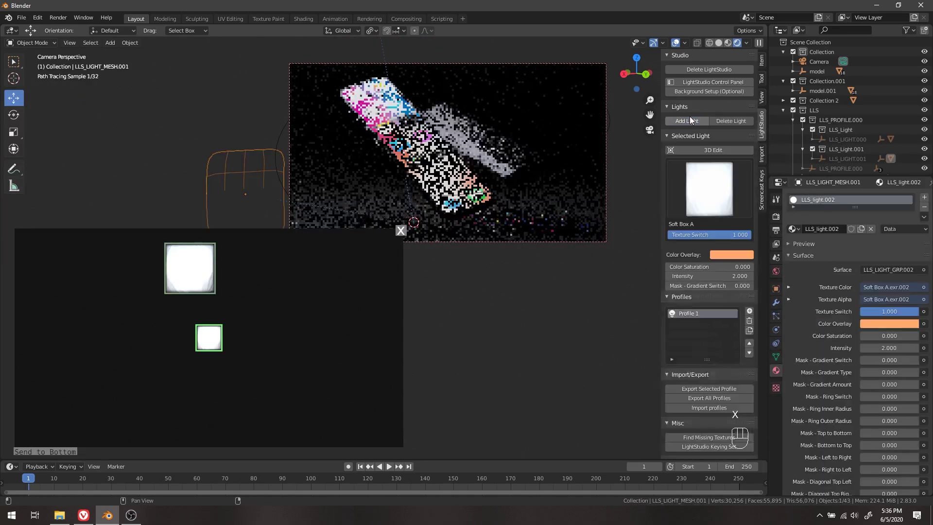
left_click(722, 151)
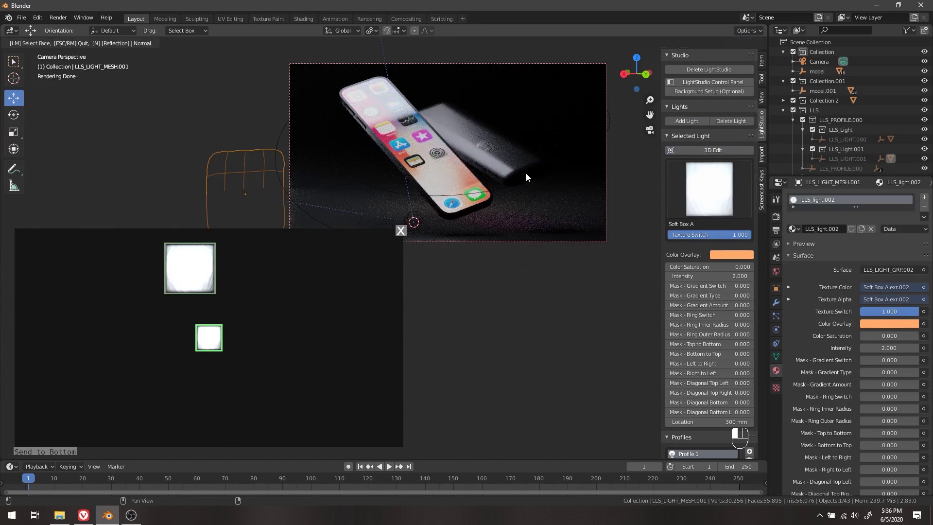
left_click(525, 173)
left_click(554, 166)
left_click(550, 165)
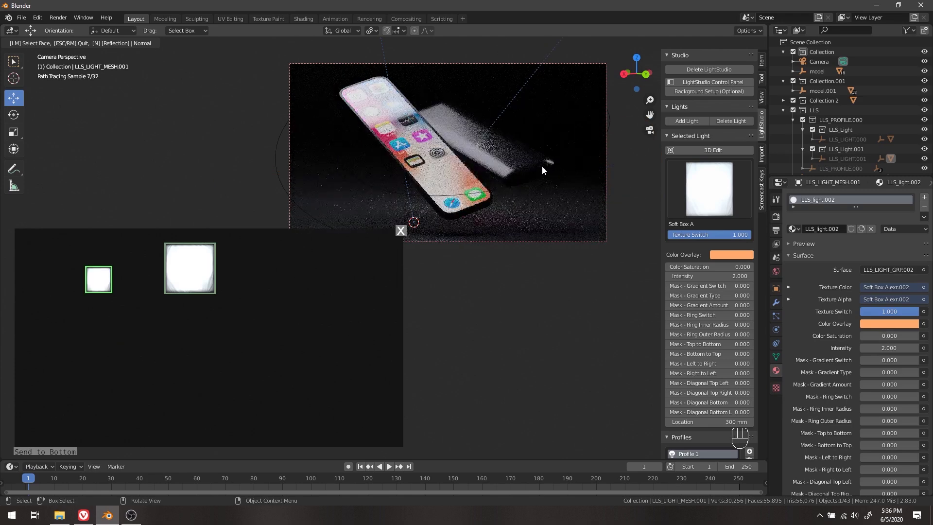
left_click(544, 164)
left_click(550, 164)
left_click(550, 163)
left_click(543, 163)
left_click(544, 163)
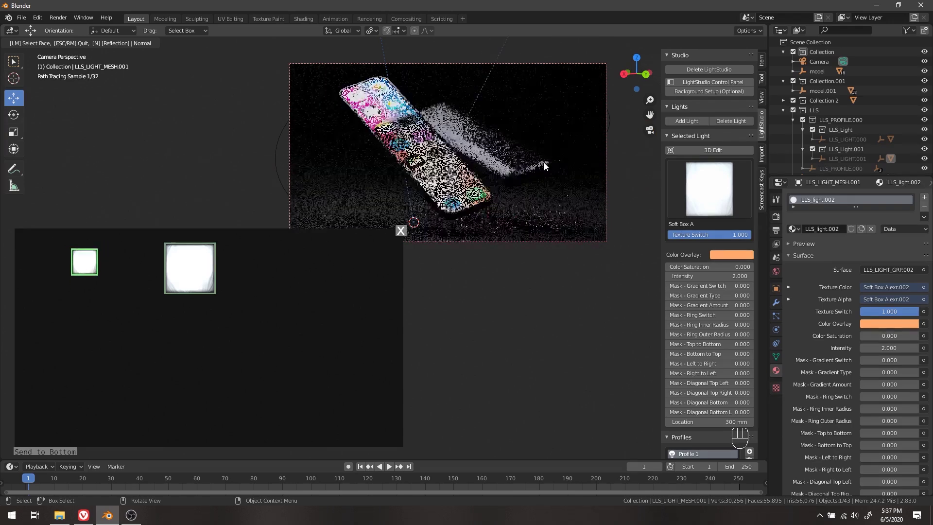
key("Return")
Step: Scale the second light to about twice its size, re-aim it at the rear phone's end face with 3D Edit and nudge it up
key("s")
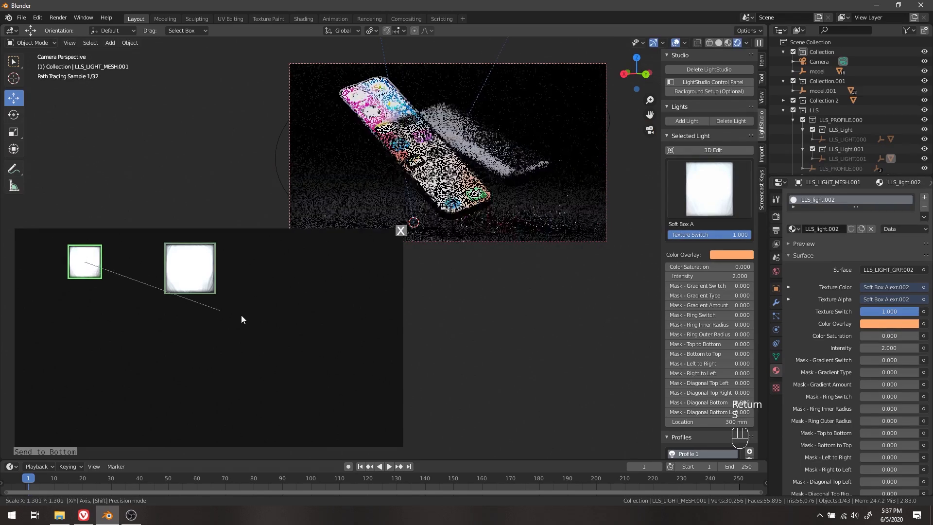
left_click(330, 317)
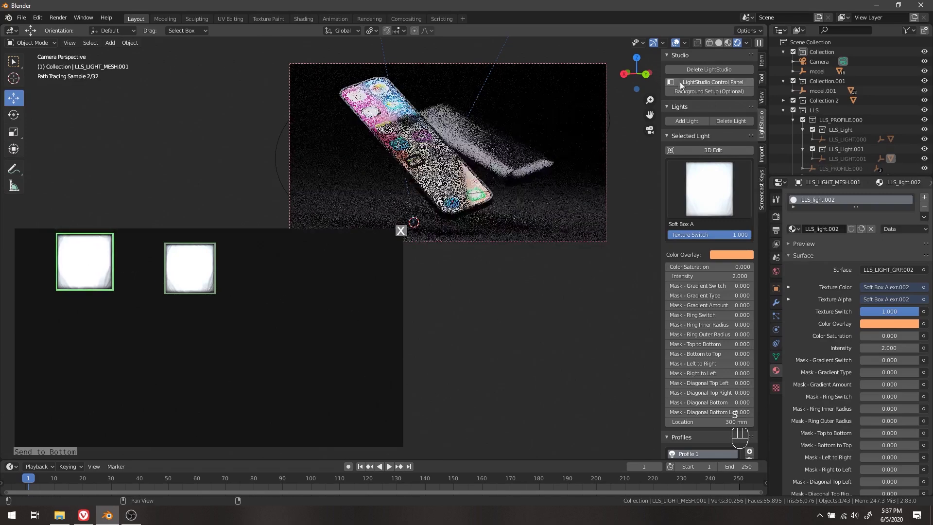
left_click(693, 149)
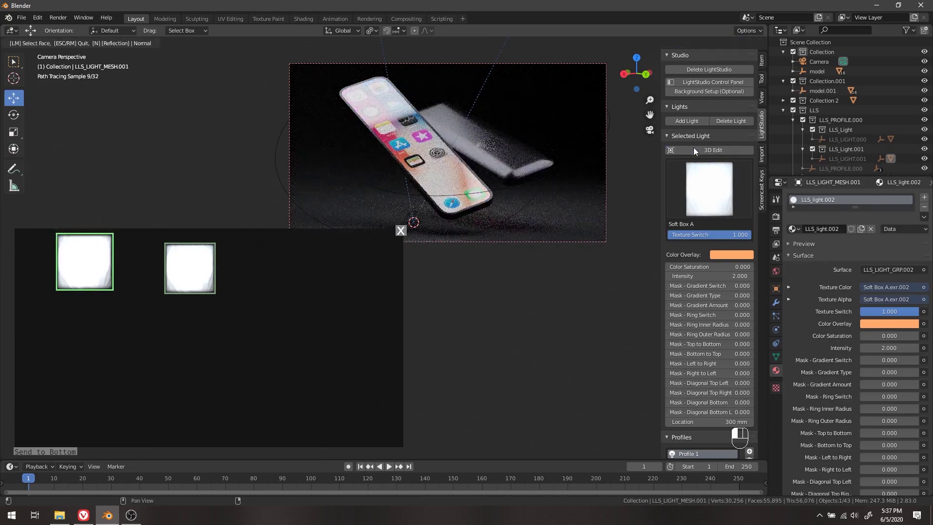
left_click(536, 174)
left_click(536, 171)
left_click(537, 171)
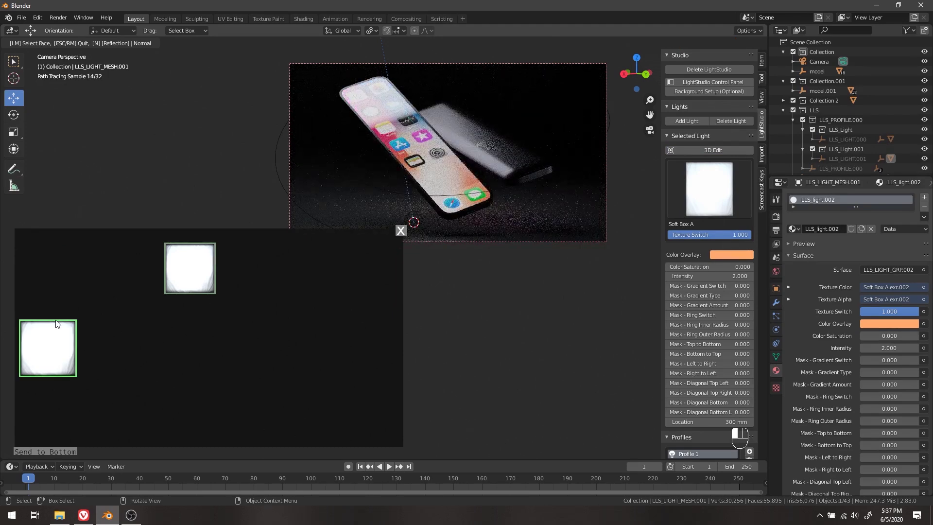
key("Return")
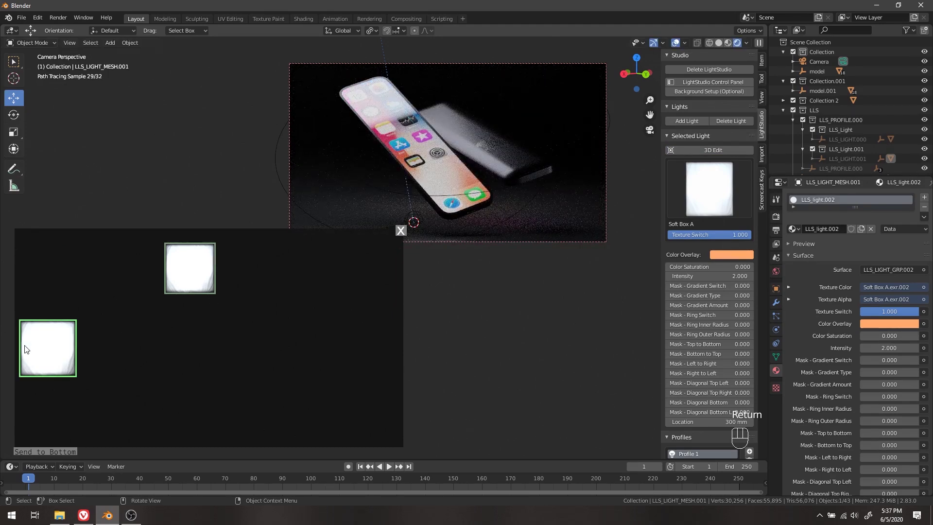
left_click_drag(58, 337, 57, 334)
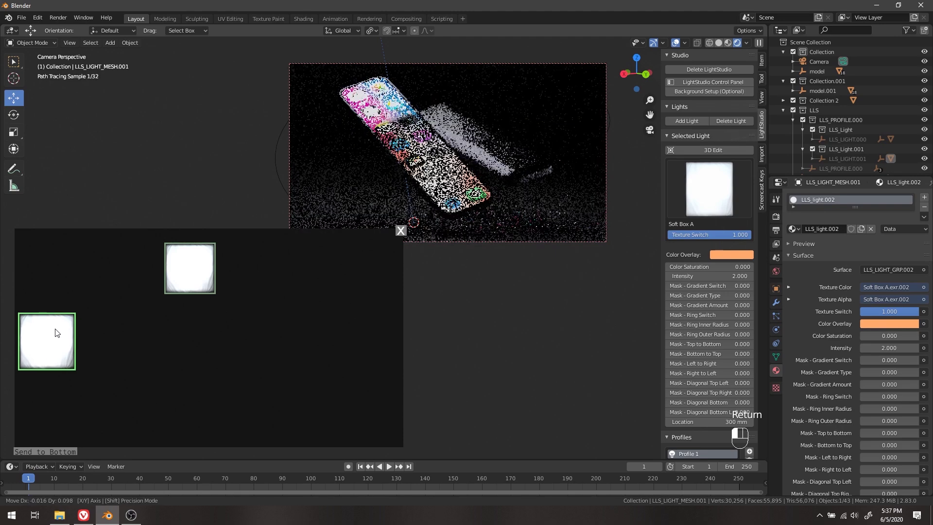
Step: Add a third soft box light and aim its reflection at the front phone's long side edge with 3D Edit
left_click(685, 124)
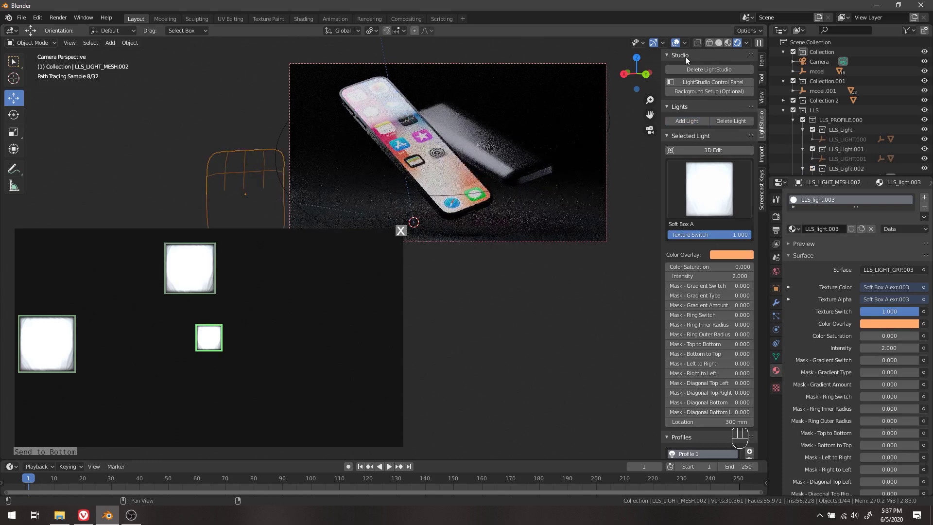
left_click(701, 151)
left_click(342, 100)
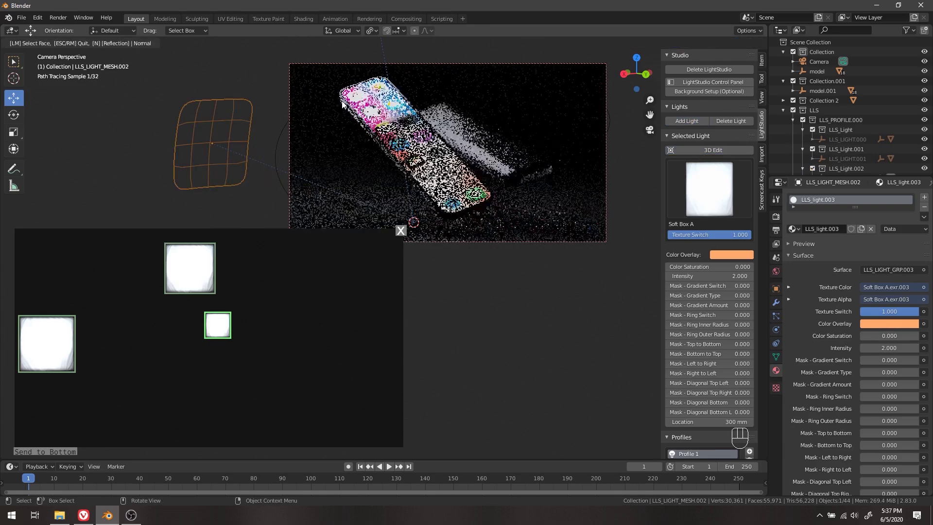
left_click(365, 127)
left_click(367, 129)
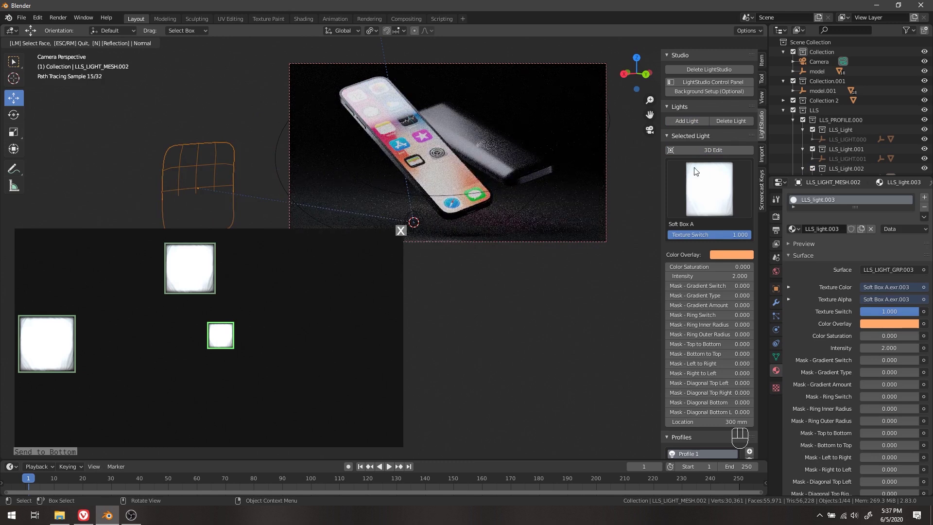
right_click(692, 227)
Step: Set the third light's intensity to 0.5
left_click(689, 276)
type("0.5")
key("Return")
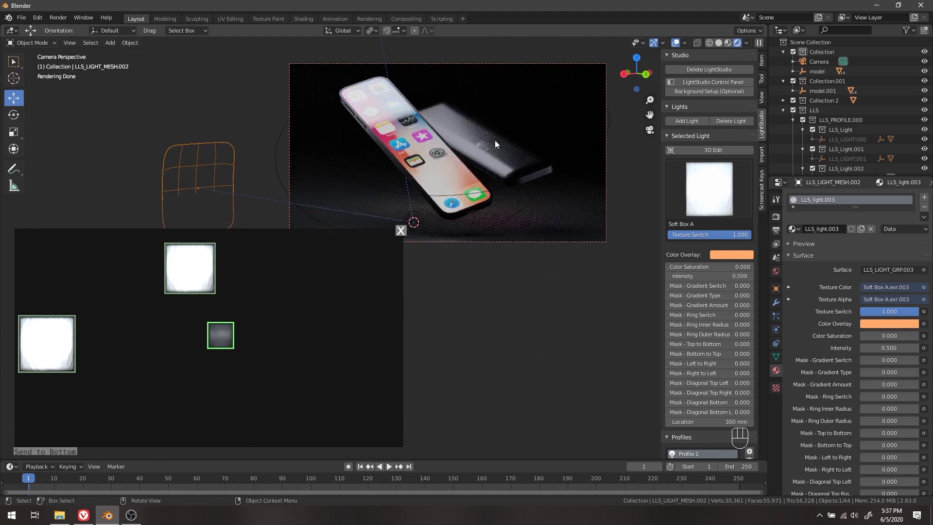
Step: Isolate the second light and then the first soft box, and move the first one down on the light map
scroll(704, 346, "down", 10)
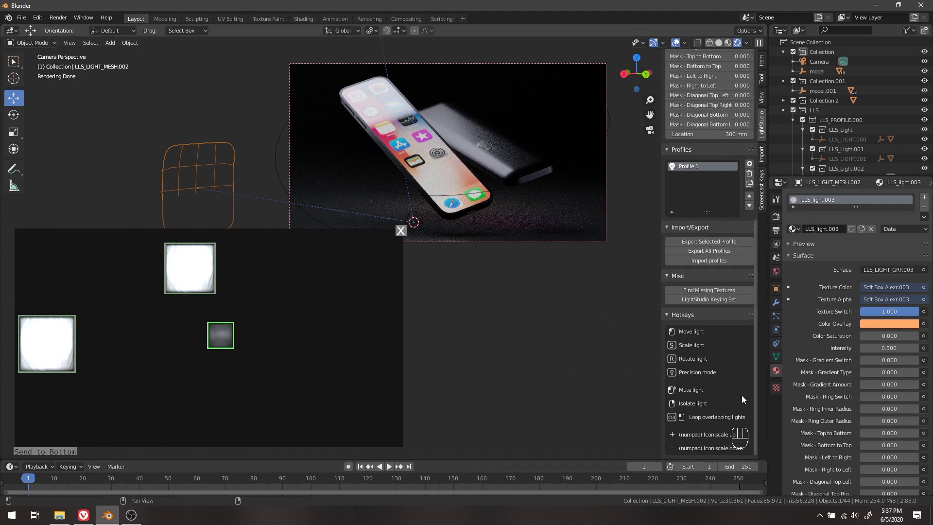
right_click(42, 346)
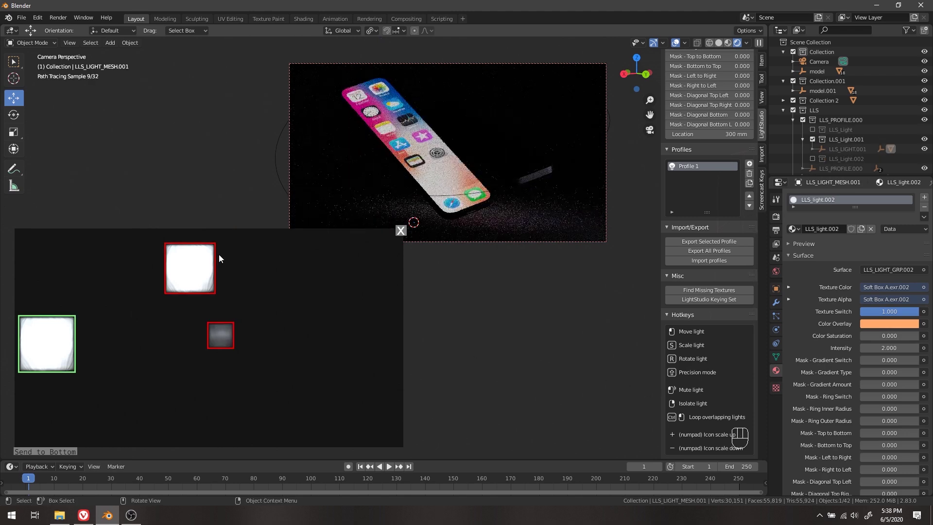
right_click(206, 264)
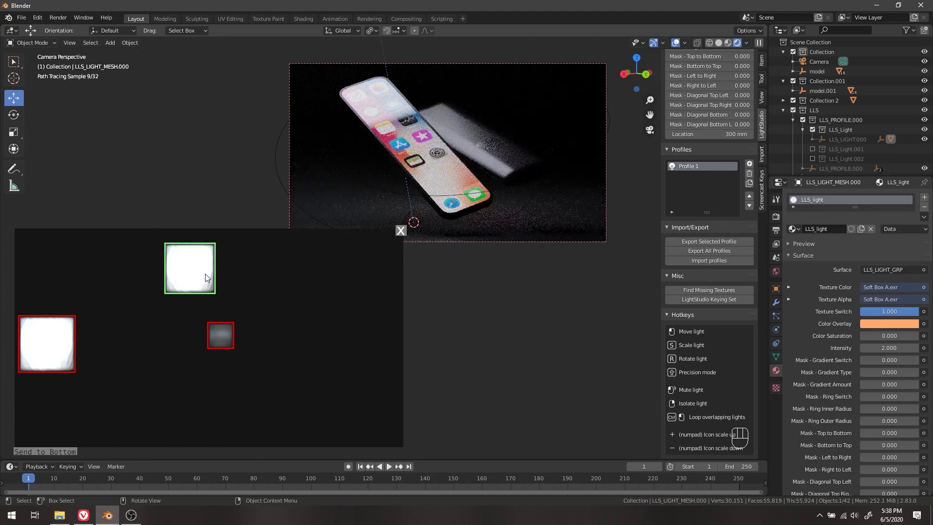
mouse_move(197, 273)
left_mouse_down()
mouse_move(188, 269)
mouse_move(195, 284)
left_mouse_up()
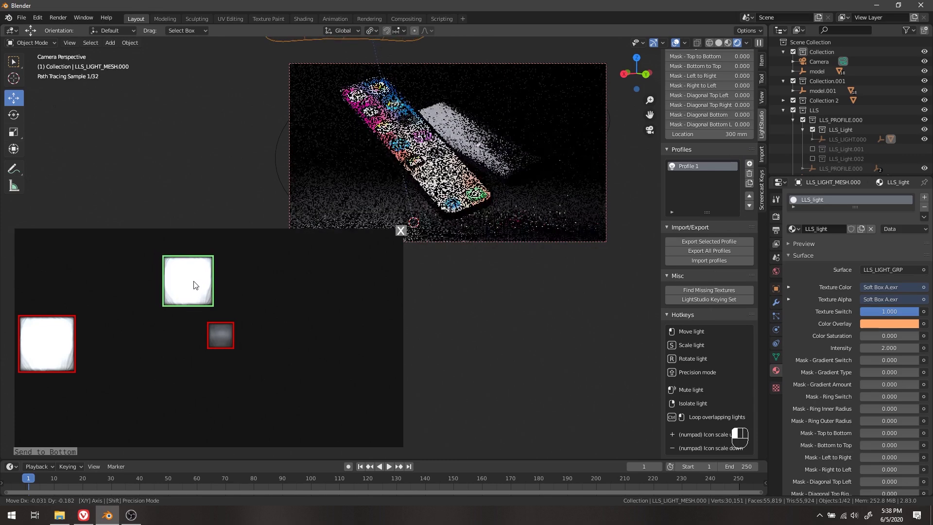
key("Return")
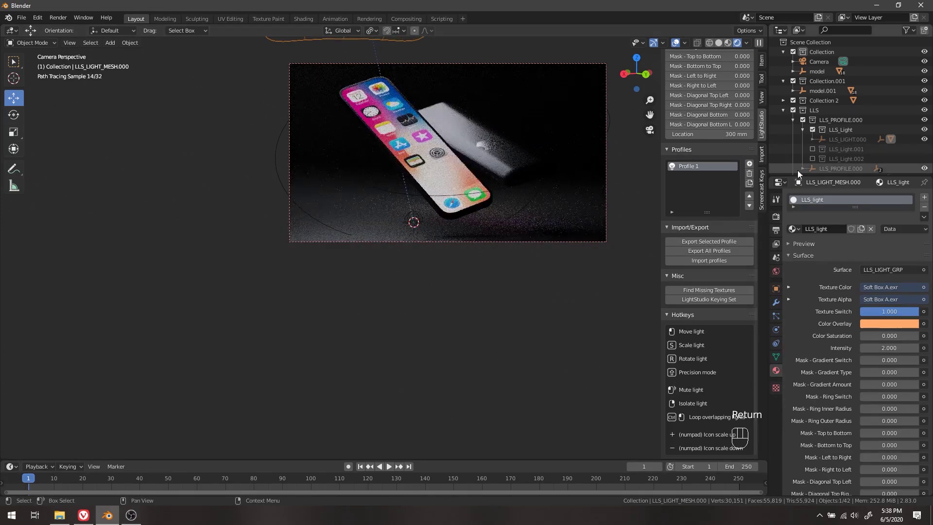
scroll(702, 97, "up", 10)
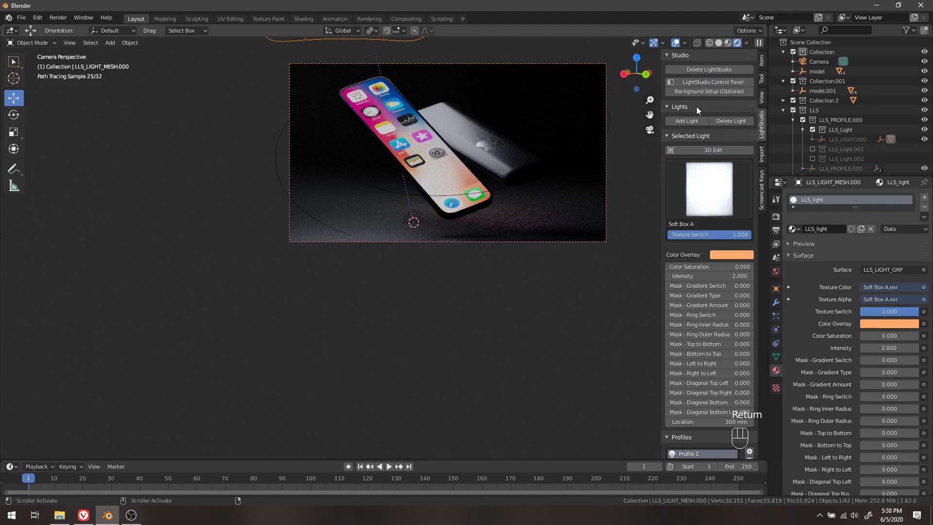
Step: End the first light's isolation, add a fourth soft box light and aim its reflection at the front phone's screen with 3D Edit
left_click(734, 83)
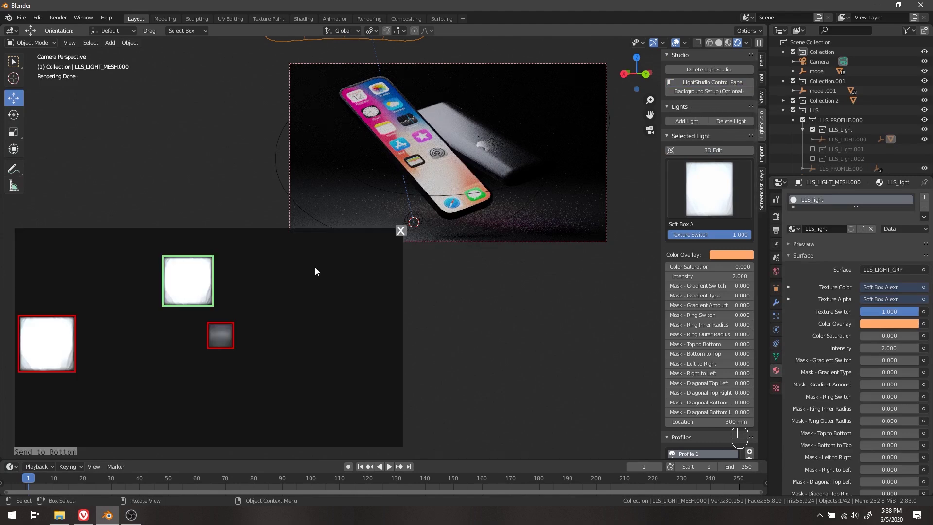
right_click(194, 269)
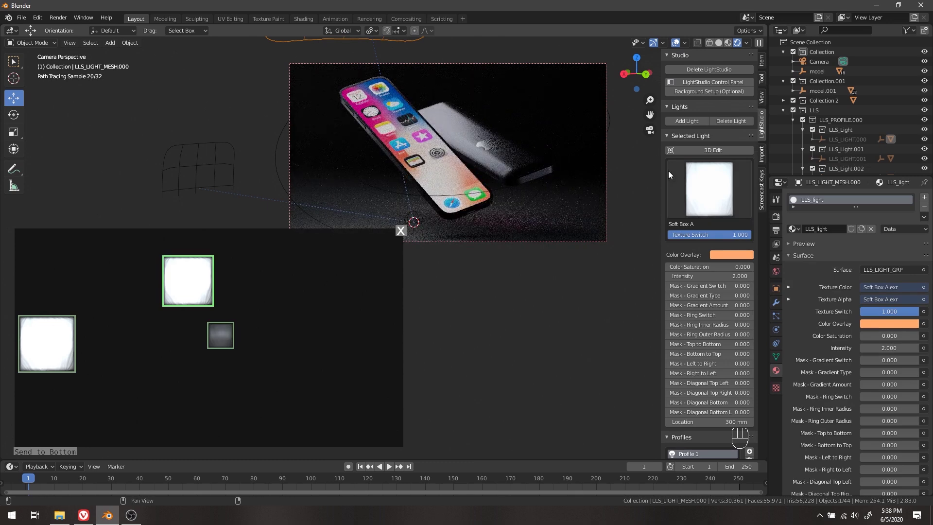
left_click(697, 121)
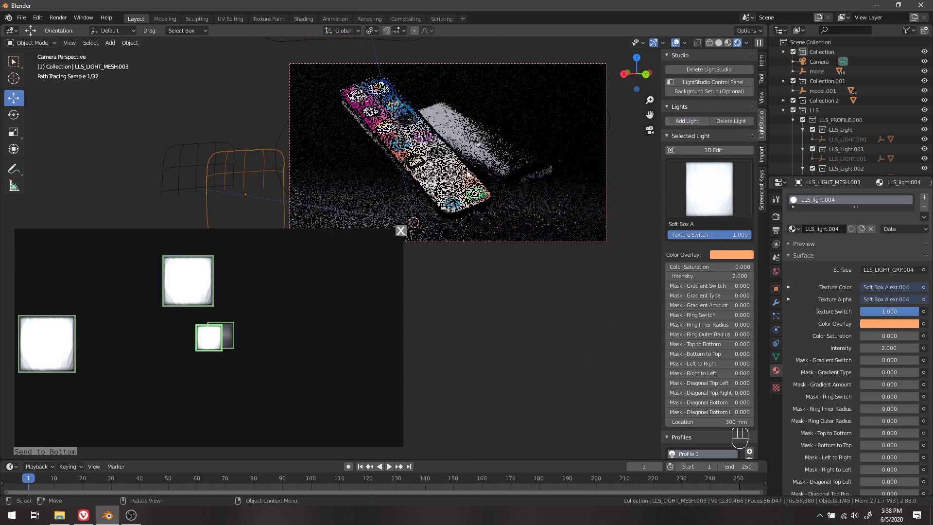
left_click(714, 151)
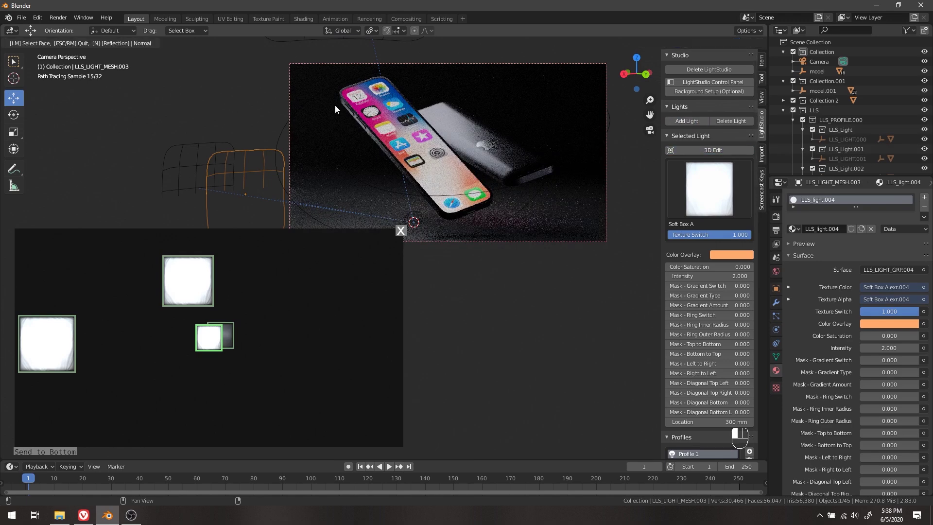
left_click(369, 111)
left_click_drag(199, 256, 213, 260)
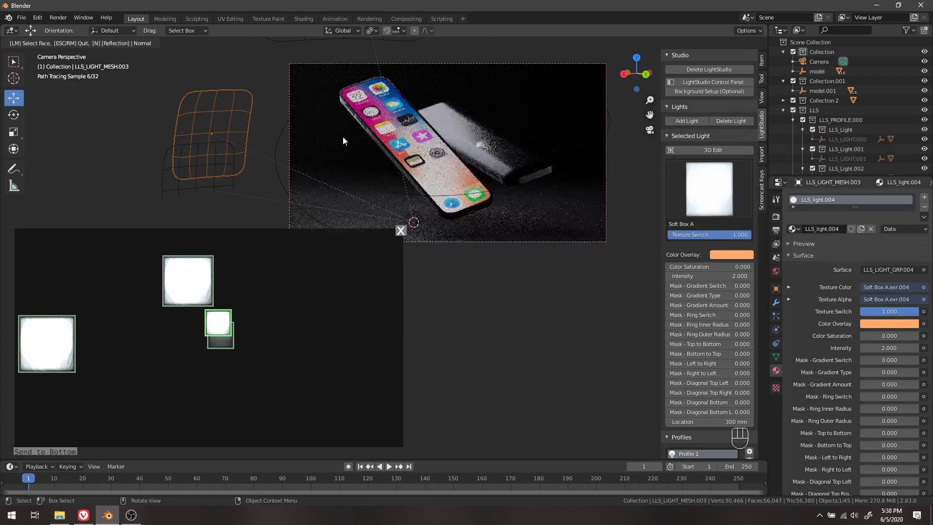
left_click(375, 93)
key("Return")
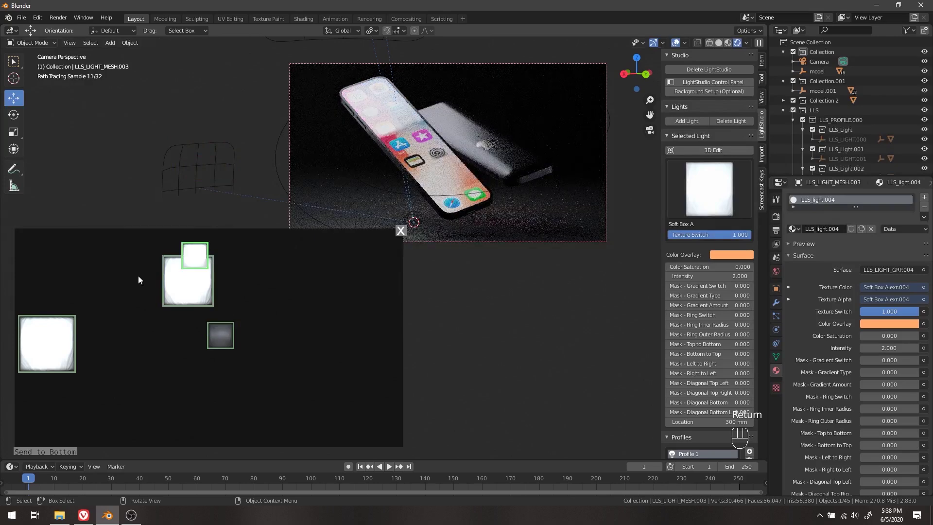
Step: Move the fourth light up on the light map and scale it to about twice its size
left_click_drag(202, 262, 204, 239)
key("s")
left_click(208, 244)
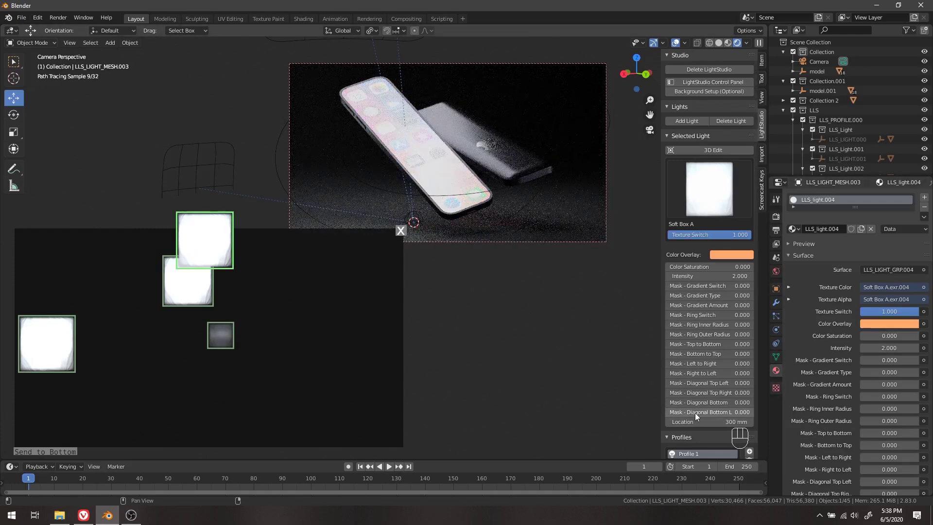
Step: Set the fourth light's Diagonal Top Right mask to about 0.337 and reposition it above the first soft box on the light map
left_click_drag(696, 411, 720, 392)
mouse_move(207, 252)
left_mouse_down()
mouse_move(183, 250)
mouse_move(219, 253)
mouse_move(229, 241)
mouse_move(221, 242)
left_mouse_up()
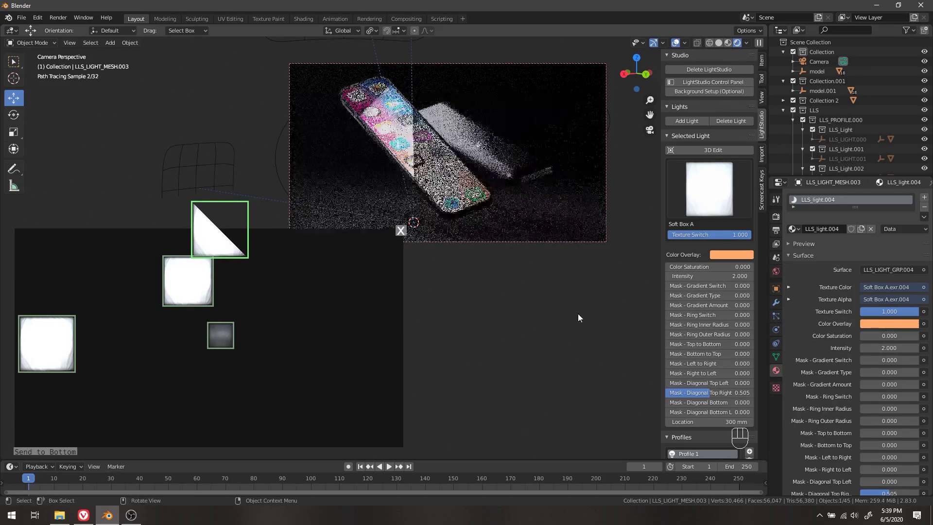
left_click_drag(705, 393, 690, 393)
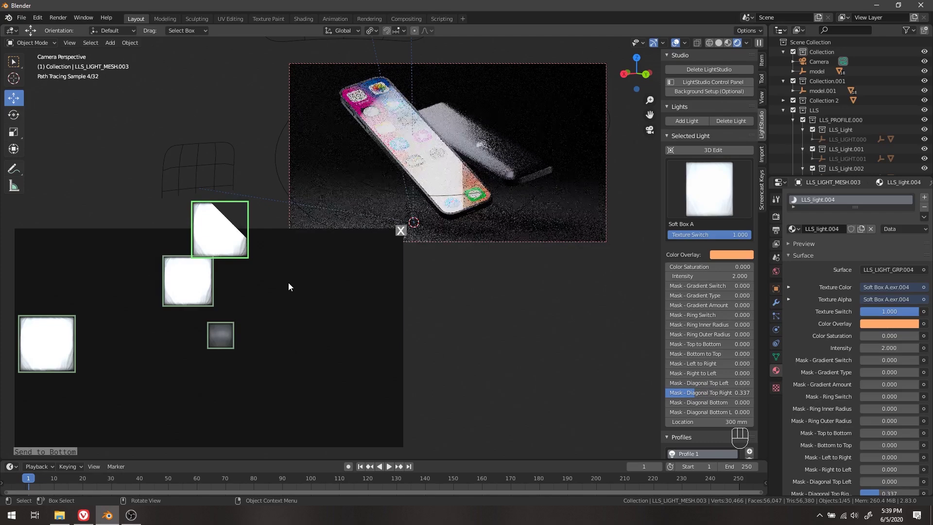
left_click_drag(234, 240, 226, 260)
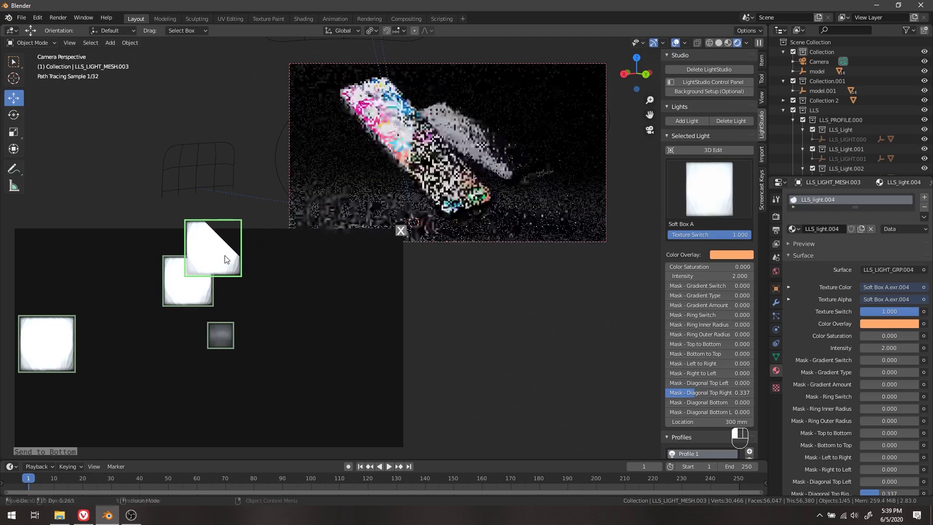
Step: Try intensities of 0.5 and 0.2 on the fourth light and settle on 0.5
left_click(723, 277)
type(".5")
key("Return")
left_click(723, 276)
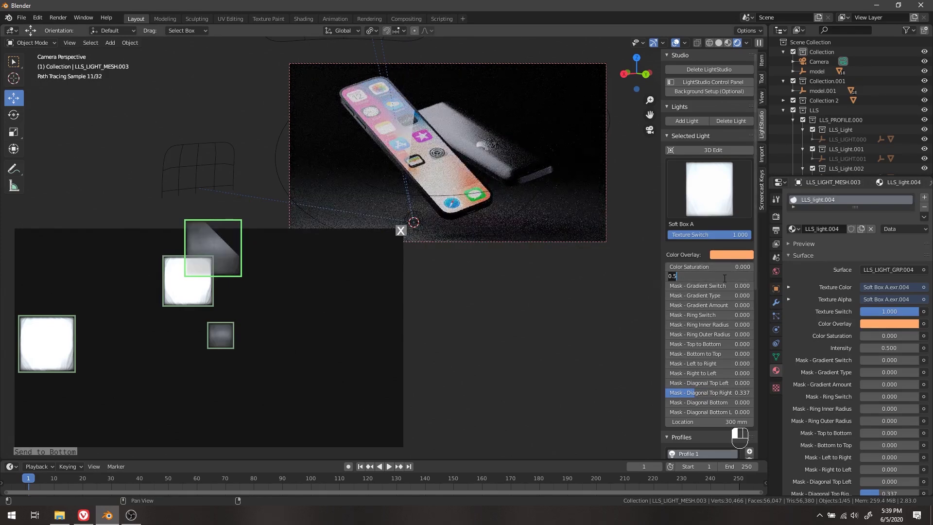
type(".2")
key("Return")
left_click(725, 276)
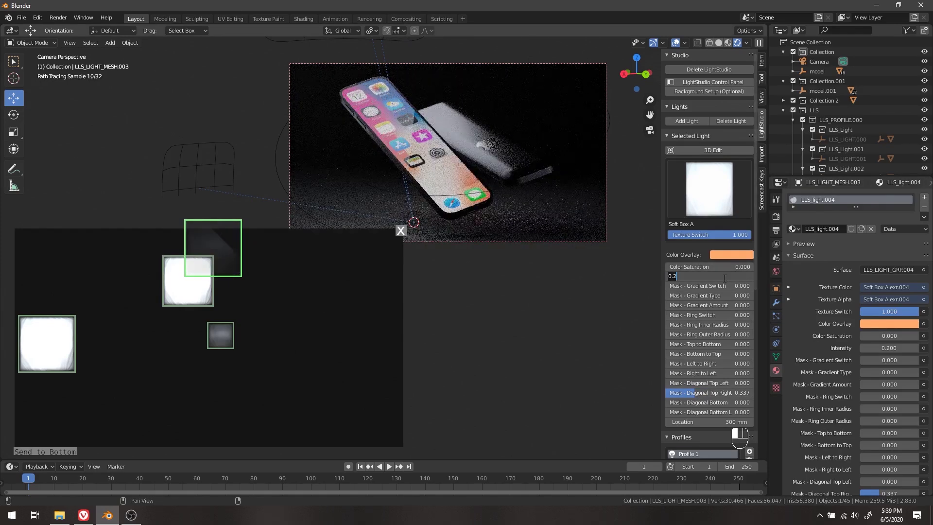
type(".5")
key("Return")
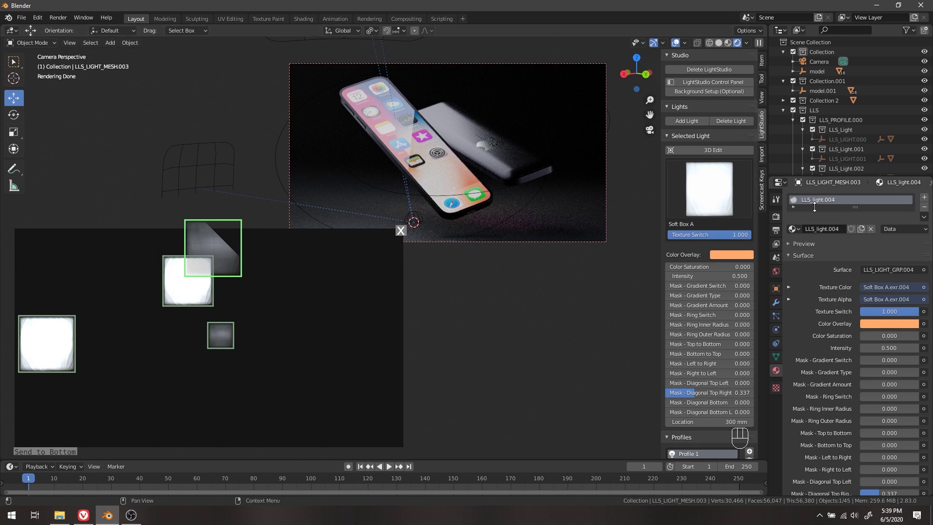
Step: Set the Cycles render sample count to 32
left_click(777, 216)
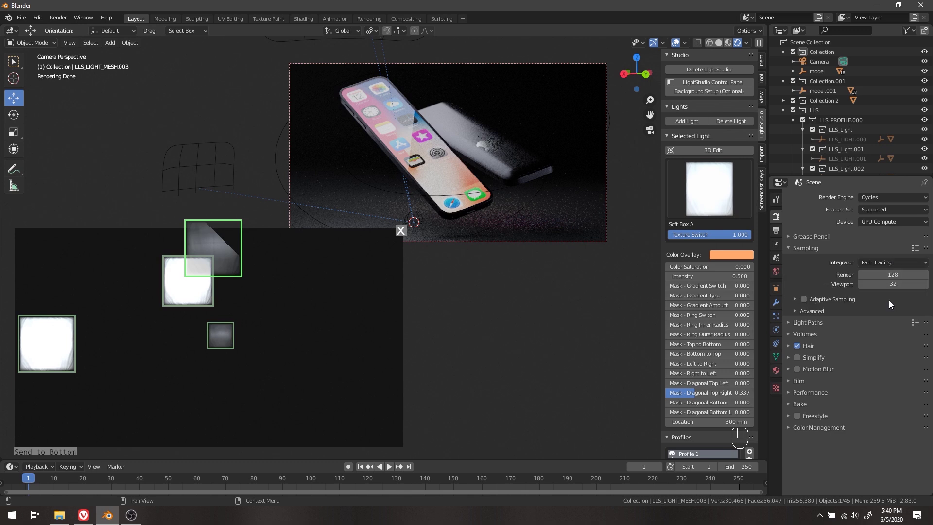
left_click(892, 275)
key("Return")
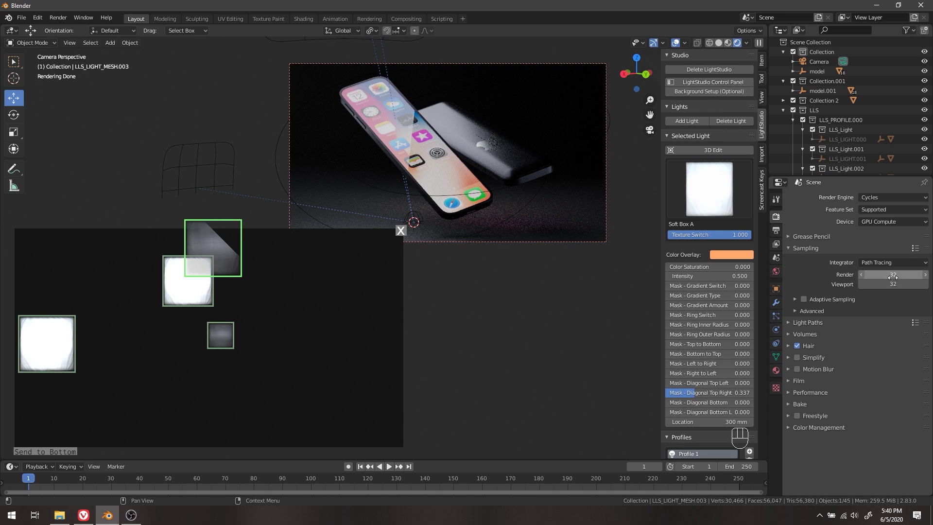
Step: Apply the Limited Global Illumination light paths preset and enable Adaptive Sampling
left_click(789, 323)
left_click(915, 323)
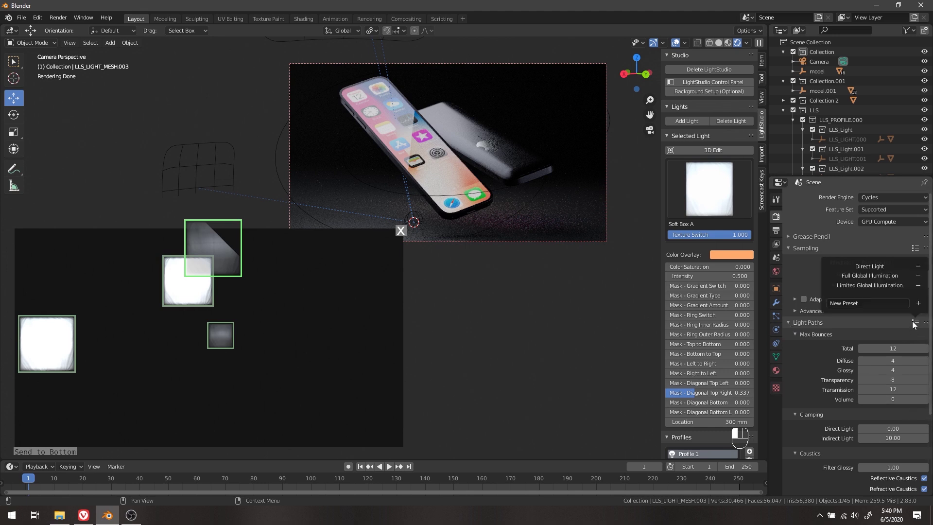
left_click(884, 284)
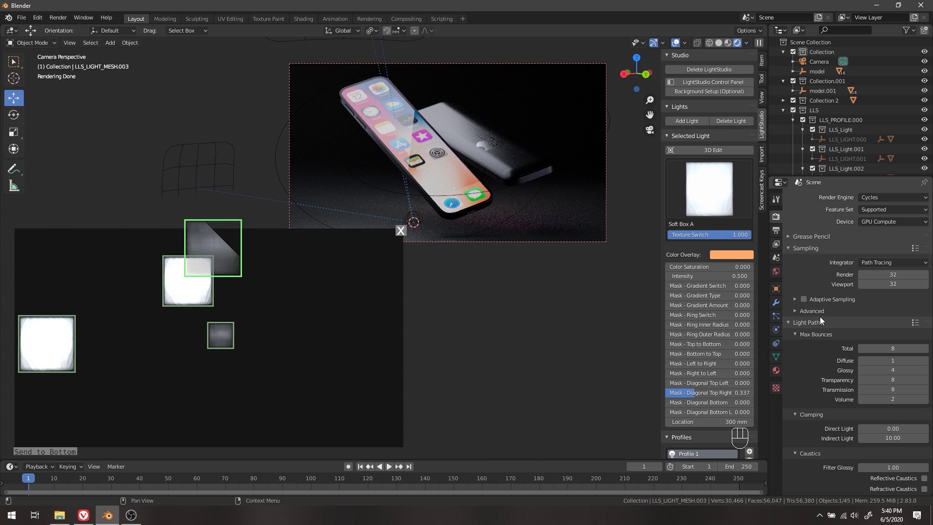
left_click(790, 321)
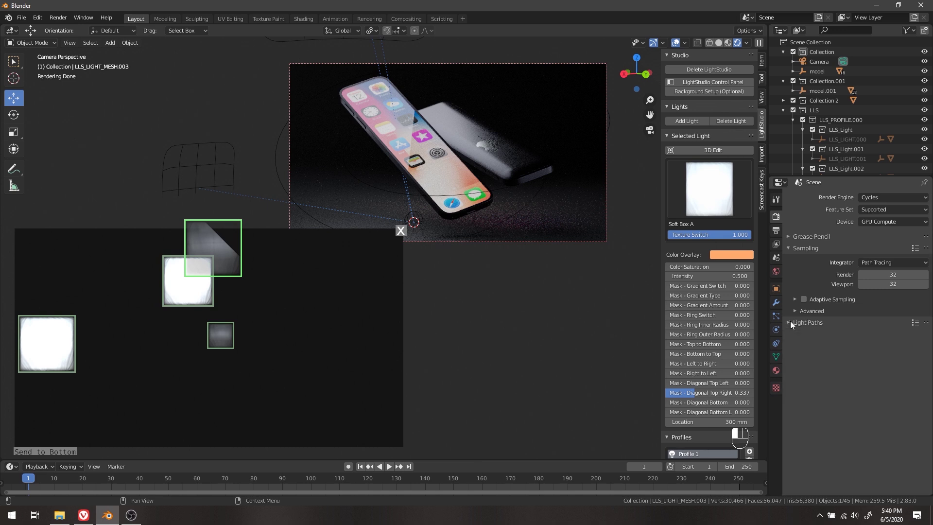
left_click(804, 299)
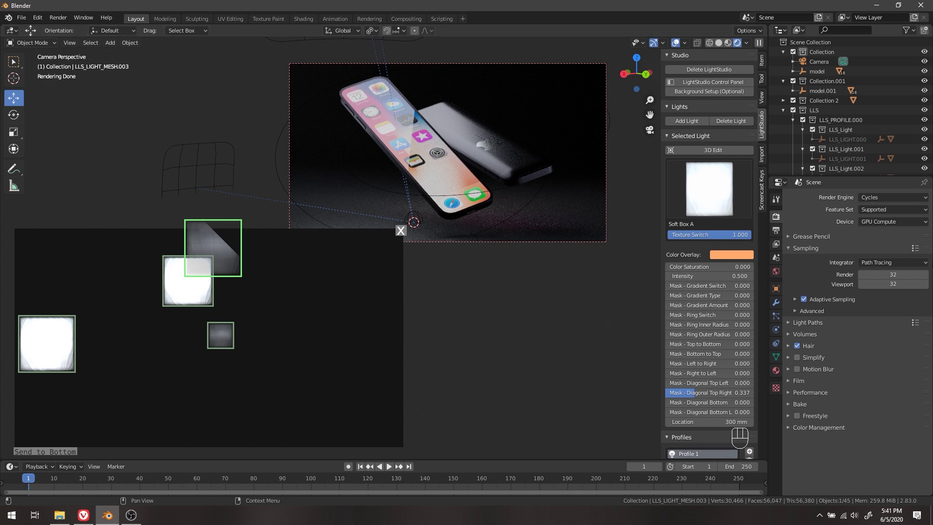
Step: Check the output dimensions, render the still image and inspect the rear phone's logo area up close before closing the render
left_click(777, 230)
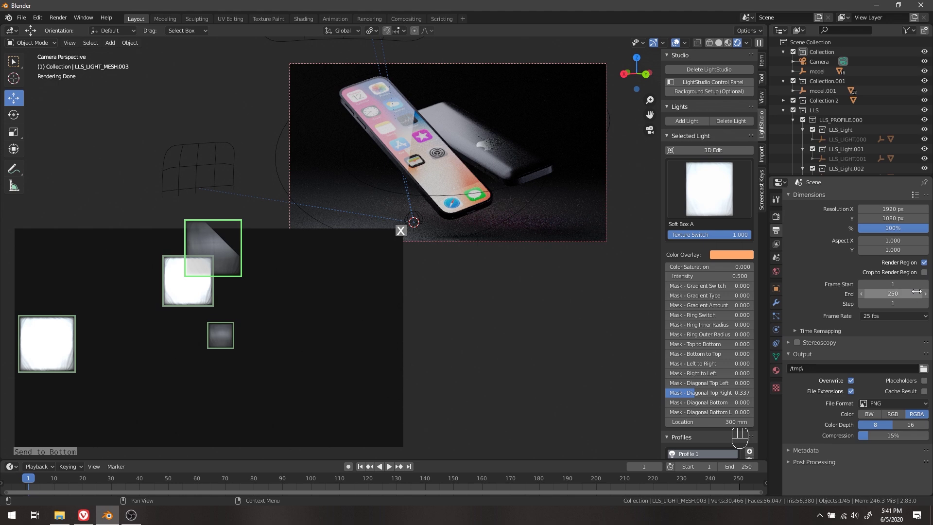
left_click(58, 18)
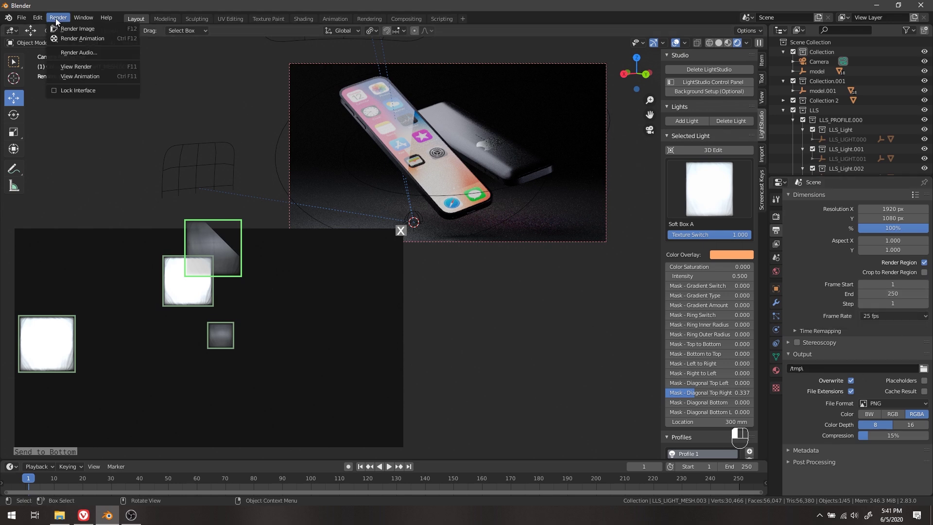
left_click(81, 32)
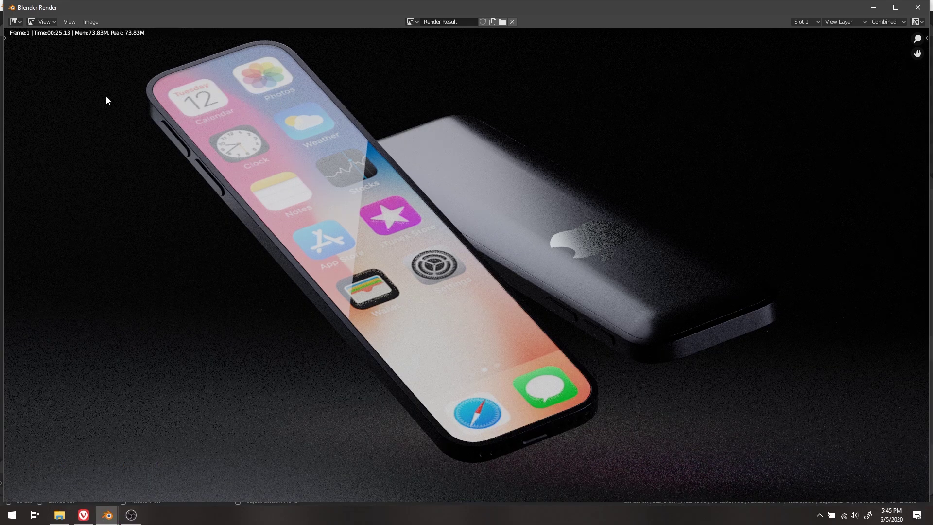
scroll(106, 96, "down", 2)
scroll(578, 244, "up", 6)
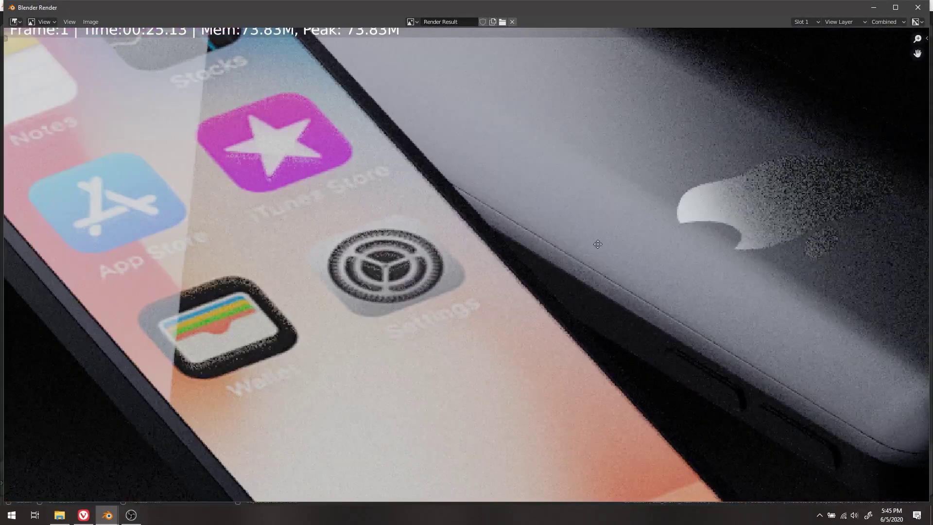
middle_click_drag(597, 244, 296, 276)
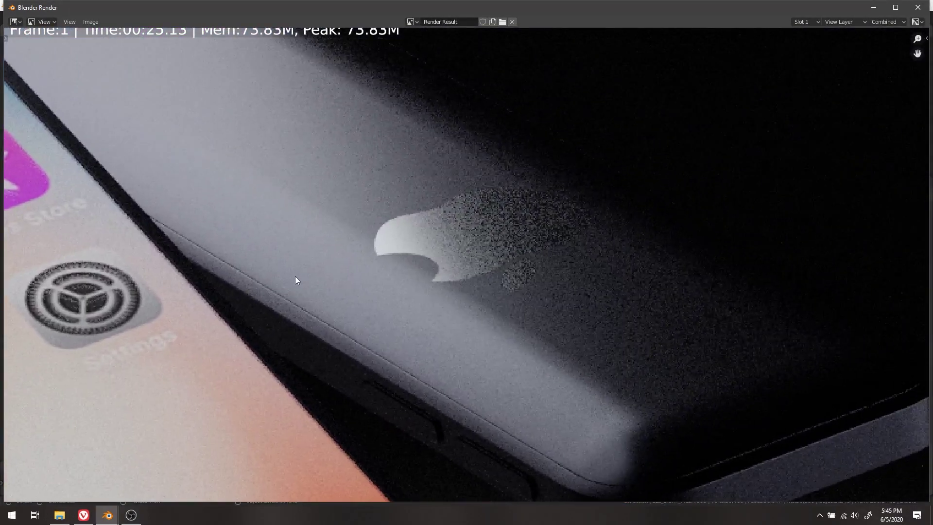
scroll(474, 335, "down", 4)
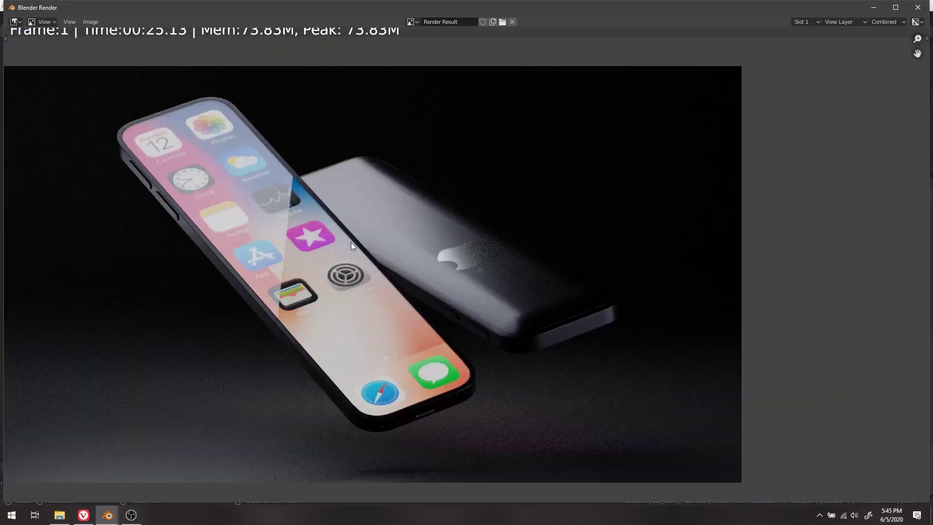
middle_click_drag(466, 208, 537, 198)
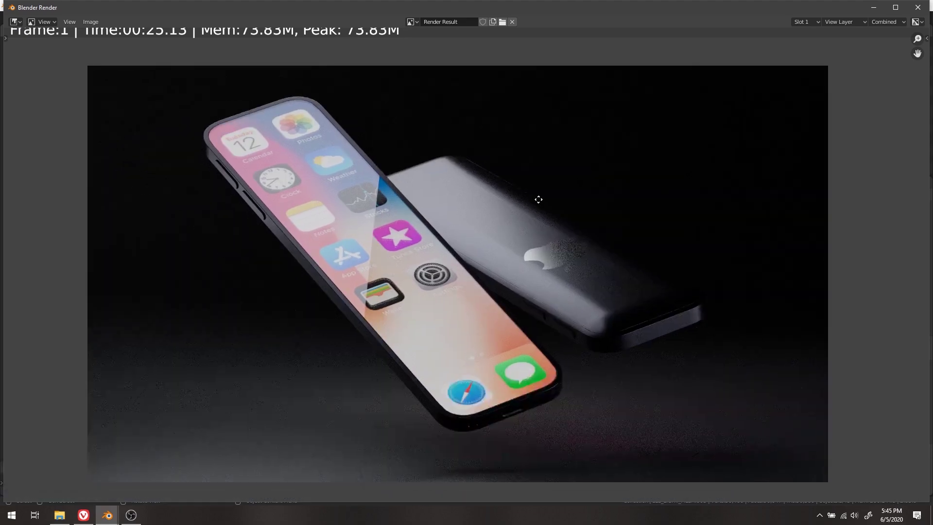
key("Escape")
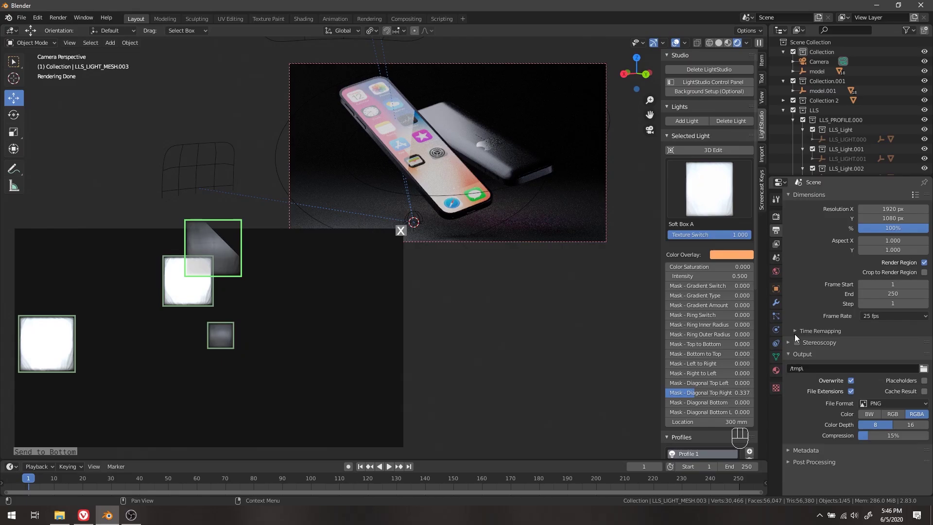
Step: Enable Progressive Refine for the render tiles in the performance settings
left_click(776, 217)
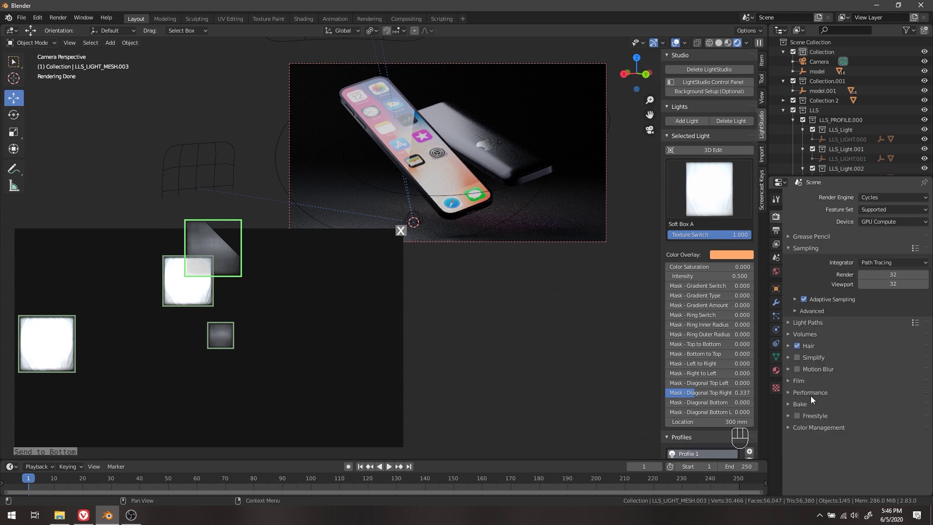
left_click(792, 392)
scroll(817, 415, "down", 3)
scroll(817, 415, "down", 1)
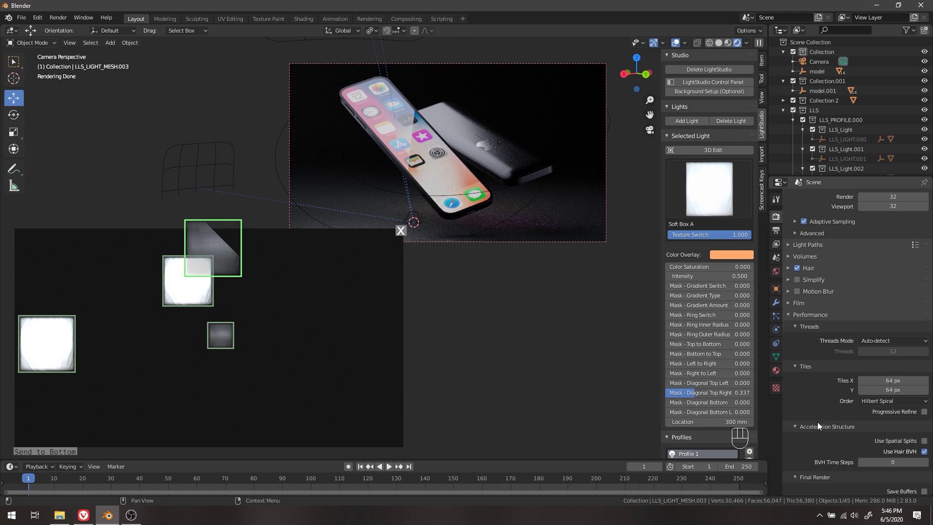
left_click(924, 412)
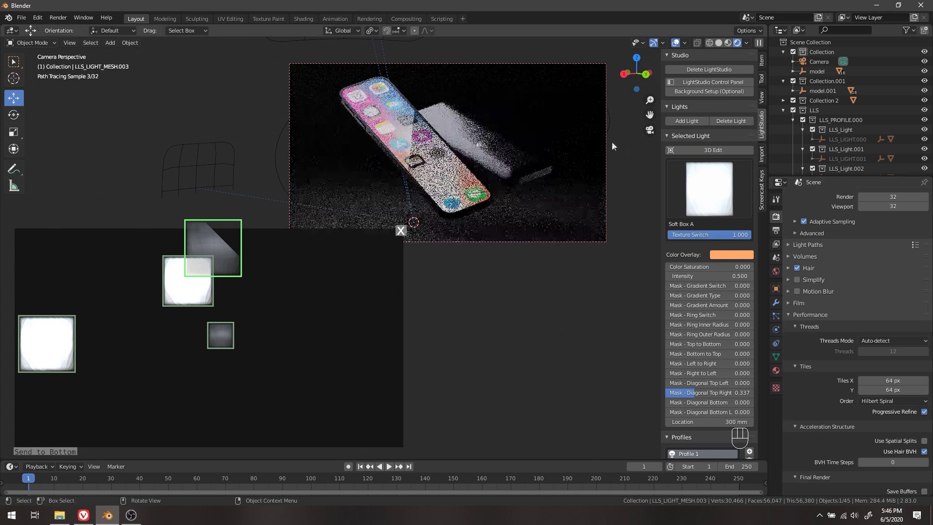
Step: Switch the viewport to solid shading, render the still image again and stop the render early
key("z")
left_click(505, 135)
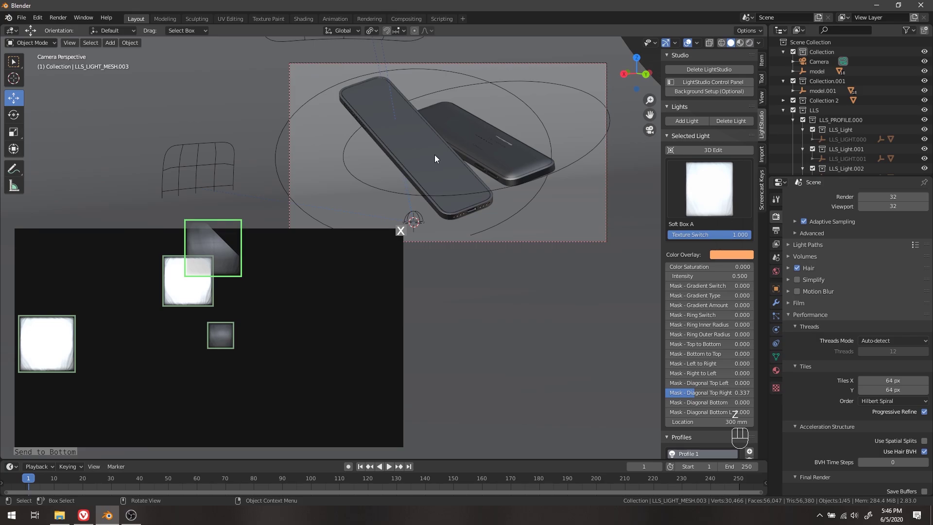
key("F12")
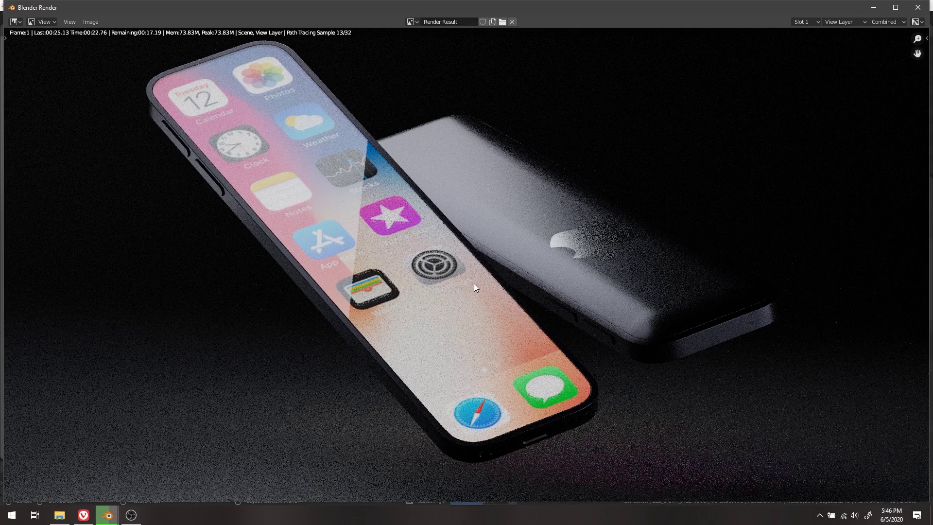
key("Escape")
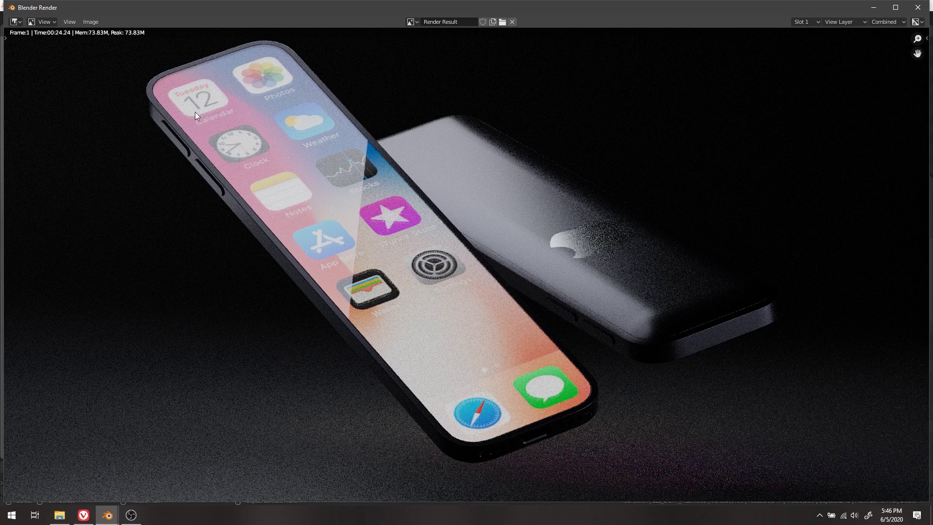
Step: Try the save options for the render result, choosing a 16-bit color depth for the PNG
left_click(91, 22)
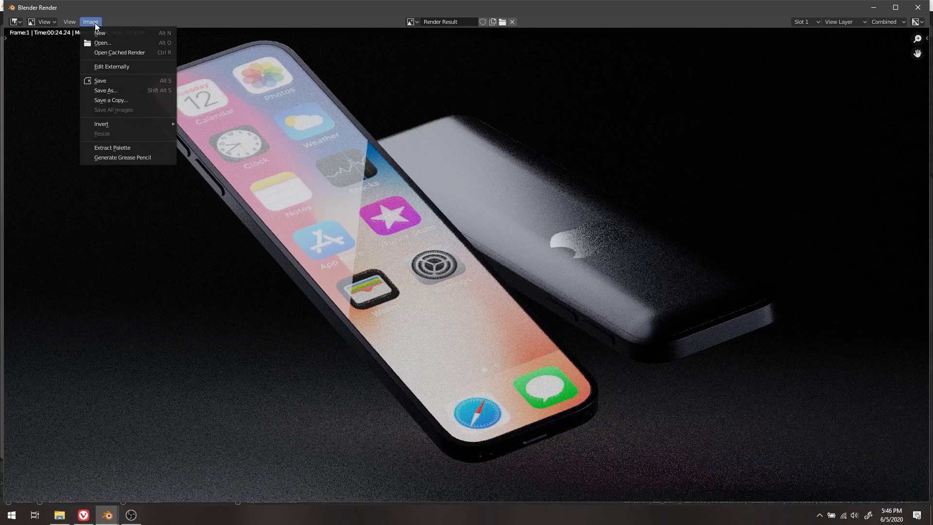
left_click(104, 90)
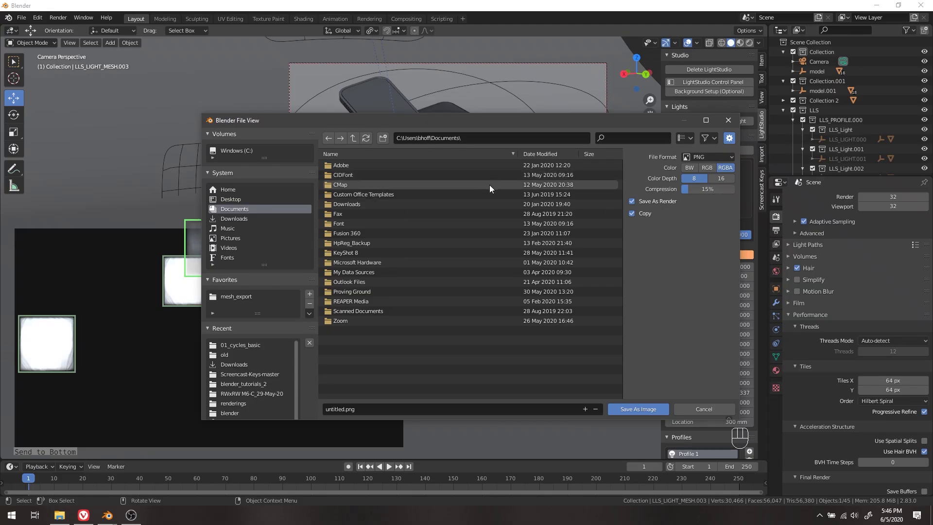
left_click(721, 182)
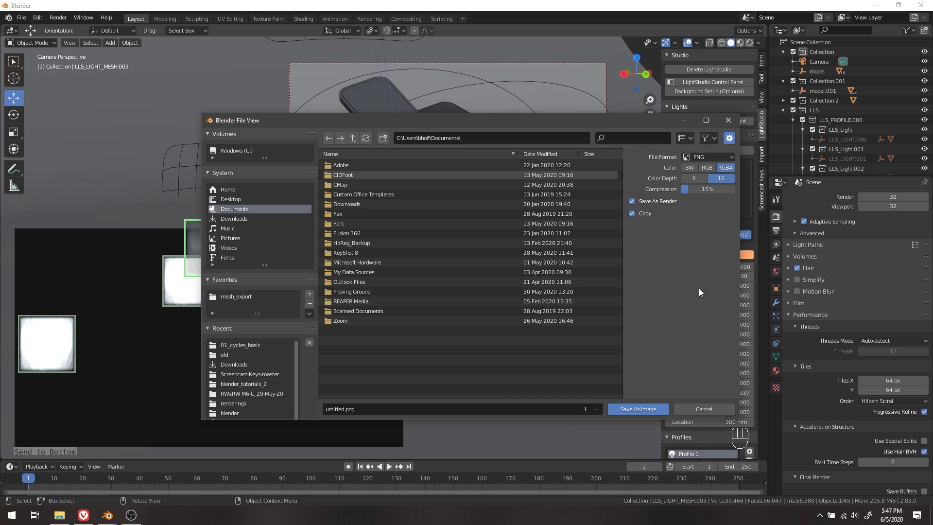
left_click(662, 486)
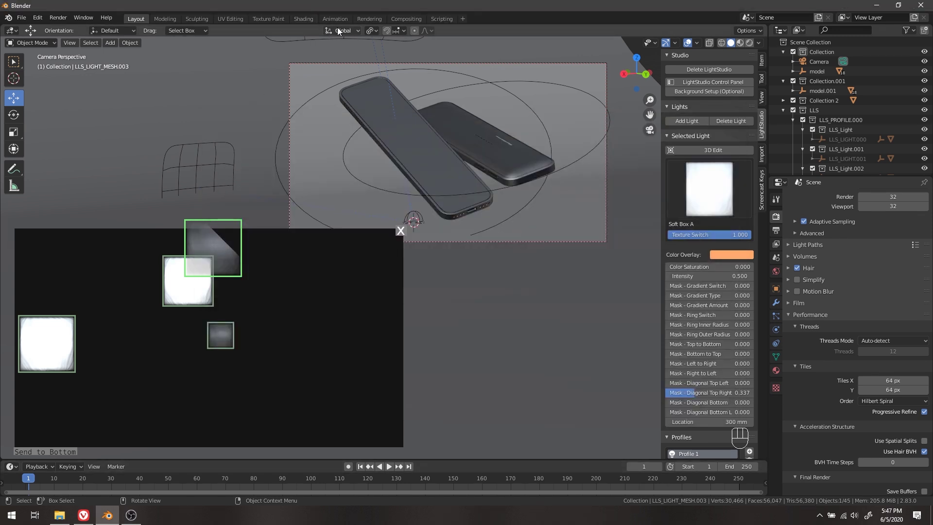
Step: Show the render result in the Rendering workspace and bring up its image saving commands
left_click(372, 18)
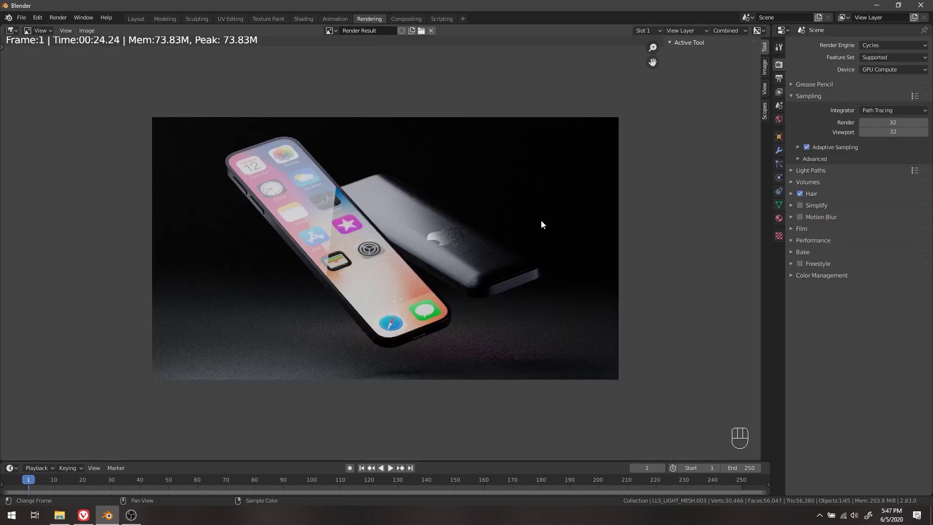
scroll(538, 228, "down", 3)
scroll(538, 234, "up", 3)
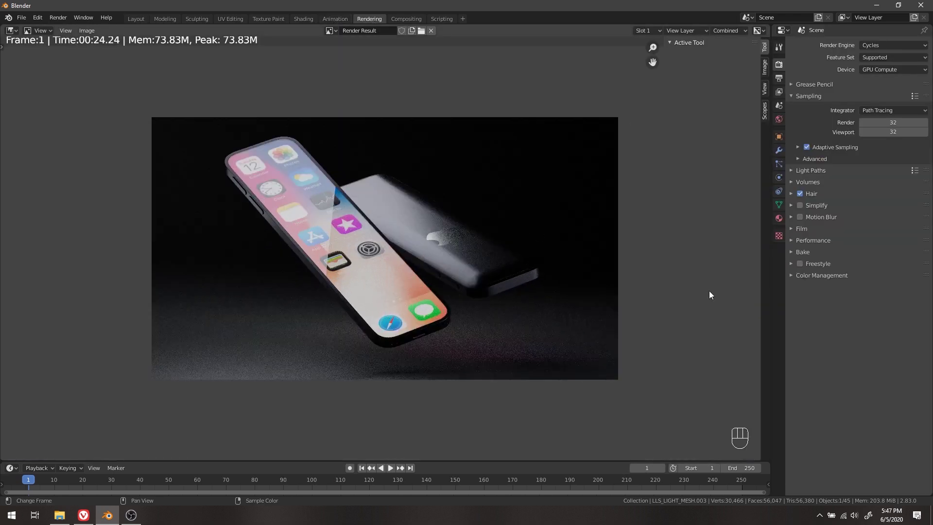
left_click(88, 30)
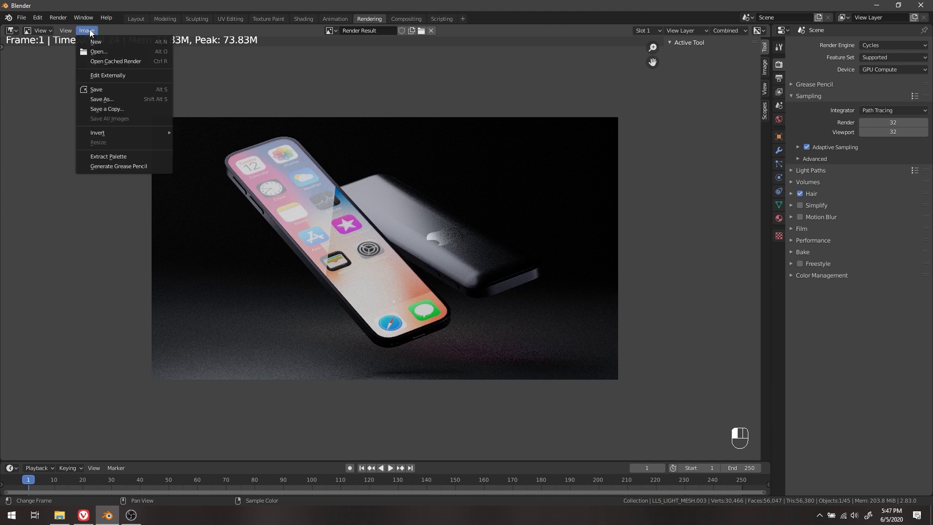